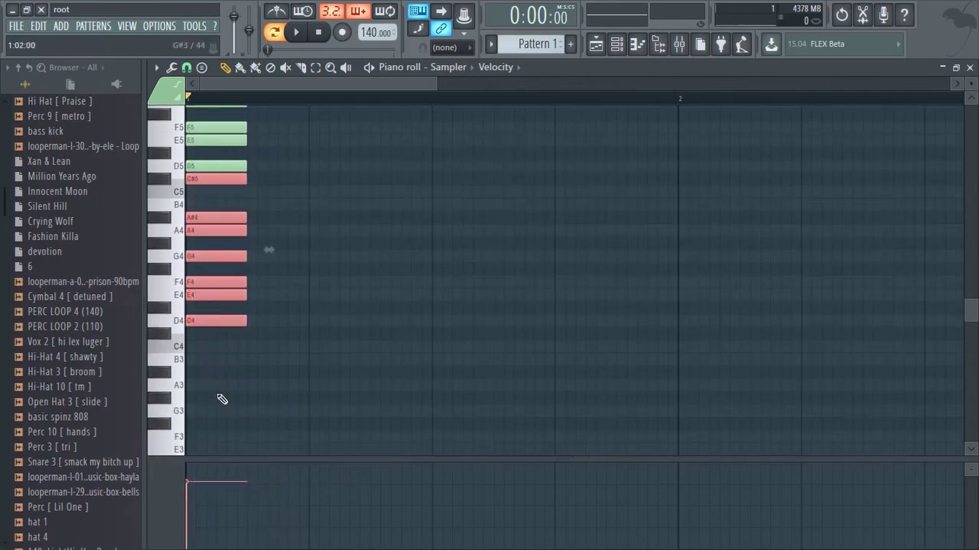
# Extend the Sampler's D harmonic minor guide notes up to C#8 and lengthen them all to one beat
pyautogui.moveTo(222, 399); pyautogui.dragTo(174, 67)
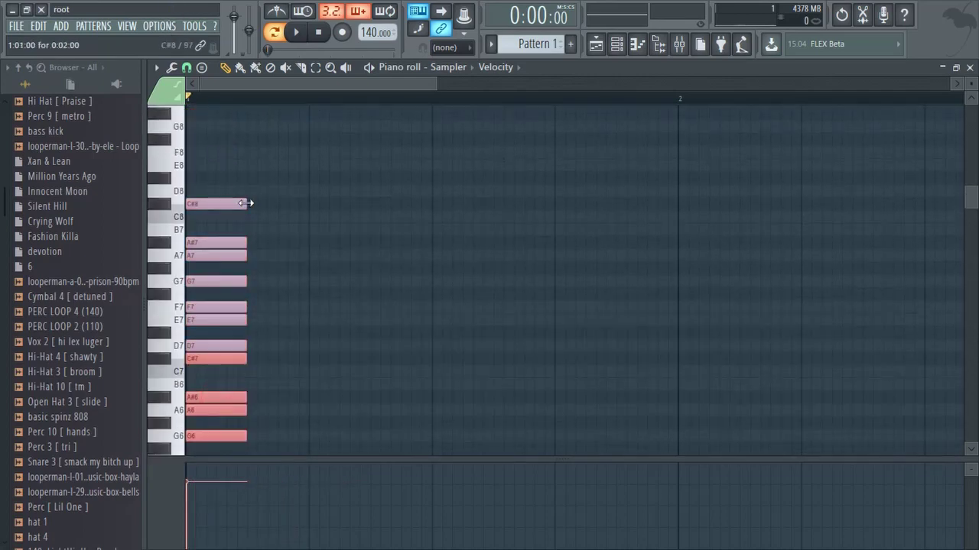
# Add an FL Keys channel to the channel rack and route it to mixer track 1
pyautogui.press('F6')
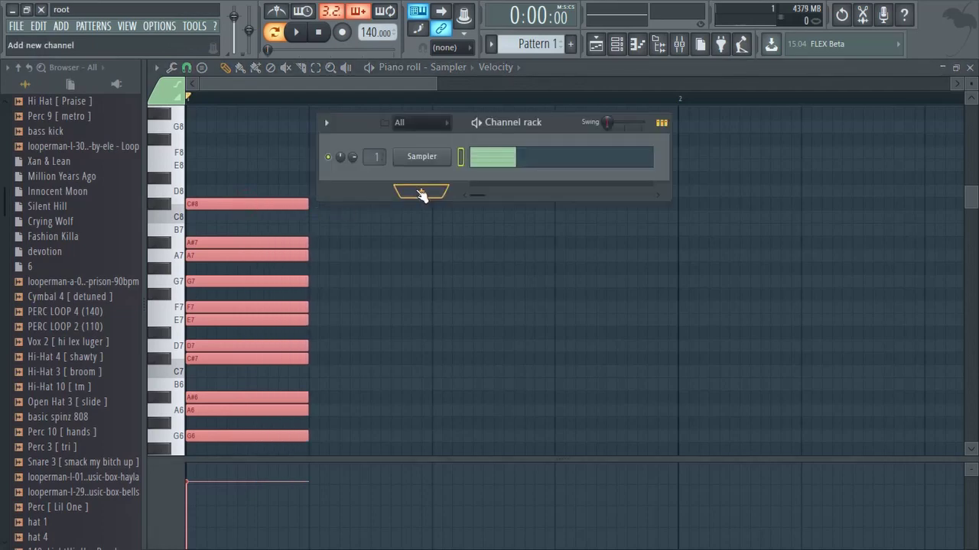
pyautogui.click(421, 192)
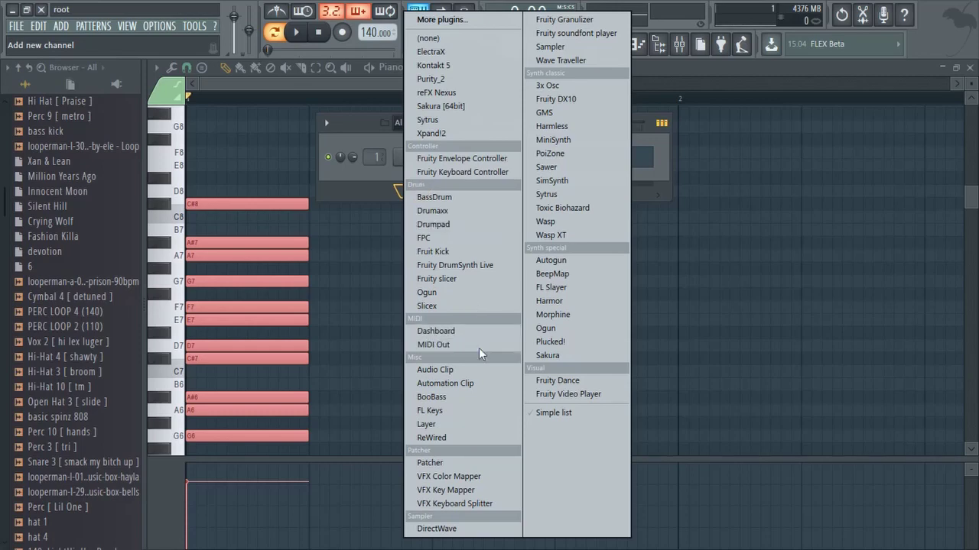
pyautogui.click(486, 413)
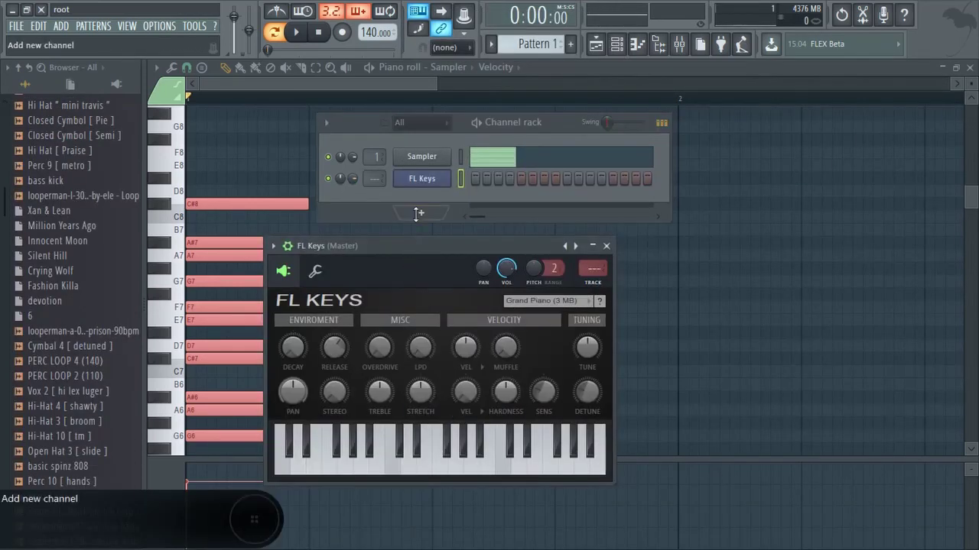
pyautogui.click(386, 200)
pyautogui.rightClick(427, 183)
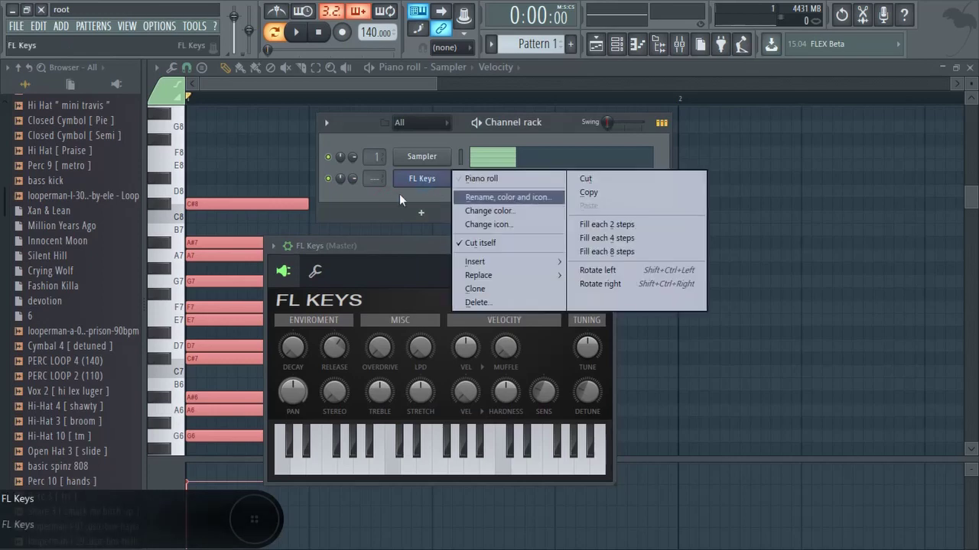
pyautogui.click(366, 178)
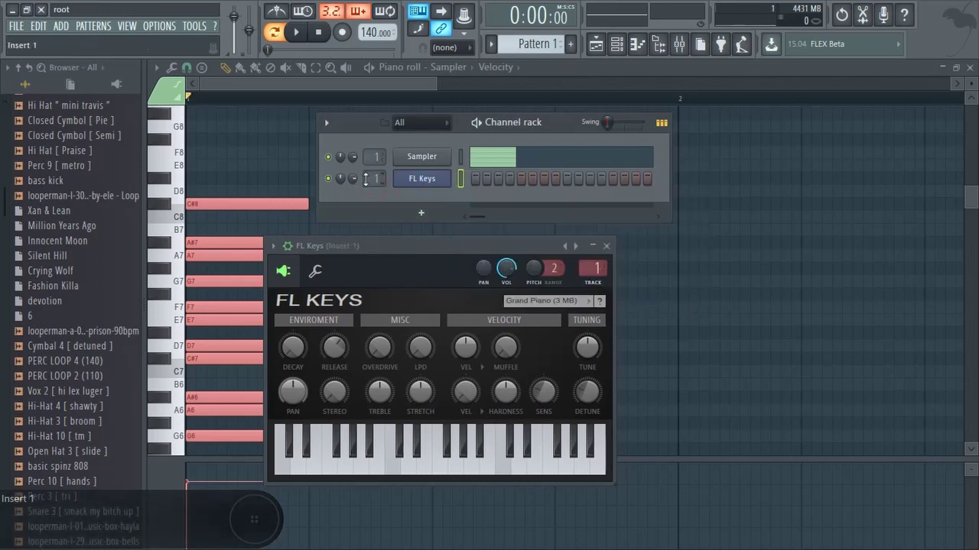
# In the FL Keys piano roll, place a one-beat D5, F5, A5 chord at bar 1 and play it back
pyautogui.rightClick(412, 177)
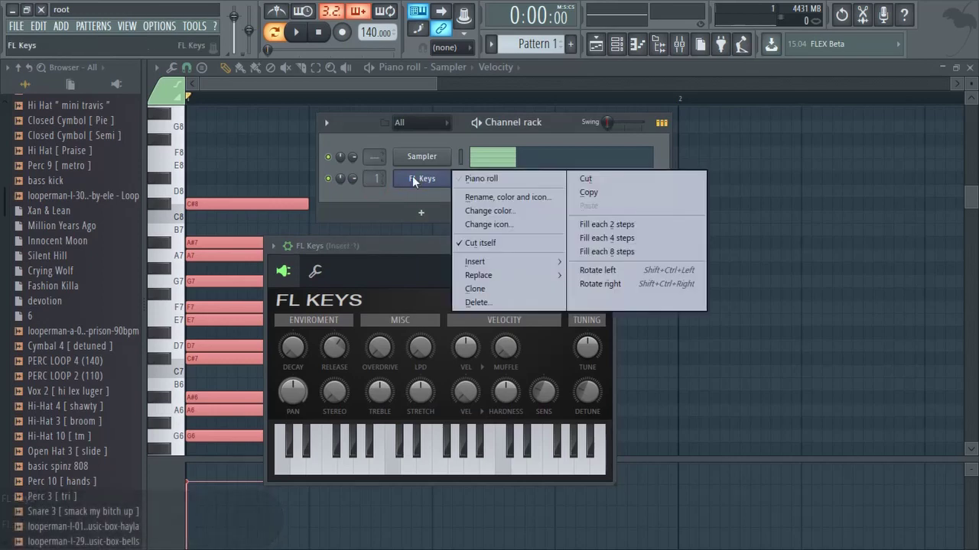
pyautogui.click(481, 179)
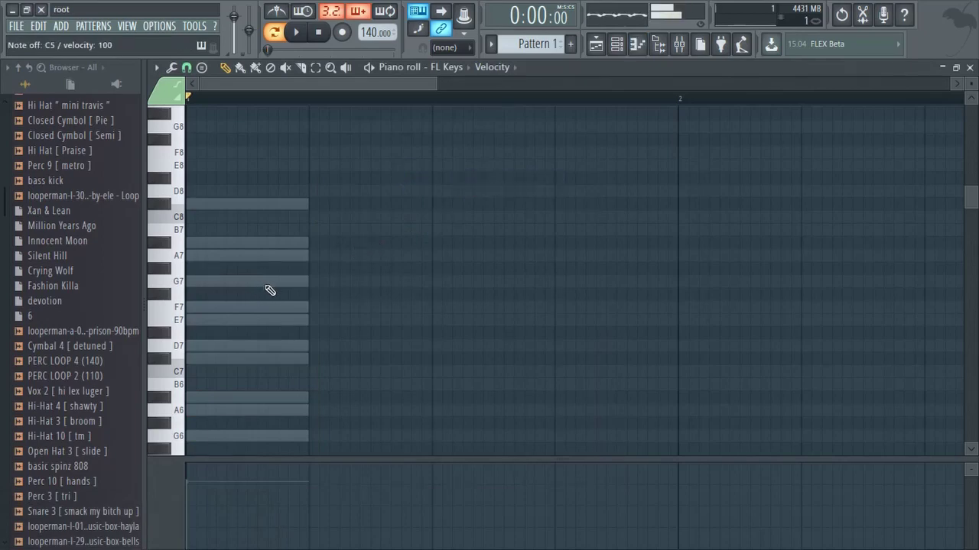
pyautogui.press('XF86AudioRaiseVolume')
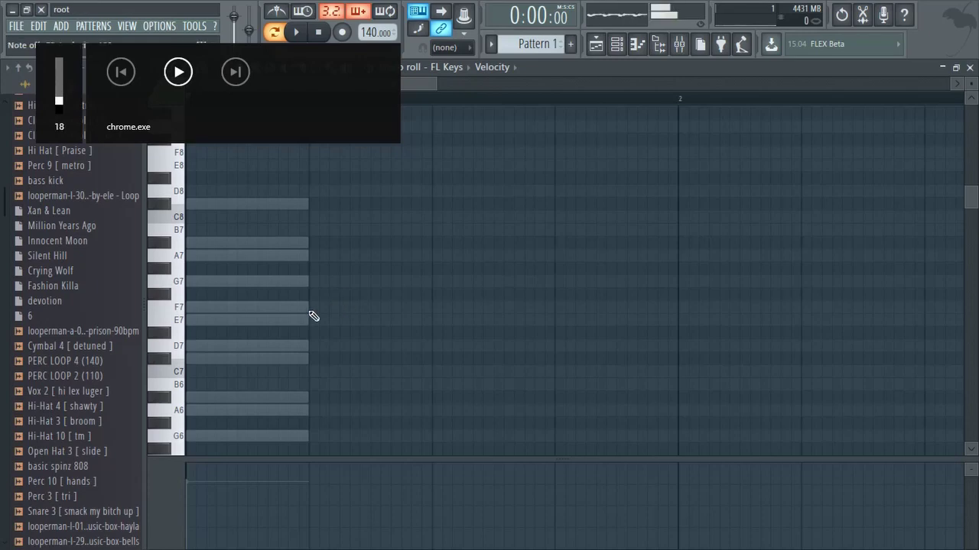
pyautogui.moveTo(290, 299); pyautogui.dragTo(175, 266)
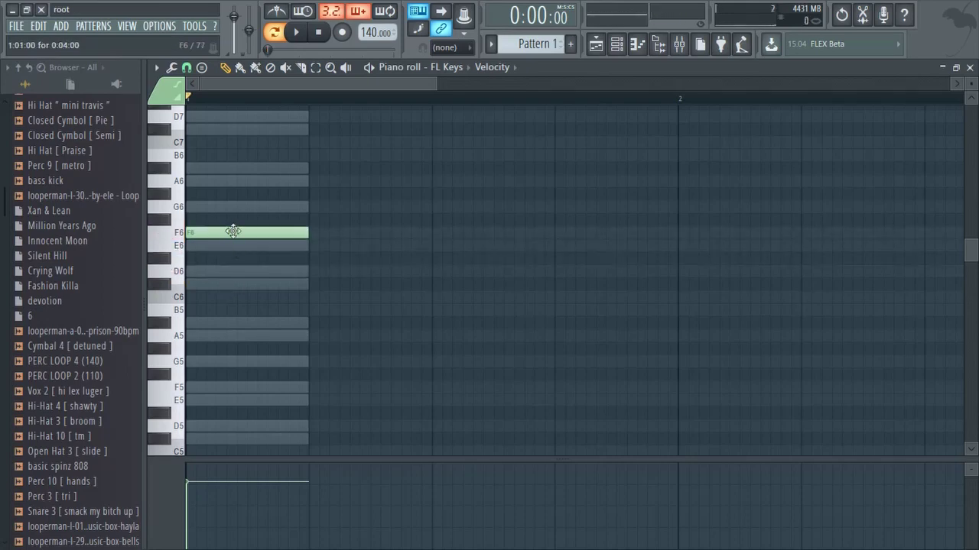
pyautogui.scroll(-3, 224, 362)
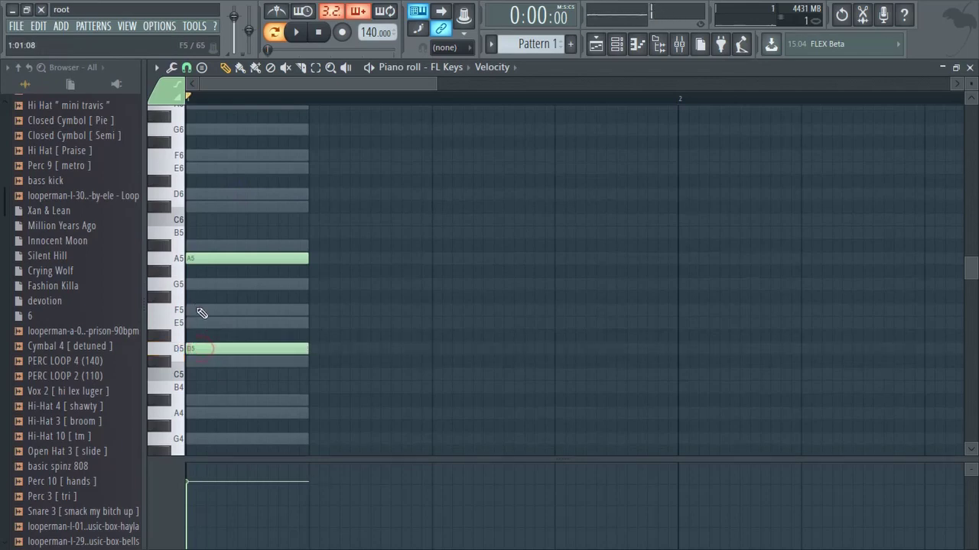
pyautogui.press('space')
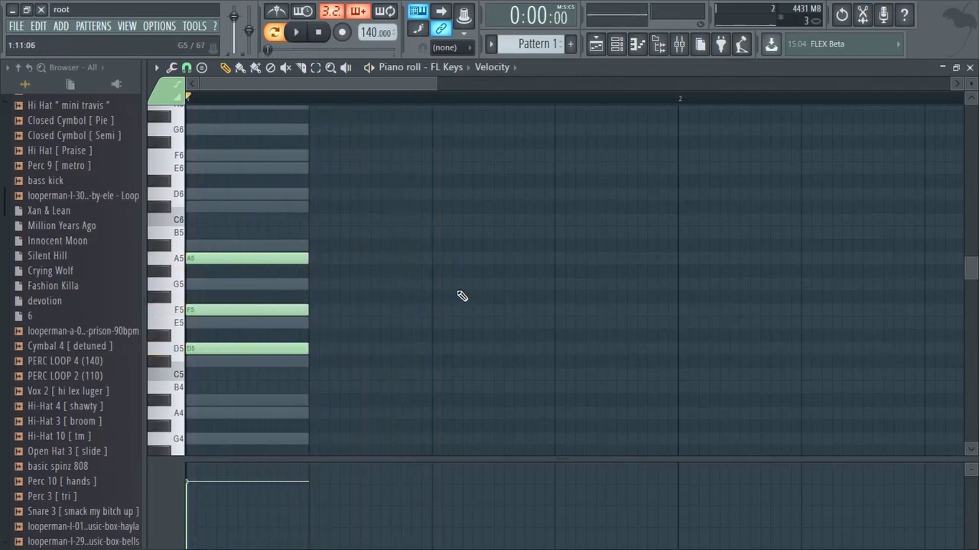
pyautogui.press('space')
pyautogui.press('space')
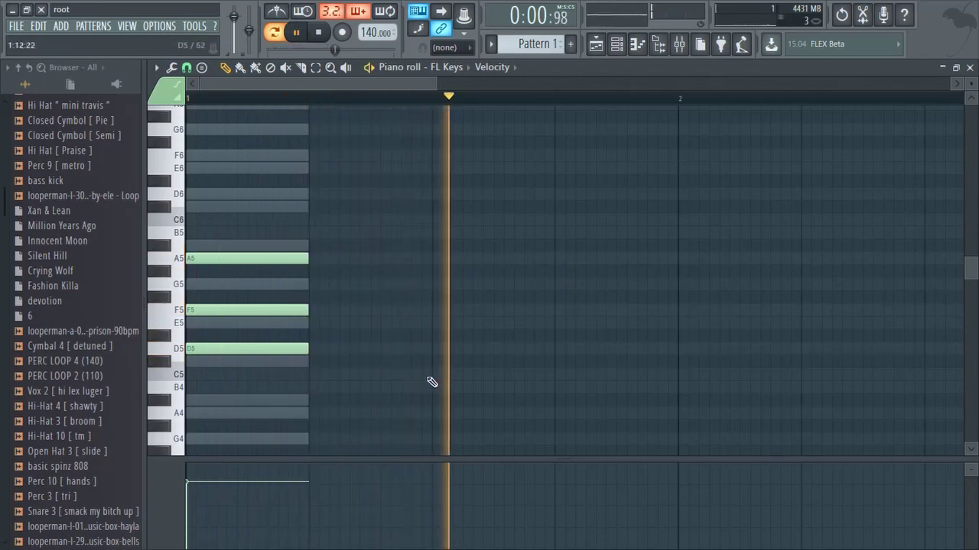
# Place a one-beat C5, E5, A5 chord at the start of bar 2 and play both chords
pyautogui.moveTo(240, 383); pyautogui.dragTo(751, 283)
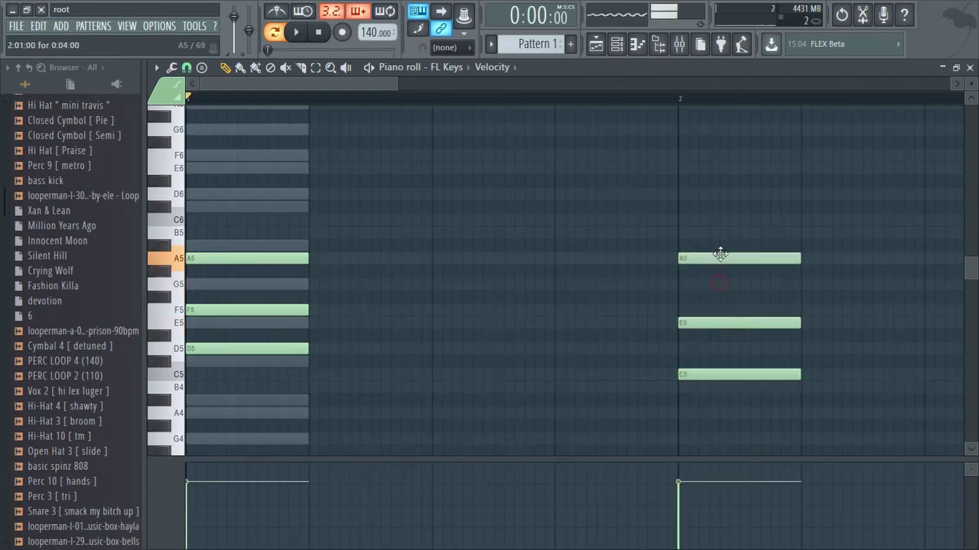
pyautogui.scroll(-1, 721, 254)
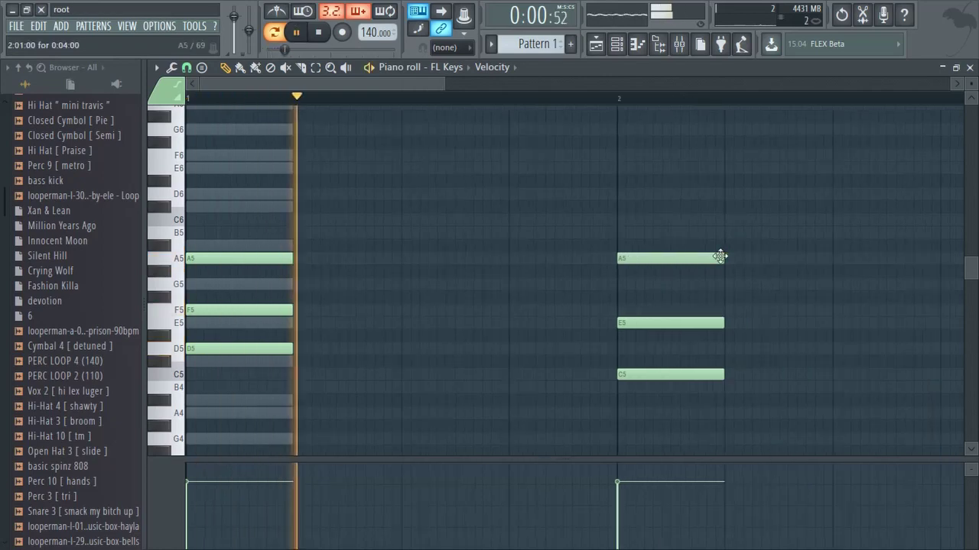
pyautogui.scroll(-2, 719, 280)
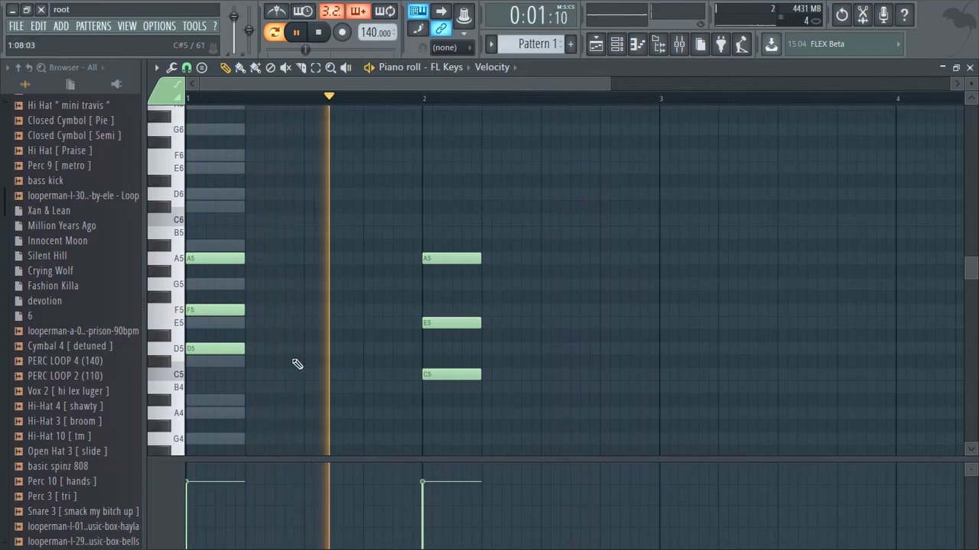
# Try a one-beat E5, G5, A#5 chord at step 11 of bar 1
pyautogui.scroll(3, 298, 409)
pyautogui.press('space')
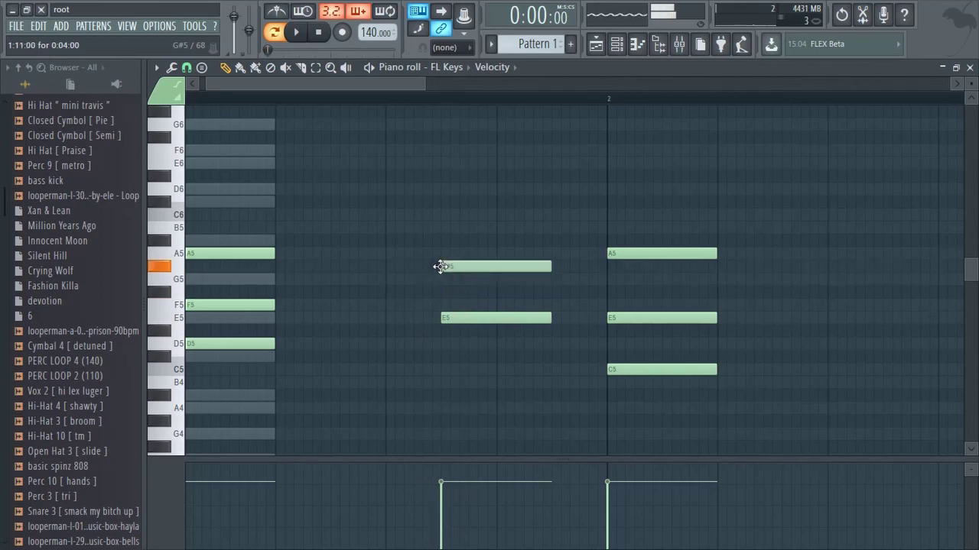
pyautogui.click(446, 240)
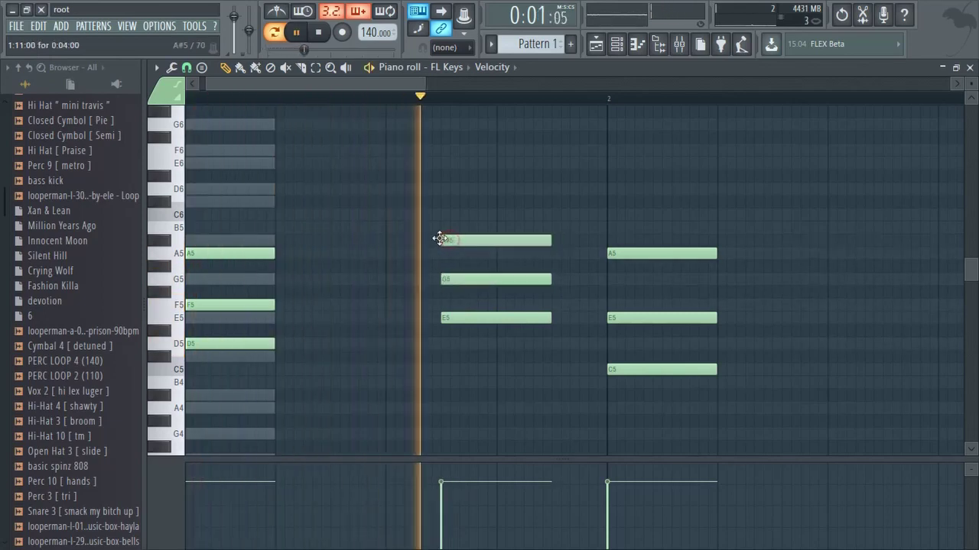
pyautogui.scroll(-2, 404, 363)
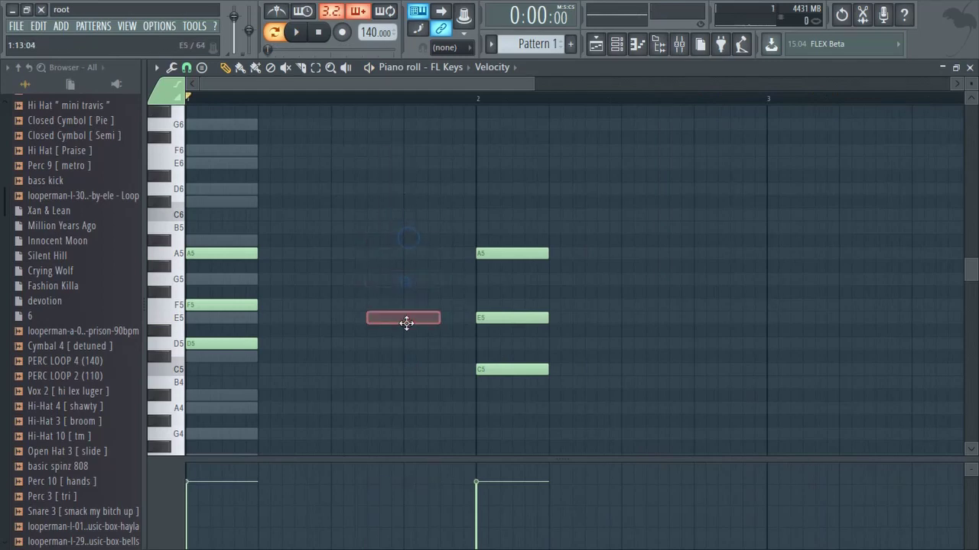
# Place a one-beat E5, G5, A#5 chord at the start of bar 3 and play the progression
pyautogui.moveTo(578, 357); pyautogui.dragTo(502, 345)
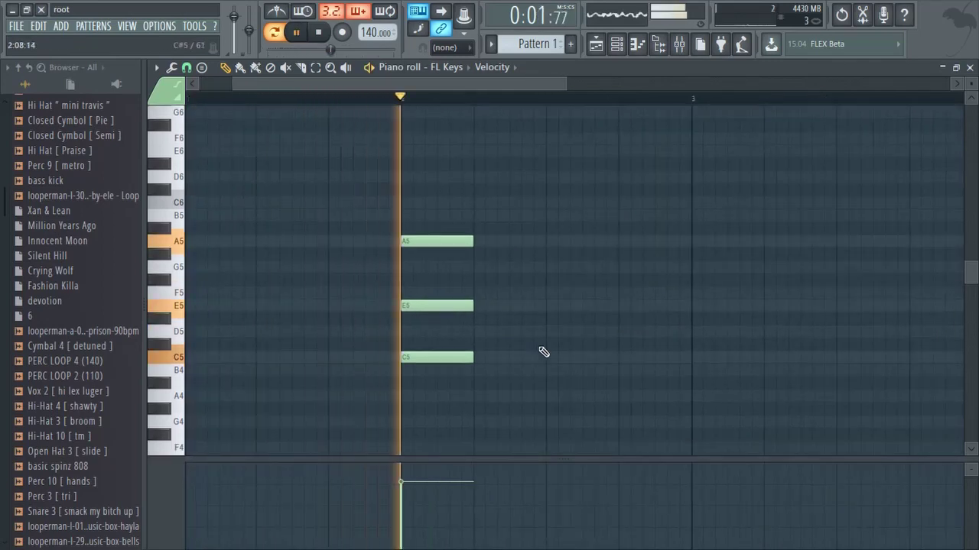
pyautogui.scroll(-1, 688, 317)
pyautogui.press('space')
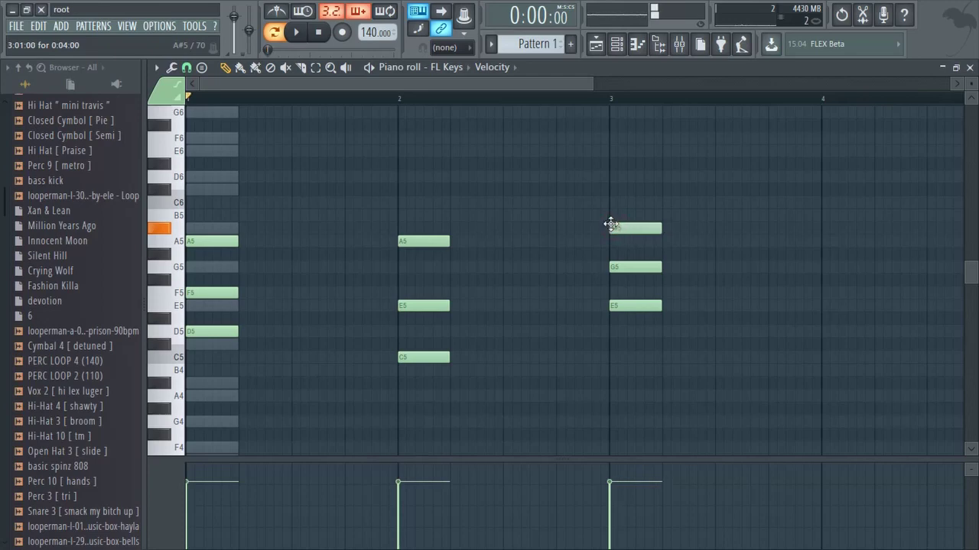
pyautogui.press('space')
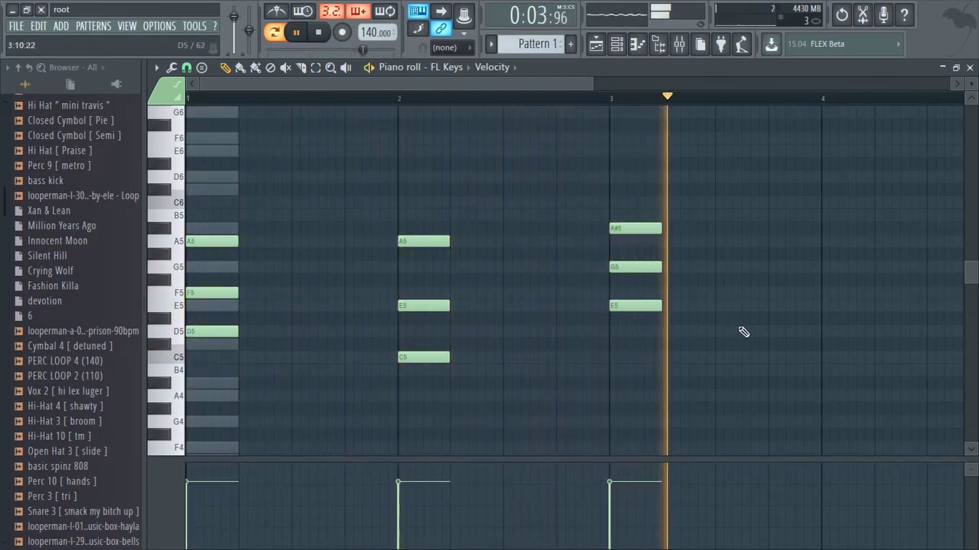
# Add a one-beat A#4, D5, G5 chord at the start of bar 4
pyautogui.moveTo(744, 332)
pyautogui.mouseDown()
pyautogui.moveTo(638, 323)
pyautogui.moveTo(649, 329)
pyautogui.moveTo(634, 339)
pyautogui.moveTo(735, 343)
pyautogui.mouseUp()
pyautogui.scroll(-2, 603, 303)
pyautogui.scroll(3, 635, 327)
pyautogui.scroll(-2, 721, 349)
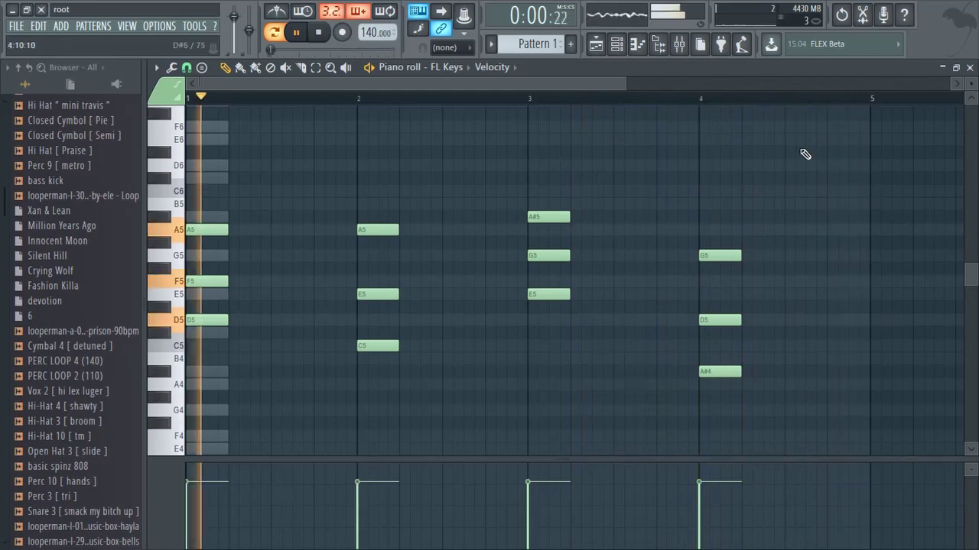
# Stretch all chords to full-bar length with the Articulator tool, and extend the bar 4 chord manually to the start of bar 5
pyautogui.moveTo(835, 134); pyautogui.dragTo(216, 459)
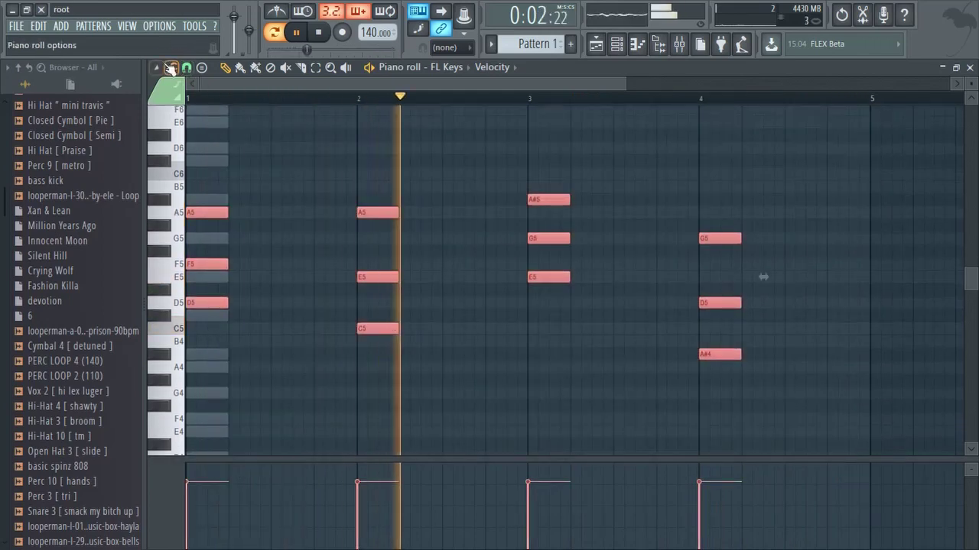
pyautogui.click(157, 68)
pyautogui.click(171, 68)
pyautogui.click(188, 103)
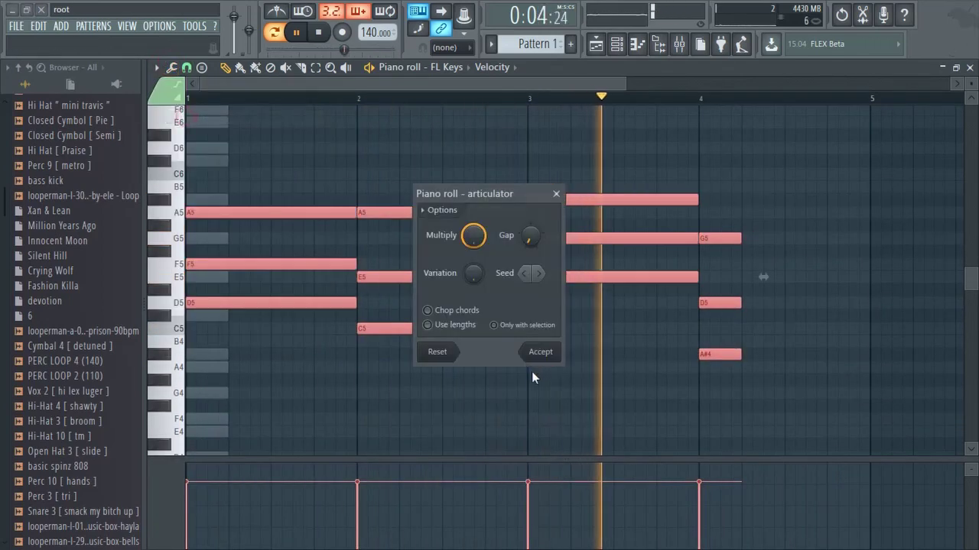
pyautogui.click(540, 350)
pyautogui.moveTo(857, 221); pyautogui.dragTo(868, 368)
pyautogui.keyDown('ctrl'); pyautogui.click(483, 436); pyautogui.keyUp('ctrl')
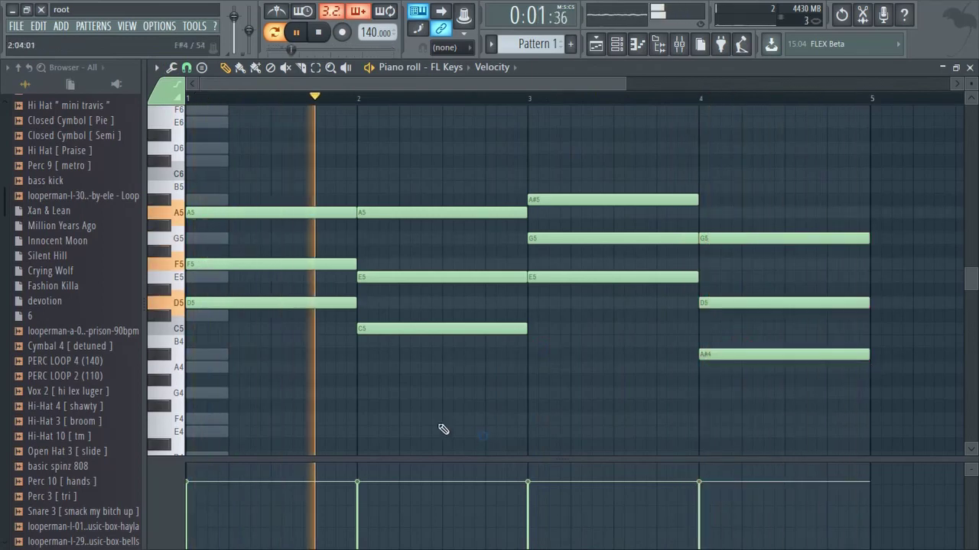
# Above the bar 1 chord, add one-beat melody notes F6 at step 5 and G6 at step 9, and play them back
pyautogui.scroll(2, 312, 409)
pyautogui.moveTo(313, 409); pyautogui.dragTo(422, 392)
pyautogui.scroll(-2, 278, 250)
pyautogui.scroll(2, 245, 268)
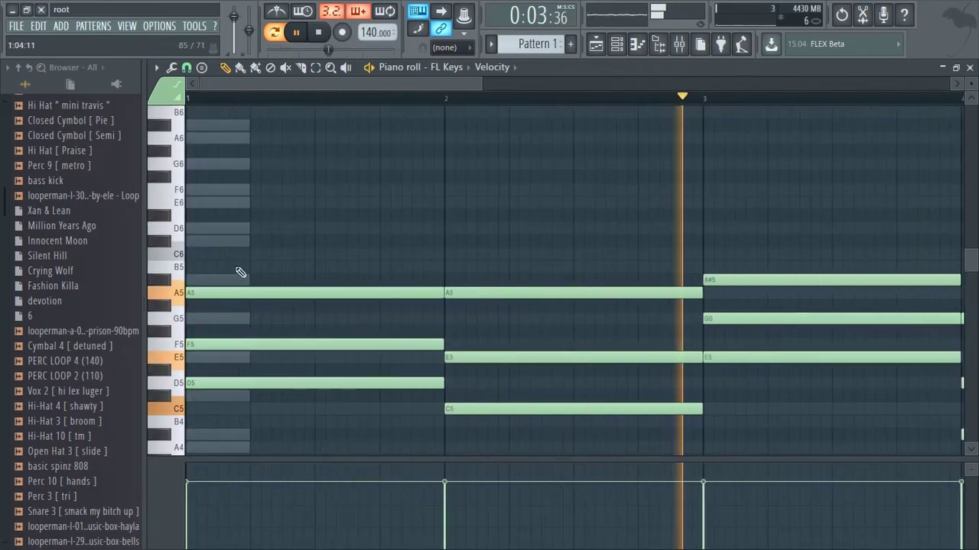
pyautogui.moveTo(241, 271); pyautogui.dragTo(304, 240)
pyautogui.click(276, 179)
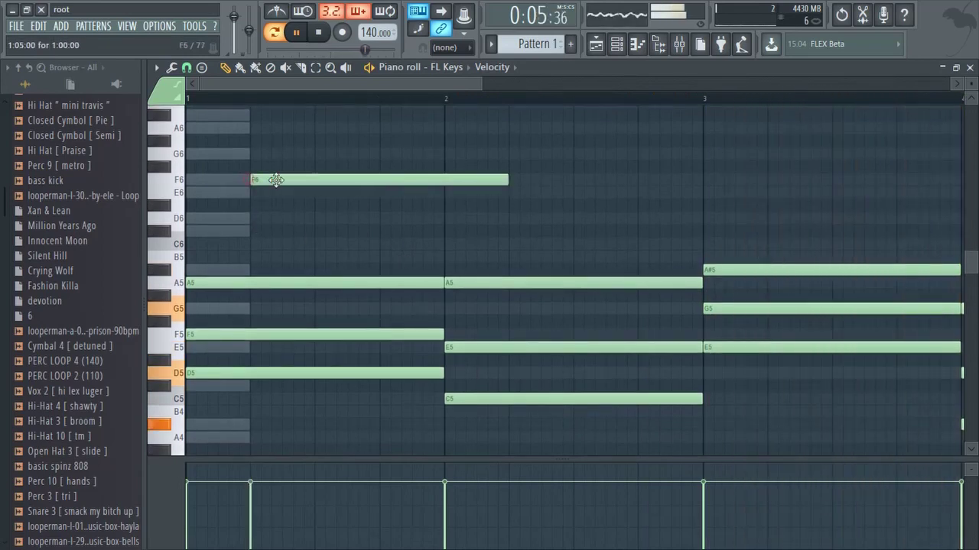
pyautogui.click(324, 206)
pyautogui.press('space')
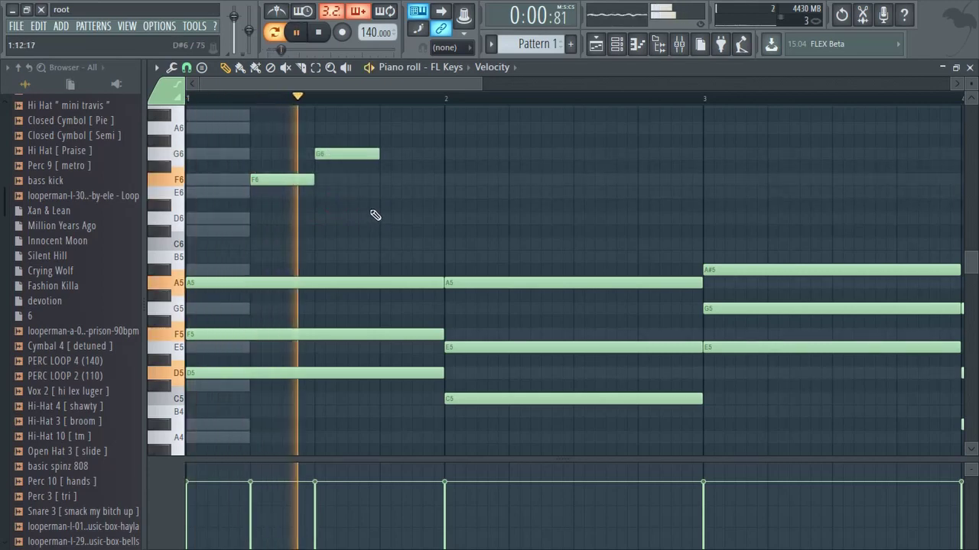
pyautogui.press('space')
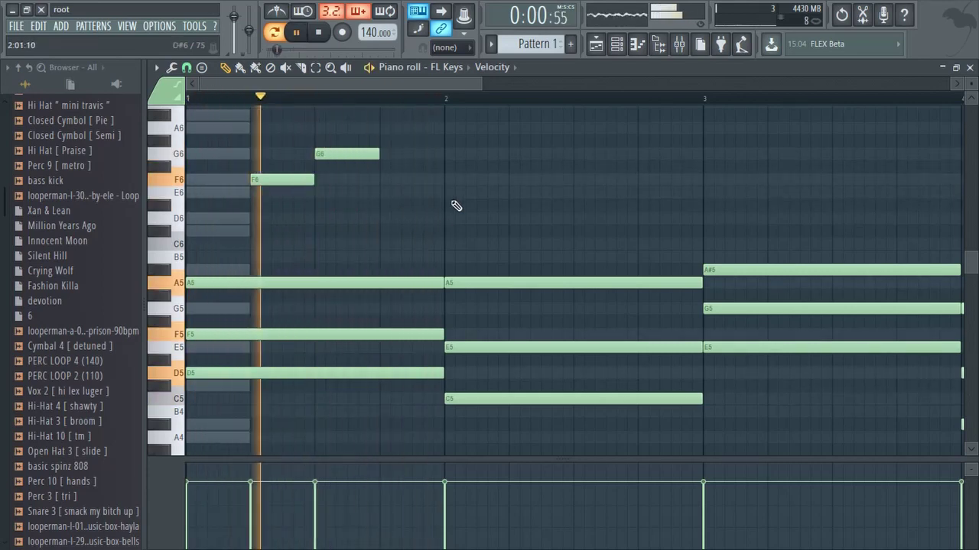
# Add a D6 melody note at the start of bar 2, and replace bar 1's G6 with D6 at step 9 and G6 at step 13
pyautogui.click(446, 218)
pyautogui.press('space')
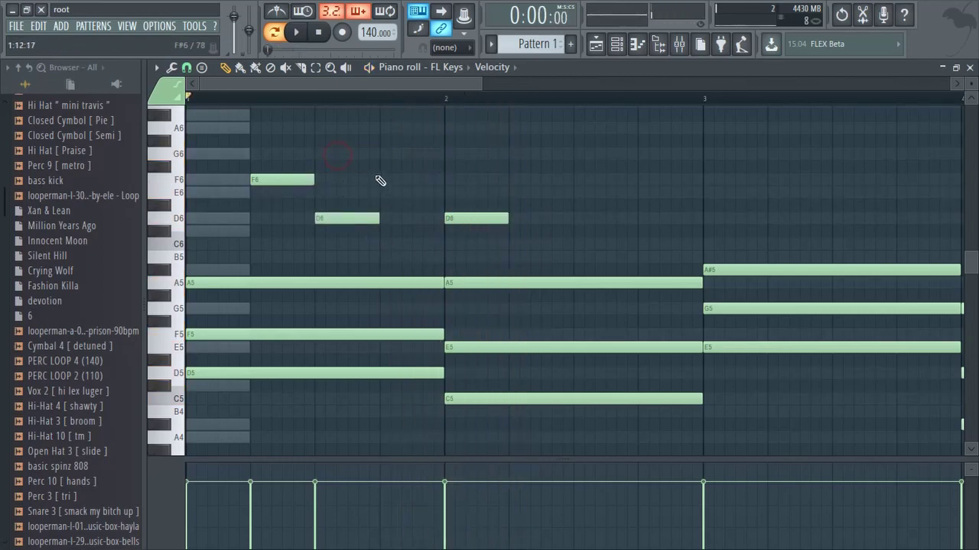
pyautogui.moveTo(378, 159); pyautogui.dragTo(383, 158)
pyautogui.press('space')
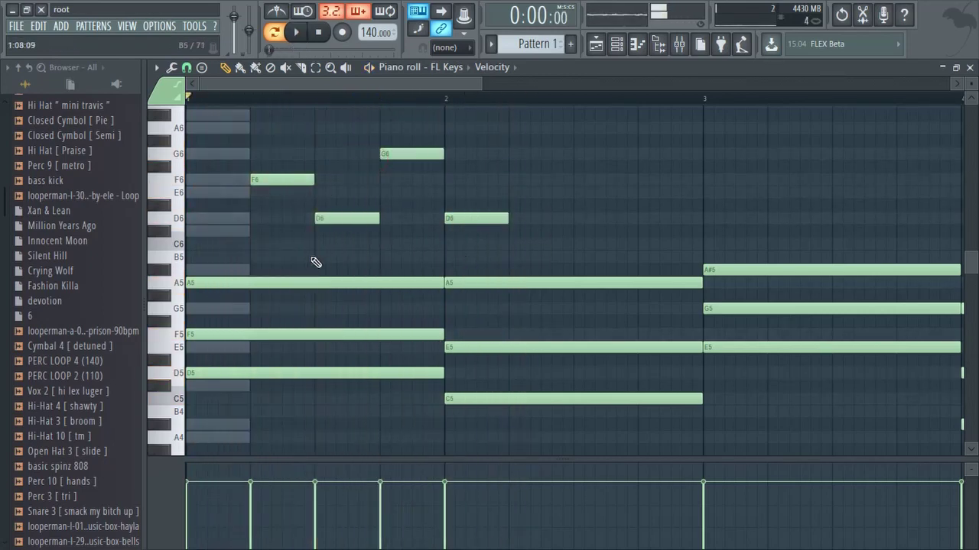
# Move bar 1's D6 melody note to step 7, and add a one-beat F6 at step 9 of bar 2
pyautogui.scroll(1, 333, 245)
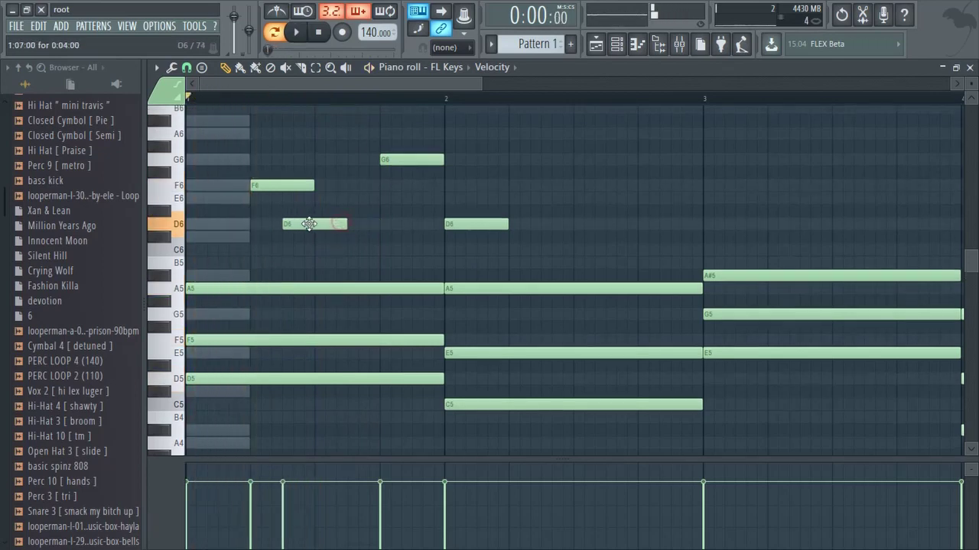
pyautogui.press('space')
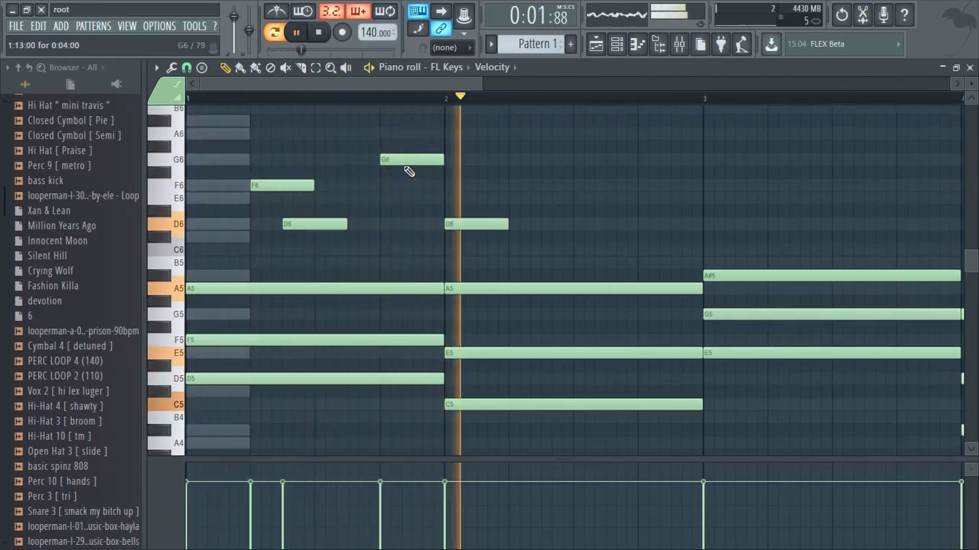
pyautogui.click(573, 185)
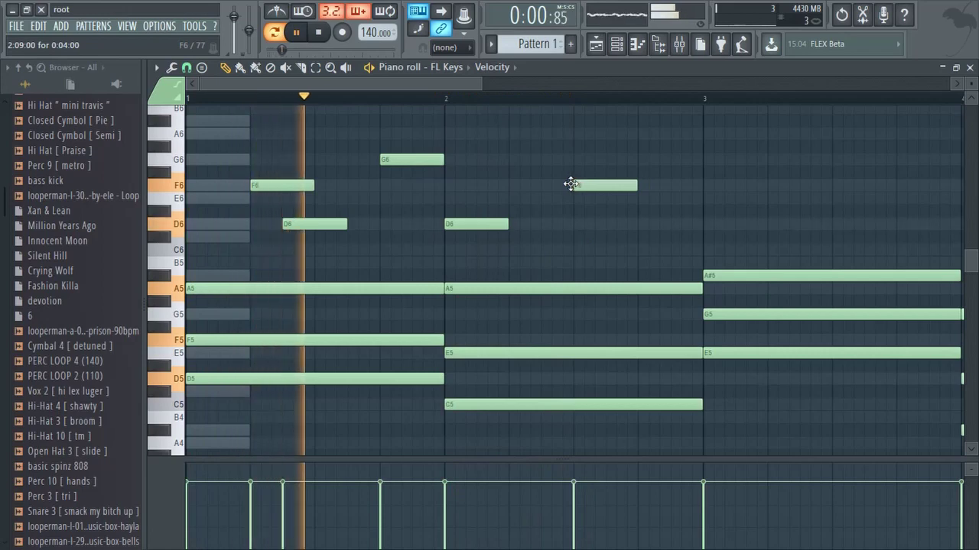
# Add a one-beat A6 melody note at step 13 of bar 2 and a one-beat E6 at step 5 of bar 3
pyautogui.click(639, 145)
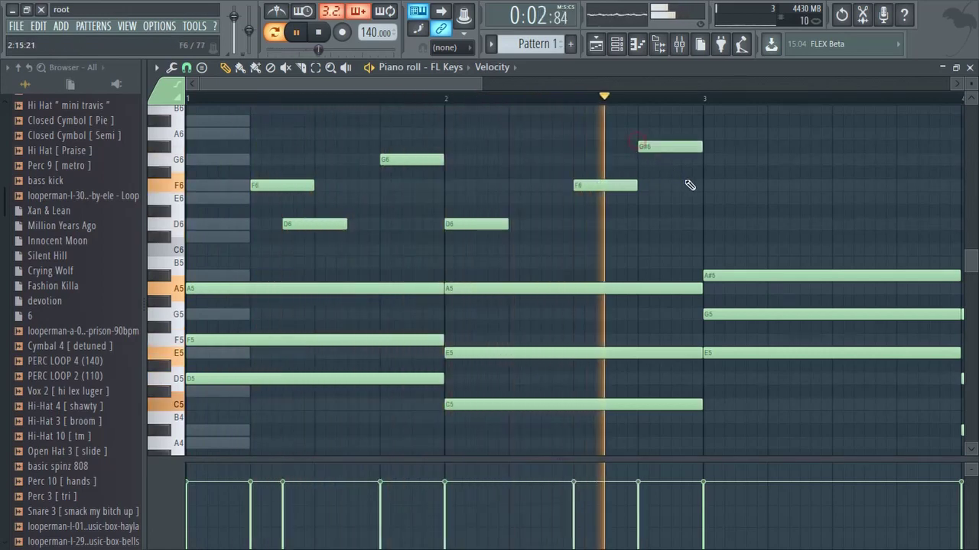
pyautogui.moveTo(667, 147); pyautogui.dragTo(667, 133)
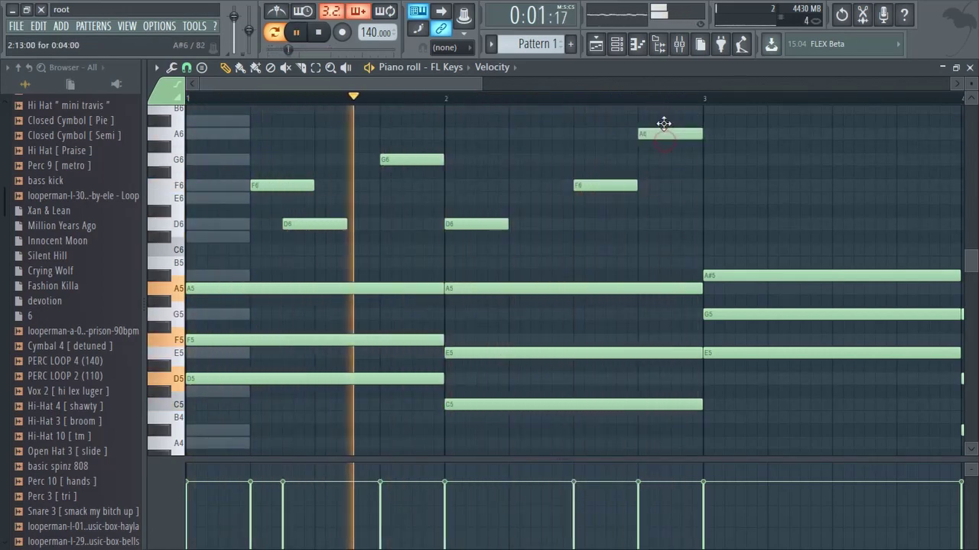
pyautogui.scroll(-4, 632, 236)
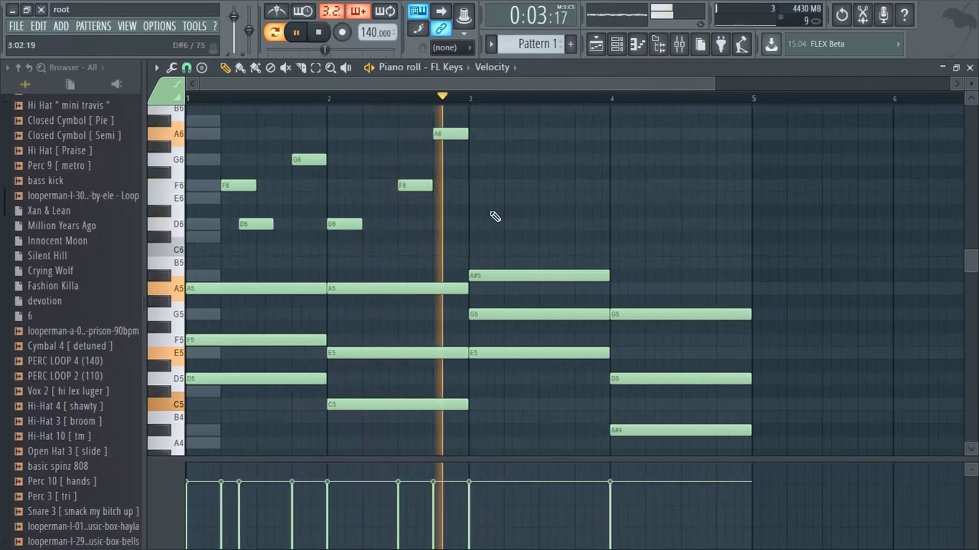
pyautogui.click(487, 186)
pyautogui.press('space')
pyautogui.press('space')
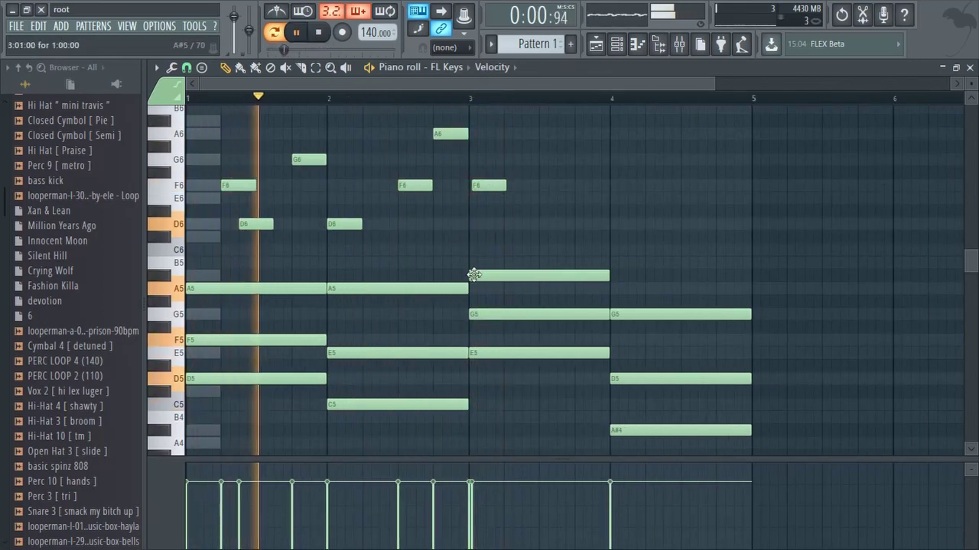
pyautogui.scroll(3, 474, 229)
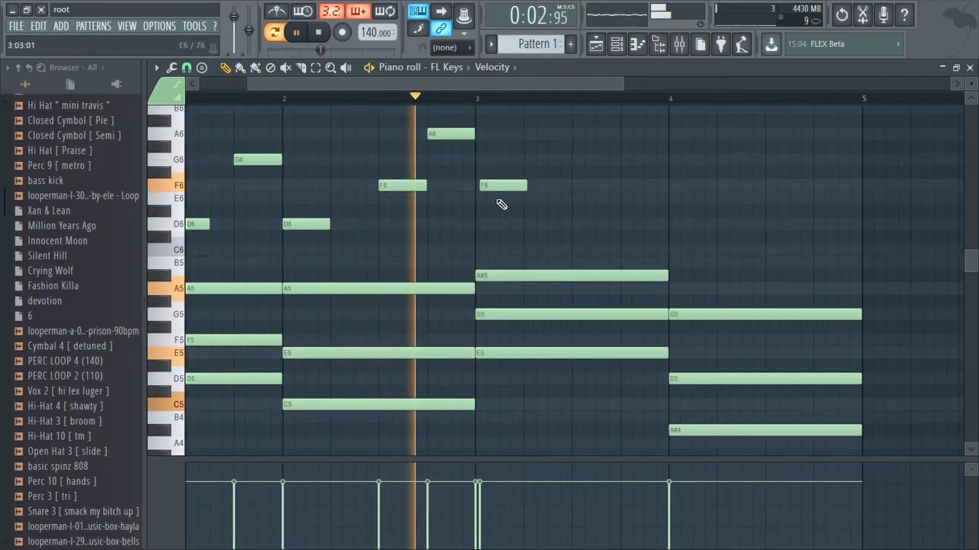
pyautogui.moveTo(506, 181); pyautogui.dragTo(538, 206)
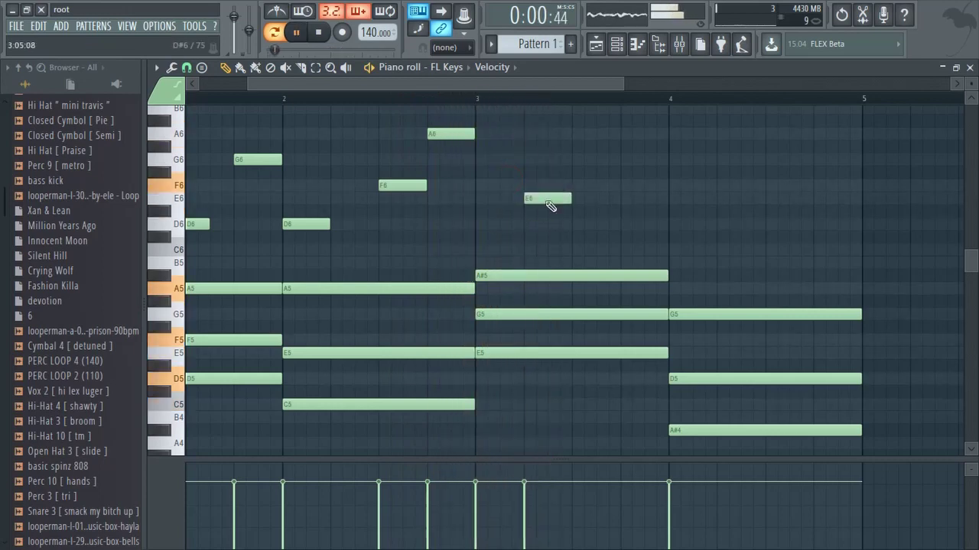
# Add one-beat melody notes D6 at step 7 and F6 at step 9 of bar 3
pyautogui.scroll(-1, 527, 221)
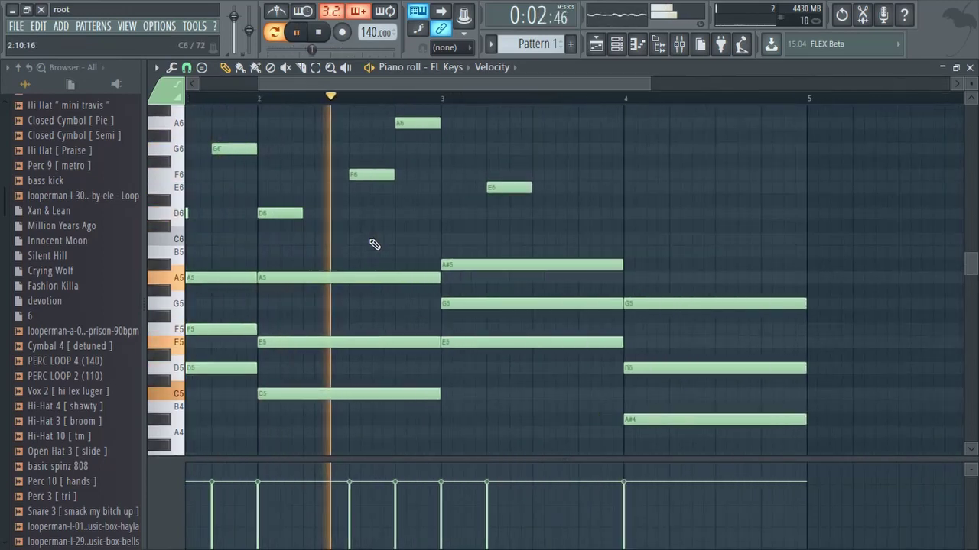
pyautogui.moveTo(374, 245); pyautogui.dragTo(567, 275)
pyautogui.click(650, 242)
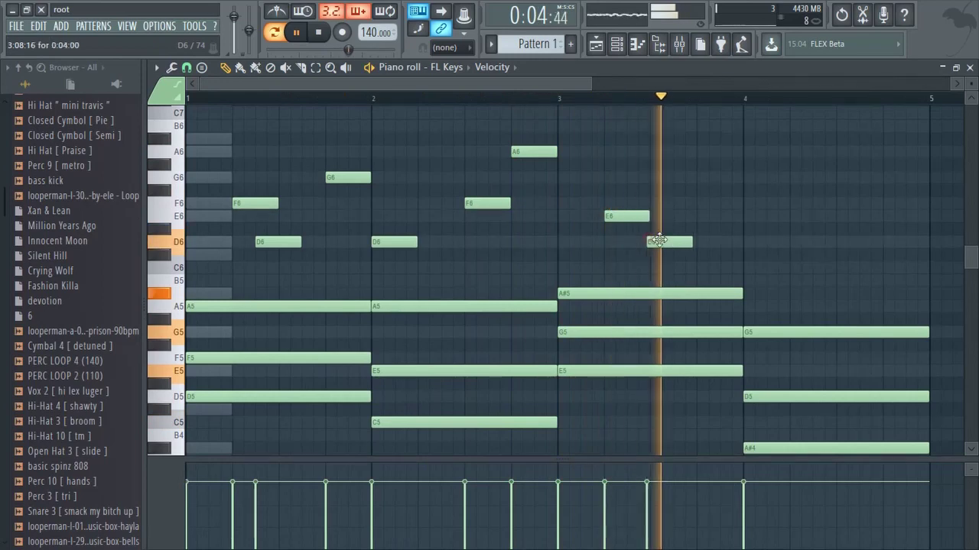
pyautogui.scroll(2, 662, 270)
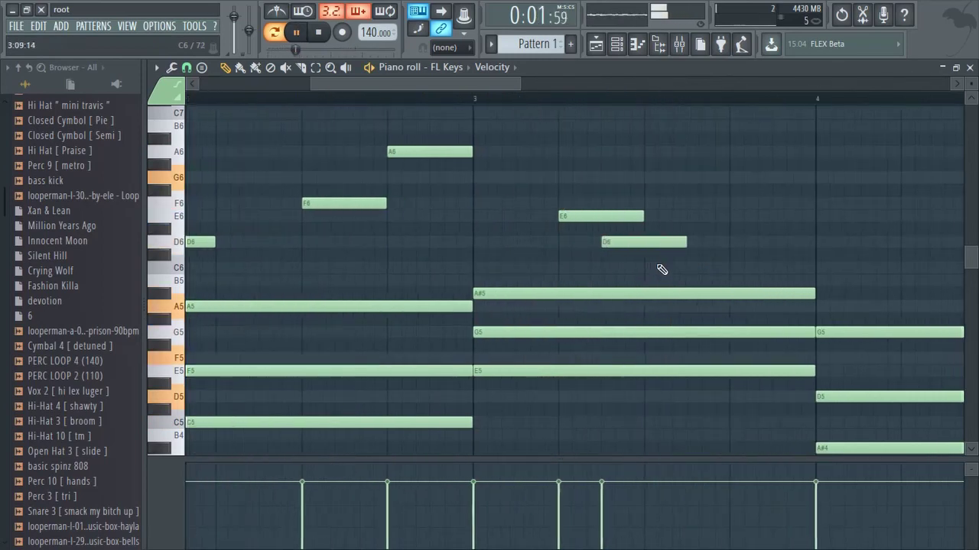
pyautogui.scroll(-2, 646, 221)
pyautogui.click(651, 204)
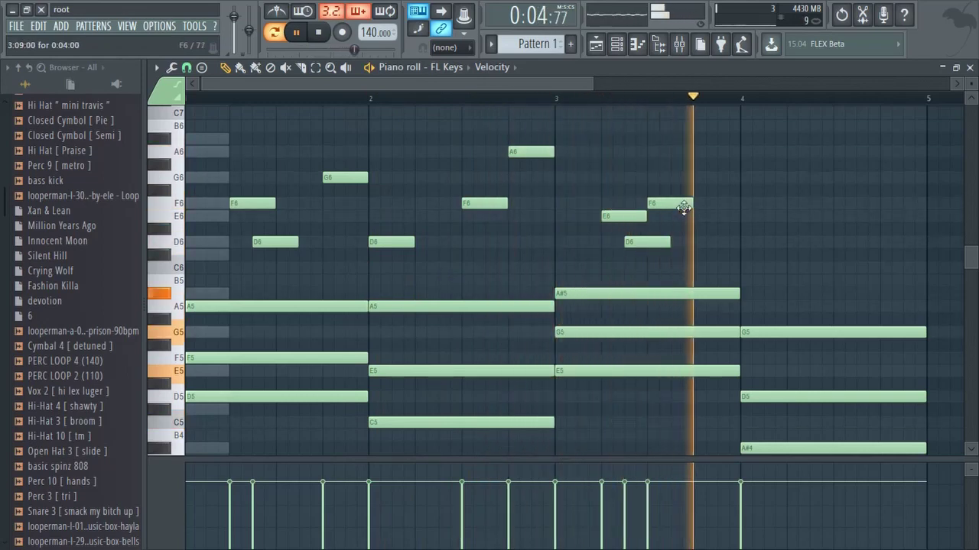
# Move bar 3's D6 melody note to step 9 and its F6 to step 11, and replay the pattern from the start
pyautogui.moveTo(652, 242); pyautogui.dragTo(675, 242)
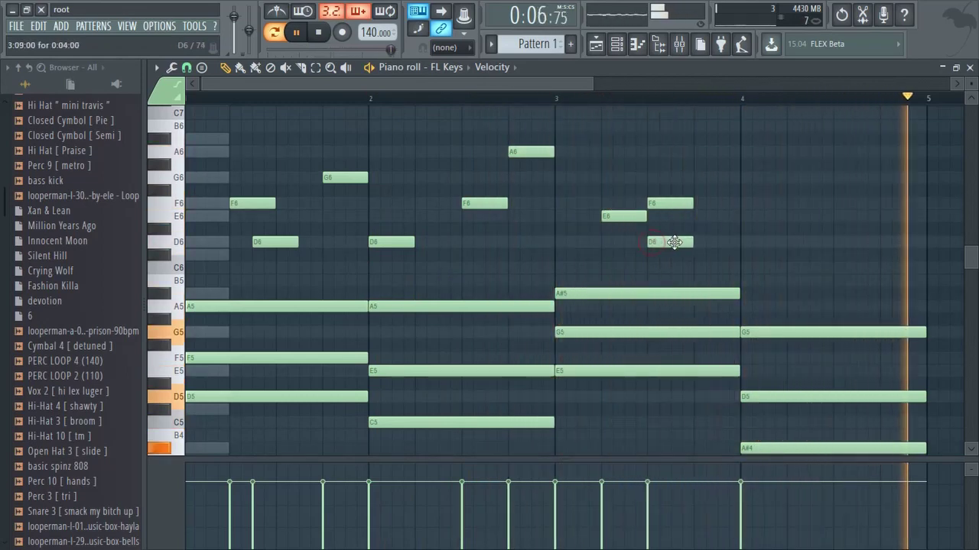
pyautogui.moveTo(676, 203); pyautogui.dragTo(699, 199)
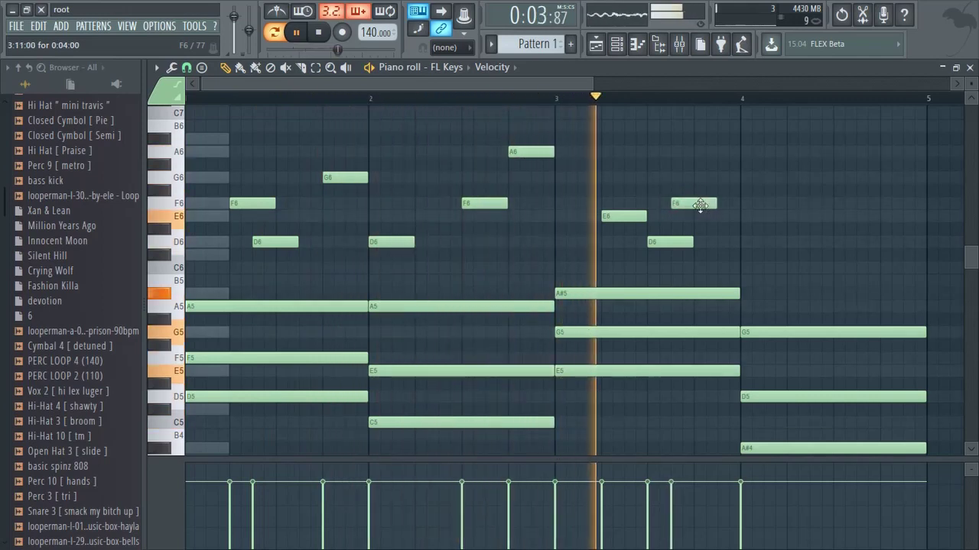
pyautogui.press('space')
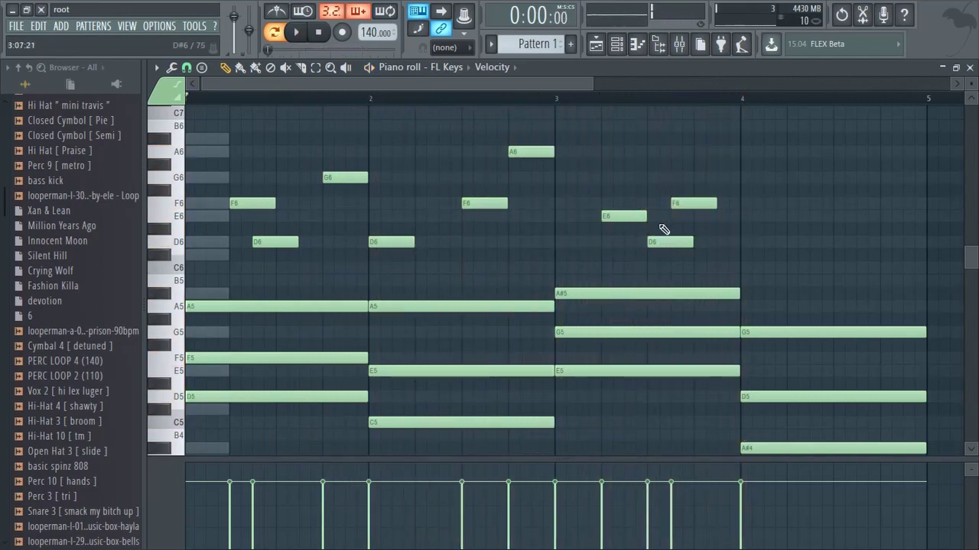
pyautogui.press('space')
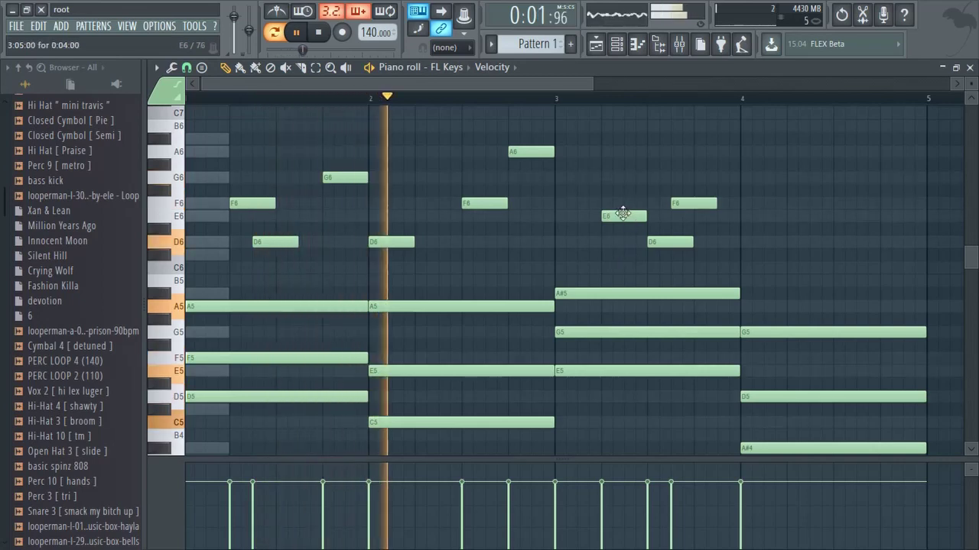
# Try shifting bar 3's E6 melody note off step 5 while the pattern plays
pyautogui.moveTo(622, 213); pyautogui.dragTo(649, 208)
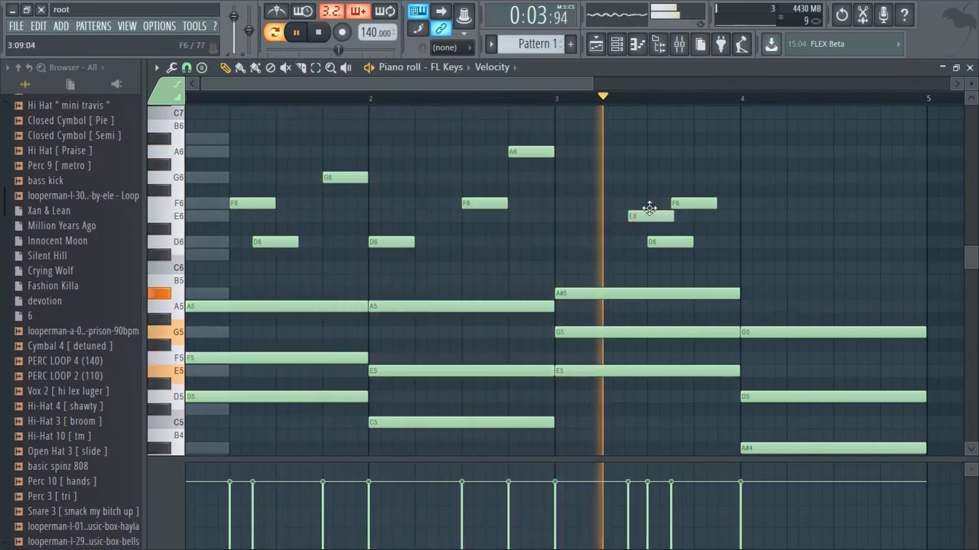
pyautogui.moveTo(649, 208); pyautogui.dragTo(616, 210)
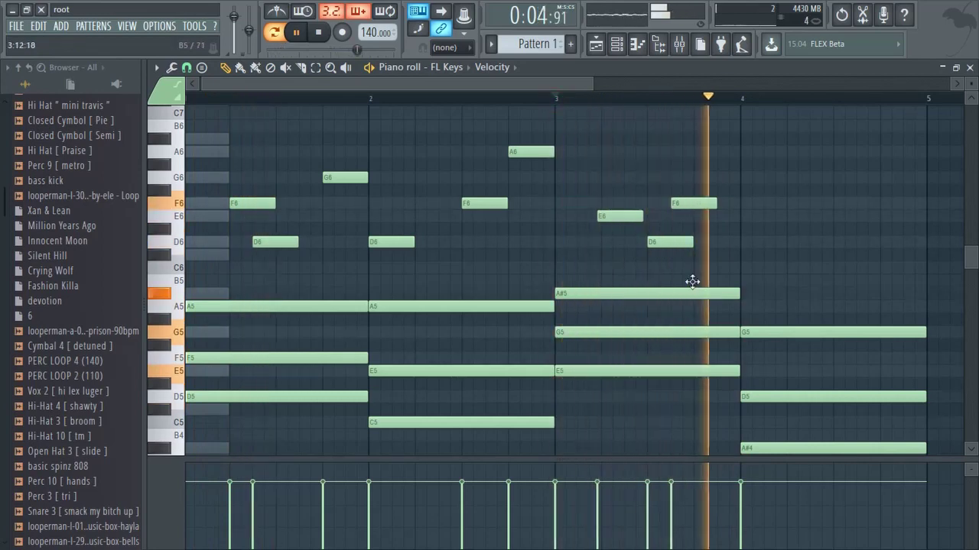
pyautogui.press('space')
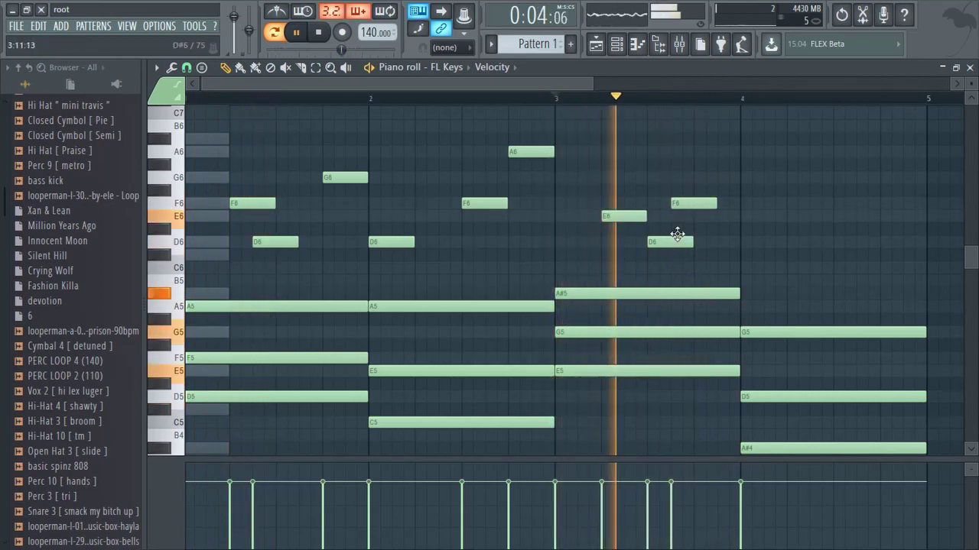
# Fill bar 4 with a descending one-beat melody: G6, F6, E6 and D6 at steps 1, 5, 9 and 13
pyautogui.press('space')
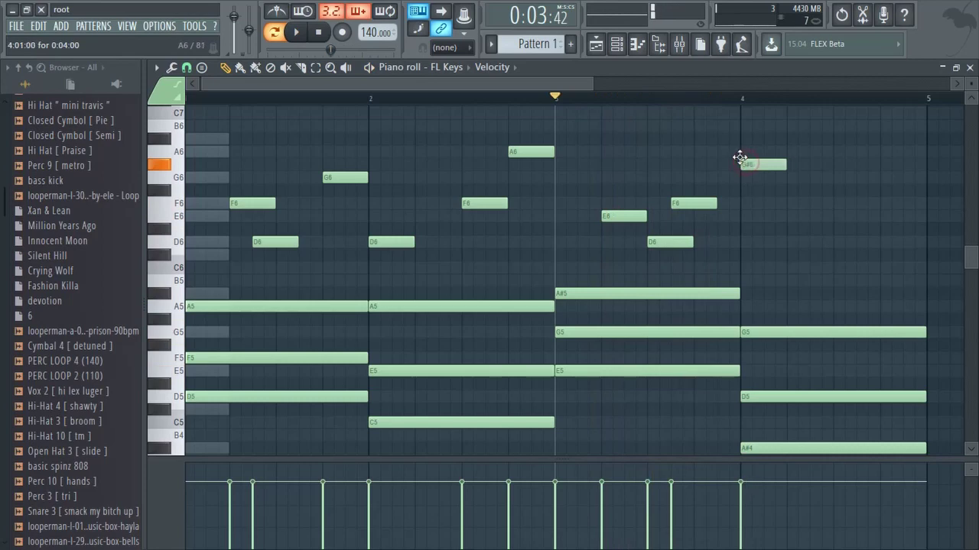
pyautogui.press('space')
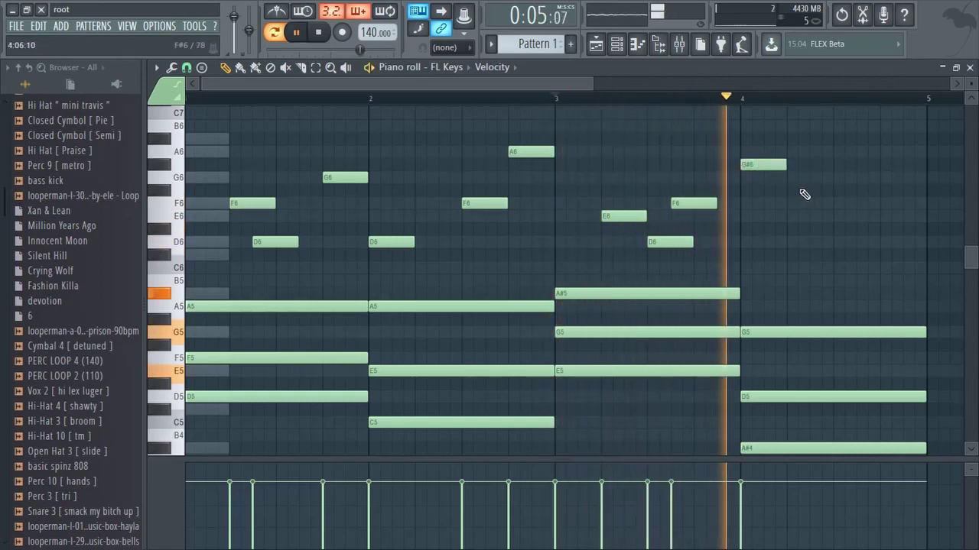
pyautogui.click(795, 190)
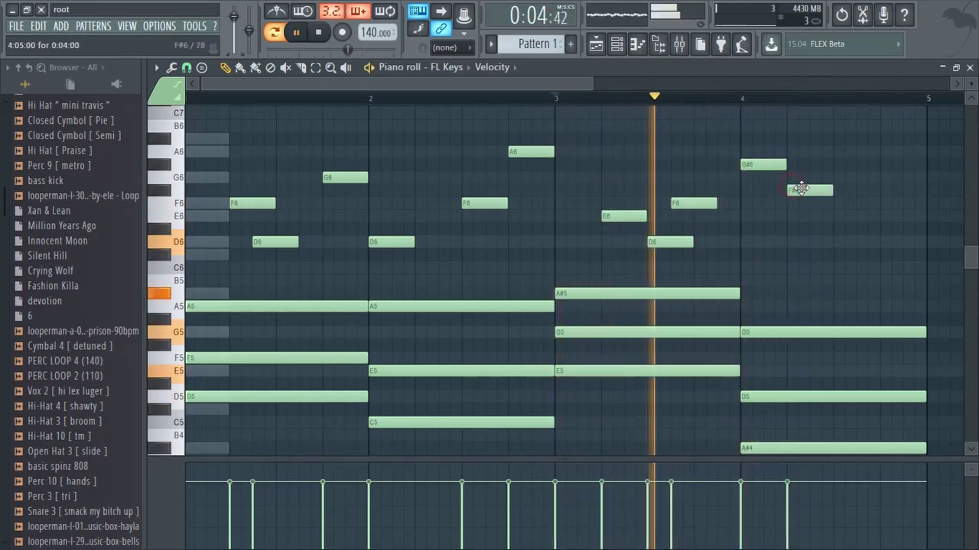
pyautogui.moveTo(799, 189); pyautogui.dragTo(800, 203)
pyautogui.click(832, 216)
pyautogui.press('space')
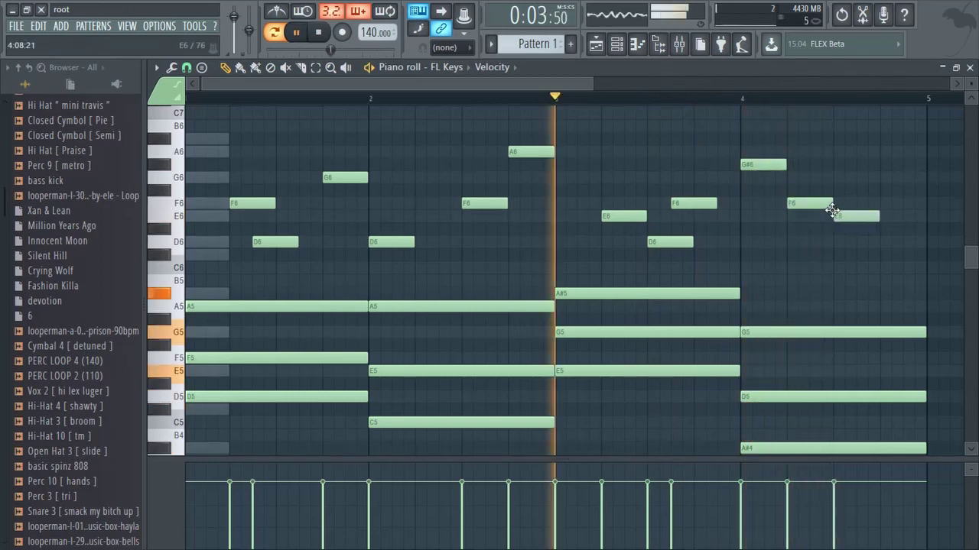
pyautogui.click(881, 243)
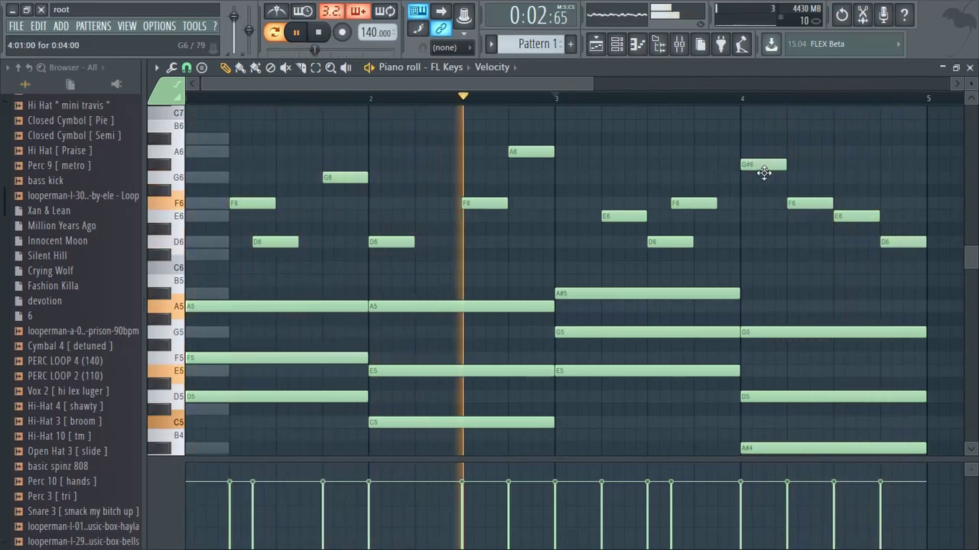
pyautogui.moveTo(764, 173); pyautogui.dragTo(764, 185)
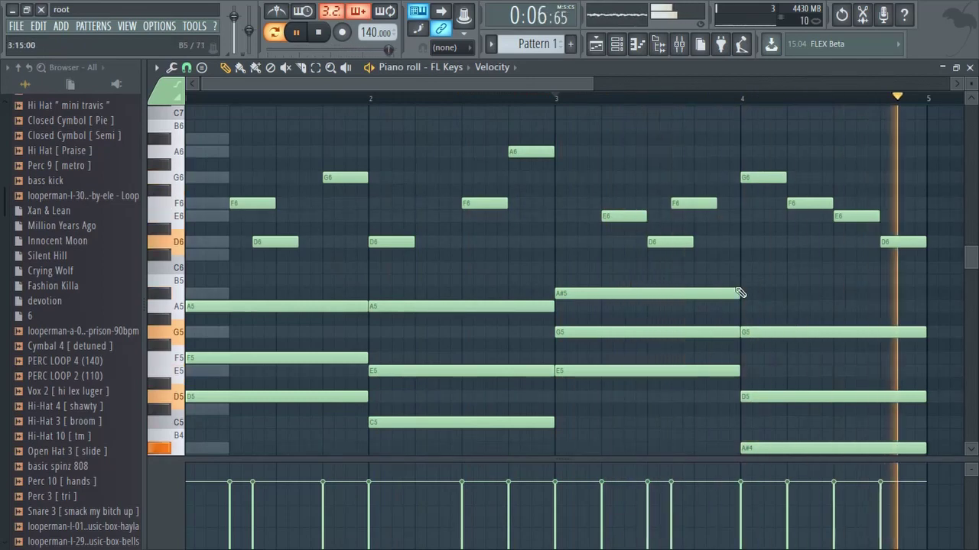
# Move bar 3's E6 melody note to the start of the bar and add a one-beat G6 at step 5, replaying from bar 2
pyautogui.scroll(-2, 411, 300)
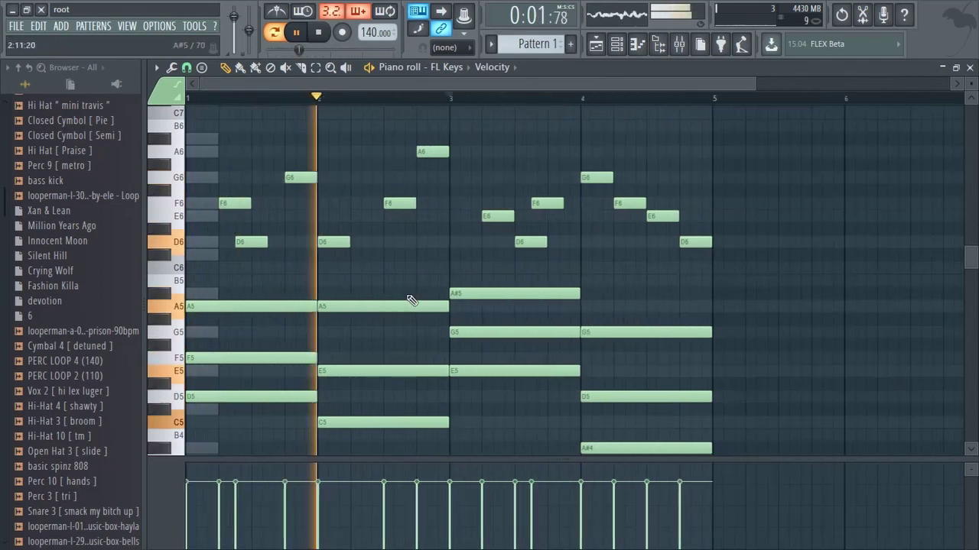
pyautogui.scroll(-4, 411, 299)
pyautogui.scroll(3, 405, 296)
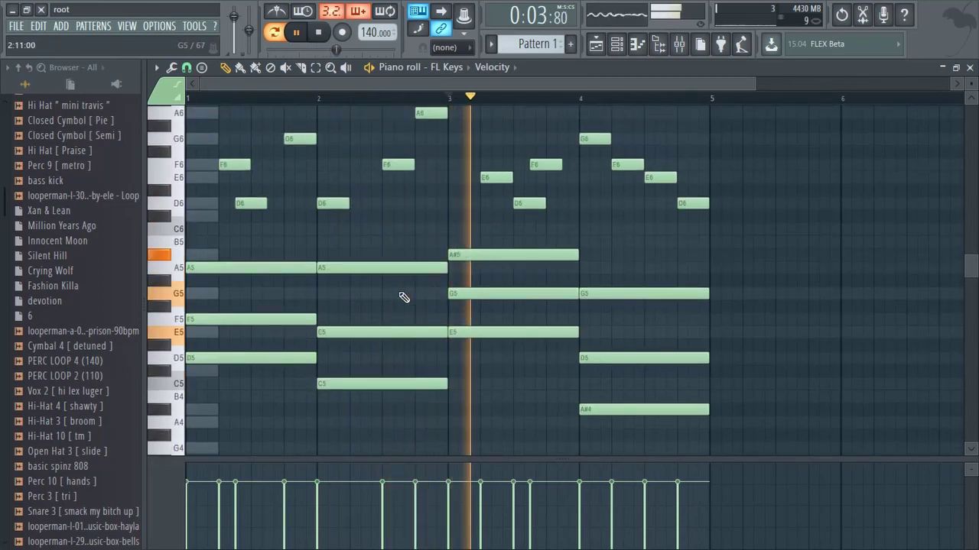
pyautogui.keyDown('ctrl'); pyautogui.scroll(4, 413, 291); pyautogui.keyUp('ctrl')
pyautogui.scroll(1, 466, 263)
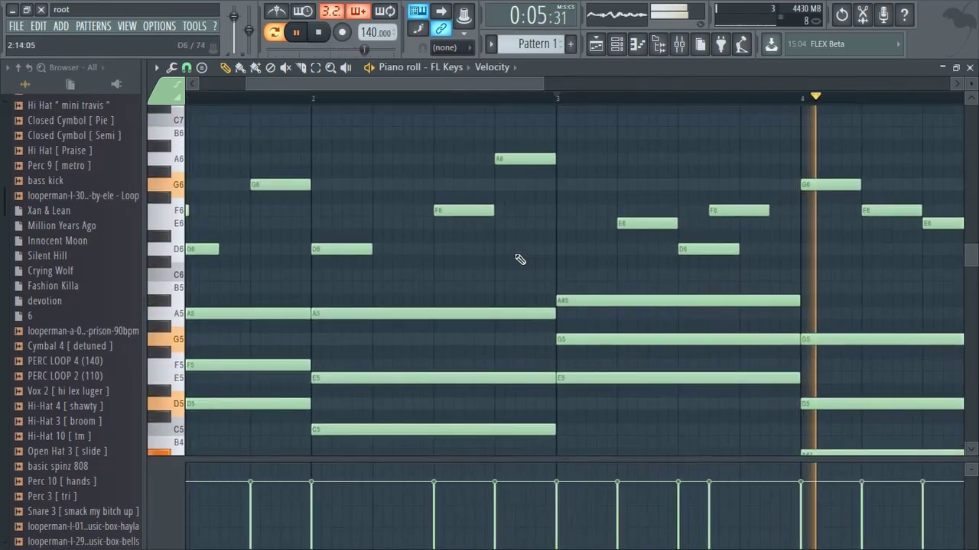
pyautogui.click(562, 98)
pyautogui.press('space')
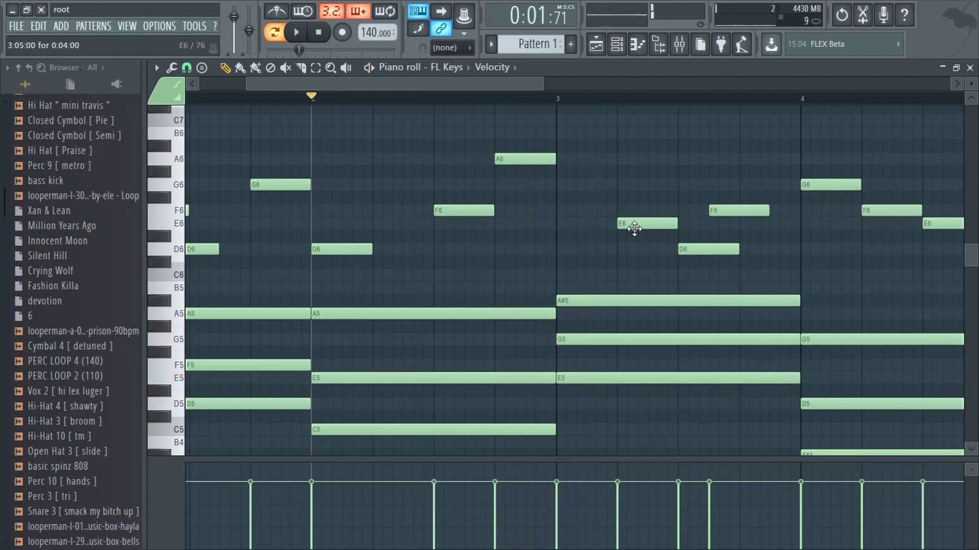
pyautogui.moveTo(611, 224); pyautogui.dragTo(566, 224)
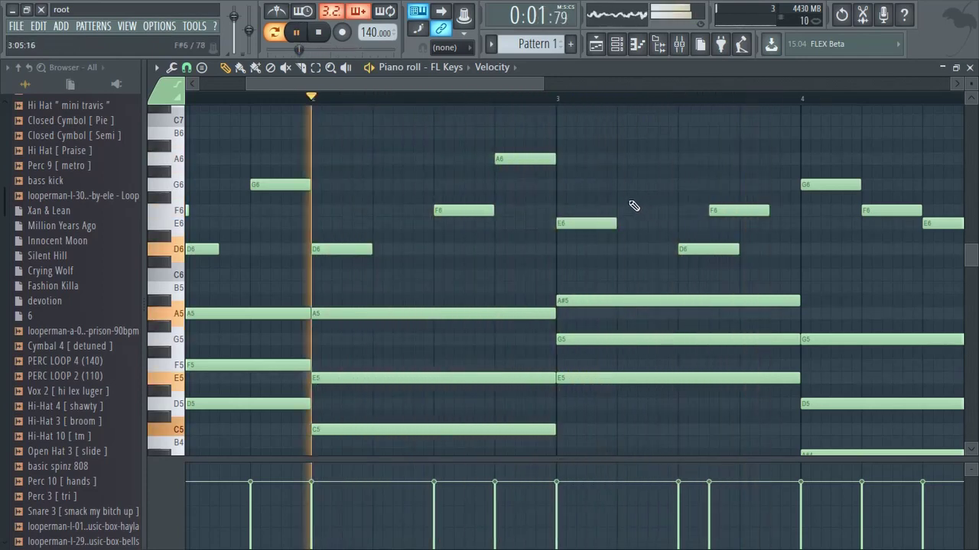
pyautogui.click(634, 184)
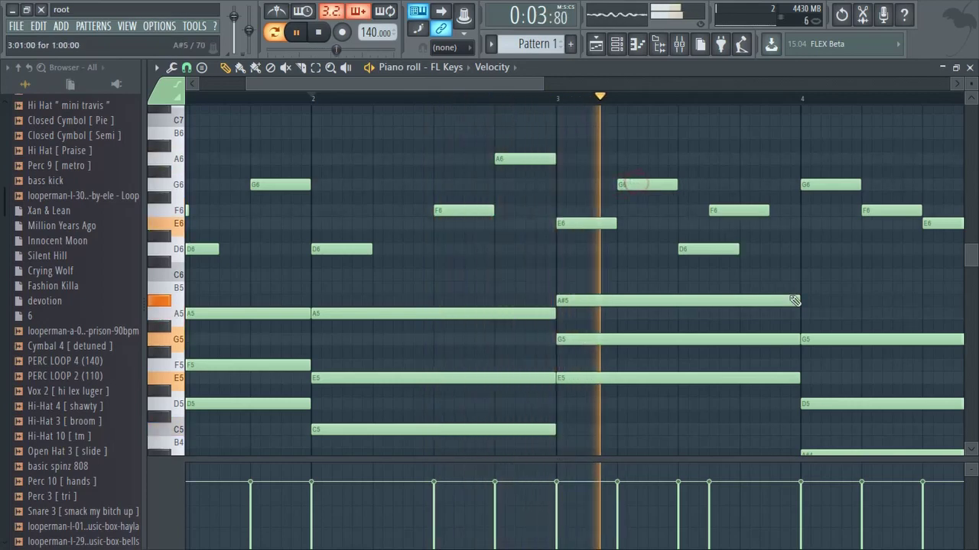
# Move bar 3's F6 melody note to step 13 so it ends at the start of bar 4
pyautogui.scroll(-2, 792, 298)
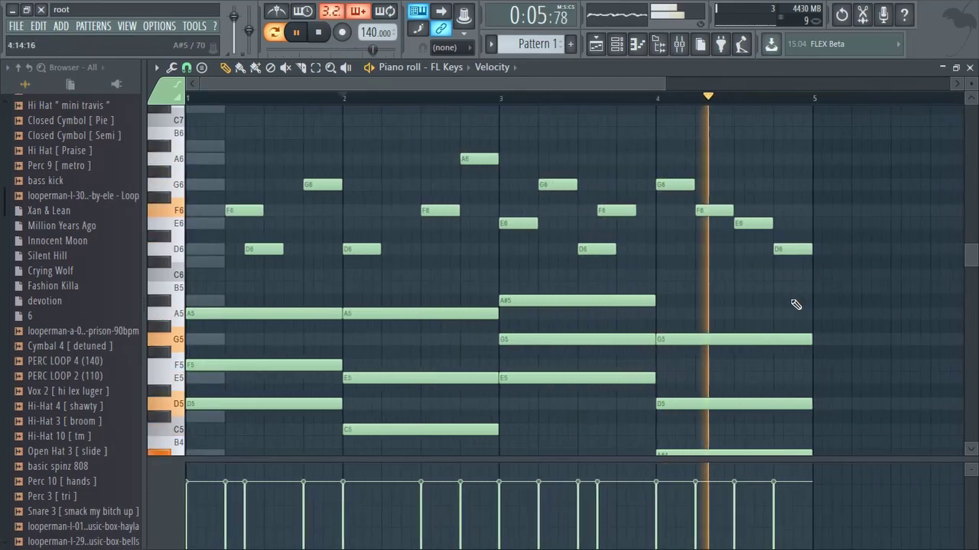
pyautogui.scroll(2, 629, 237)
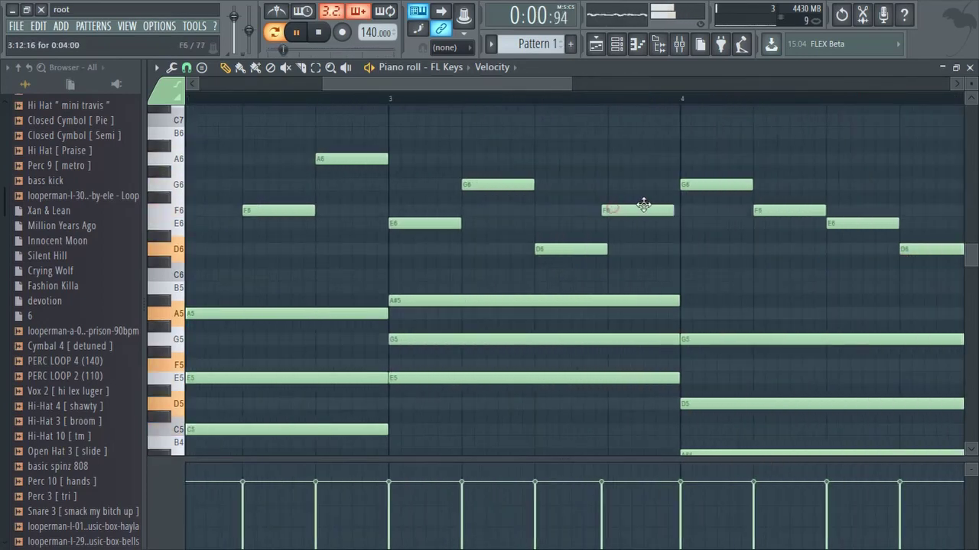
pyautogui.scroll(-2, 635, 268)
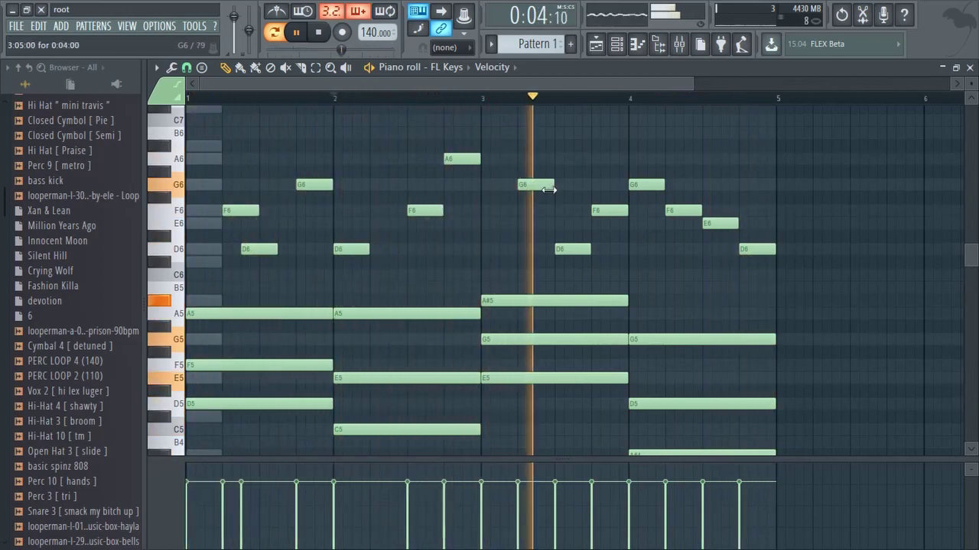
# Delete the E6 melody note at the start of bar 3, and lower the G6 at step 5 to E6
pyautogui.keyDown('ctrl'); pyautogui.scroll(2, 494, 228); pyautogui.keyUp('ctrl')
pyautogui.keyDown('ctrl'); pyautogui.scroll(1, 494, 229); pyautogui.keyUp('ctrl')
pyautogui.moveTo(512, 217); pyautogui.dragTo(605, 229)
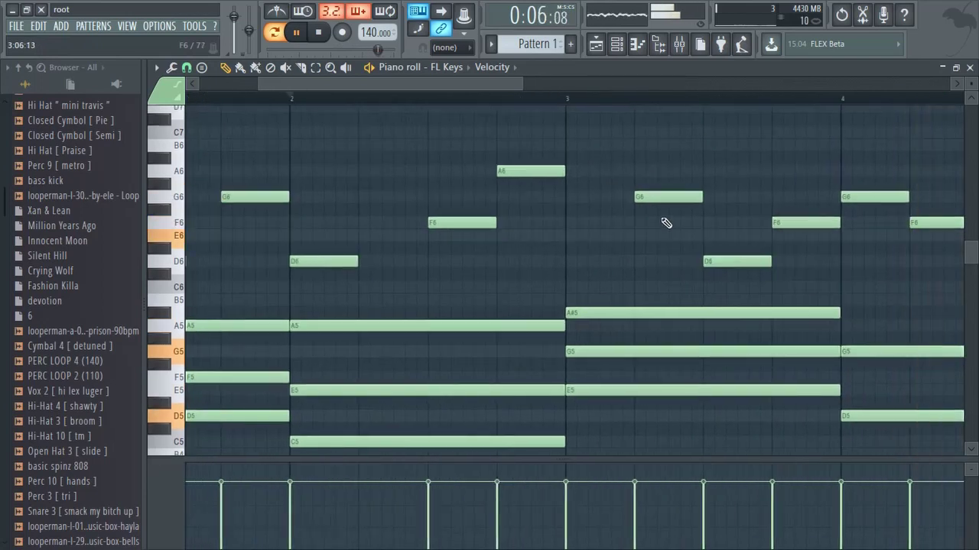
pyautogui.keyDown('ctrl'); pyautogui.scroll(-3, 548, 161); pyautogui.keyUp('ctrl')
pyautogui.press('space')
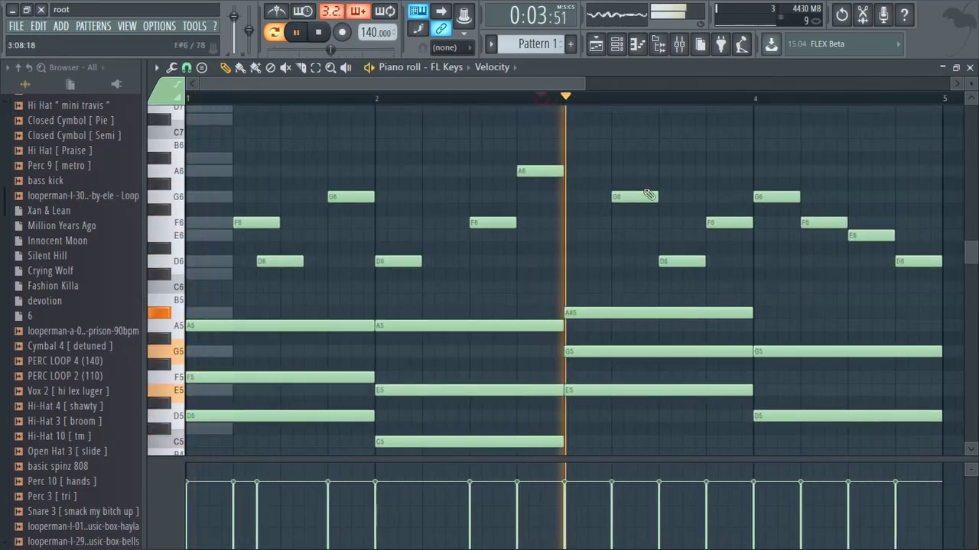
pyautogui.moveTo(633, 194); pyautogui.dragTo(633, 238)
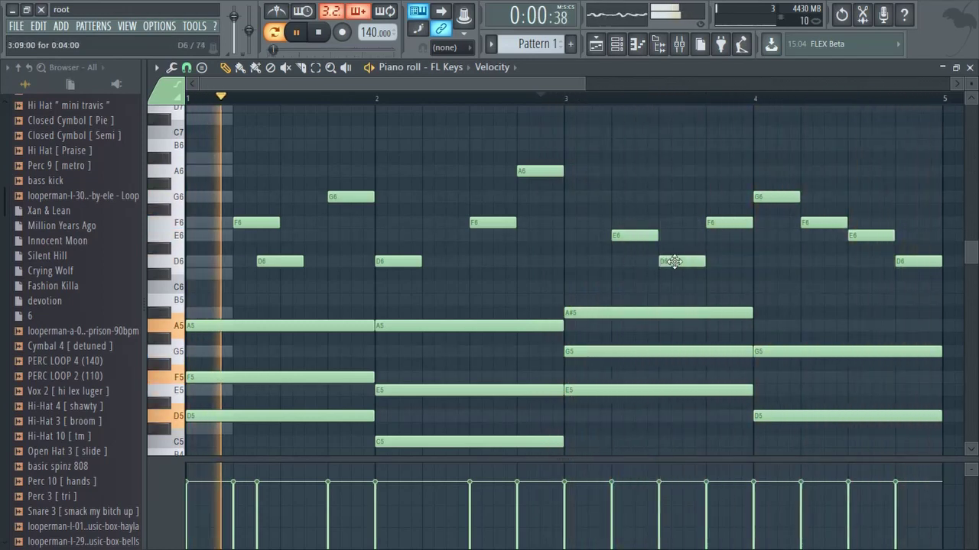
# Replace bar 3's last F6 melody note with a one-beat C#6 at step 13
pyautogui.moveTo(719, 222); pyautogui.dragTo(745, 223)
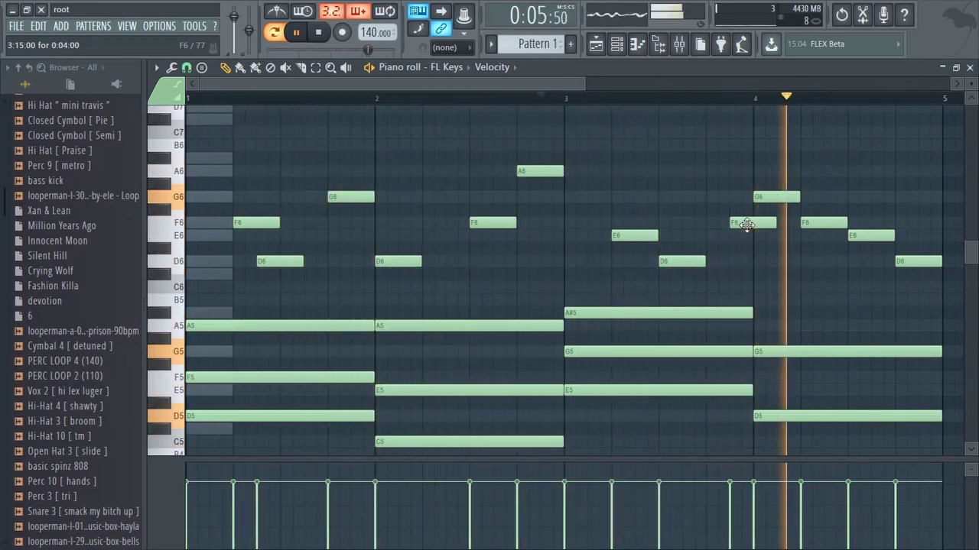
pyautogui.click(713, 274)
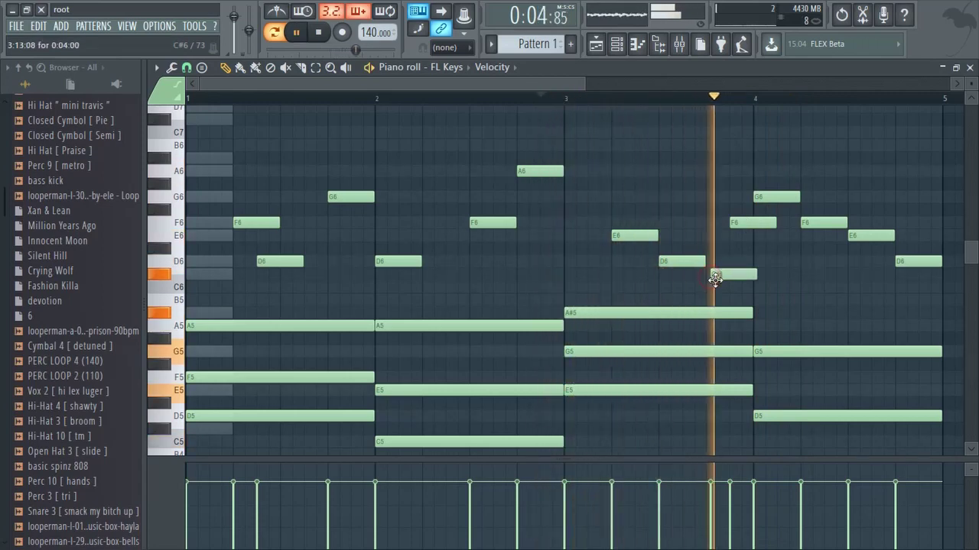
pyautogui.moveTo(714, 278); pyautogui.dragTo(709, 273)
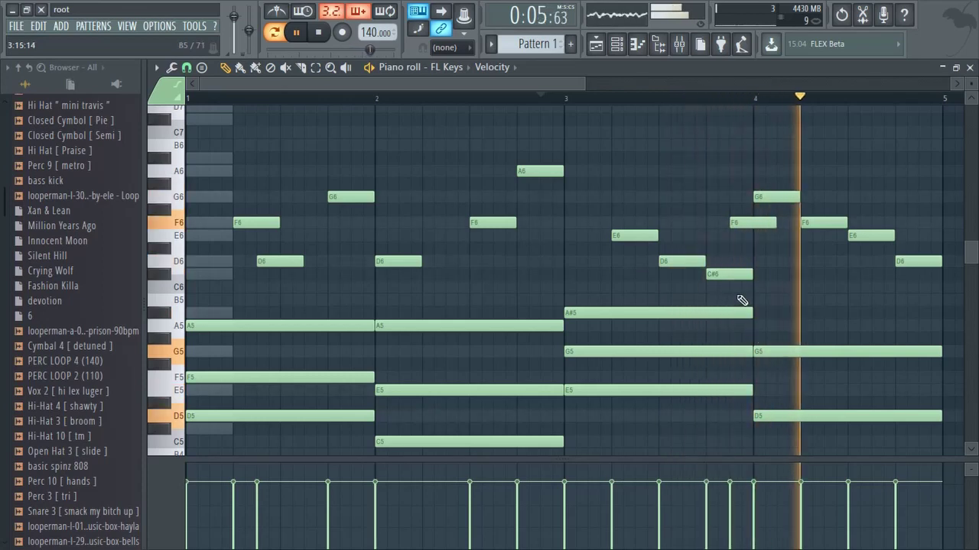
pyautogui.rightClick(753, 222)
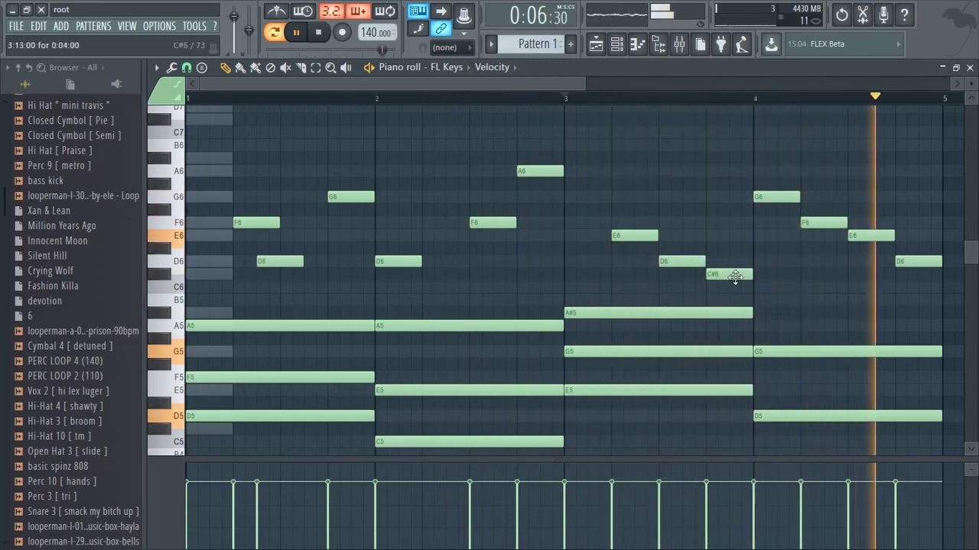
# Rework bar 3's three melody notes into a descending line: F6, E6 and D6 at steps 5, 9 and 13
pyautogui.moveTo(735, 277); pyautogui.dragTo(729, 247)
pyautogui.moveTo(627, 233); pyautogui.dragTo(627, 221)
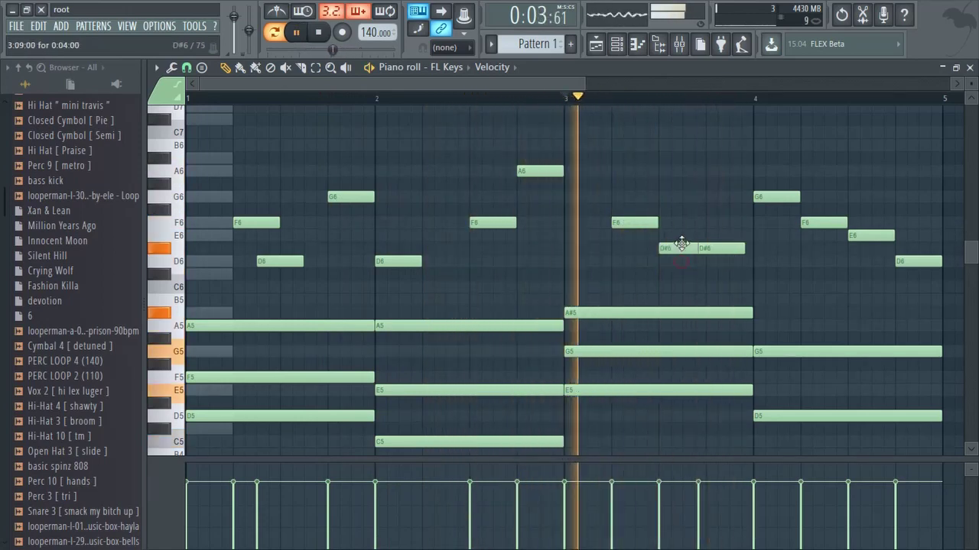
pyautogui.moveTo(681, 243); pyautogui.dragTo(719, 270)
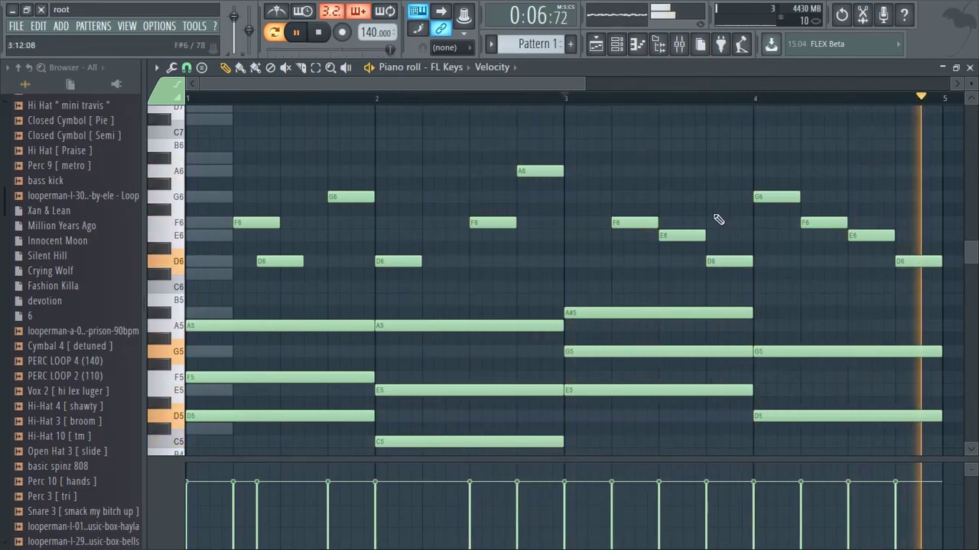
# Replace the FL Keys instrument with reFX Nexus, keeping the same channel and its notes
pyautogui.press('Tab')
pyautogui.click(605, 248)
pyautogui.press('F6')
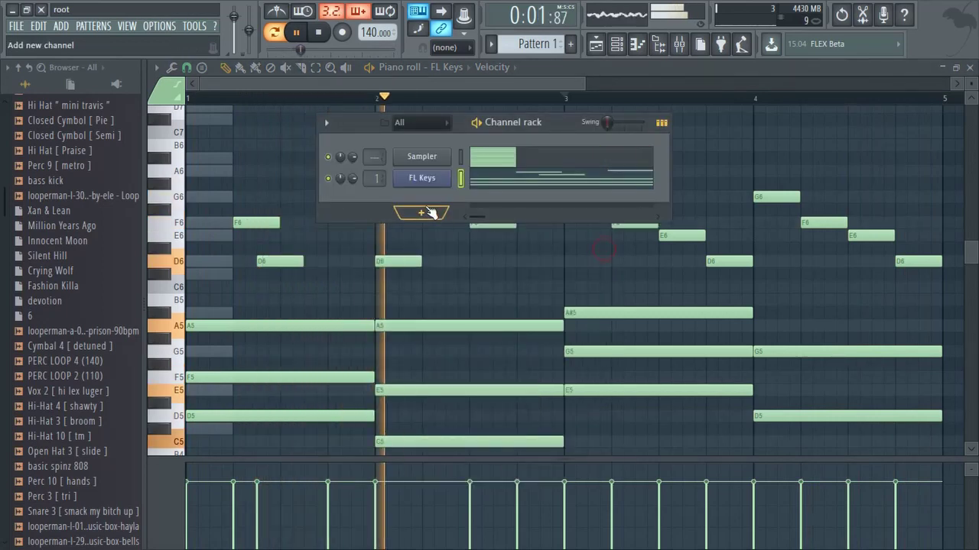
pyautogui.rightClick(420, 183)
pyautogui.moveTo(556, 276)
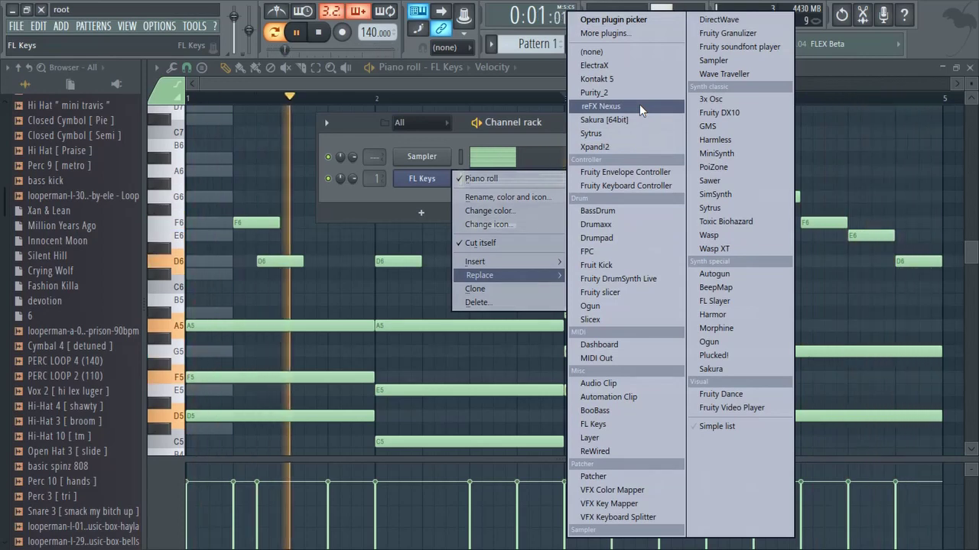
pyautogui.click(639, 106)
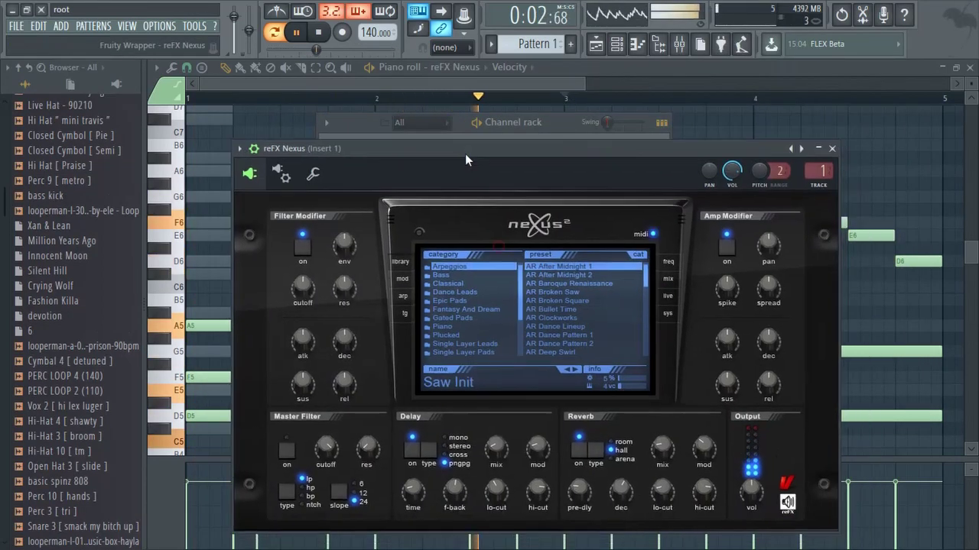
# Load the PN Nexus Grandpiano preset from Nexus's Piano category and check its playback on mixer Insert 1
pyautogui.press('space')
pyautogui.click(442, 326)
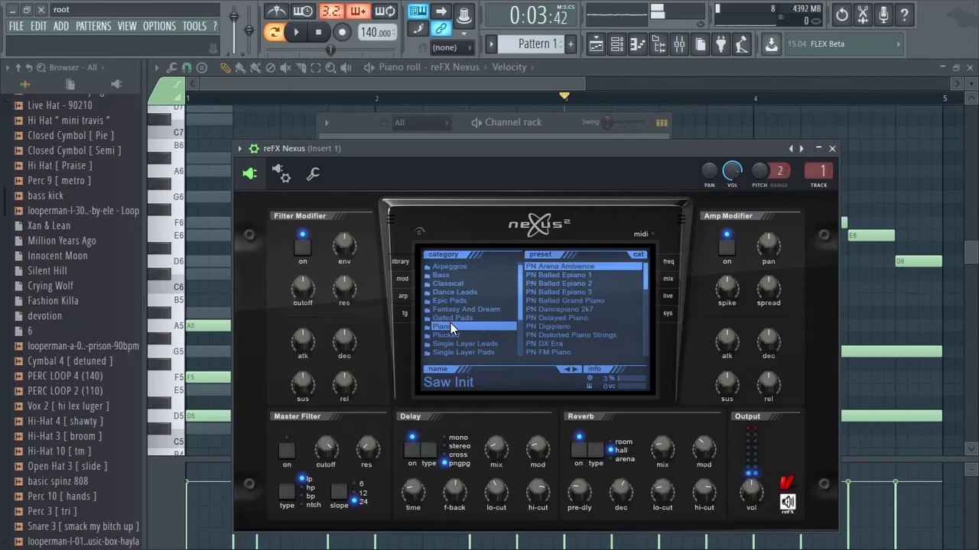
pyautogui.click(588, 317)
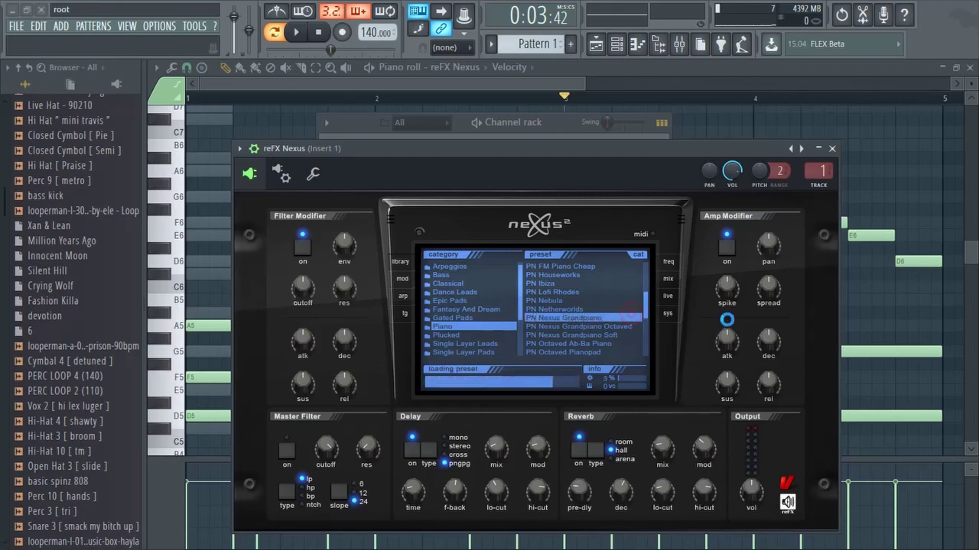
pyautogui.click(832, 149)
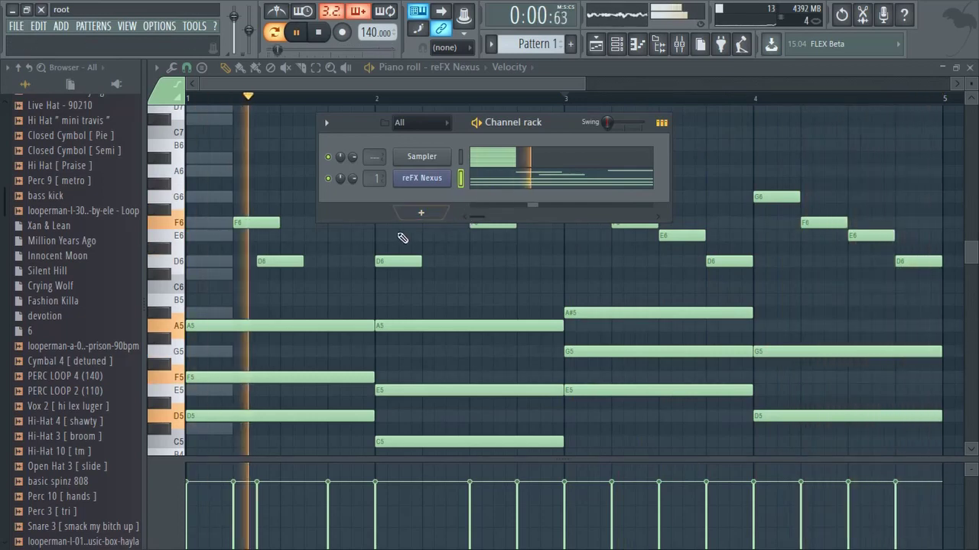
pyautogui.press('F9')
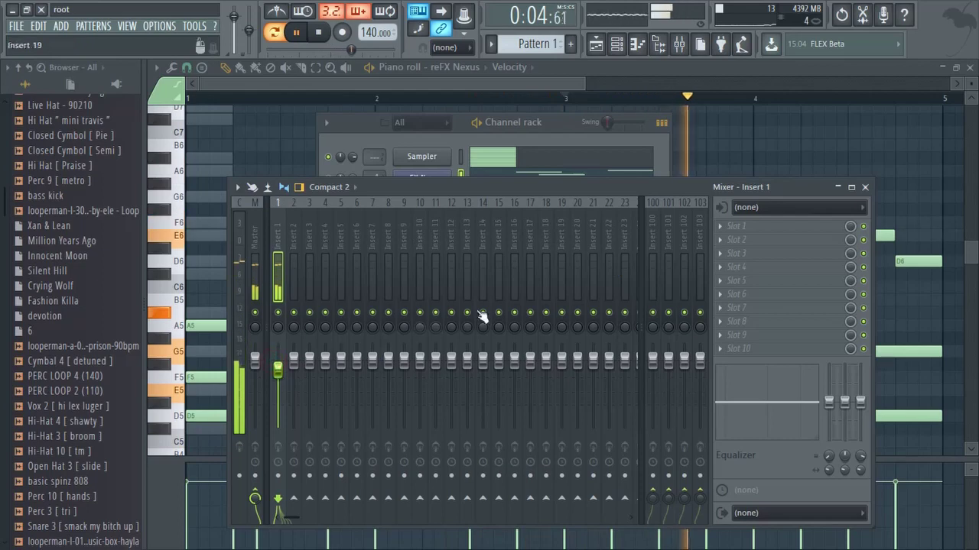
pyautogui.click(864, 186)
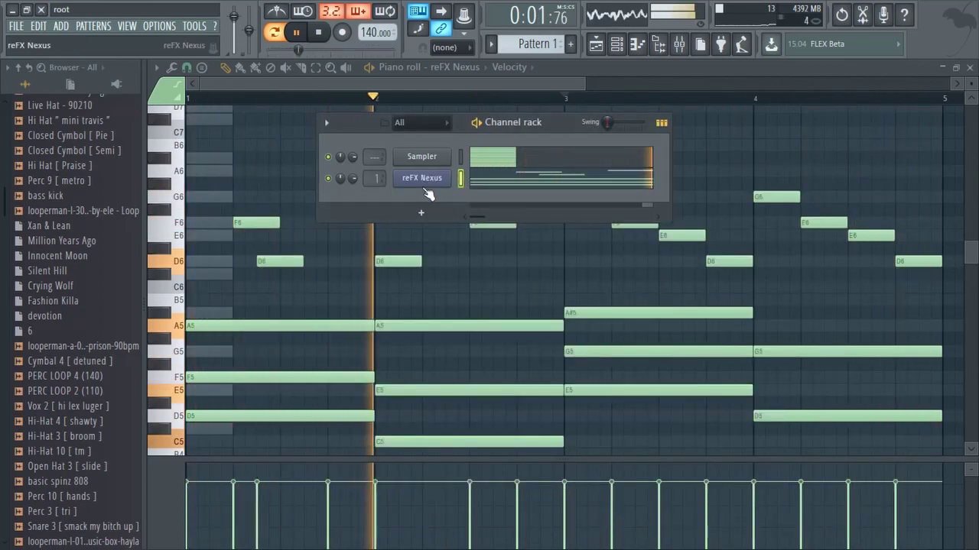
# Clone the reFX Nexus channel and copy the original channel's chords and melody into the clone
pyautogui.rightClick(422, 181)
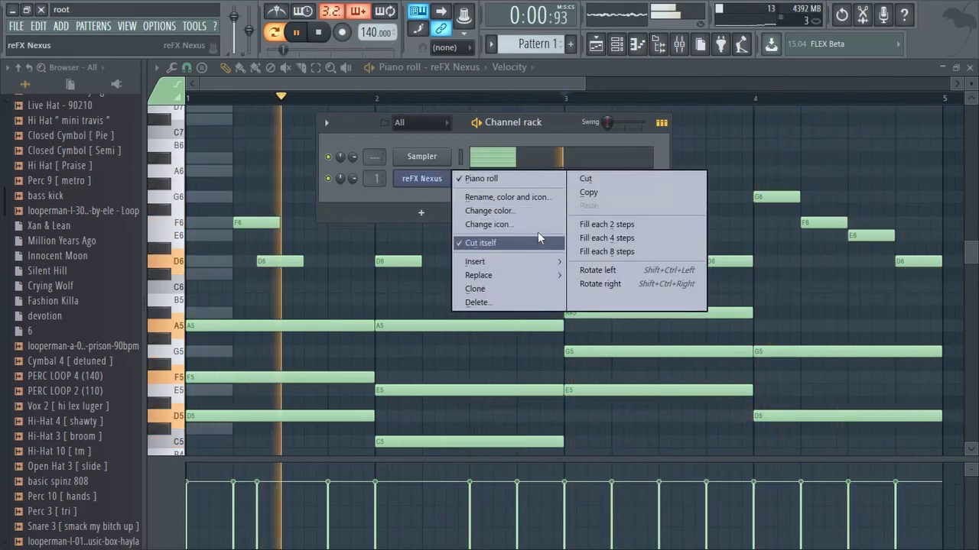
pyautogui.click(524, 289)
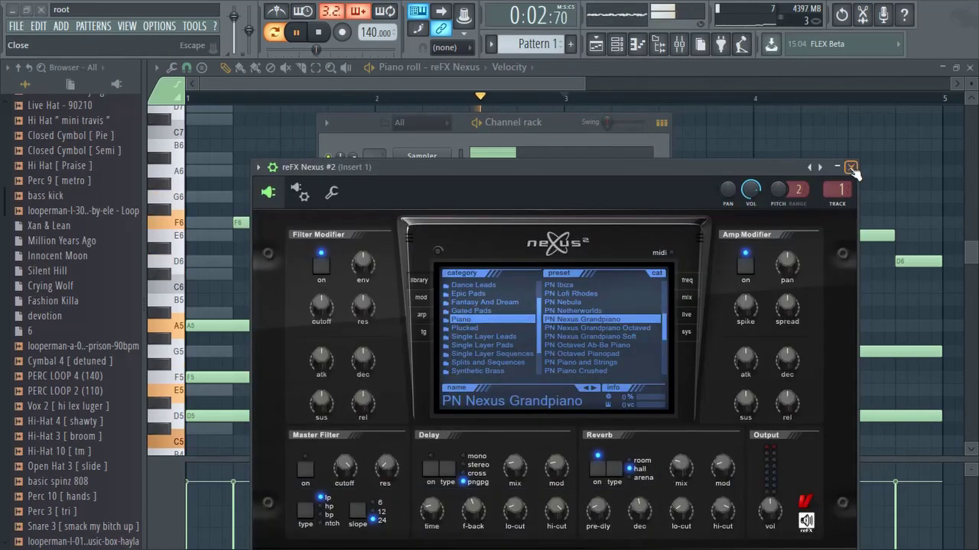
pyautogui.click(850, 167)
pyautogui.rightClick(422, 200)
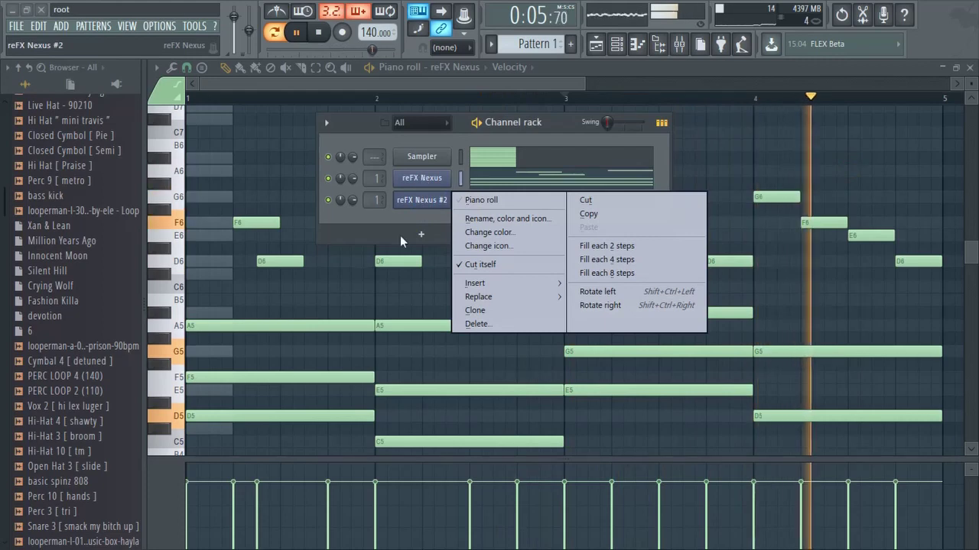
pyautogui.click(420, 234)
pyautogui.click(362, 218)
pyautogui.click(460, 180)
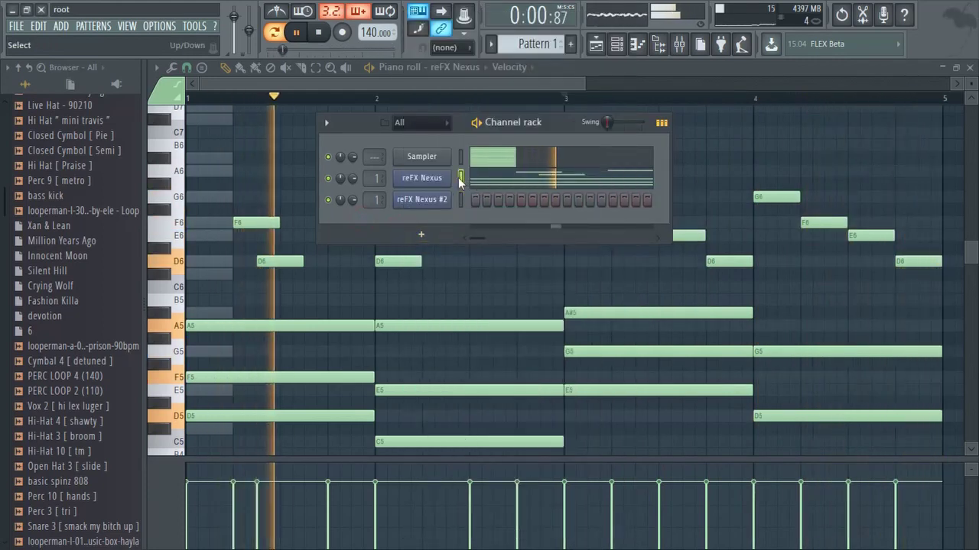
pyautogui.click(460, 200)
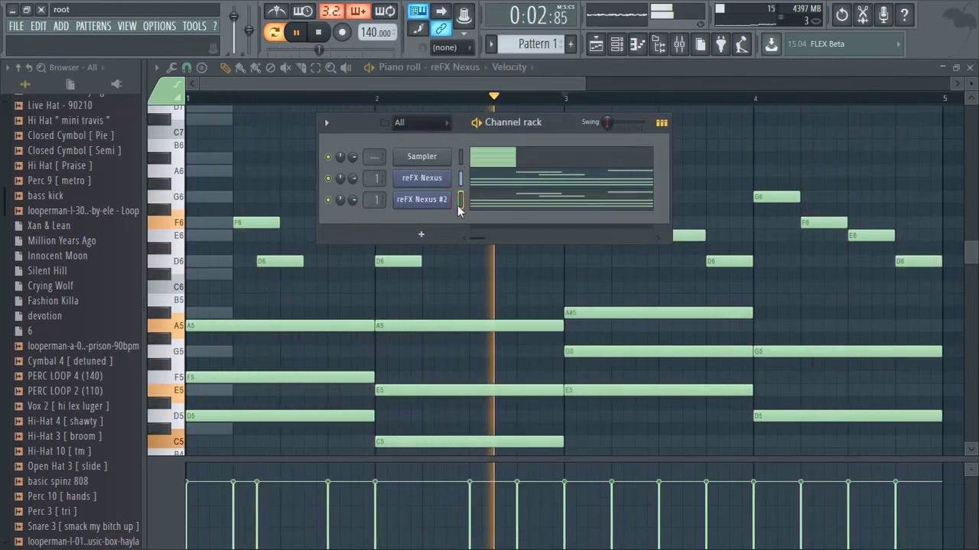
# Replace the cloned Nexus channel's instrument with ElectraX
pyautogui.click(421, 200)
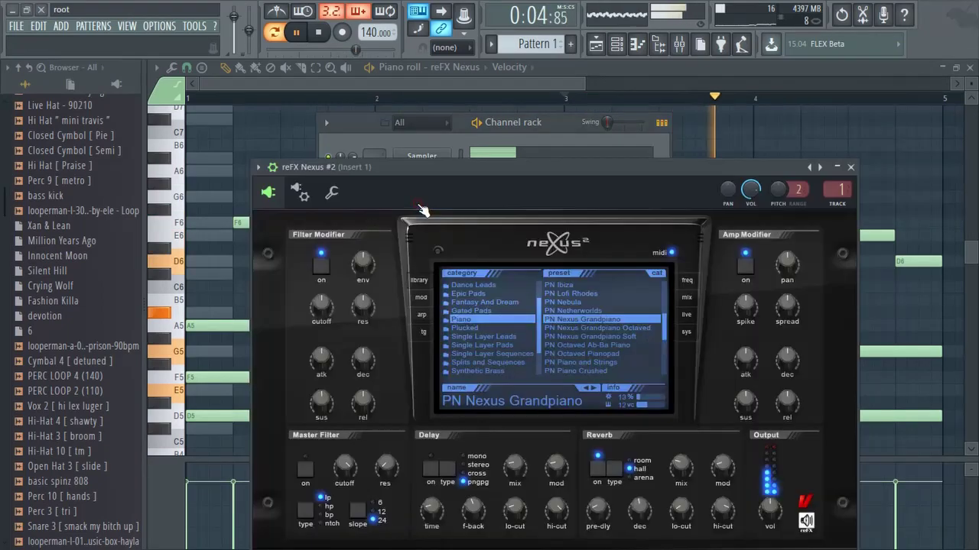
pyautogui.click(850, 167)
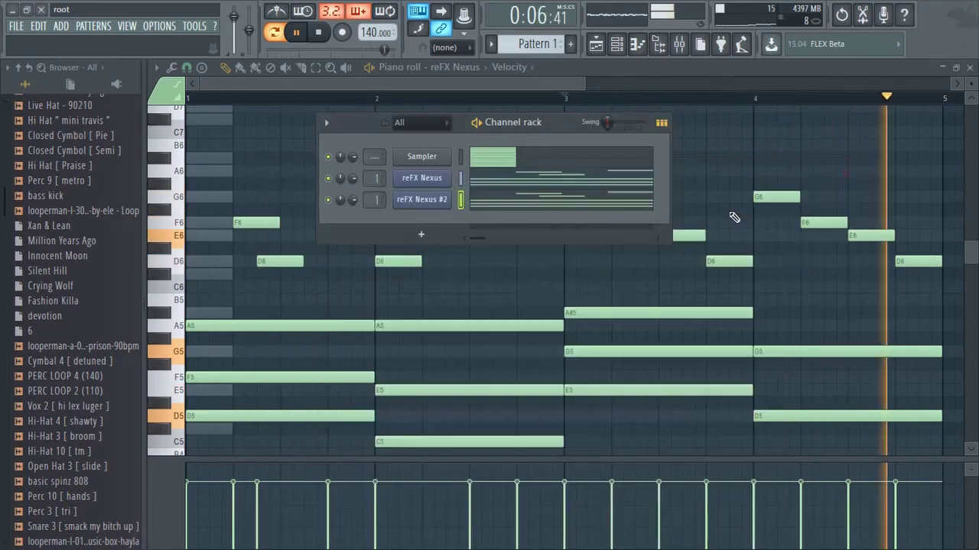
pyautogui.rightClick(421, 201)
pyautogui.moveTo(482, 295)
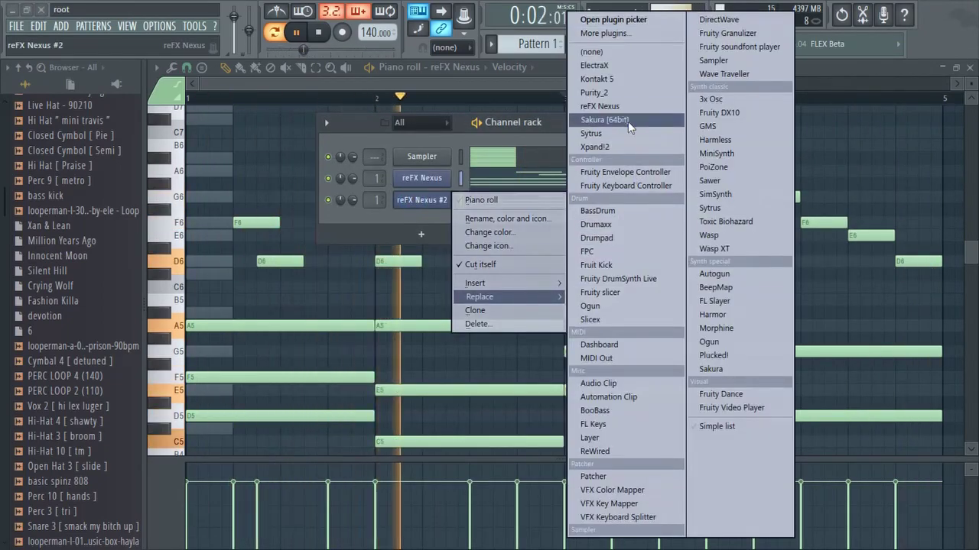
pyautogui.click(626, 66)
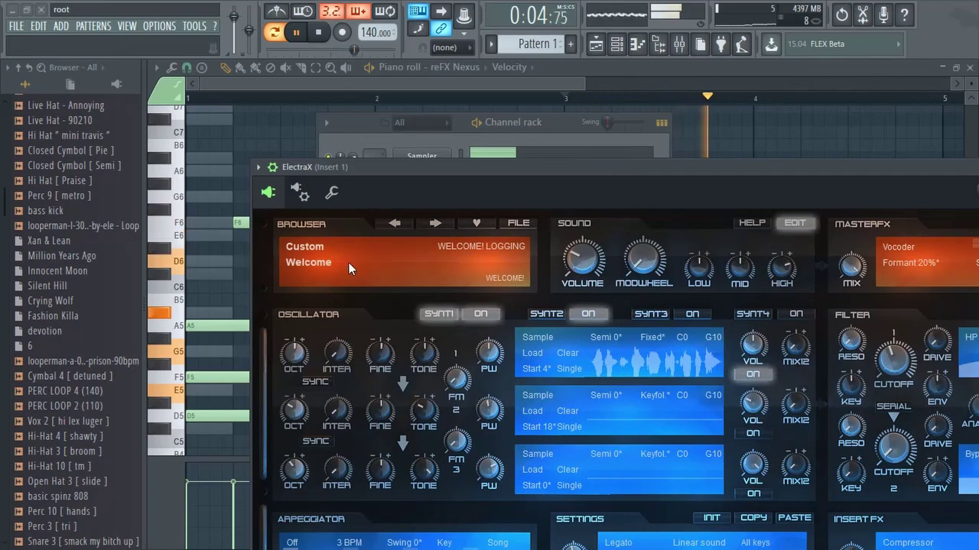
# Stop playback and load the Based Gutta - Fantasy Sounds bank in ElectraX
pyautogui.press('space')
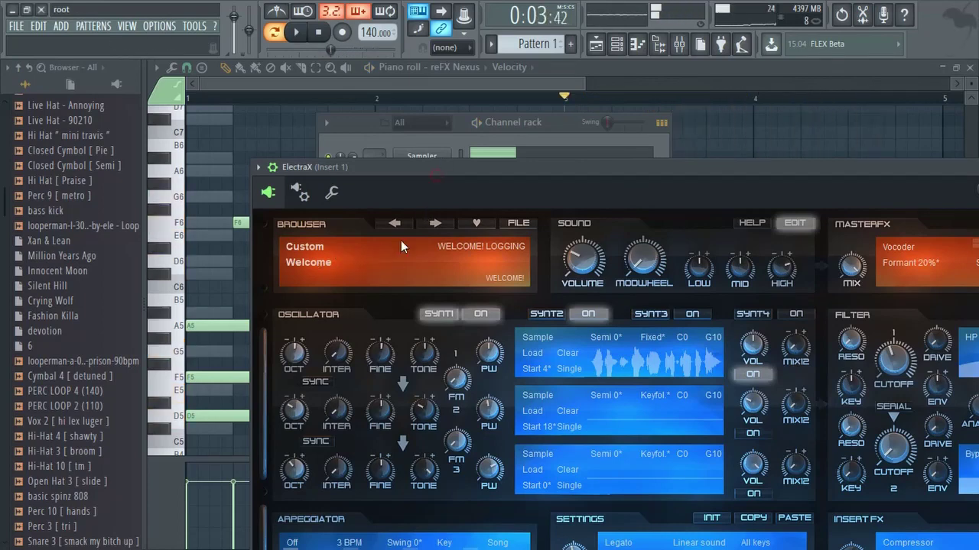
pyautogui.click(364, 273)
pyautogui.click(311, 252)
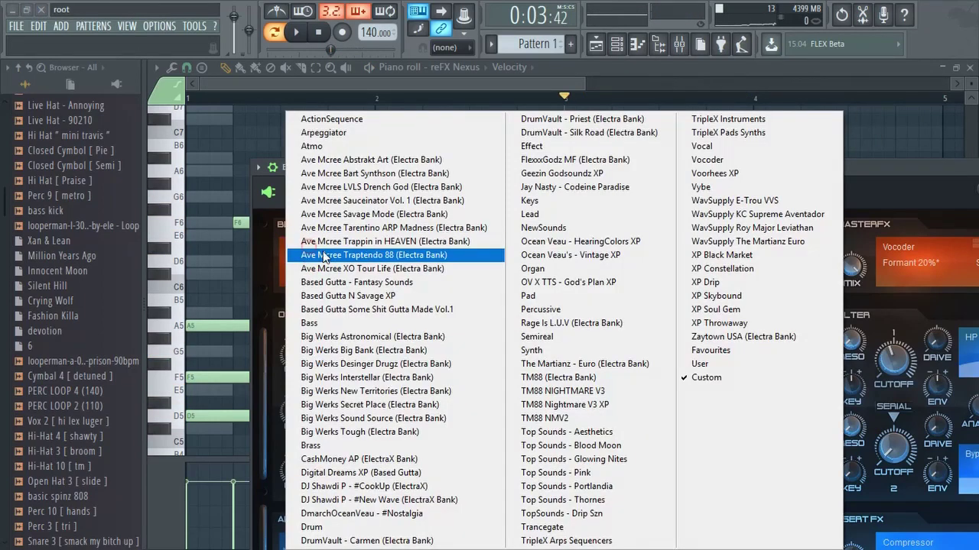
pyautogui.click(366, 285)
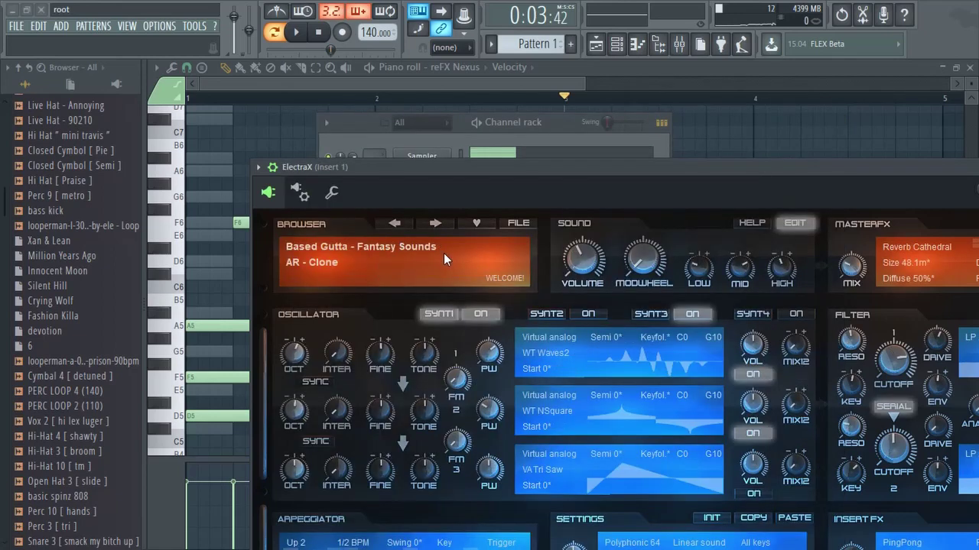
# Route the ElectraX channel to mixer track 2 and audition the bank's next patch, AR - Deep Voice, during playback
pyautogui.click(362, 134)
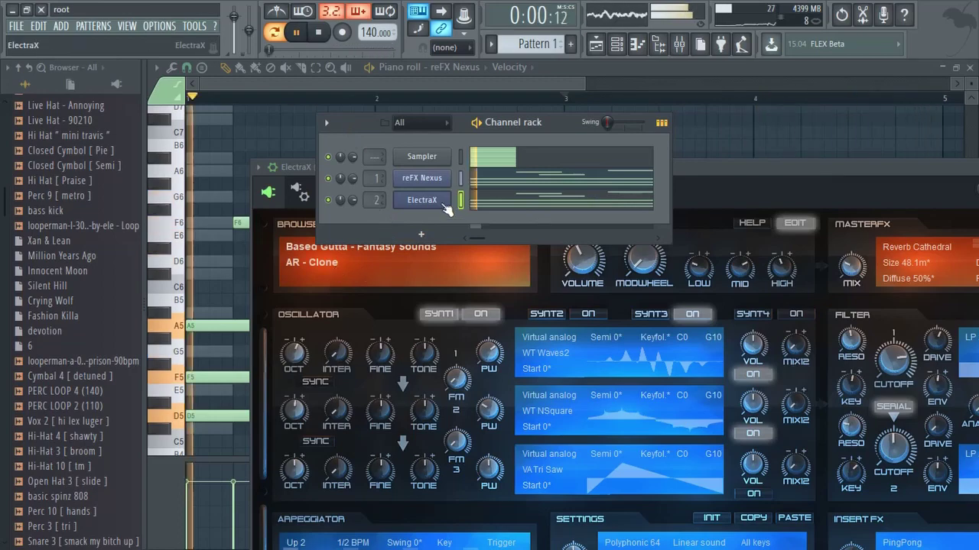
pyautogui.press('Tab')
pyautogui.press('Tab')
pyautogui.press('Tab')
pyautogui.press('Tab')
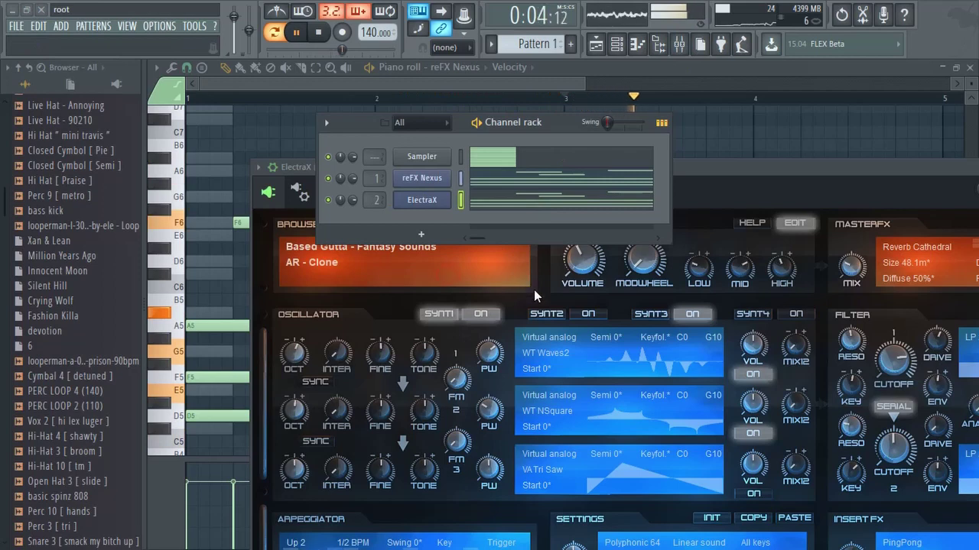
pyautogui.click(723, 179)
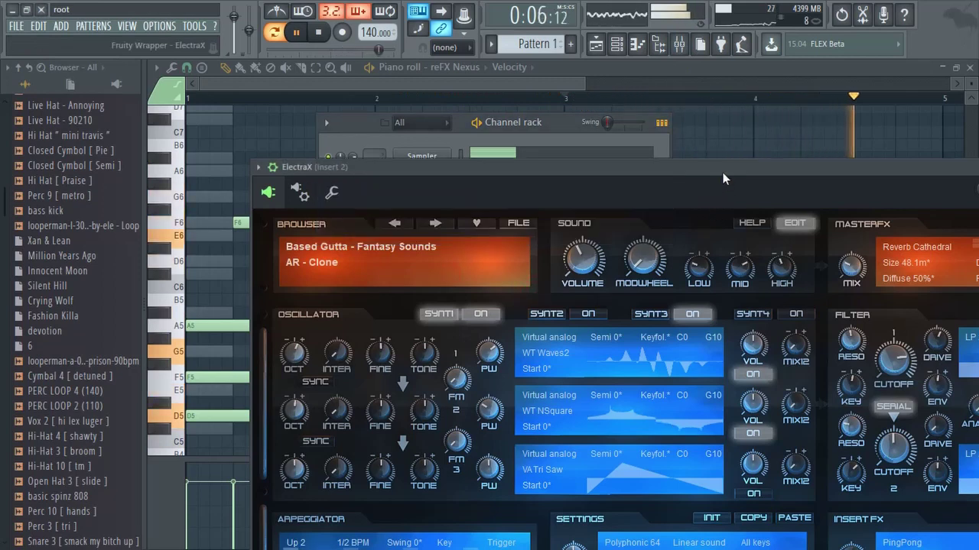
pyautogui.click(434, 223)
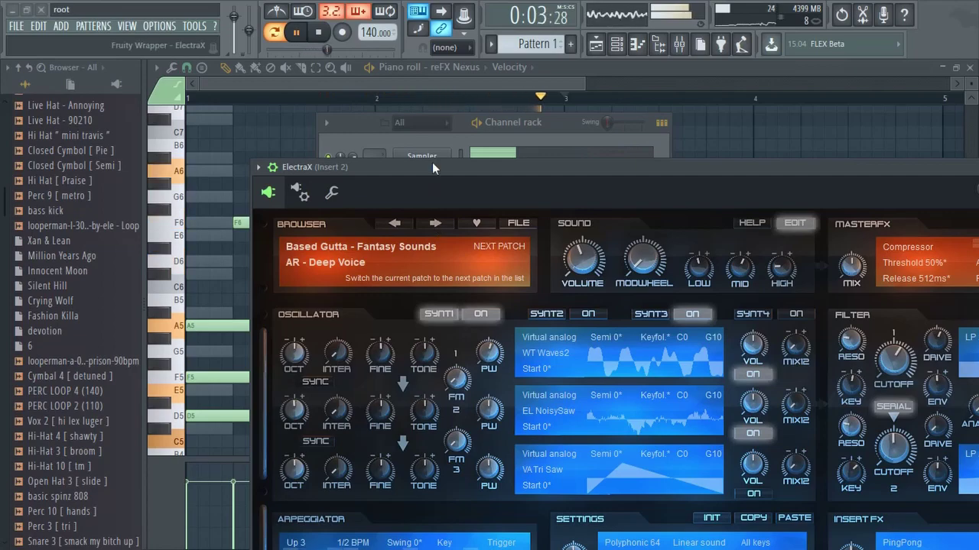
# Solo the ElectraX channel and load the PD - Dense patch from the Based Gutta - Fantasy Sounds bank
pyautogui.click(392, 139)
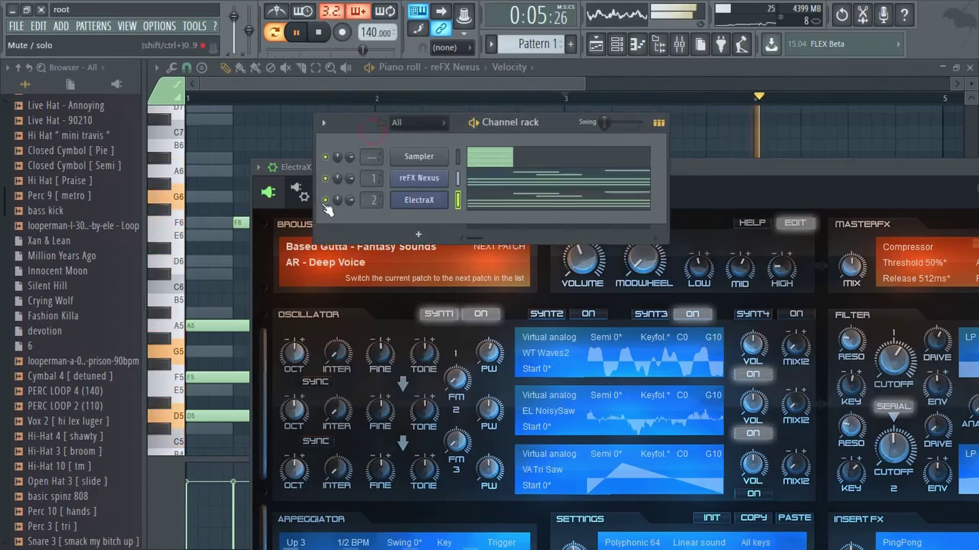
pyautogui.click(321, 252)
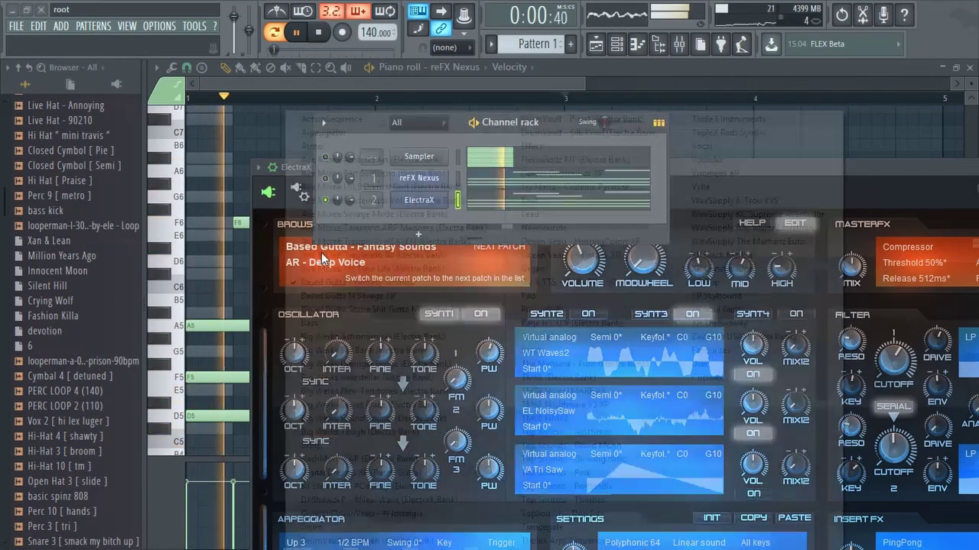
pyautogui.click(344, 280)
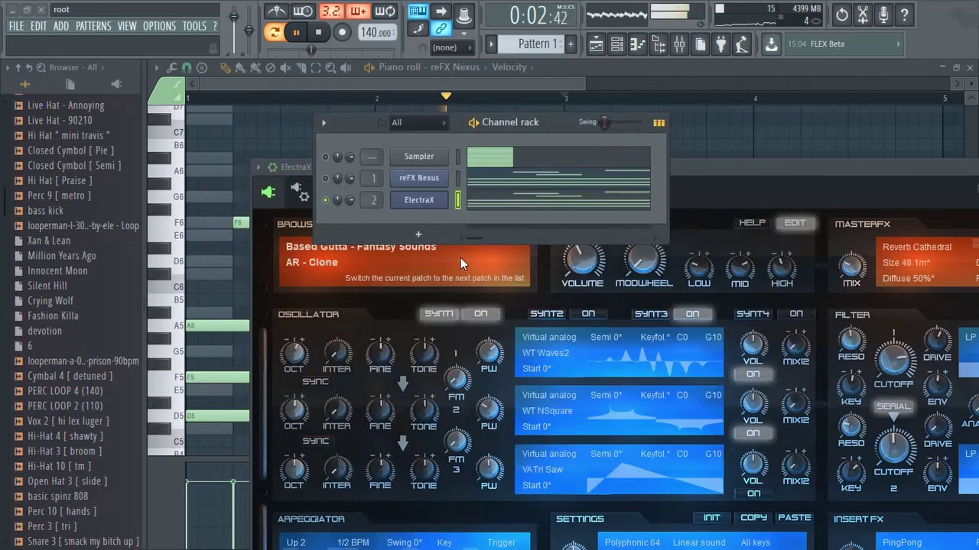
pyautogui.click(460, 257)
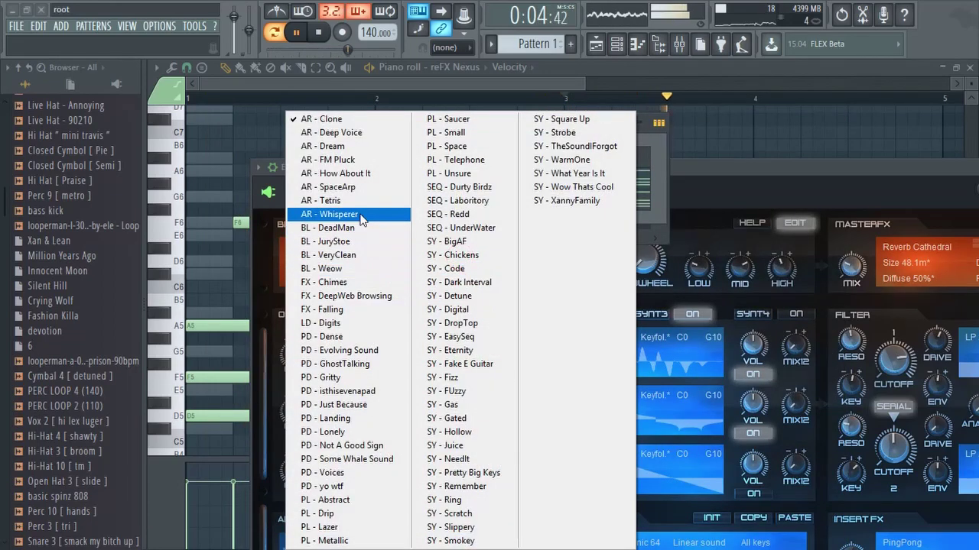
pyautogui.click(357, 337)
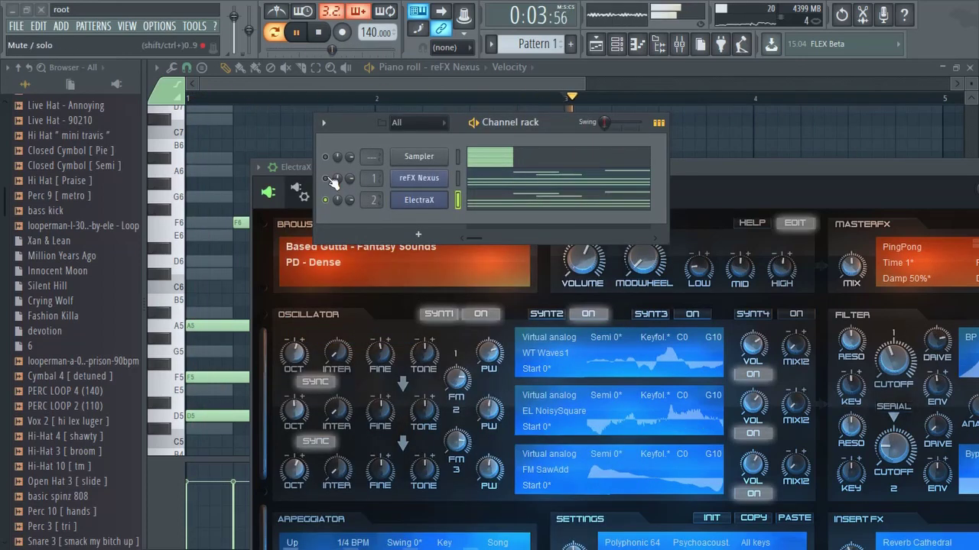
# Unsolo the ElectraX channel and audition successive Based Gutta - Fantasy Sounds patches over the Nexus piano, ending on PD - Lonely
pyautogui.click(386, 301)
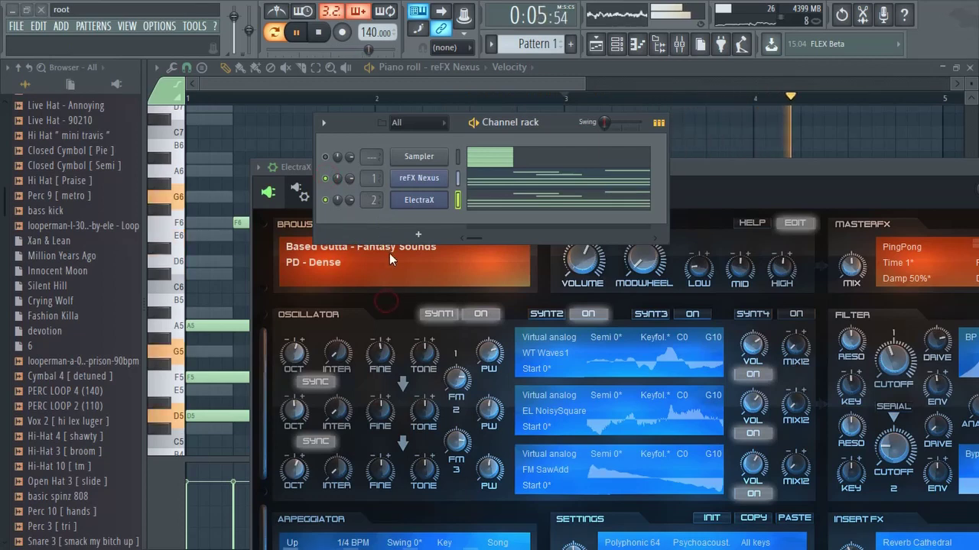
pyautogui.click(721, 170)
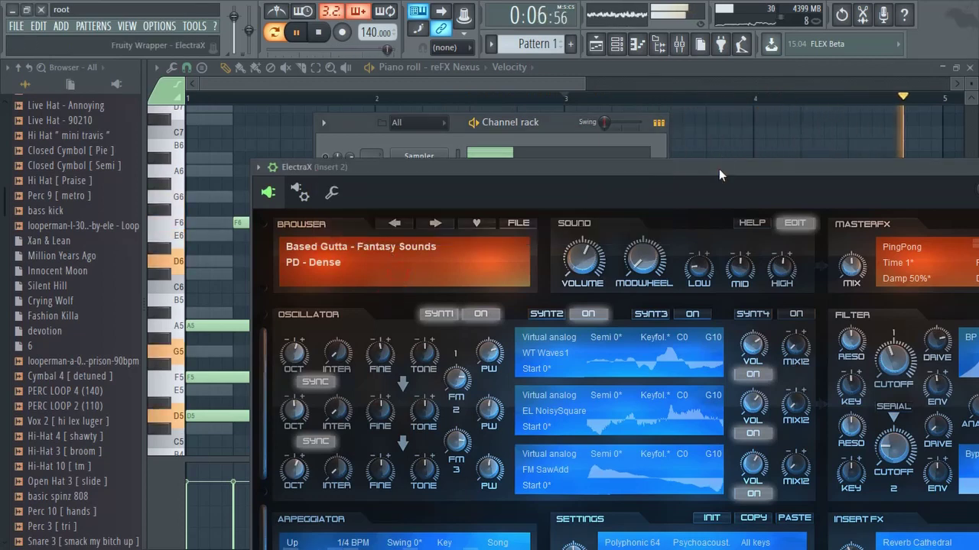
pyautogui.click(438, 223)
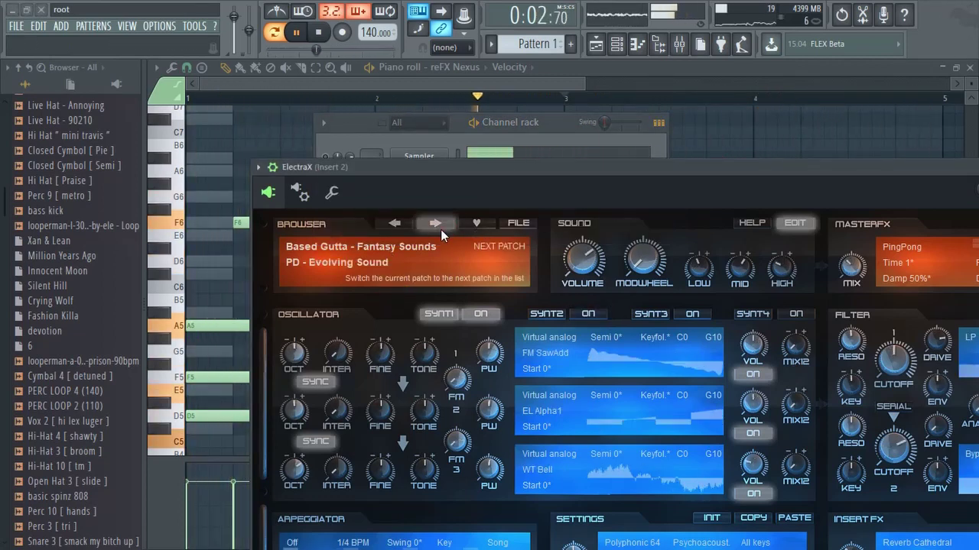
pyautogui.click(436, 223)
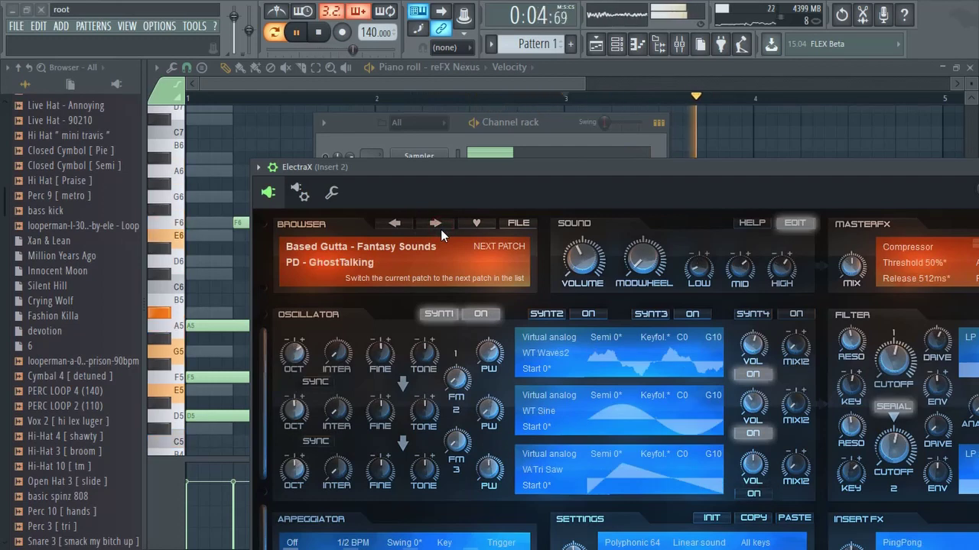
pyautogui.click(440, 229)
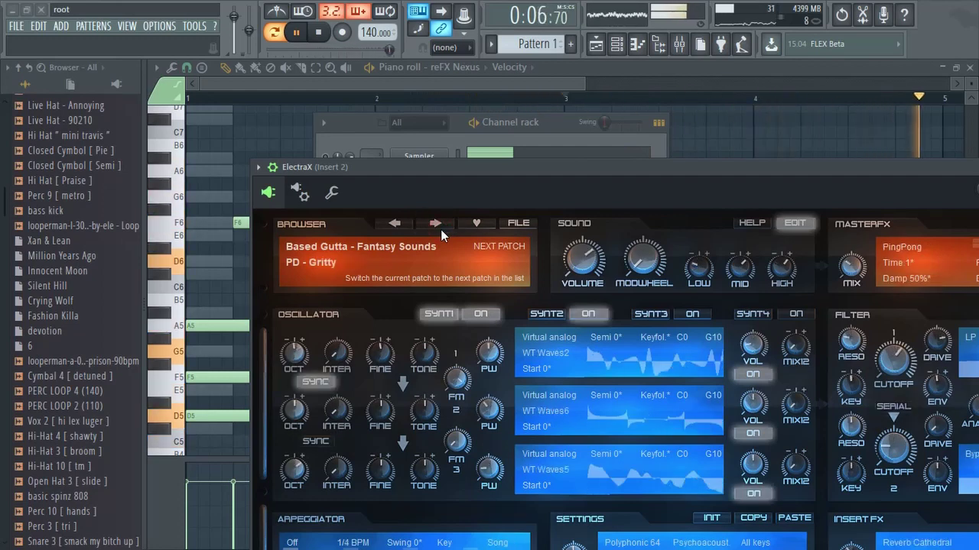
pyautogui.click(441, 229)
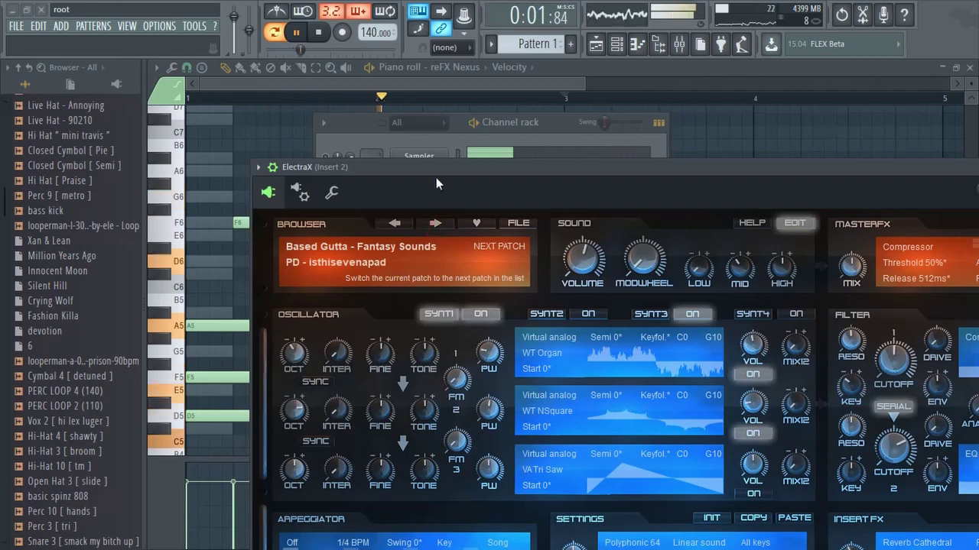
pyautogui.click(434, 225)
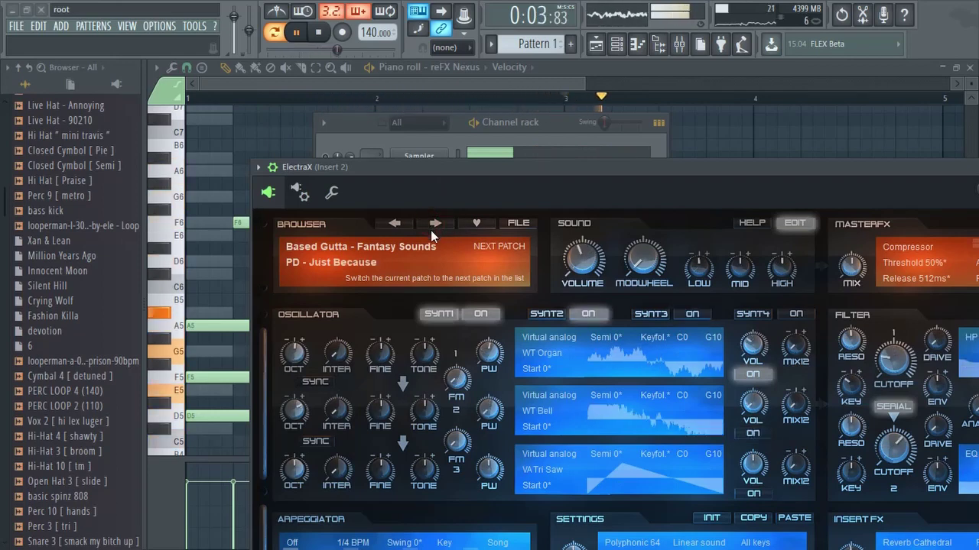
pyautogui.click(432, 226)
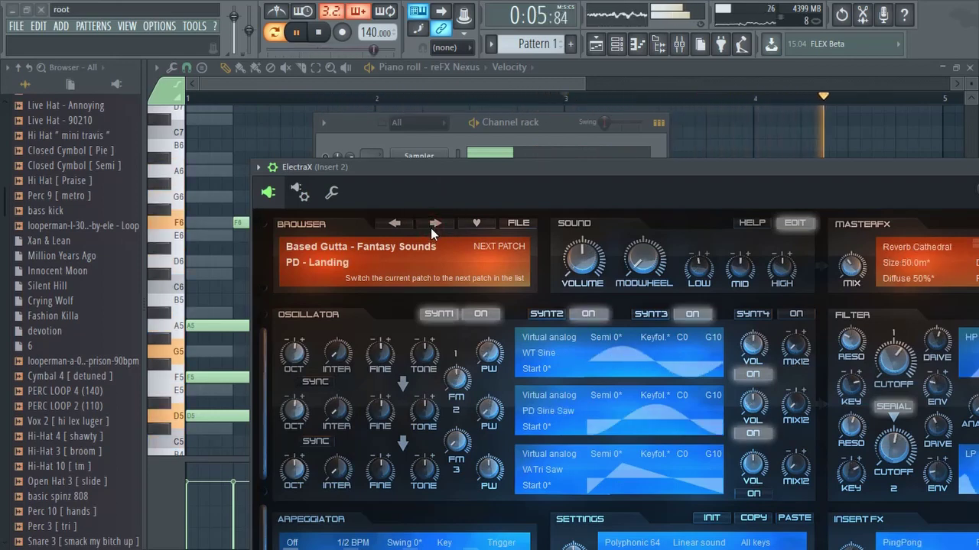
pyautogui.click(433, 225)
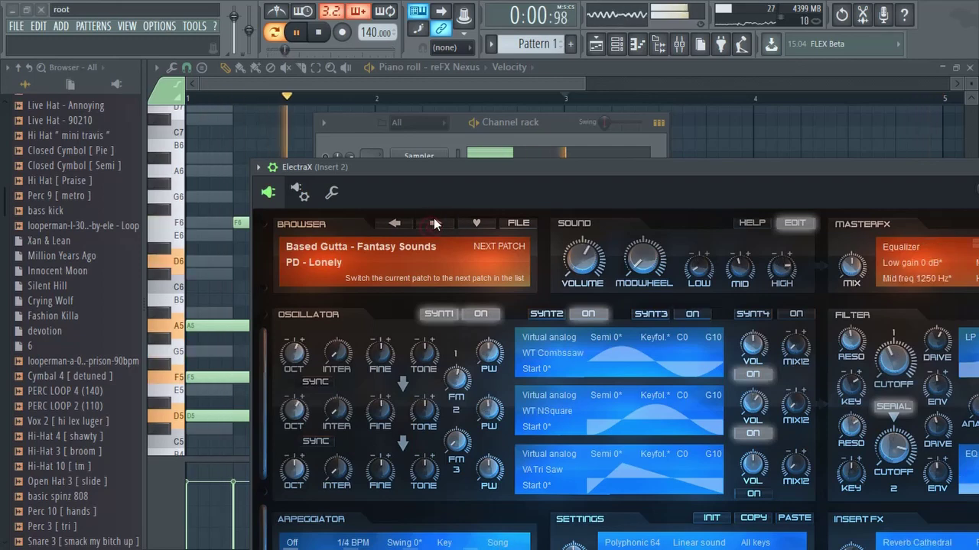
# Open the mixer over the piano roll and lower the volume of track 2, the ElectraX channel's track
pyautogui.click(411, 138)
pyautogui.press('F5')
pyautogui.press('F7')
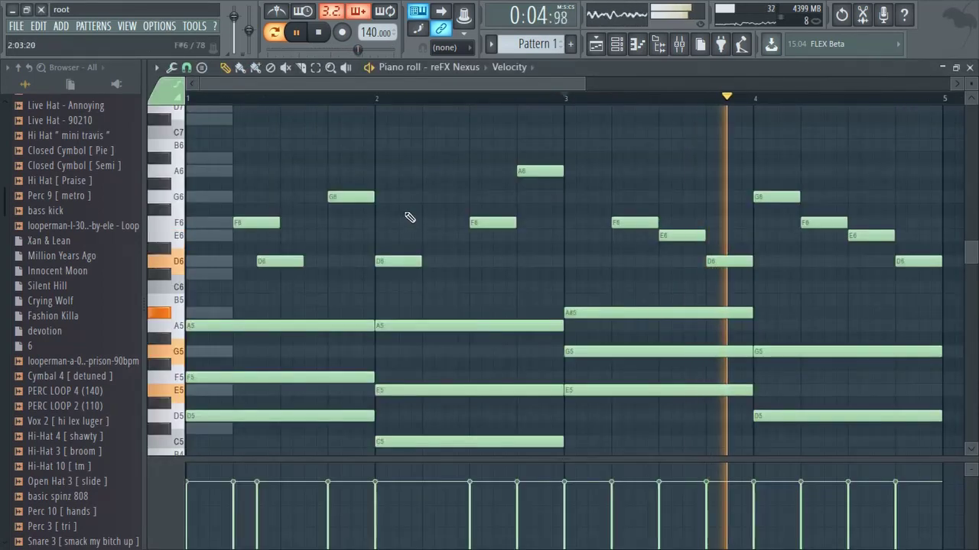
pyautogui.click(679, 45)
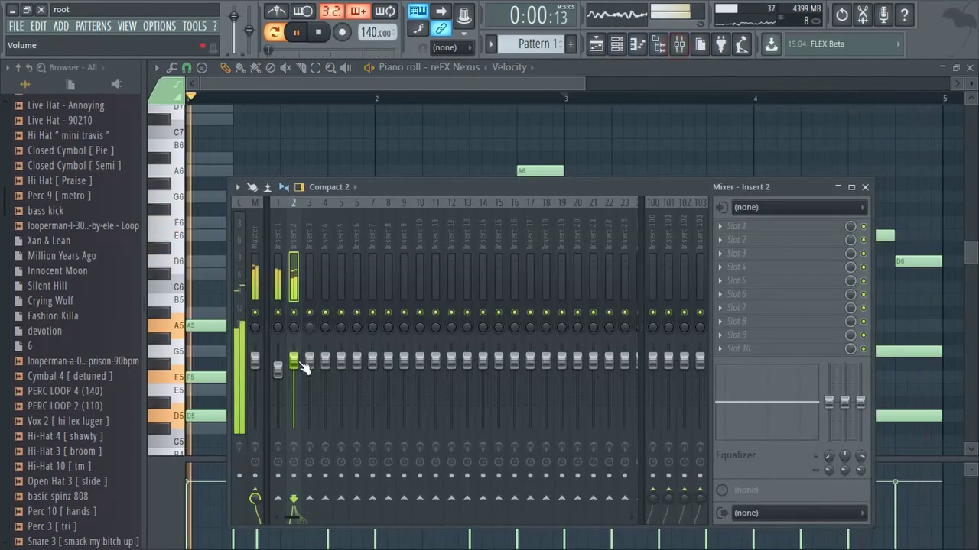
pyautogui.moveTo(299, 365); pyautogui.dragTo(299, 408)
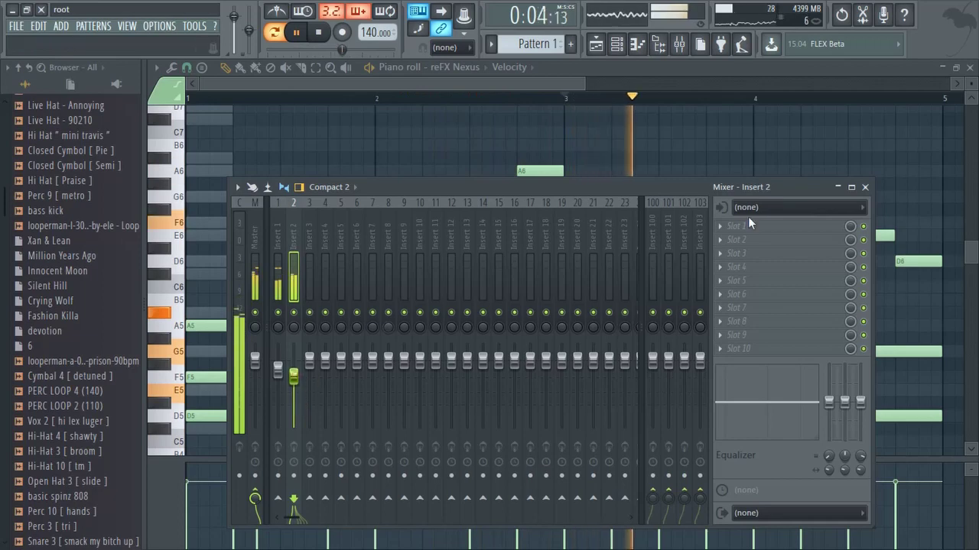
# Add Gross Beat to mixer track 2 with the Momentary preset's 1/2 Speed slot, and lower the track's volume to about 66%
pyautogui.click(714, 229)
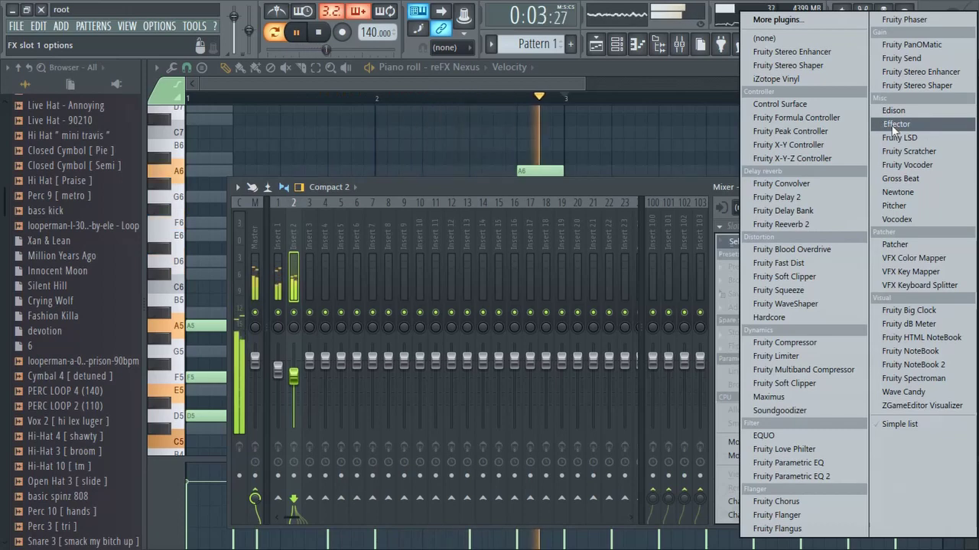
pyautogui.click(900, 178)
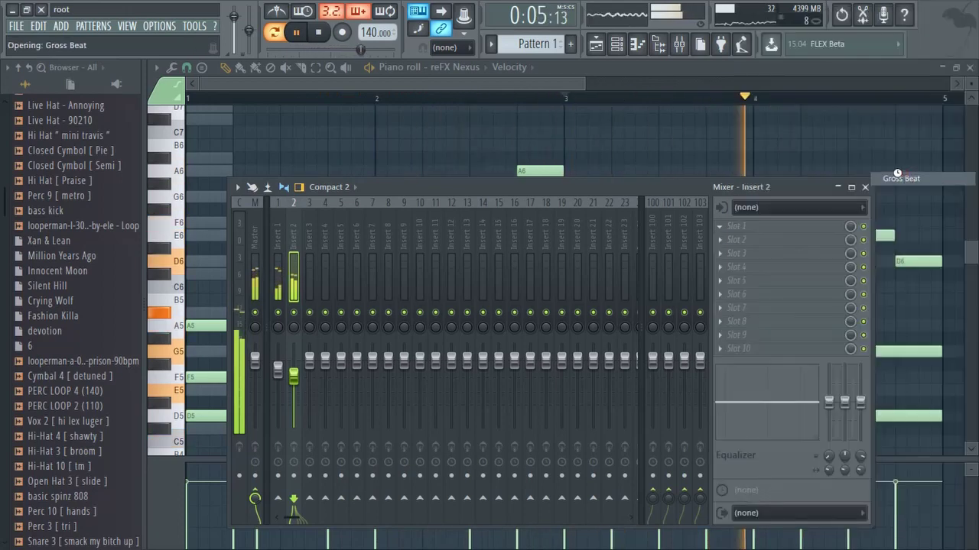
pyautogui.click(826, 246)
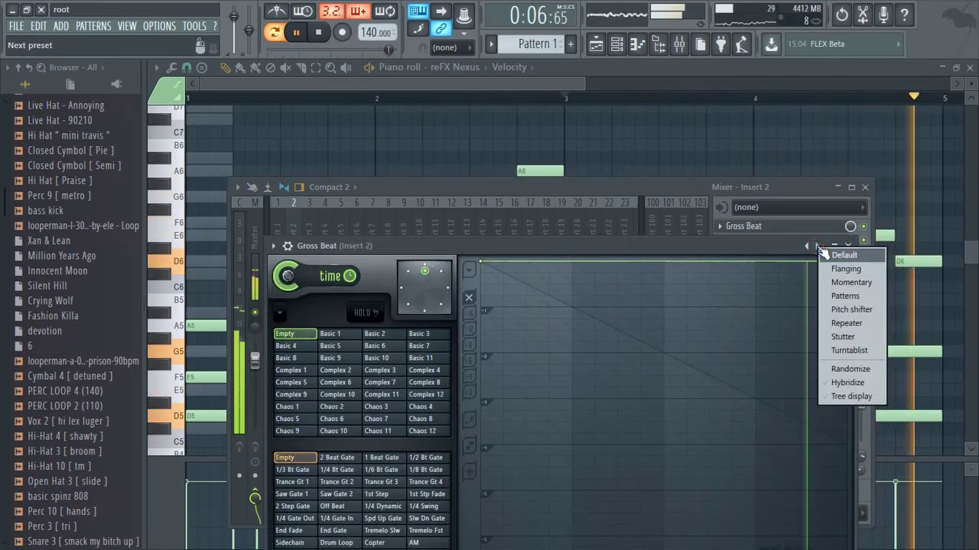
pyautogui.click(841, 284)
pyautogui.click(374, 420)
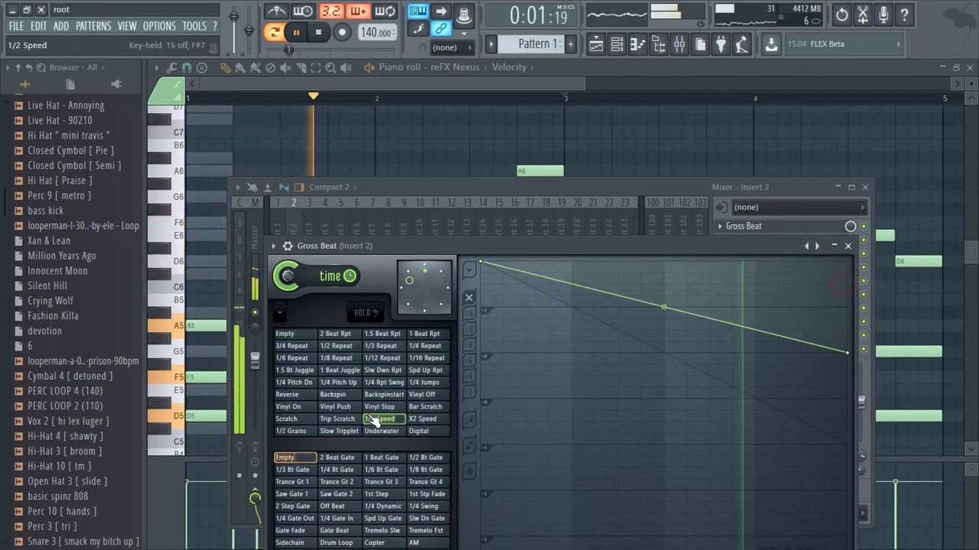
pyautogui.click(847, 245)
pyautogui.moveTo(296, 382); pyautogui.dragTo(297, 401)
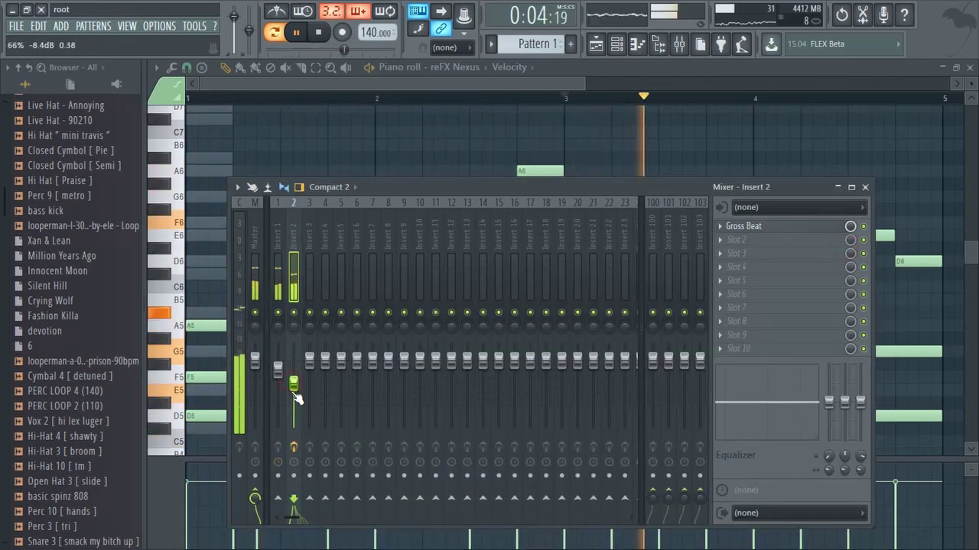
# Add Gross Beat with the Momentary preset's 1/2 Speed slot to mixer track 1, and lower track 2's volume to about 43%
pyautogui.click(278, 285)
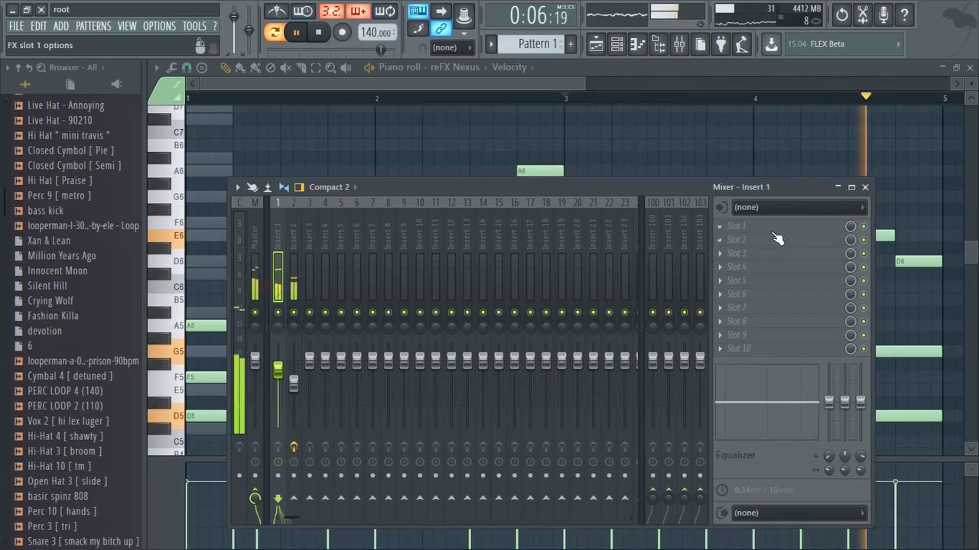
pyautogui.click(774, 233)
pyautogui.click(907, 178)
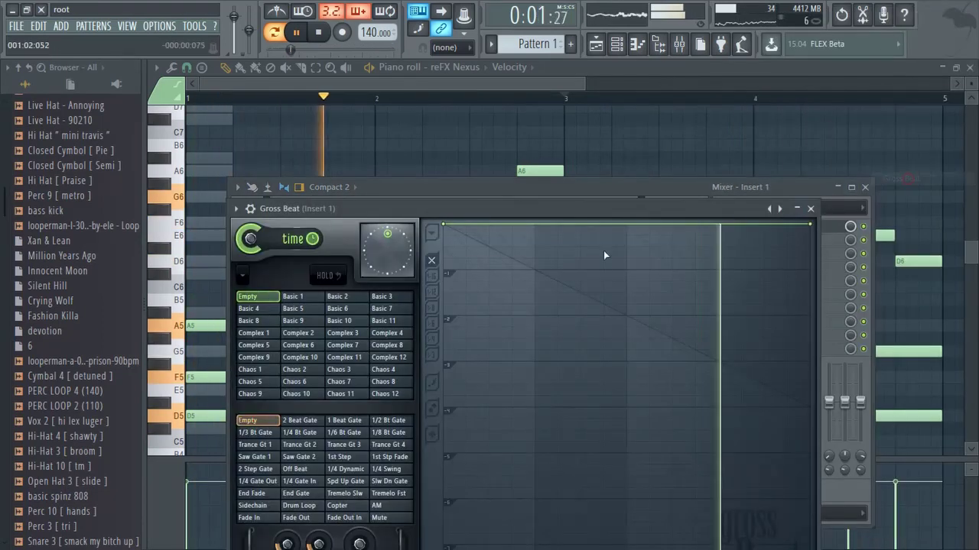
pyautogui.rightClick(780, 209)
pyautogui.click(812, 249)
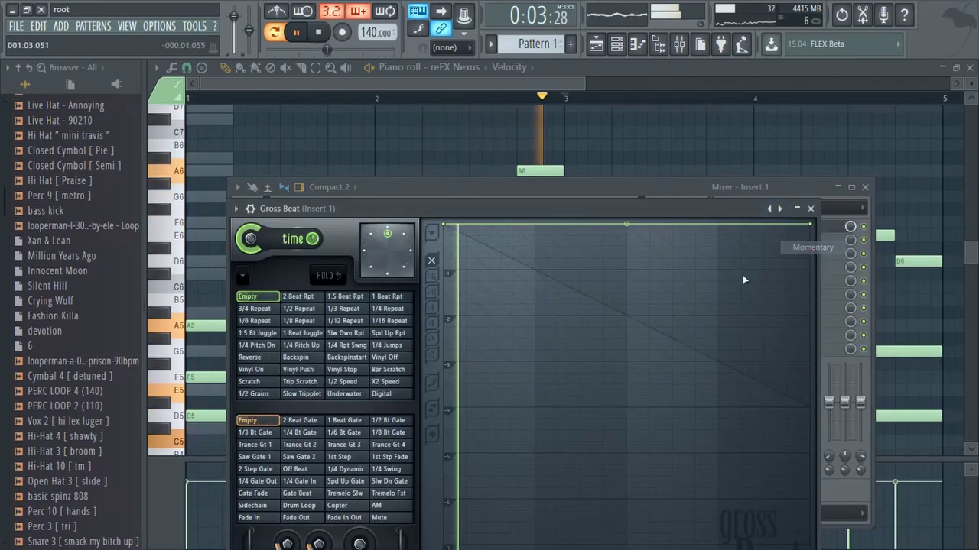
pyautogui.click(350, 382)
pyautogui.click(812, 209)
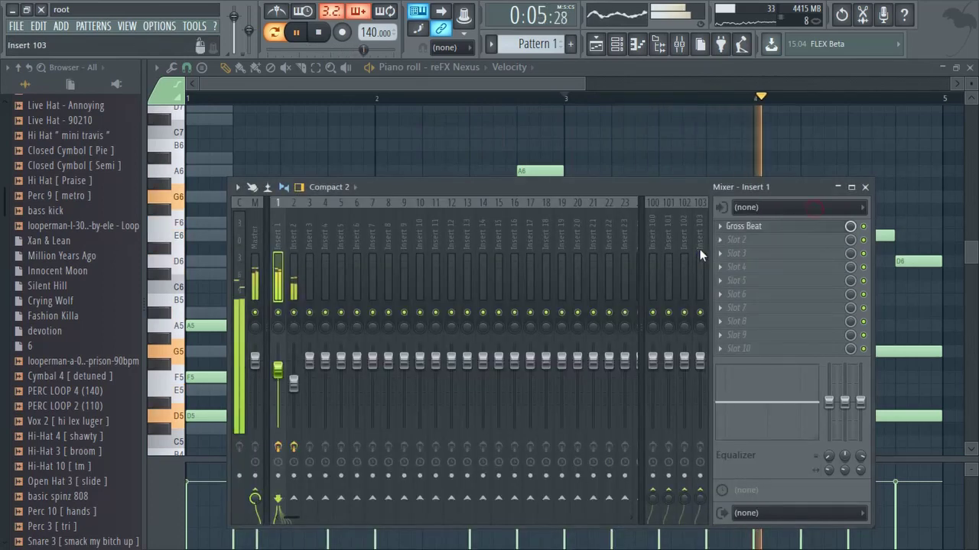
pyautogui.moveTo(294, 383); pyautogui.dragTo(301, 404)
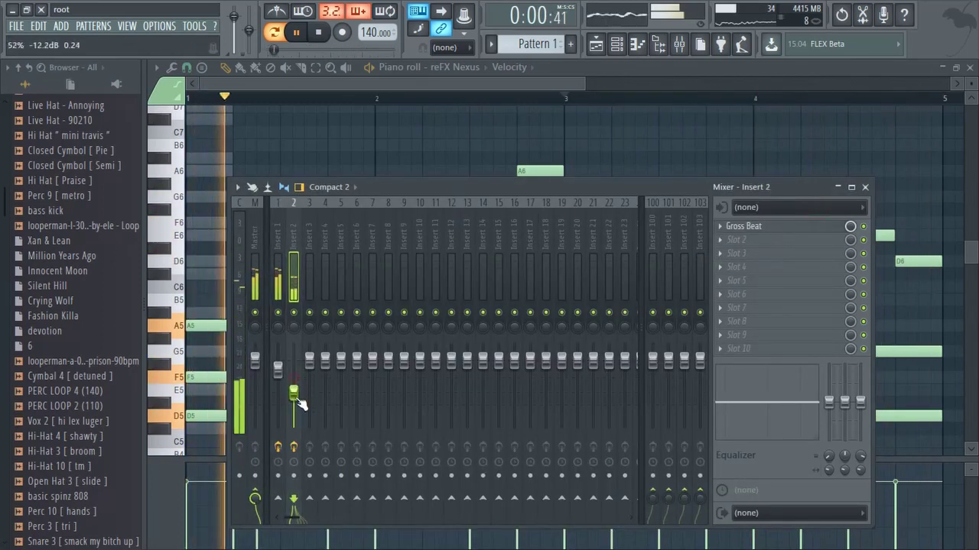
pyautogui.scroll(-2, 300, 404)
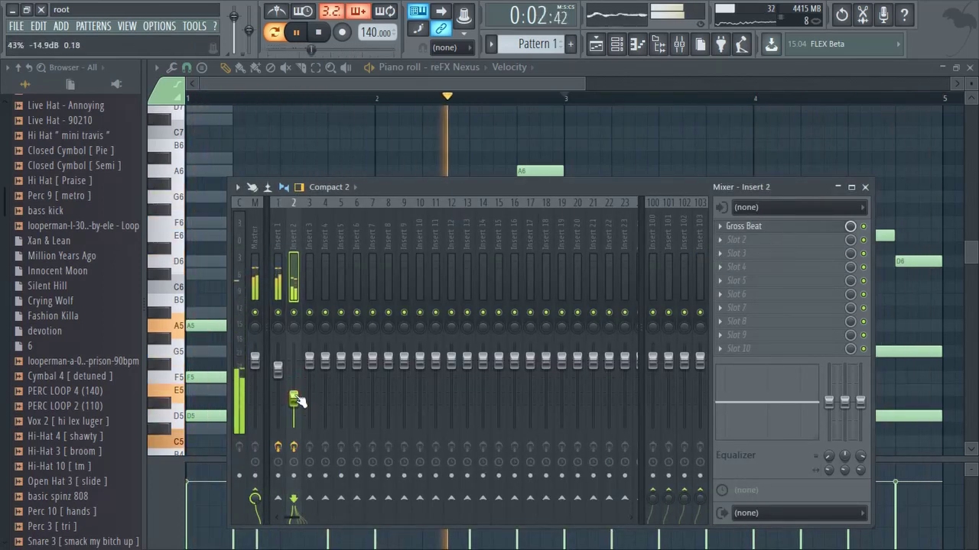
# Load the PD - Not A Good Sign patch in ElectraX, audition it soloed, and bring the Nexus channel back in
pyautogui.press('Tab')
pyautogui.press('Tab')
pyautogui.press('Tab')
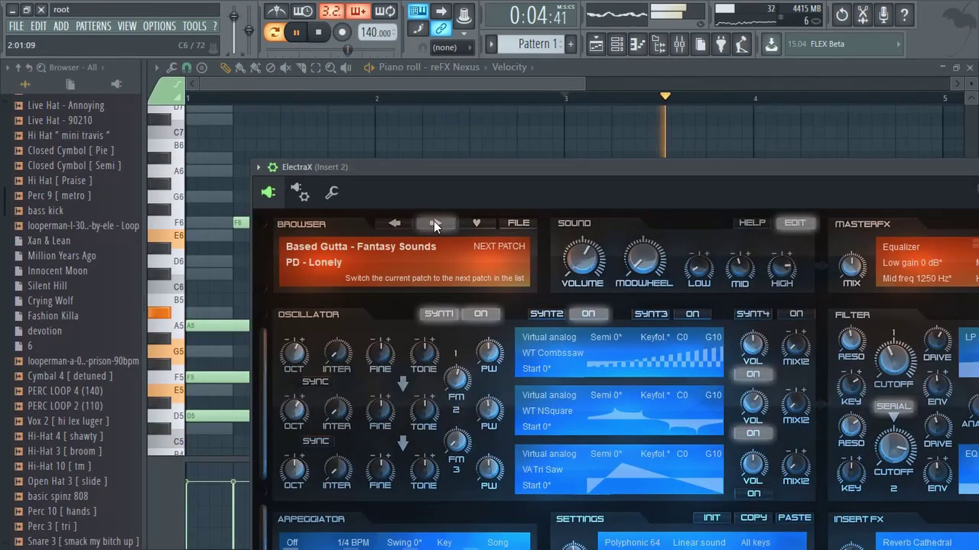
pyautogui.click(435, 224)
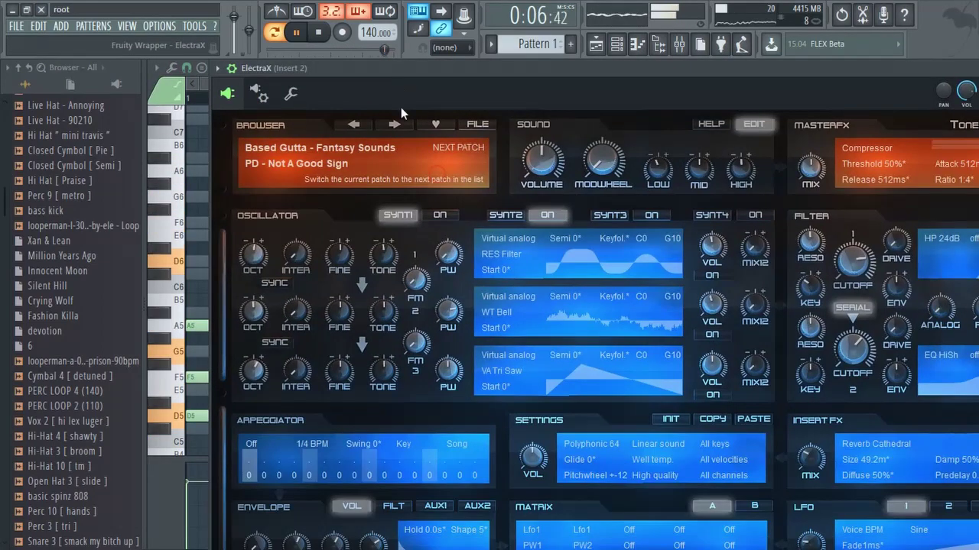
pyautogui.press('F6')
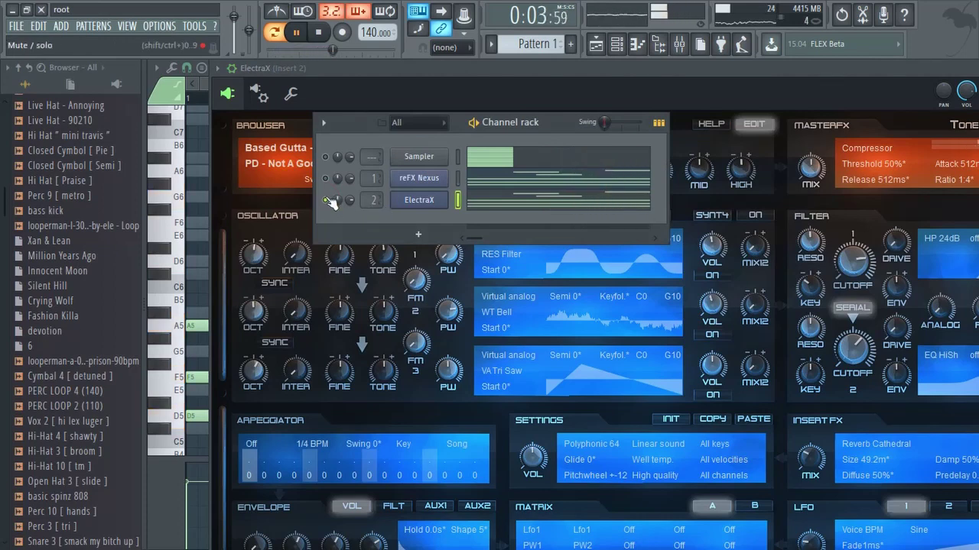
pyautogui.moveTo(464, 72); pyautogui.dragTo(352, 159)
pyautogui.click(955, 155)
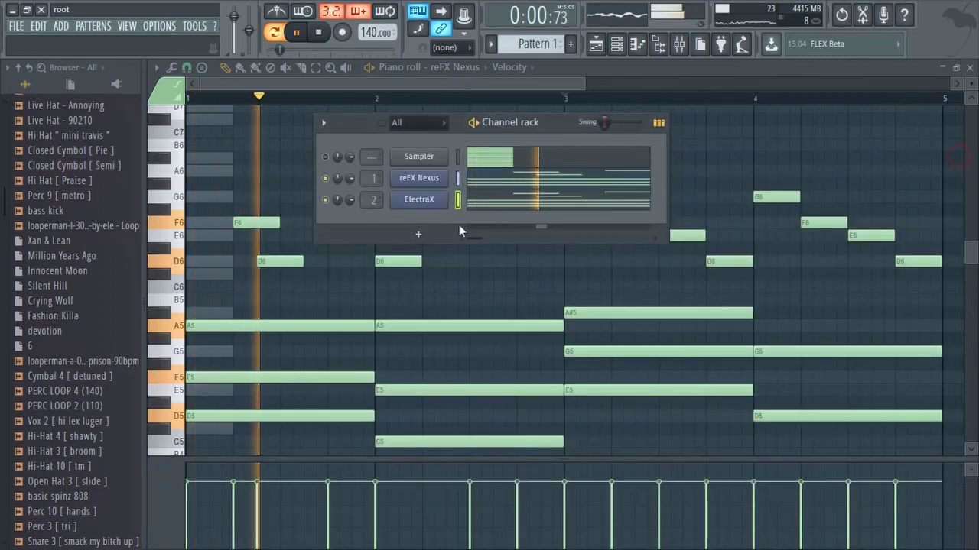
# Add a Purity_2 instrument channel and collapse the browser's Recent files folder
pyautogui.click(418, 236)
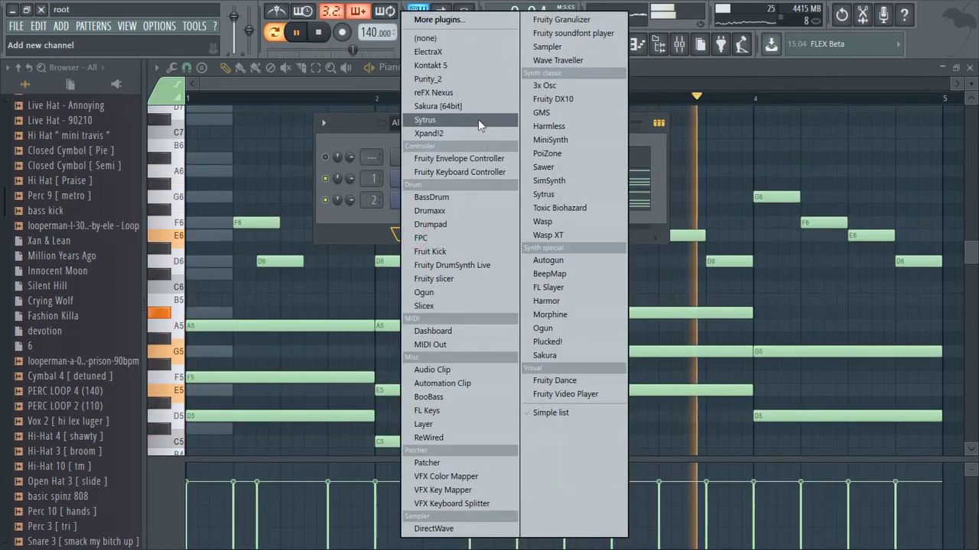
pyautogui.click(479, 80)
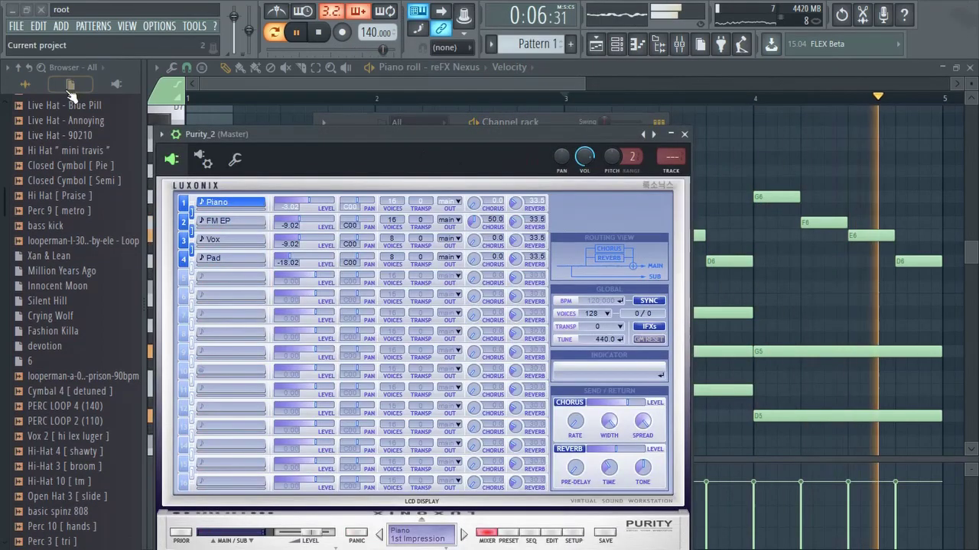
pyautogui.click(26, 86)
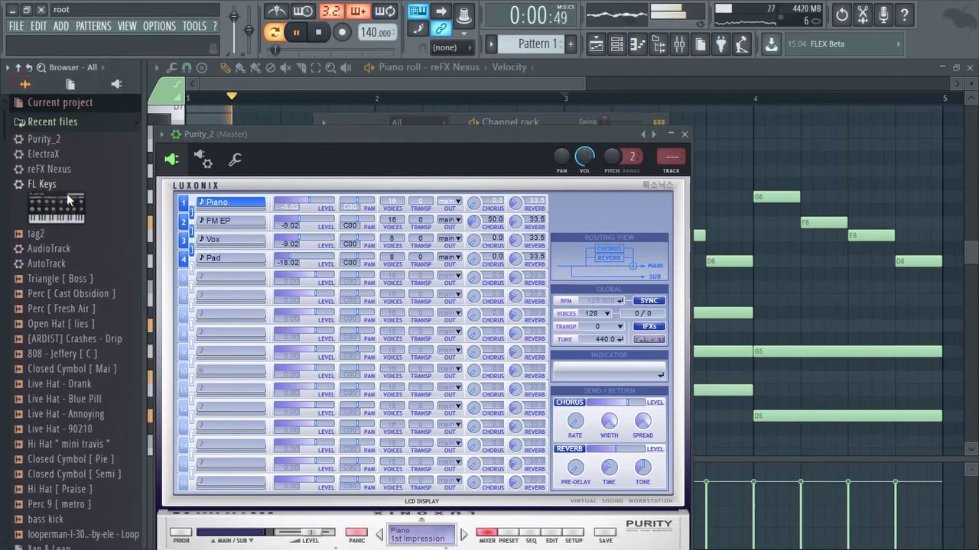
pyautogui.click(55, 124)
pyautogui.moveTo(349, 158); pyautogui.dragTo(502, 114)
# Load the Winter MusicBox preset from Purity_2's Bell & Perc category, try it out, and bring up the channel rack
pyautogui.click(664, 491)
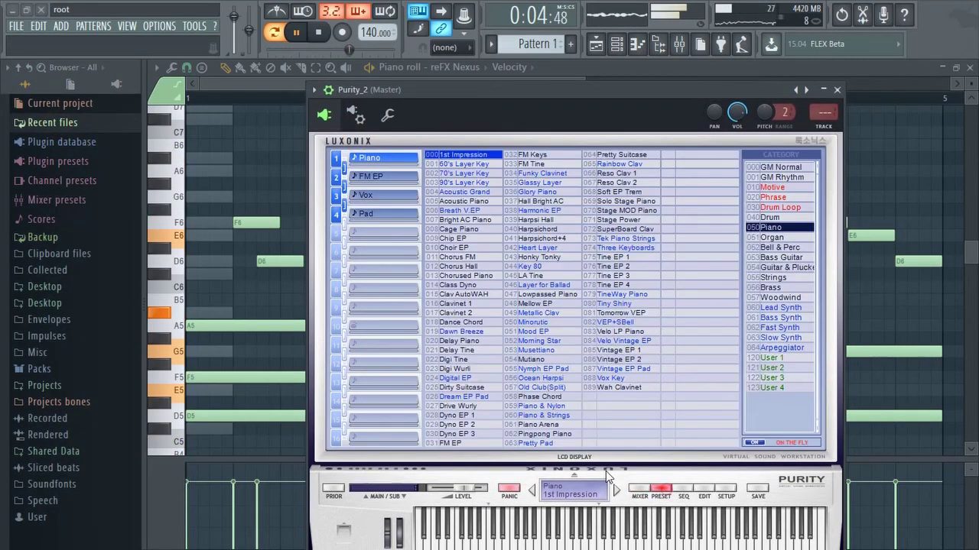
pyautogui.click(794, 249)
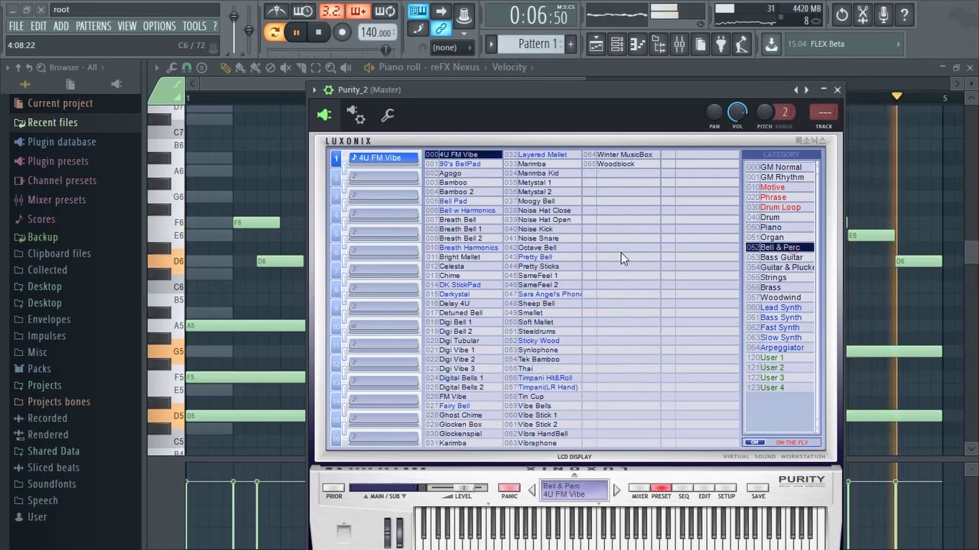
pyautogui.click(625, 156)
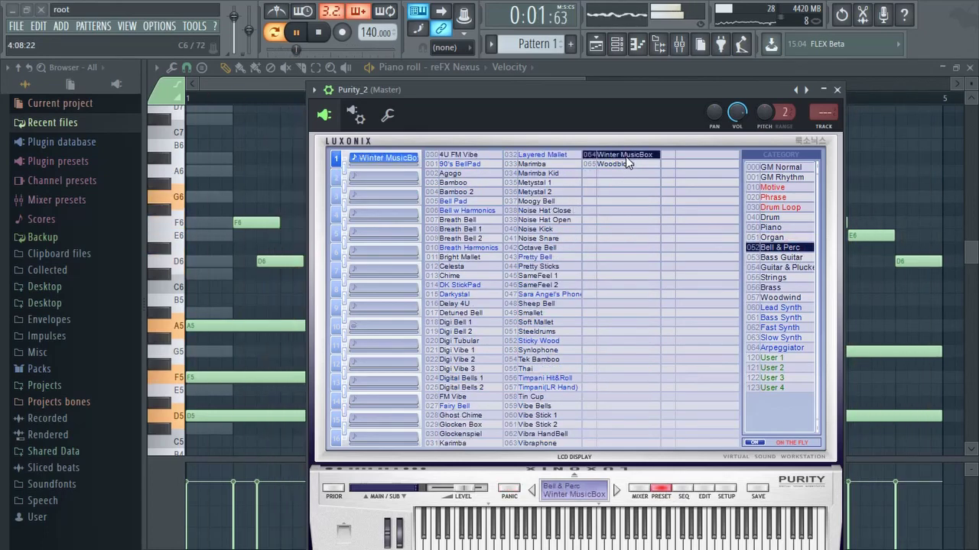
pyautogui.moveTo(590, 116); pyautogui.dragTo(587, 116)
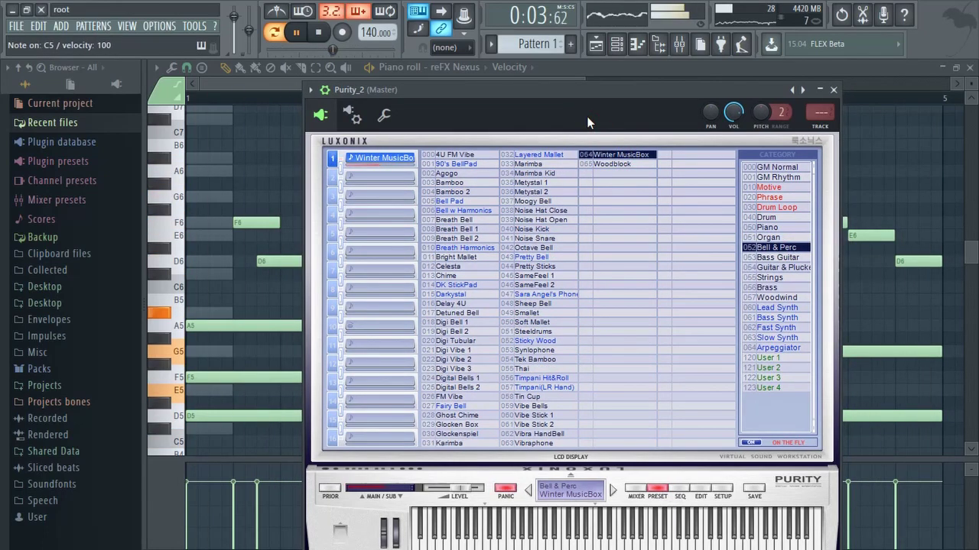
pyautogui.press('F6')
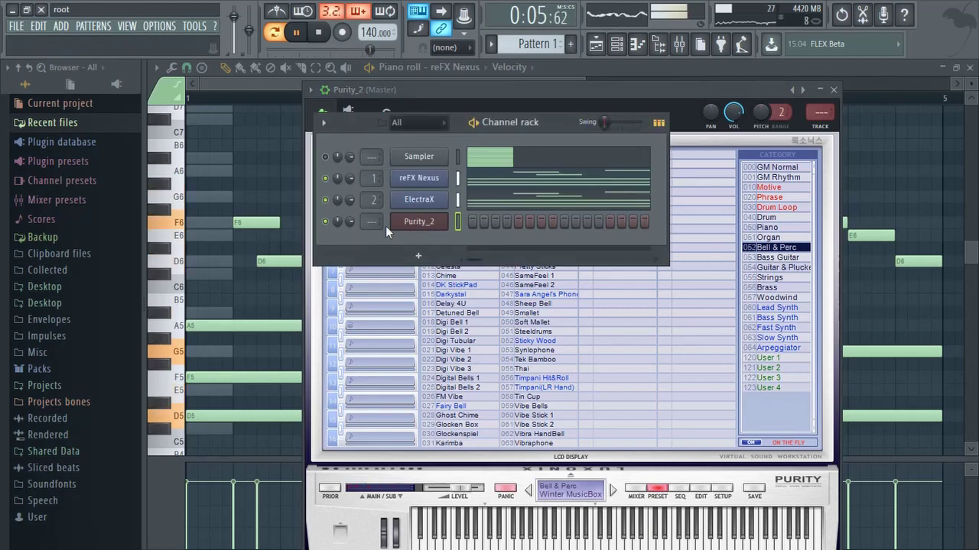
# Open the Purity_2 channel's piano roll and place one-beat F6 and D6 notes over the ghost melody in bar 1
pyautogui.rightClick(440, 221)
pyautogui.click(463, 223)
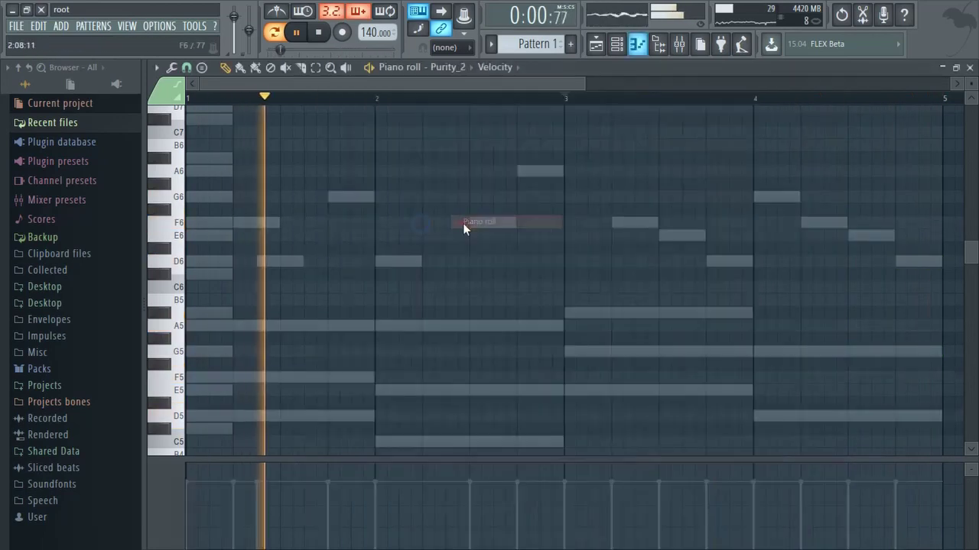
pyautogui.scroll(-2, 251, 299)
pyautogui.click(239, 196)
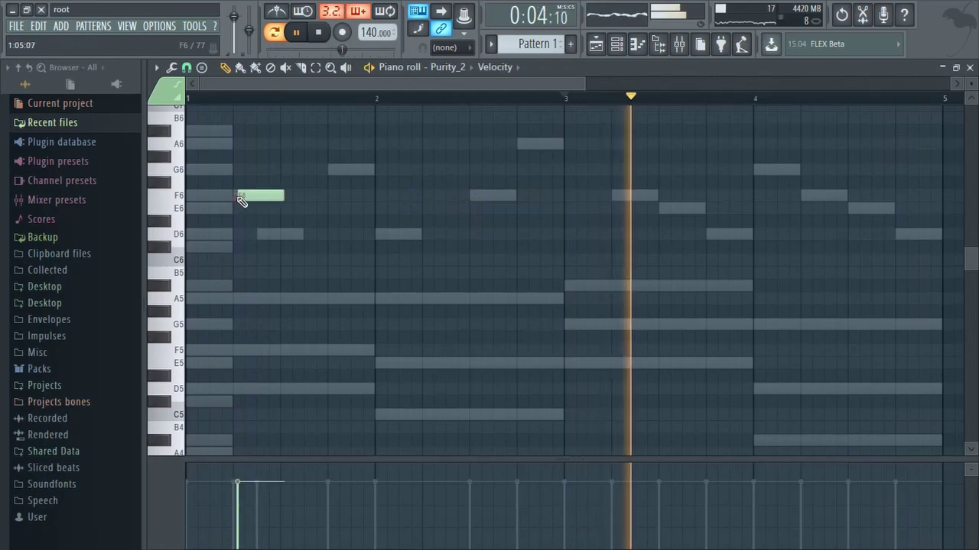
pyautogui.press('space')
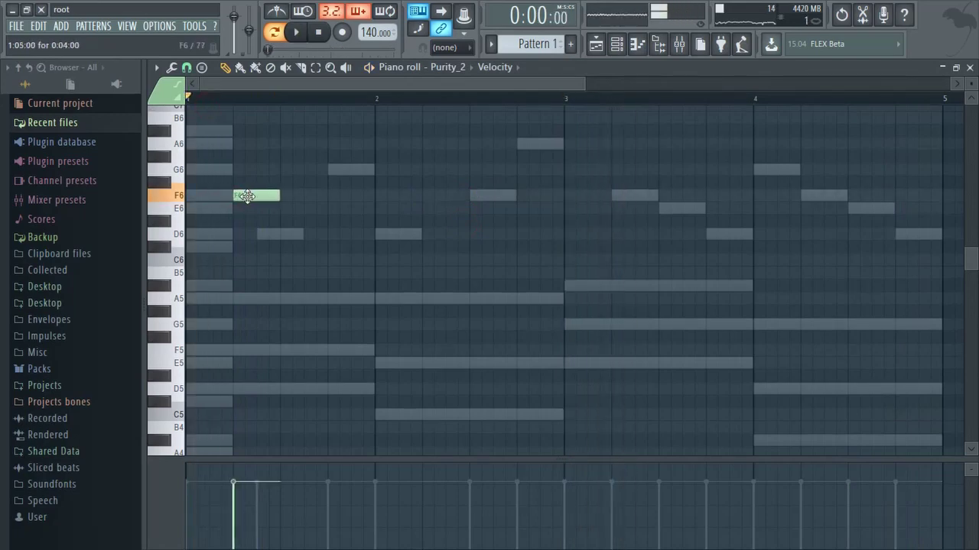
pyautogui.click(268, 234)
pyautogui.press('space')
pyautogui.press('space')
pyautogui.press('space')
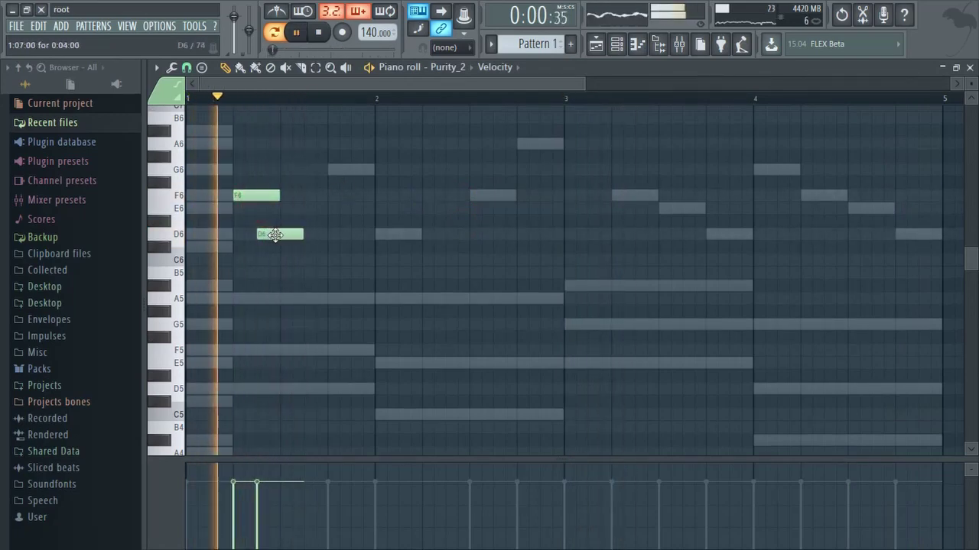
# Continue the music box melody with G6 at the end of bar 1, then D6, F6 and A6 in bar 2
pyautogui.click(336, 168)
pyautogui.click(373, 234)
pyautogui.press('space')
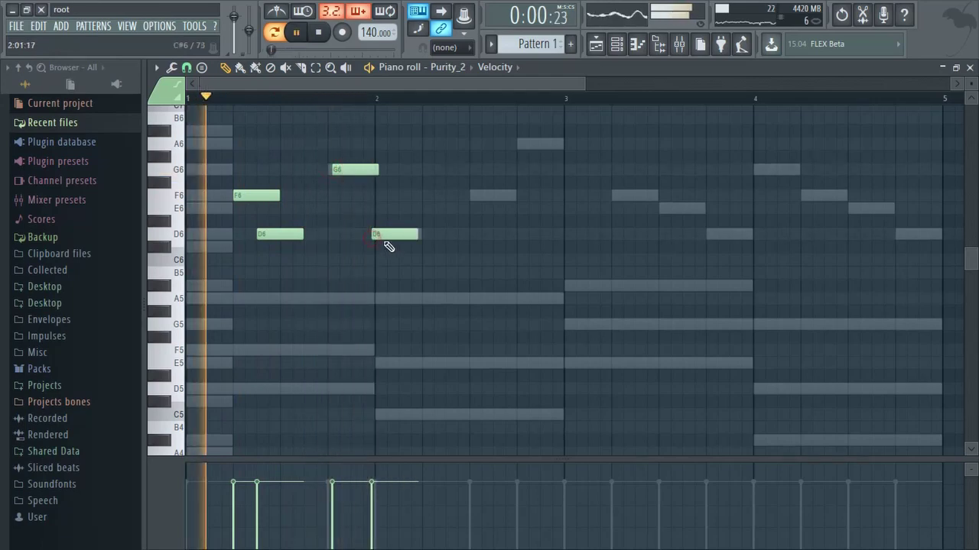
pyautogui.moveTo(379, 234); pyautogui.dragTo(383, 234)
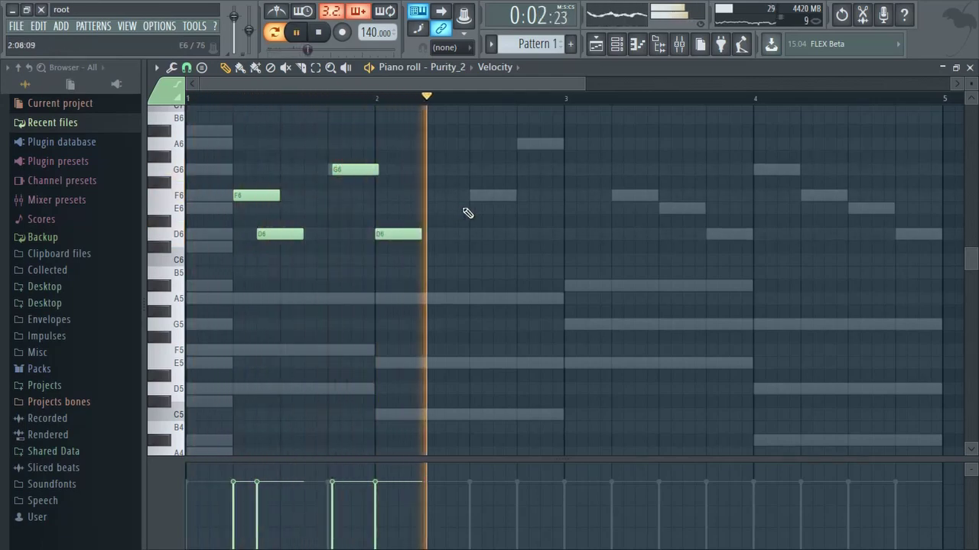
pyautogui.click(468, 196)
pyautogui.moveTo(487, 194); pyautogui.dragTo(491, 194)
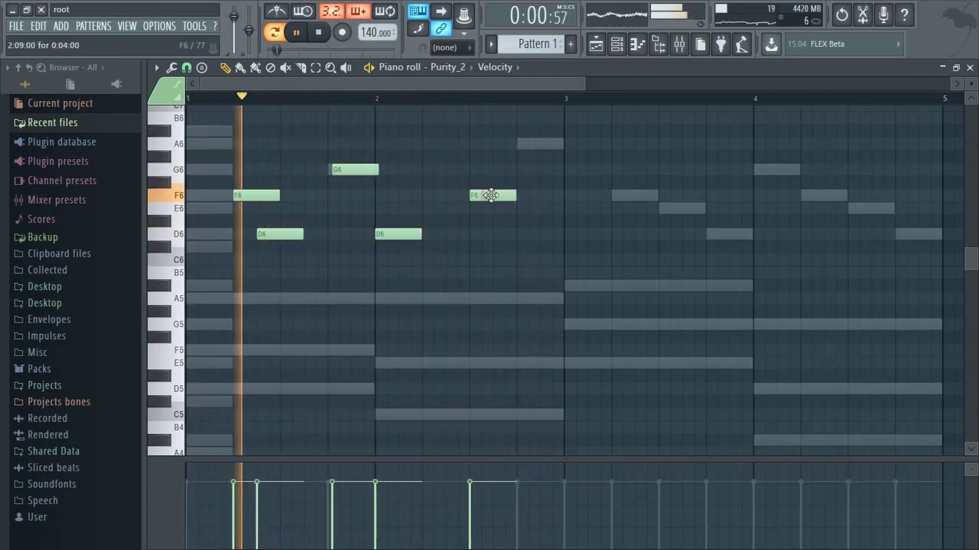
pyautogui.click(520, 144)
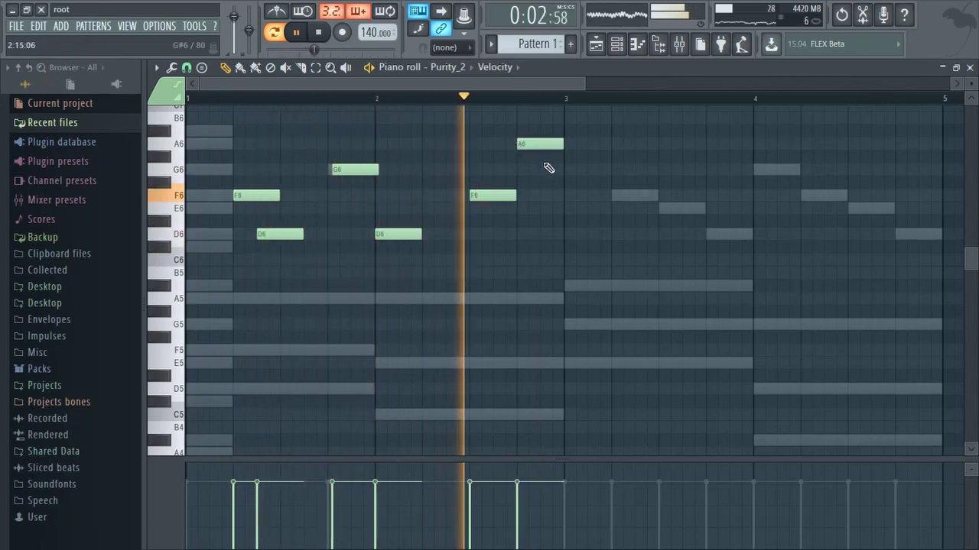
# Place F6, E6 and D6 in bar 3 and G6, F6, E6 and D6 in bar 4, following the ghost notes
pyautogui.click(616, 195)
pyautogui.click(680, 208)
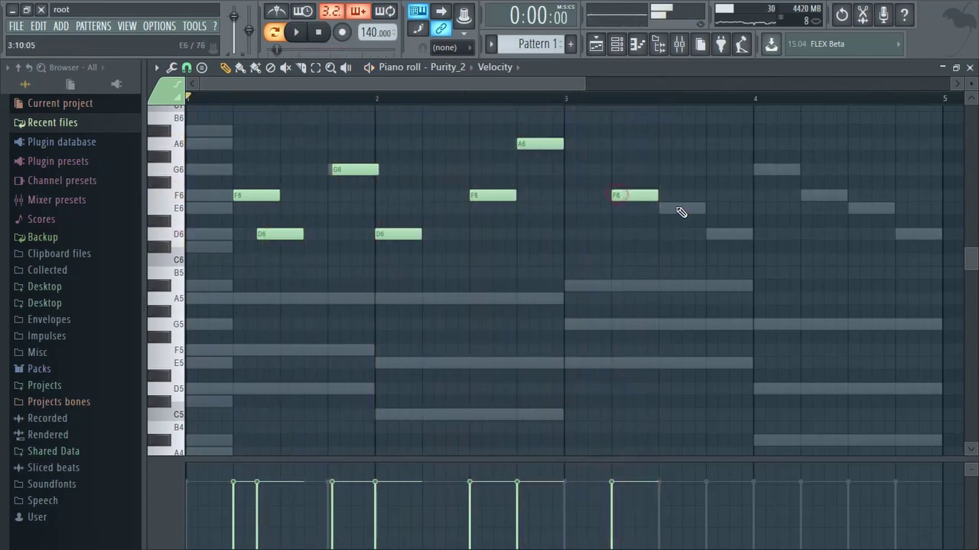
pyautogui.click(718, 234)
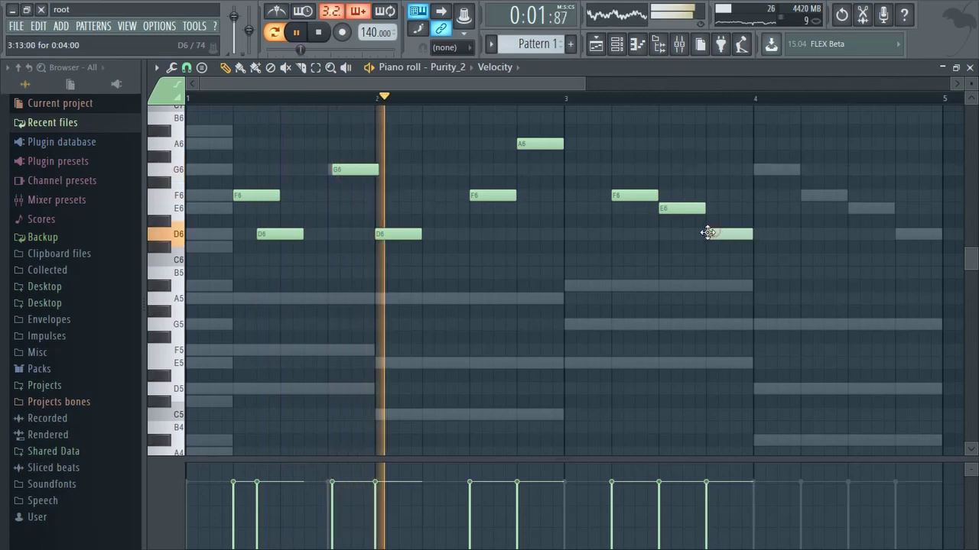
pyautogui.click(757, 169)
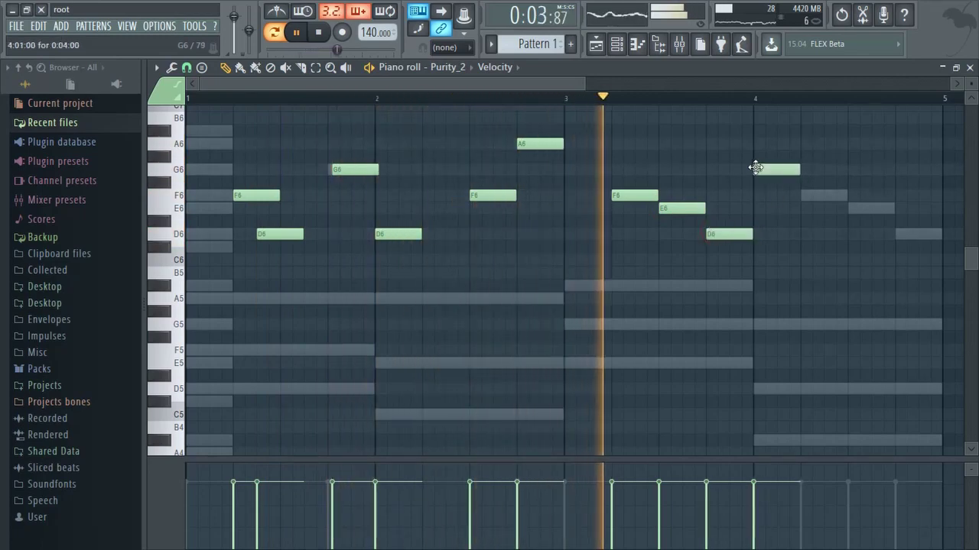
pyautogui.click(835, 201)
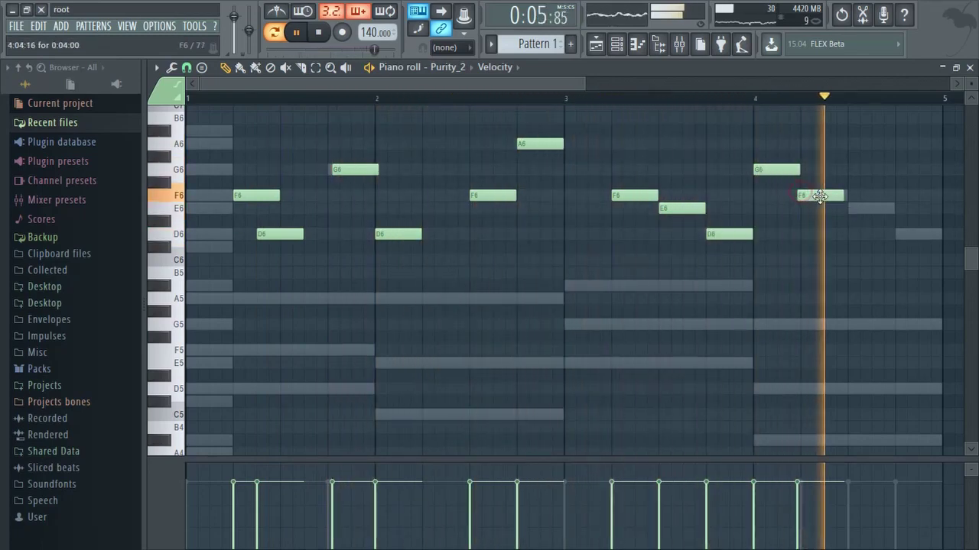
pyautogui.click(851, 207)
pyautogui.scroll(2, 834, 219)
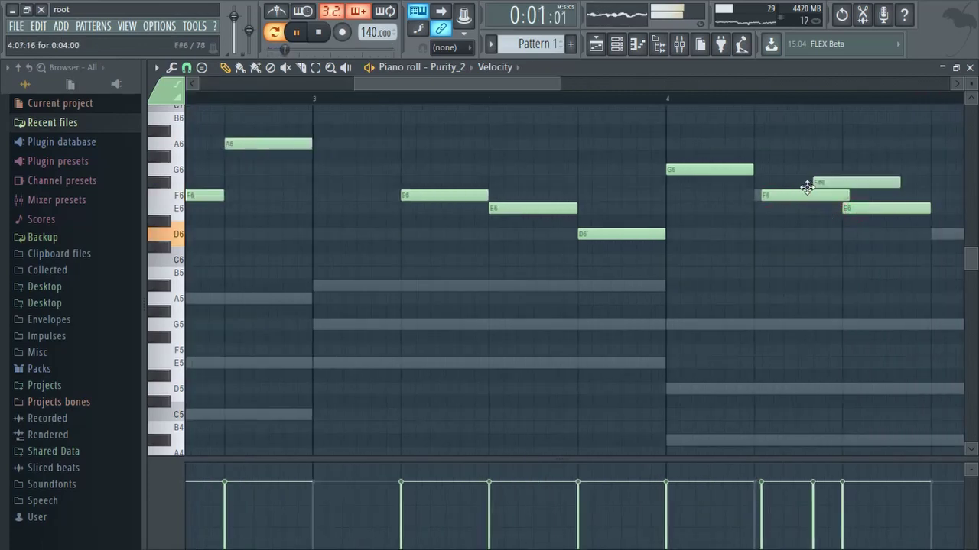
pyautogui.moveTo(761, 273); pyautogui.dragTo(433, 283)
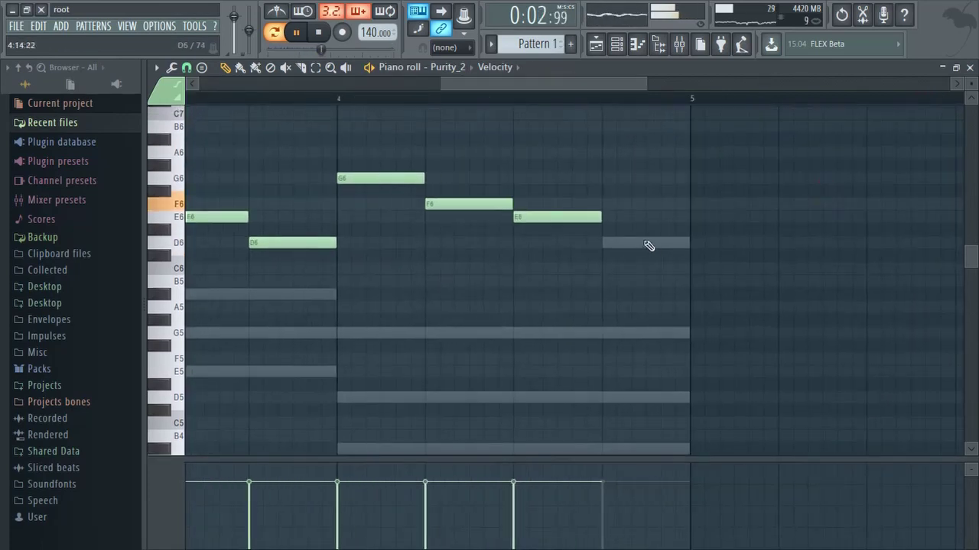
pyautogui.scroll(-4, 586, 271)
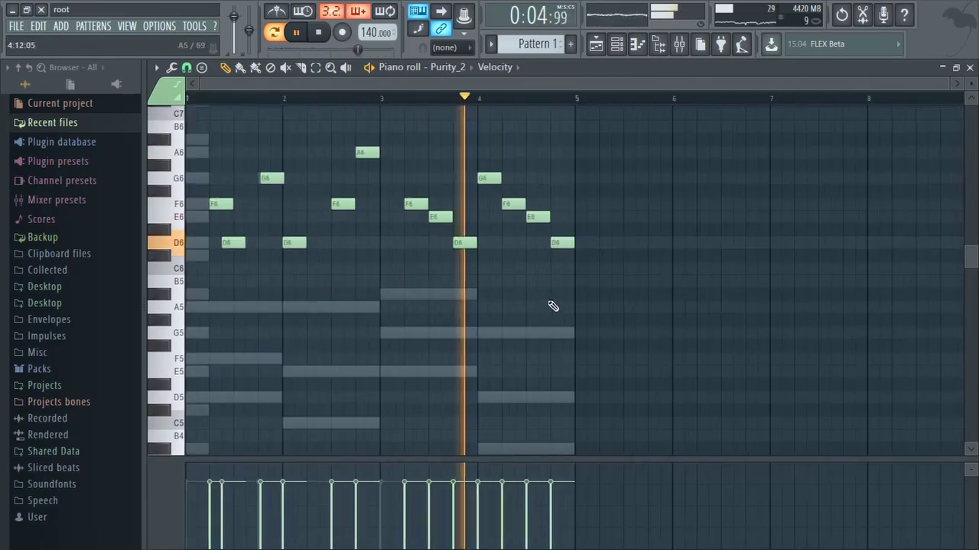
# Try transposing the whole Purity_2 melody down one octave
pyautogui.hotkey('ctrl', 'Down')
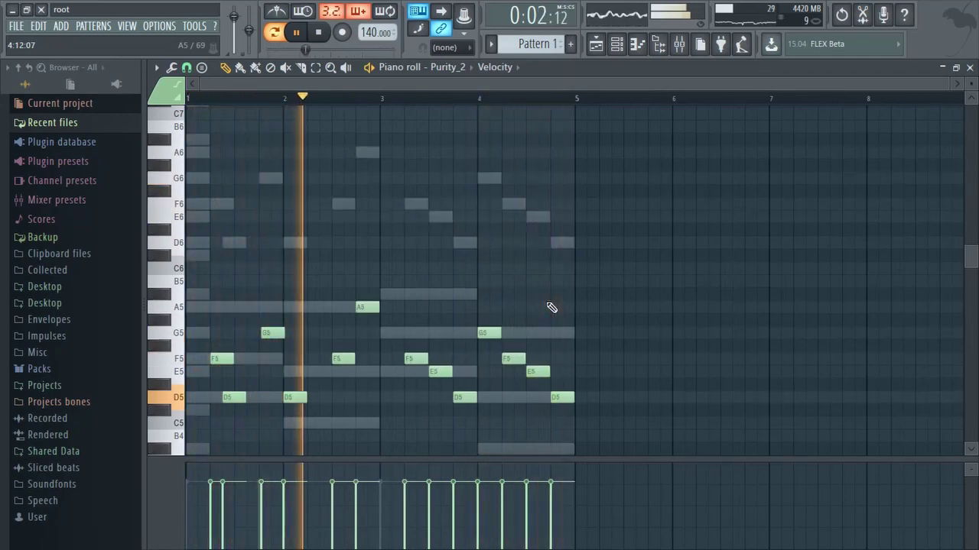
pyautogui.hotkey('ctrl', 'Up')
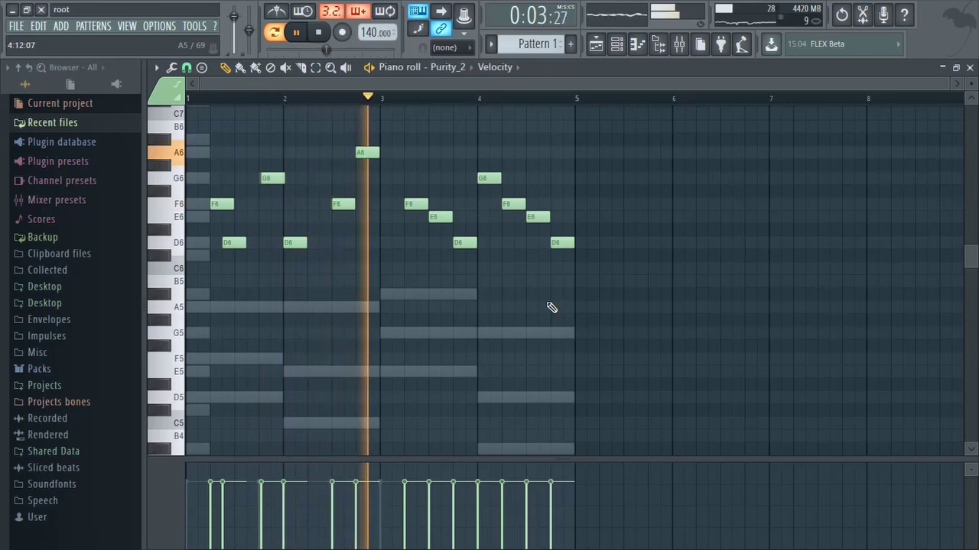
pyautogui.press('Tab')
pyautogui.press('Tab')
pyautogui.press('Tab')
pyautogui.press('Tab')
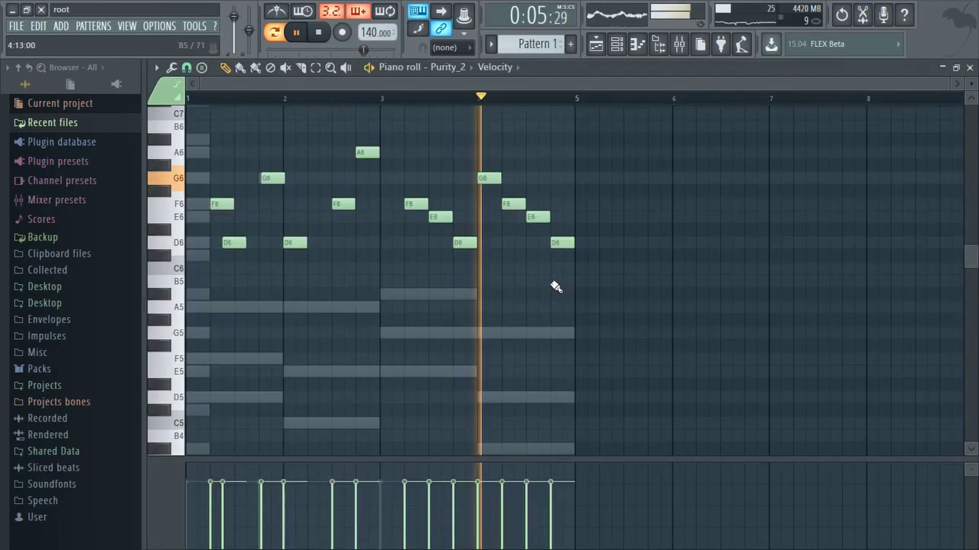
# Select all the Purity_2 melody notes, duplicate them one octave lower, and clear the selection
pyautogui.moveTo(641, 139); pyautogui.dragTo(47, 291)
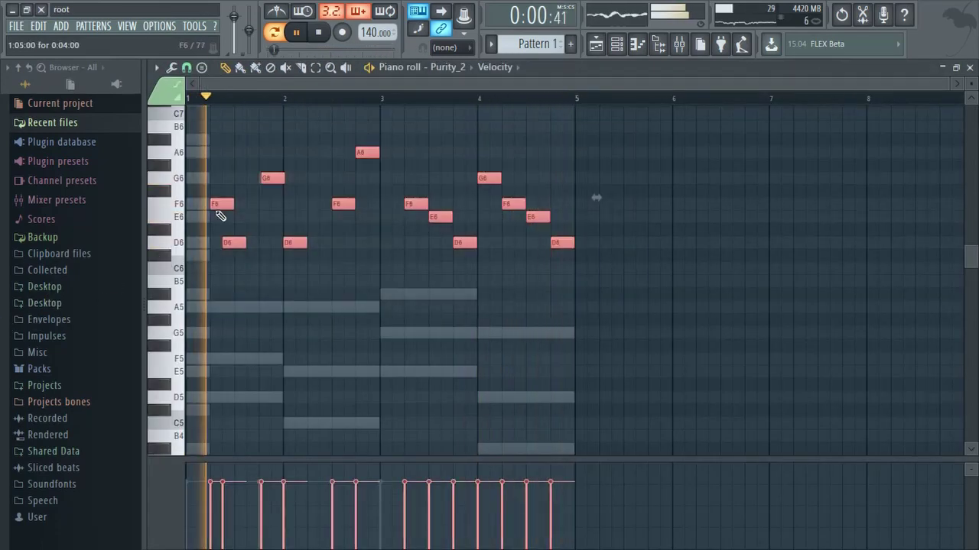
pyautogui.keyDown('shift'); pyautogui.moveTo(219, 208); pyautogui.dragTo(219, 369); pyautogui.keyUp('shift')
pyautogui.click(251, 433)
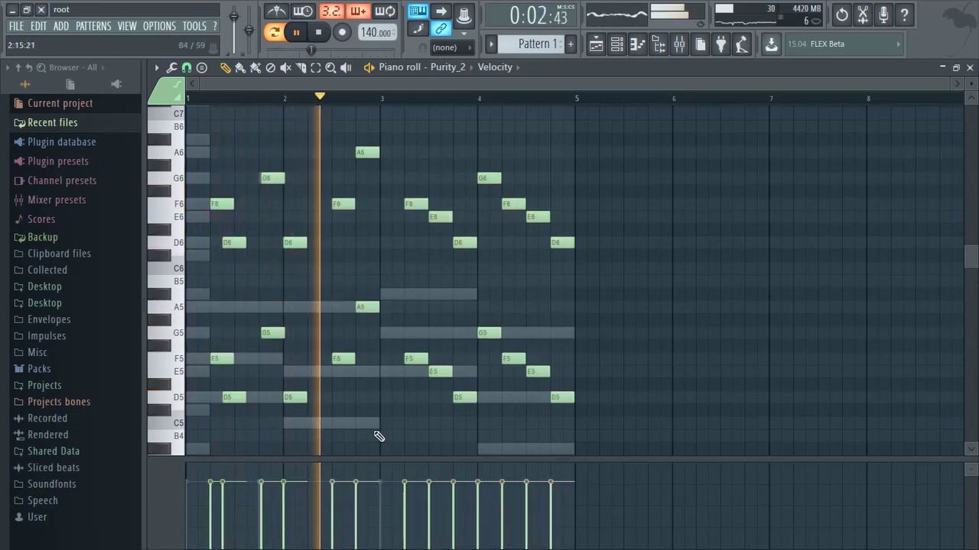
# Route Purity_2 to mixer track 3, lower that track's volume, and close the mixer and plugin windows
pyautogui.press('Tab')
pyautogui.press('Tab')
pyautogui.press('Tab')
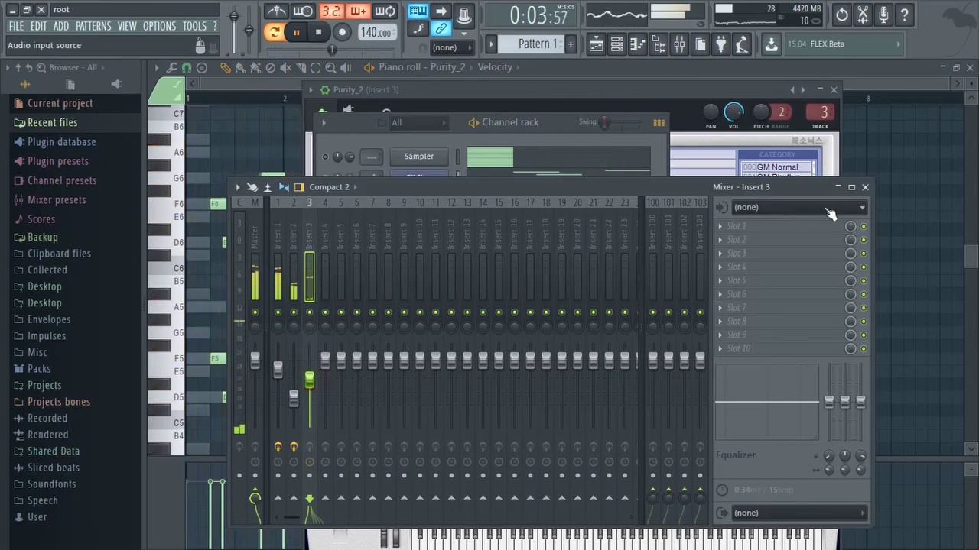
pyautogui.click(865, 188)
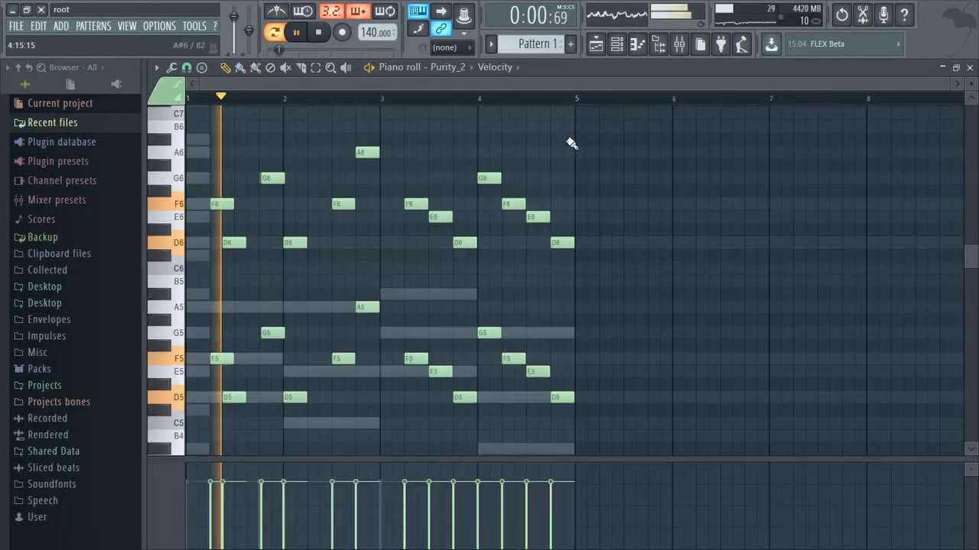
pyautogui.press('F7')
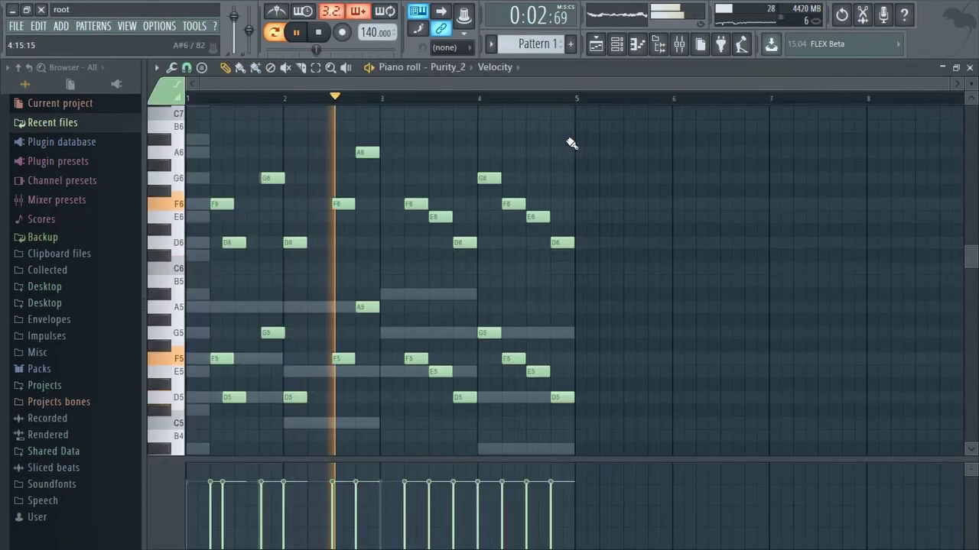
pyautogui.press('Tab')
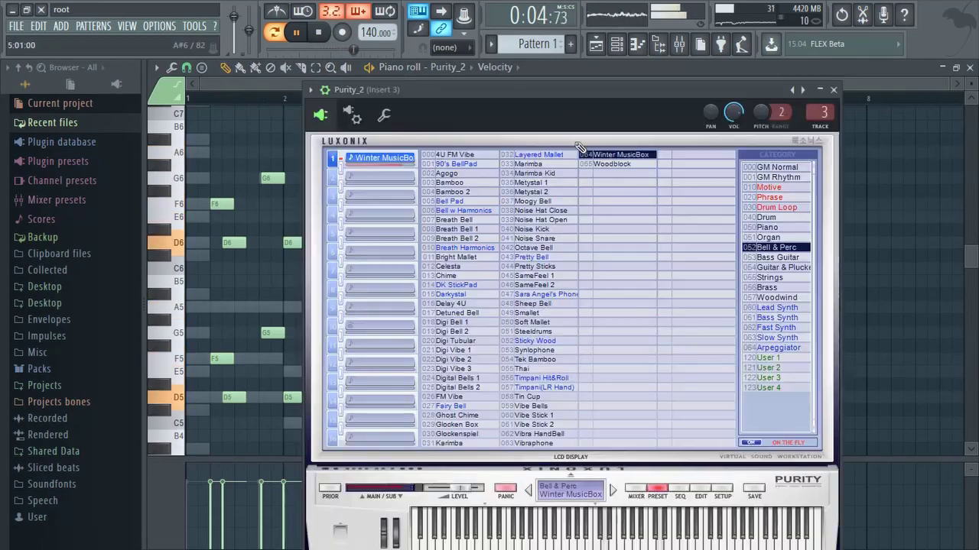
pyautogui.press('Tab')
pyautogui.click(833, 90)
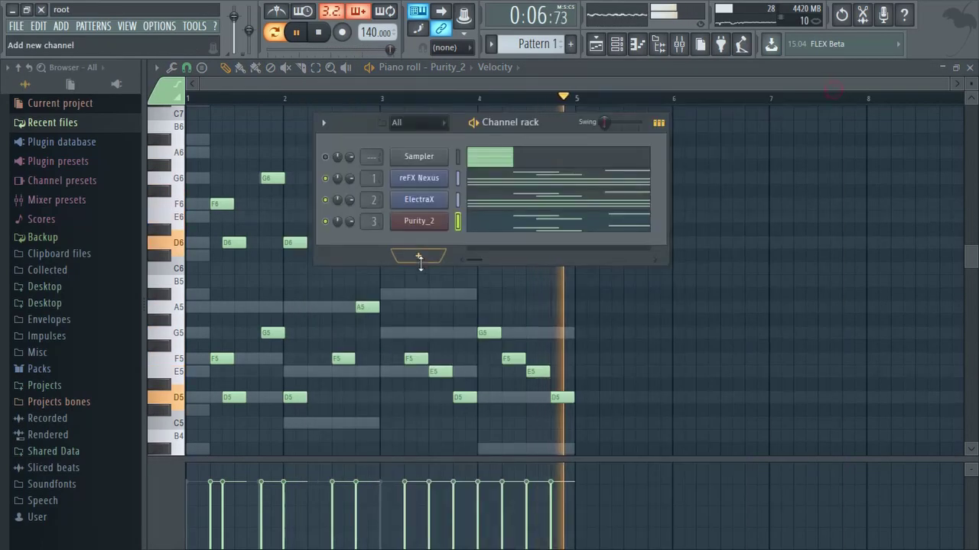
# Add an Xpand!2 channel and load Flute+ from 016 Brass + Woodwind into part A
pyautogui.click(418, 255)
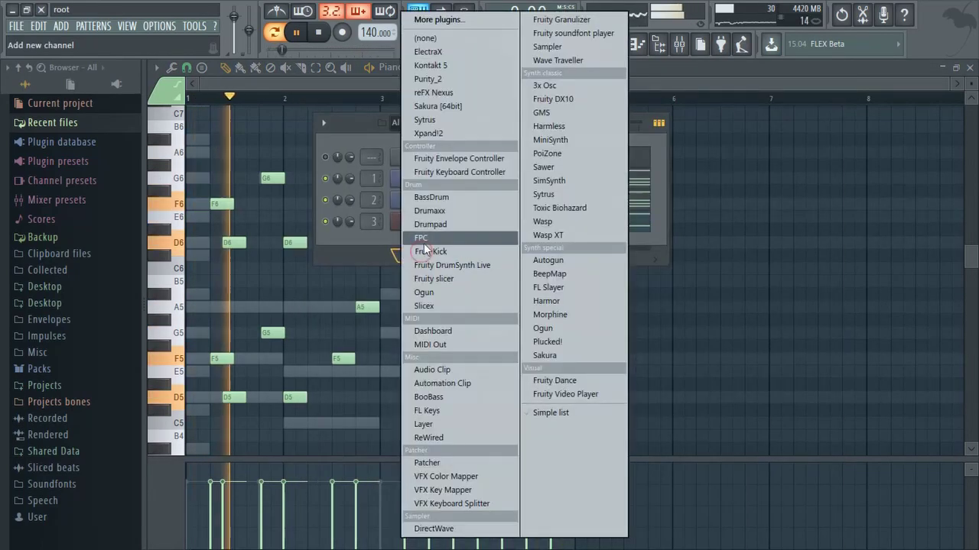
pyautogui.click(484, 132)
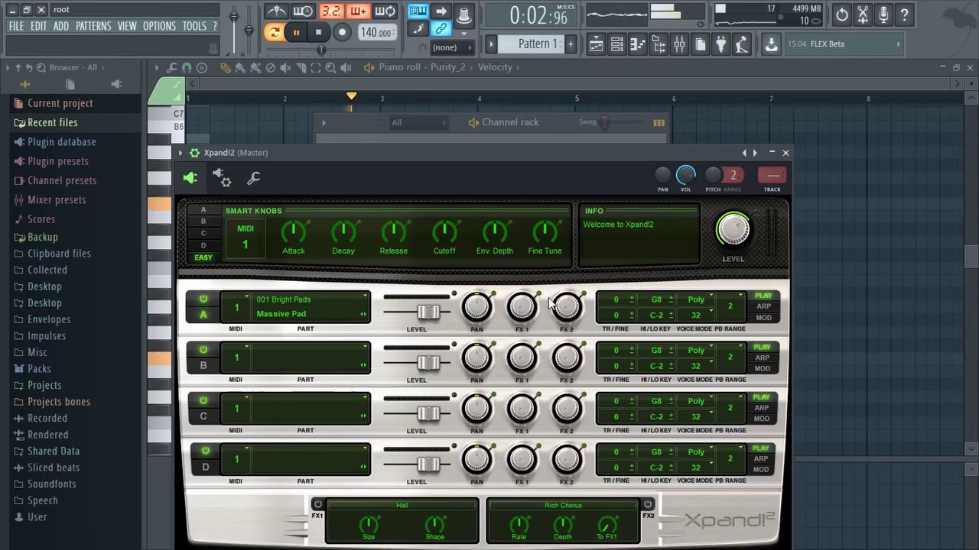
pyautogui.click(305, 317)
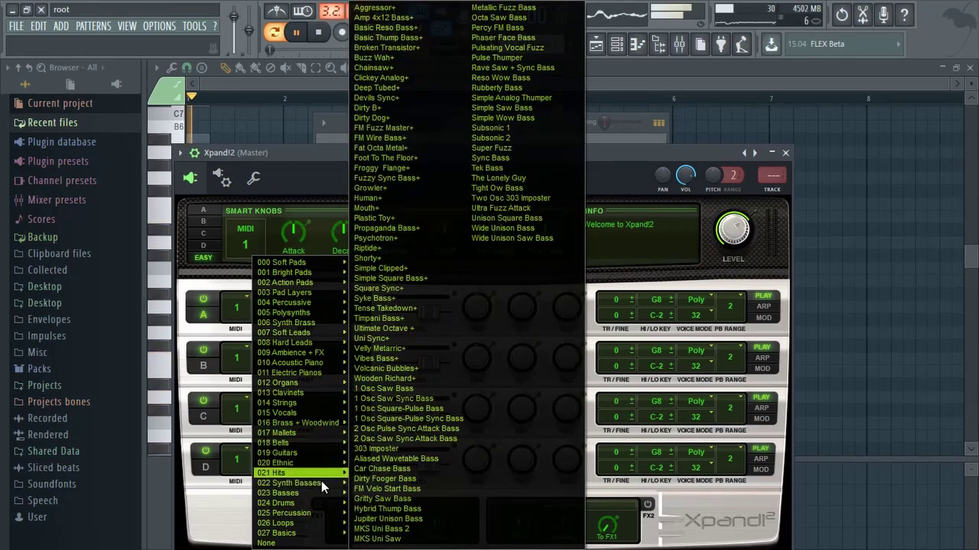
pyautogui.moveTo(316, 428)
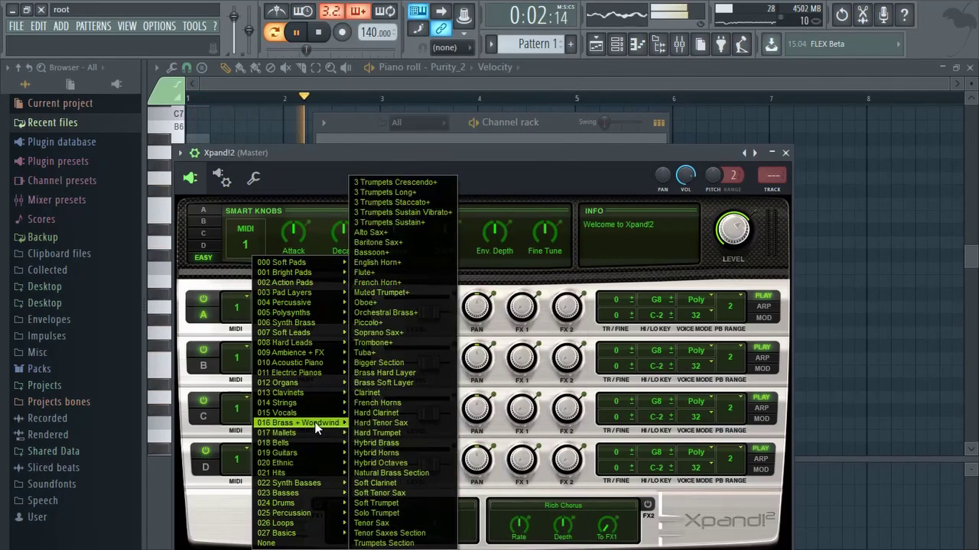
pyautogui.click(387, 273)
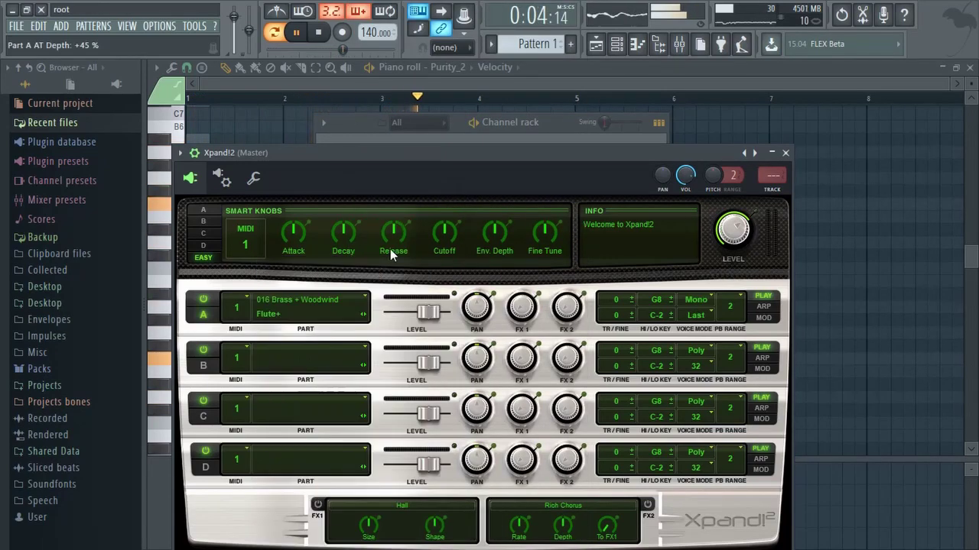
# Route the Xpand!2 channel to mixer track 4 and open its piano roll
pyautogui.click(358, 121)
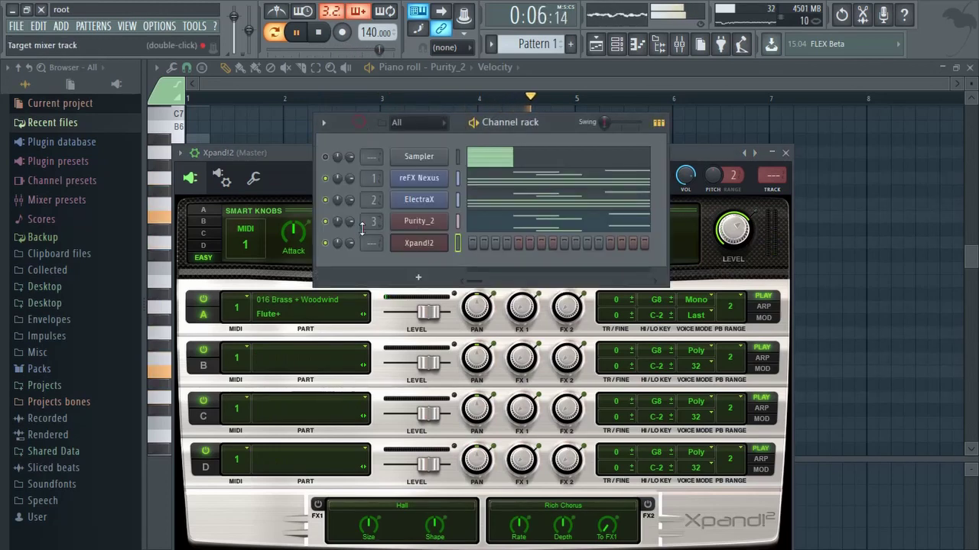
pyautogui.rightClick(419, 245)
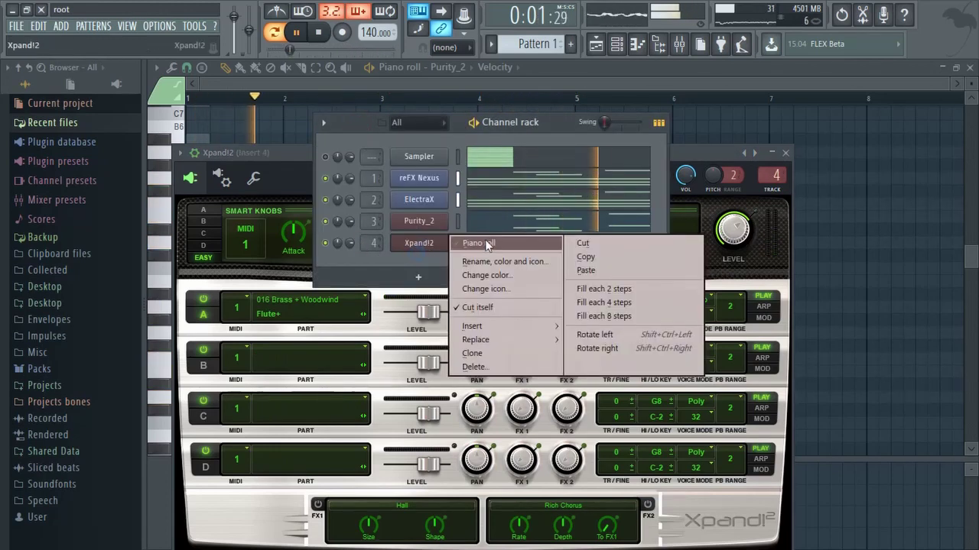
pyautogui.click(469, 244)
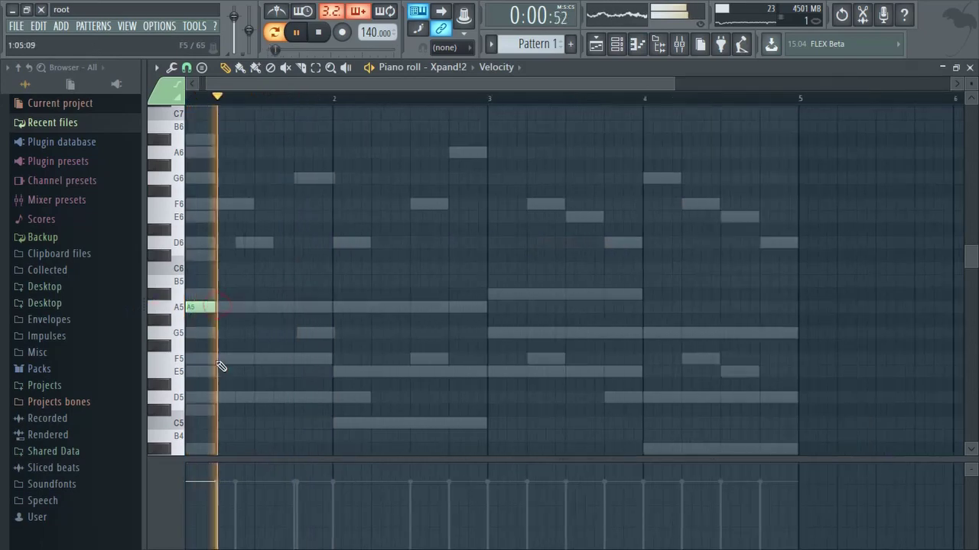
# Draw the bar 1 flute notes: A5 for two beats, C#6 for half a beat, and D6 held to the bar's end
pyautogui.keyDown('ctrl'); pyautogui.scroll(3, 243, 325); pyautogui.keyUp('ctrl')
pyautogui.moveTo(275, 298); pyautogui.dragTo(315, 295)
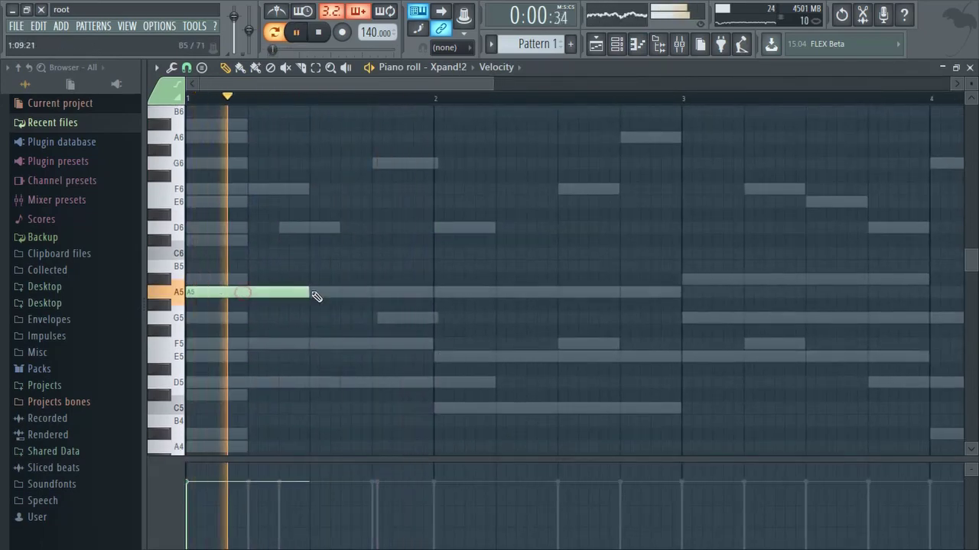
pyautogui.click(312, 229)
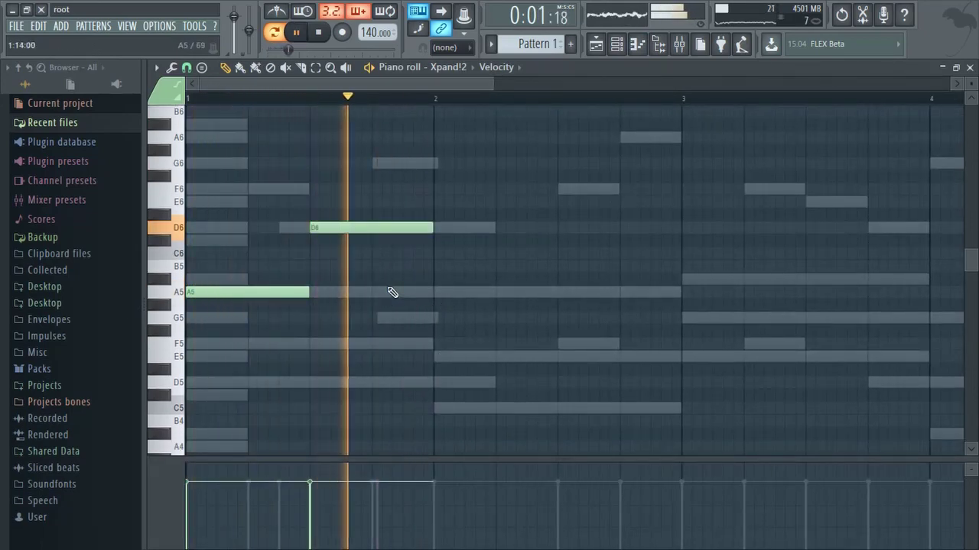
pyautogui.press('space')
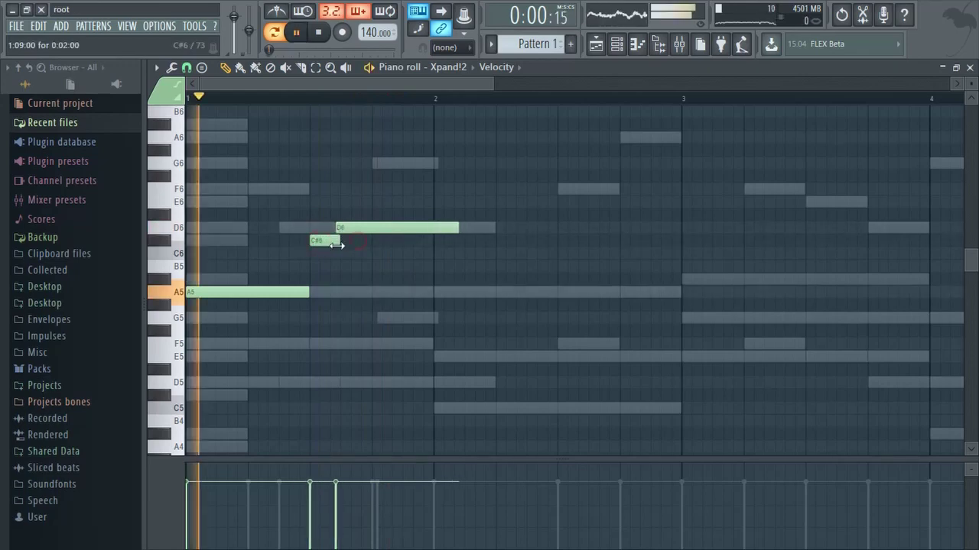
pyautogui.scroll(3, 321, 321)
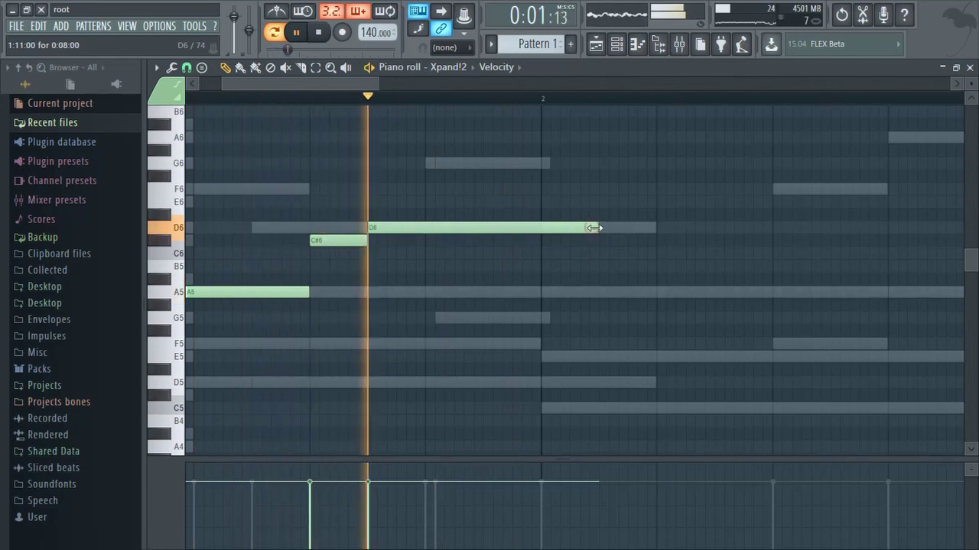
pyautogui.press('space')
pyautogui.moveTo(533, 232); pyautogui.dragTo(541, 232)
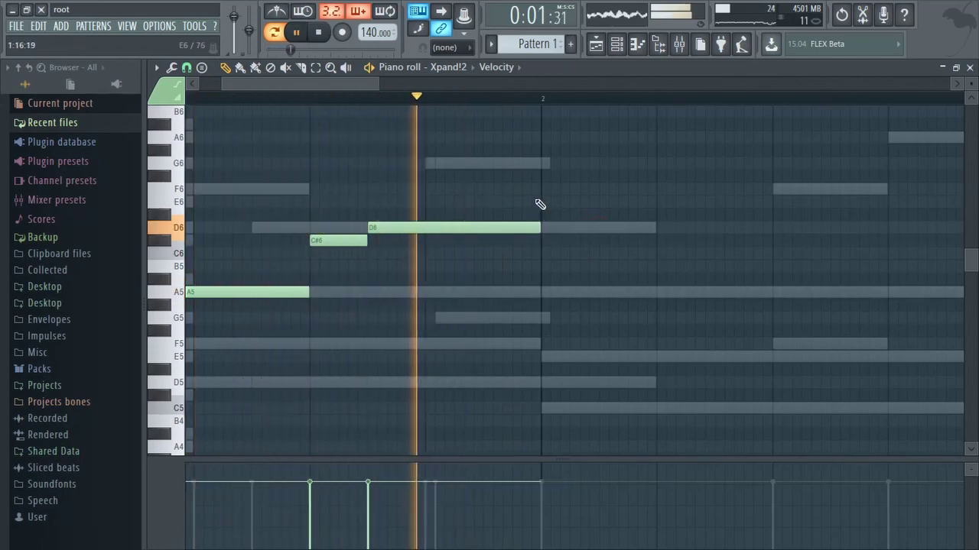
# Add an F6 note at the start of bar 2 and extend it to three beats
pyautogui.click(562, 188)
pyautogui.scroll(-1, 643, 234)
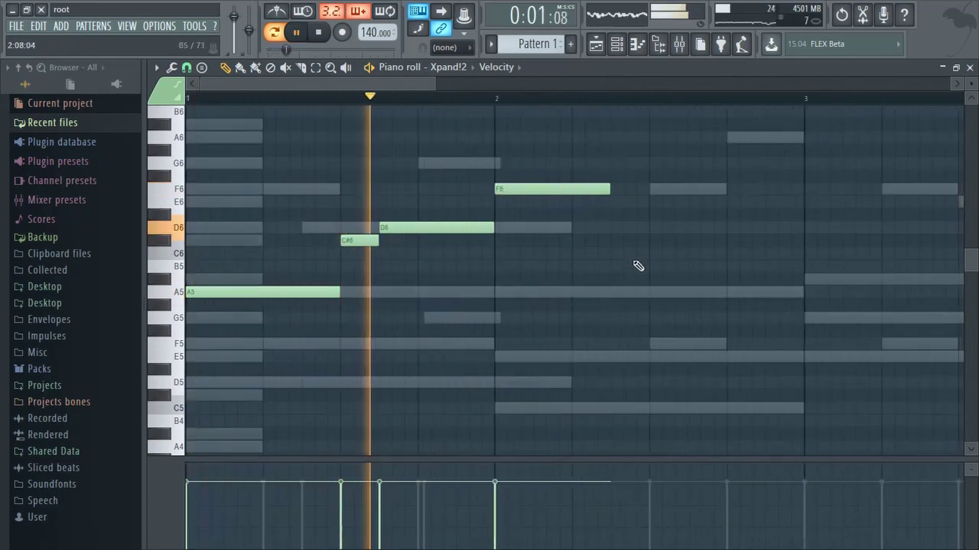
pyautogui.moveTo(609, 189); pyautogui.dragTo(648, 189)
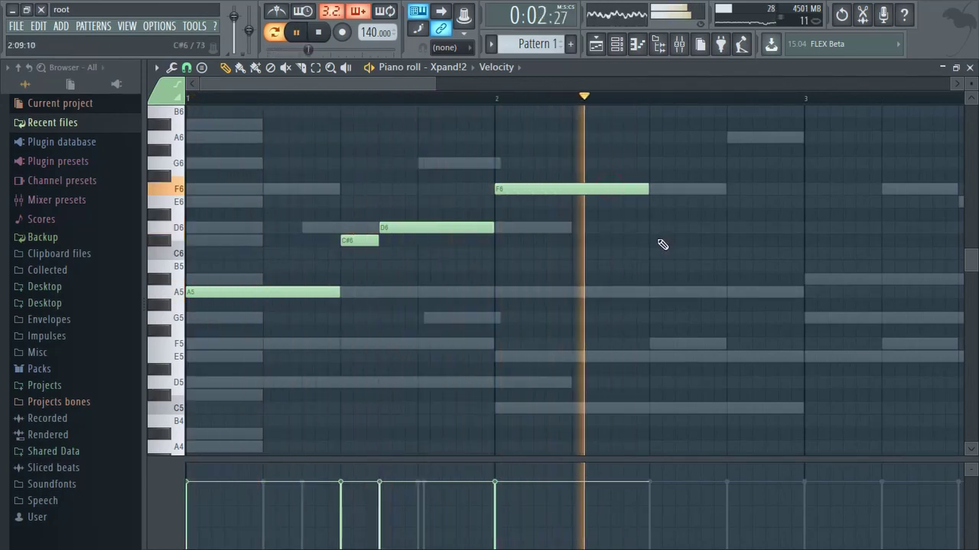
pyautogui.press('space')
pyautogui.press('space')
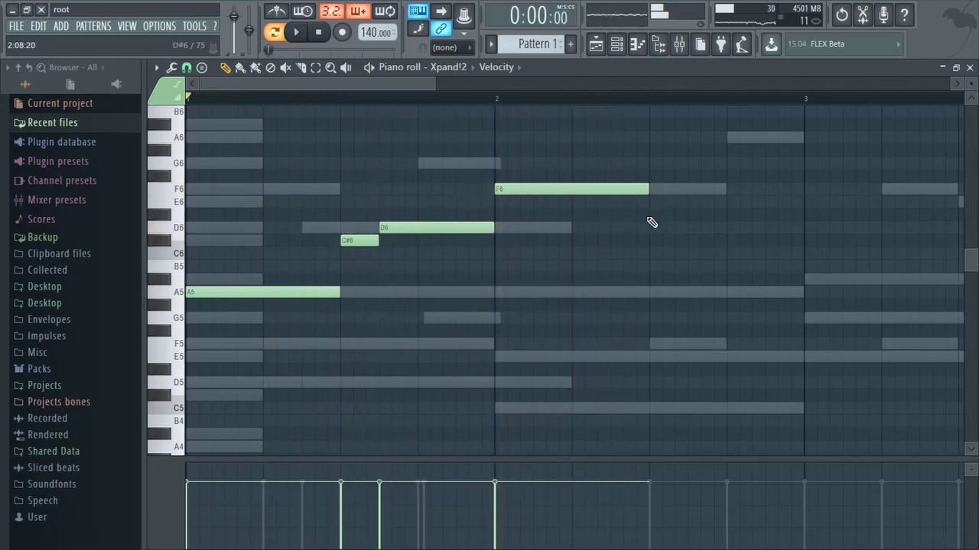
pyautogui.moveTo(646, 190); pyautogui.dragTo(721, 210)
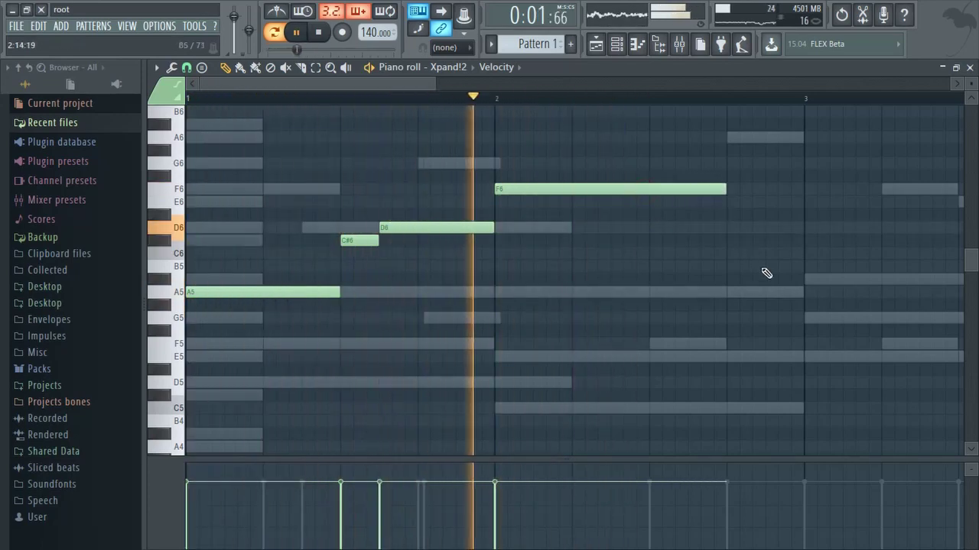
# Add A5 on the last beat of bar 2 and A#5 for the first three beats of bar 3
pyautogui.click(726, 289)
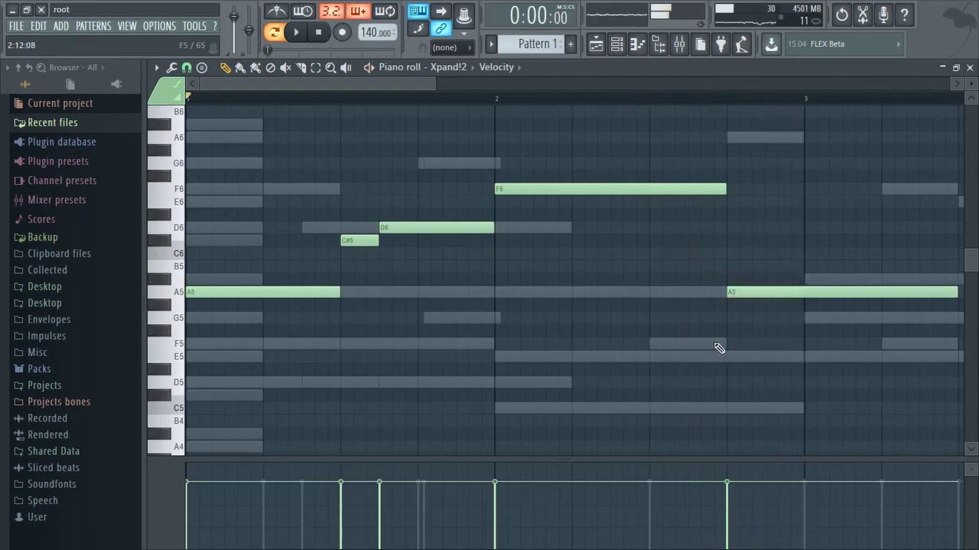
pyautogui.hscroll(3, 692, 328)
pyautogui.moveTo(825, 289); pyautogui.dragTo(678, 278)
pyautogui.click(684, 277)
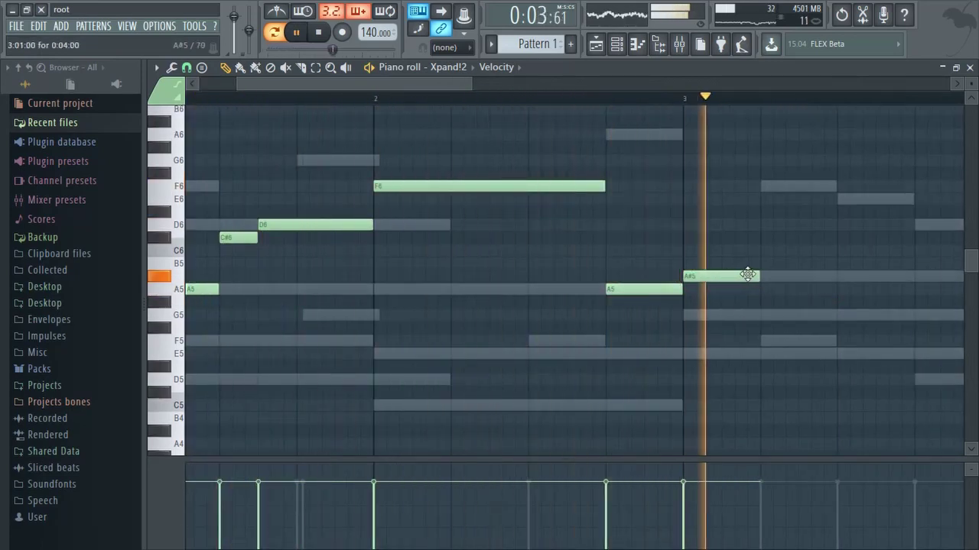
pyautogui.moveTo(759, 275); pyautogui.dragTo(835, 277)
pyautogui.scroll(-3, 810, 290)
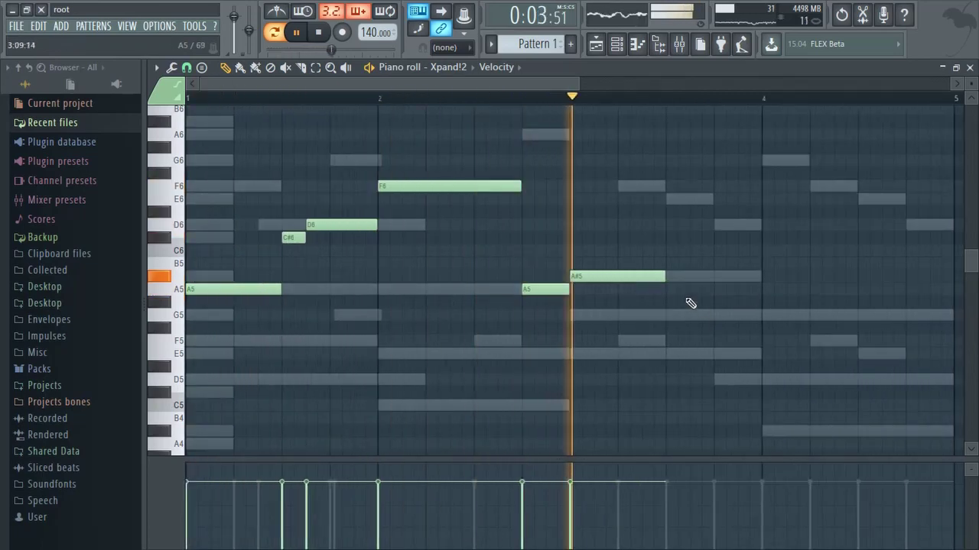
pyautogui.moveTo(666, 277); pyautogui.dragTo(712, 293)
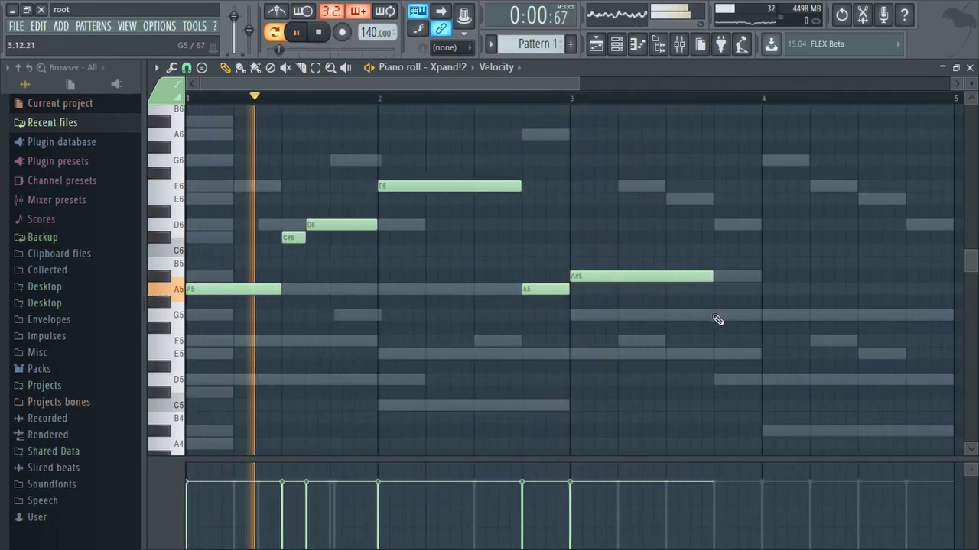
# Add G5 on the last beat of bar 3 and a three-beat F5 from the start of bar 4
pyautogui.click(716, 315)
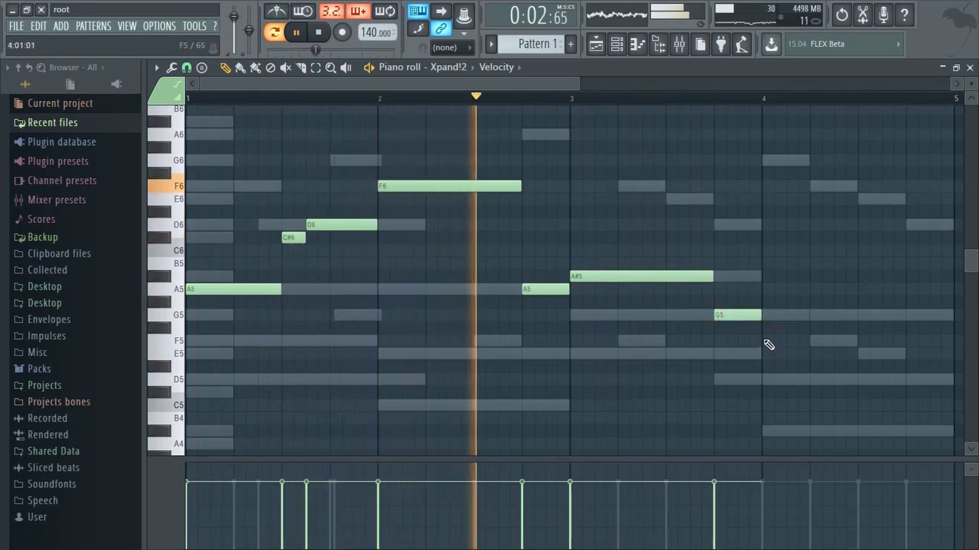
pyautogui.click(765, 341)
pyautogui.moveTo(815, 343); pyautogui.dragTo(906, 343)
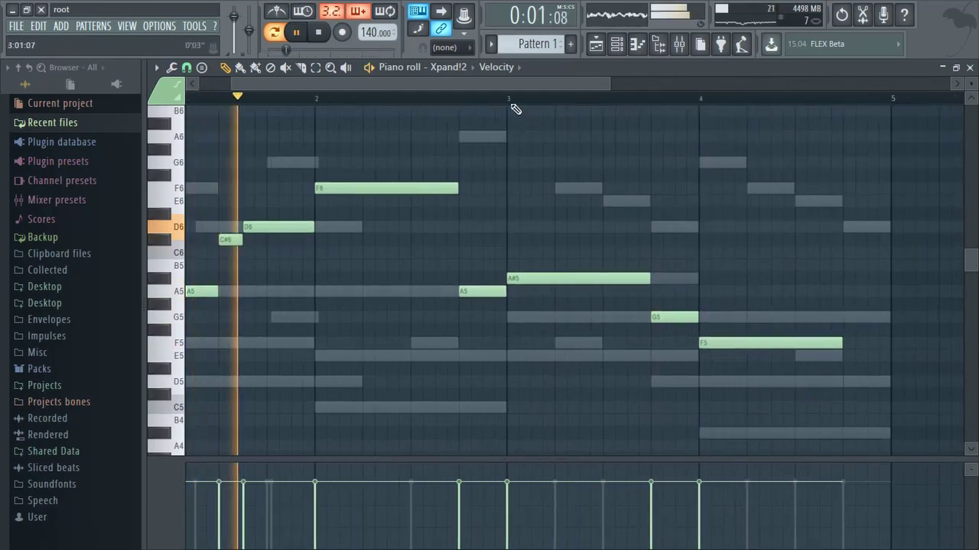
# Play back from bar 3, shorten the bar 4 F5 to two beats, and fill the rest of the bar with E5
pyautogui.click(508, 100)
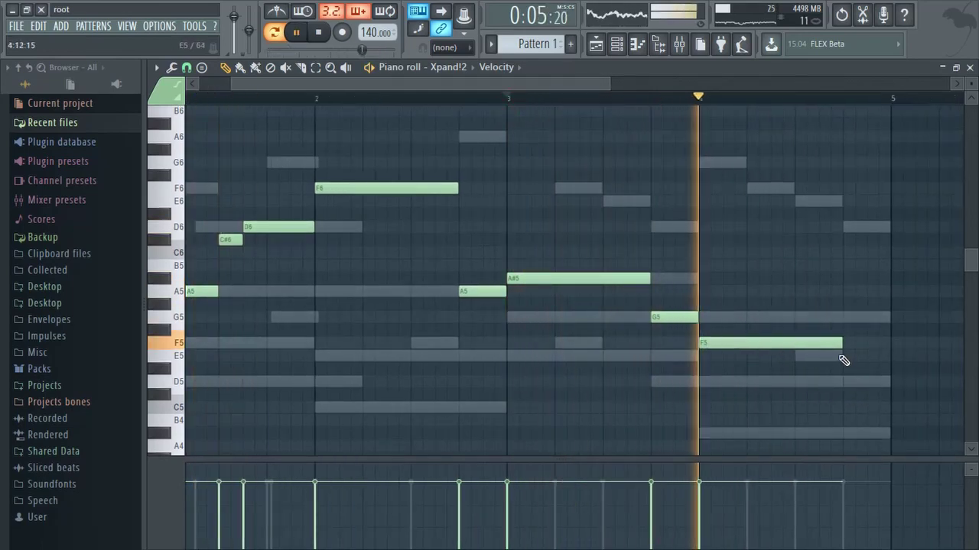
pyautogui.press('space')
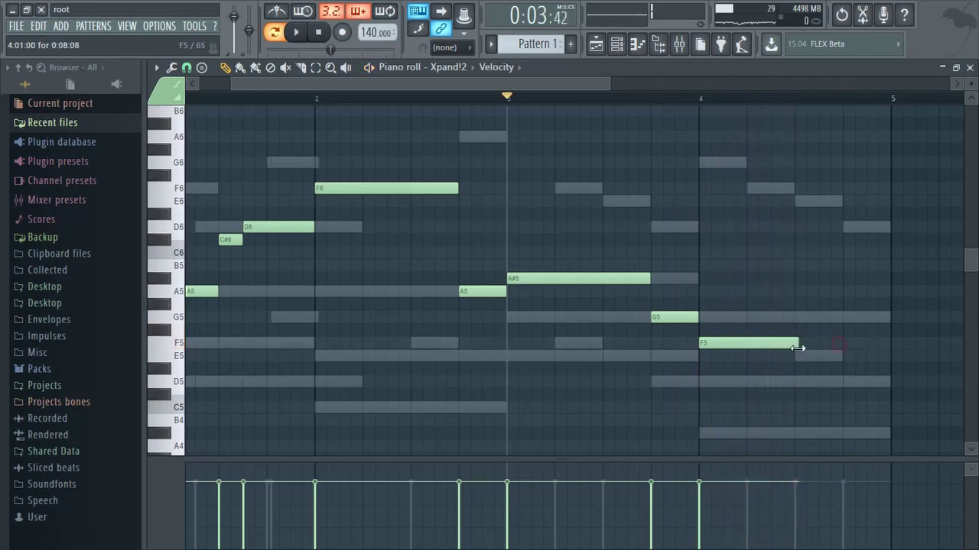
pyautogui.click(795, 356)
pyautogui.press('space')
pyautogui.moveTo(841, 356); pyautogui.dragTo(887, 356)
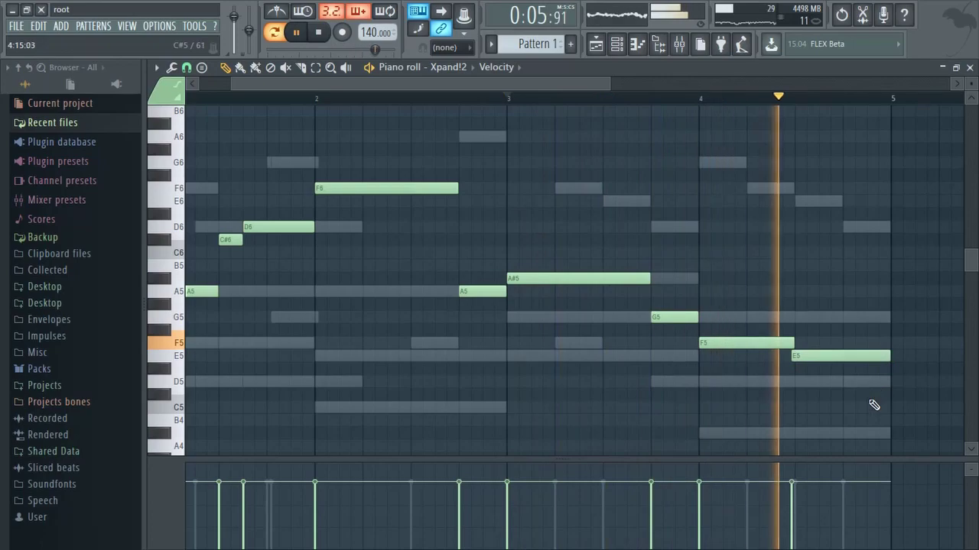
pyautogui.scroll(-2, 653, 395)
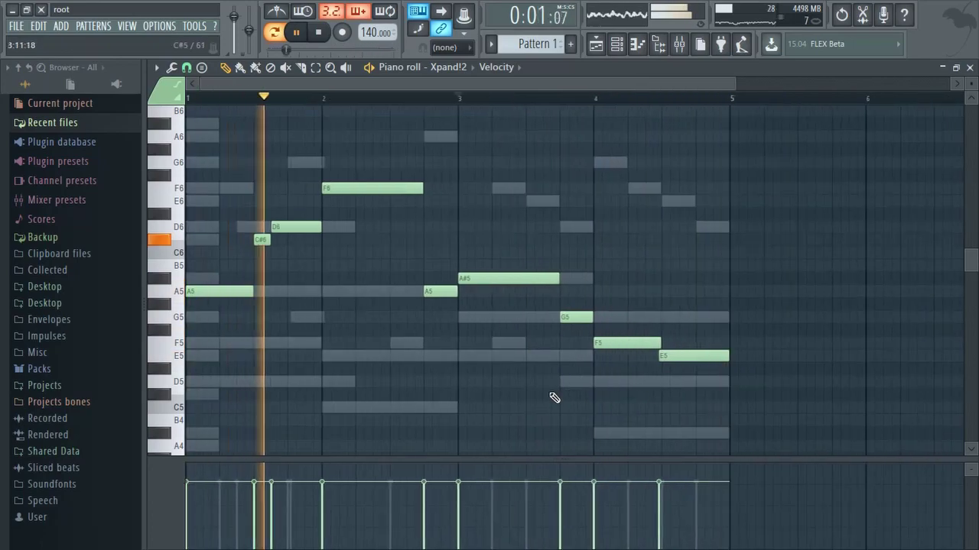
# Lower mixer track 4's volume slightly and close the Xpand!2 window
pyautogui.press('Tab')
pyautogui.press('Tab')
pyautogui.press('Tab')
pyautogui.press('Tab')
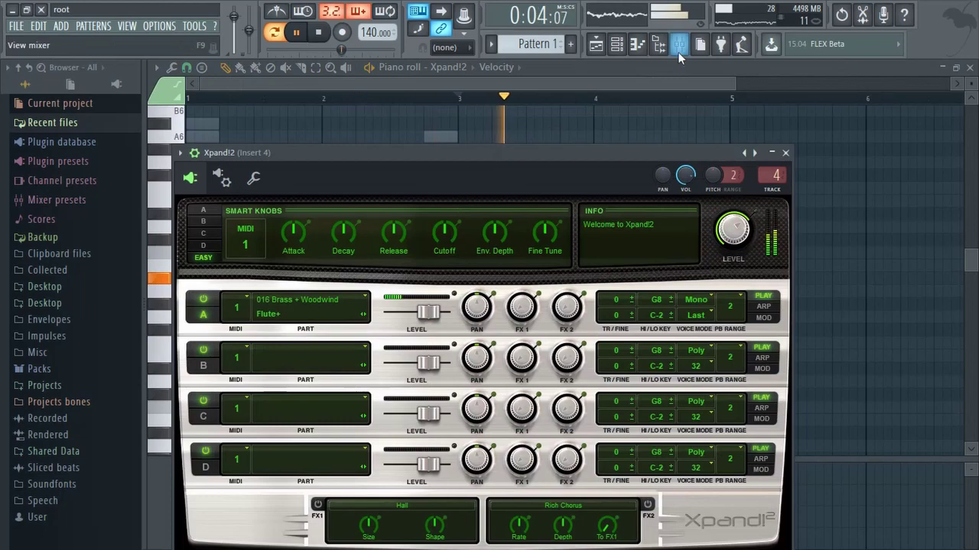
pyautogui.click(678, 47)
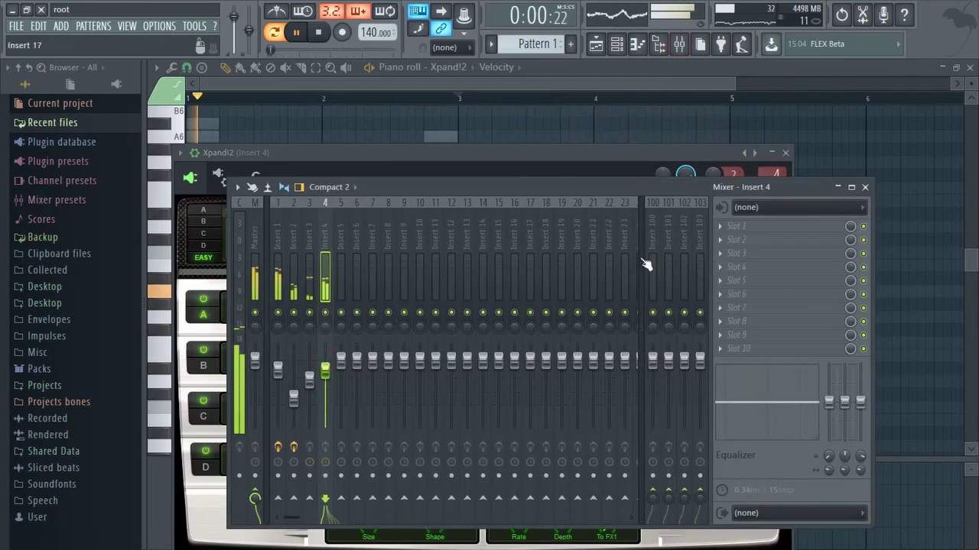
pyautogui.click(497, 159)
pyautogui.click(785, 153)
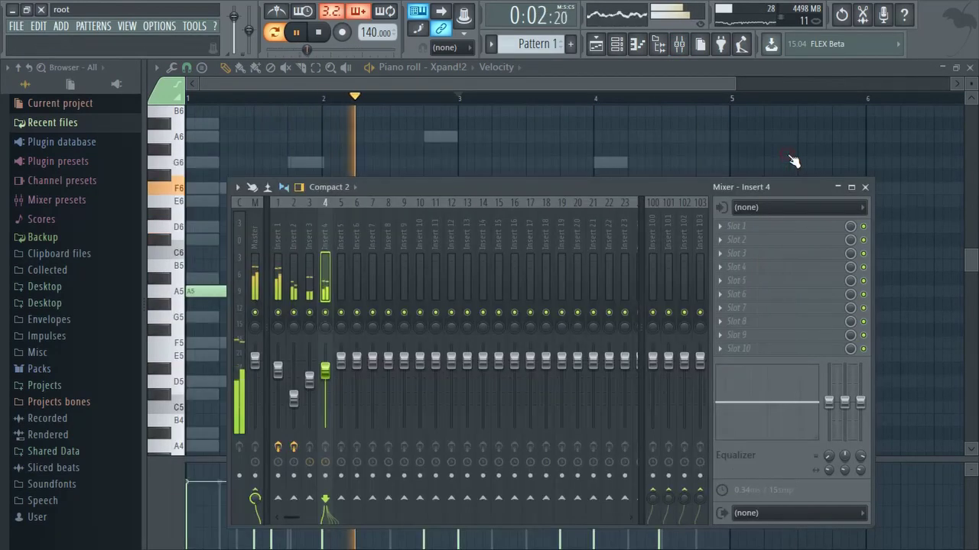
pyautogui.click(277, 268)
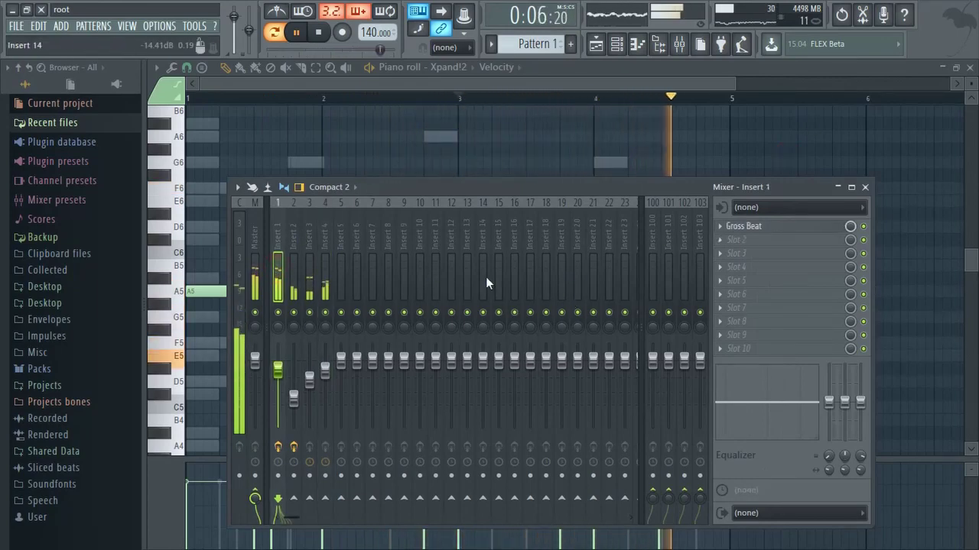
# Open Purity_2 and load the Celesta preset from the Bell & Perc category
pyautogui.press('F5')
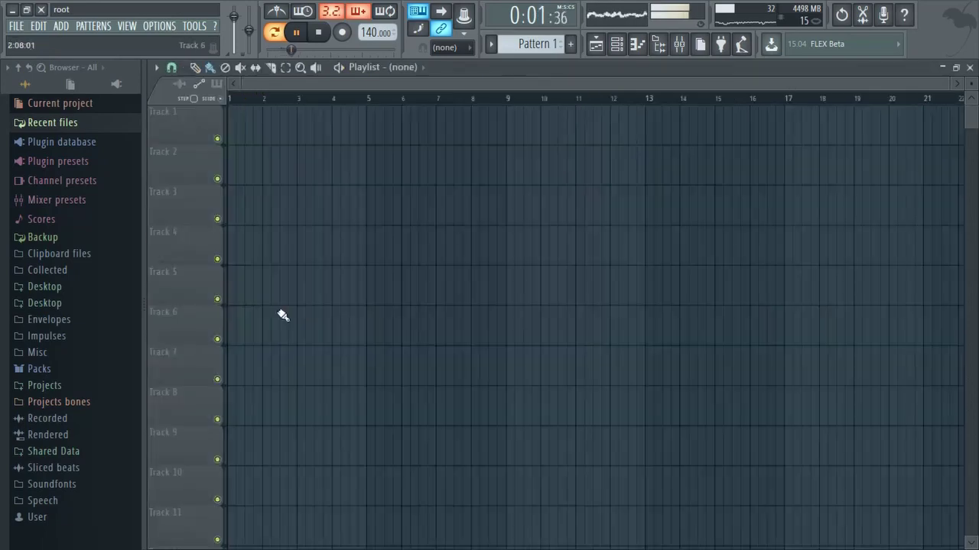
pyautogui.press('F7')
pyautogui.press('F6')
pyautogui.press('F9')
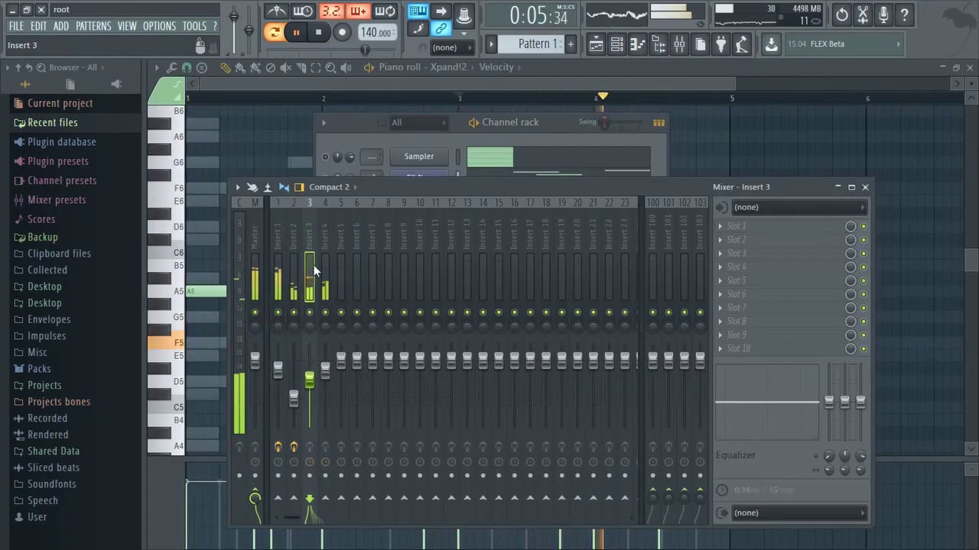
pyautogui.press('F7')
pyautogui.press('F6')
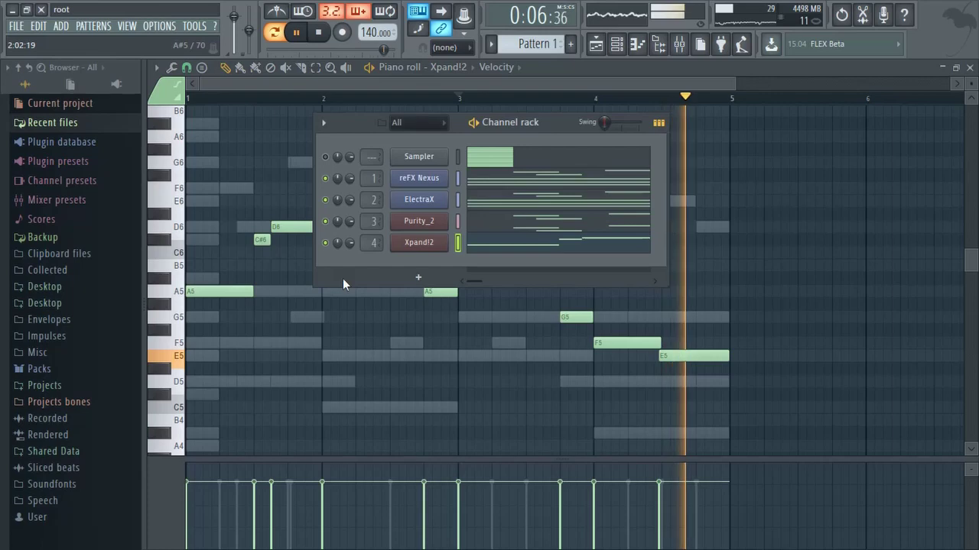
pyautogui.click(418, 218)
pyautogui.click(459, 331)
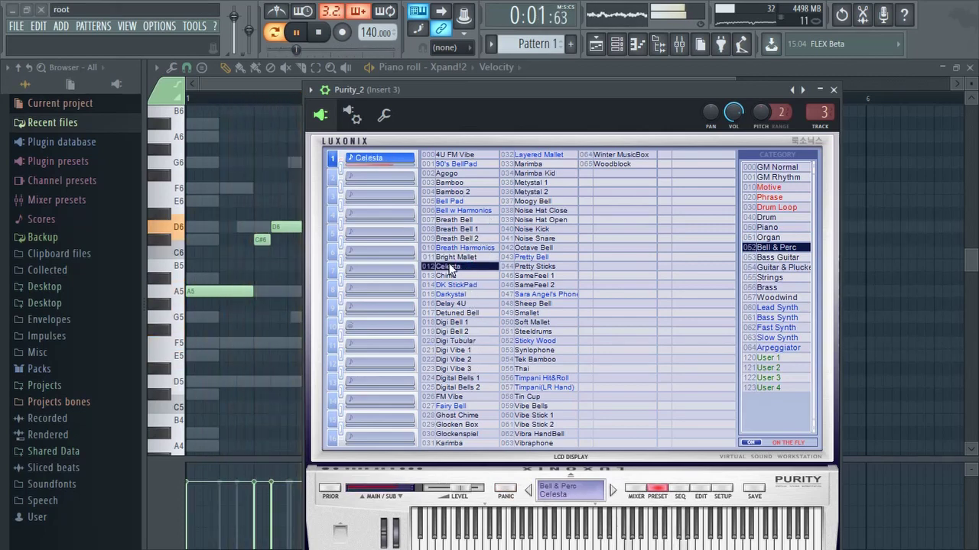
# Listen to Purity_2 alone by soloing its channel, restore the other channels, and solo mixer track 1
pyautogui.press('F6')
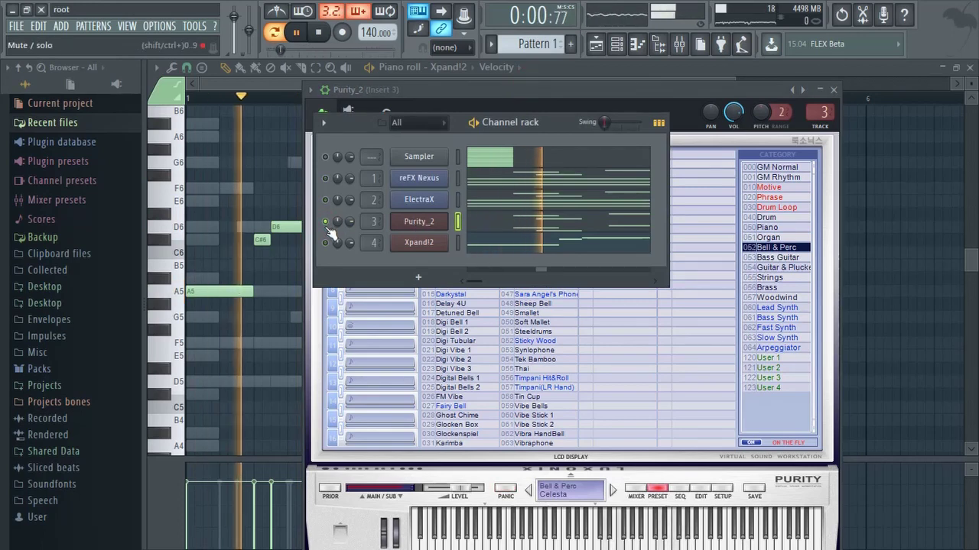
pyautogui.press('F9')
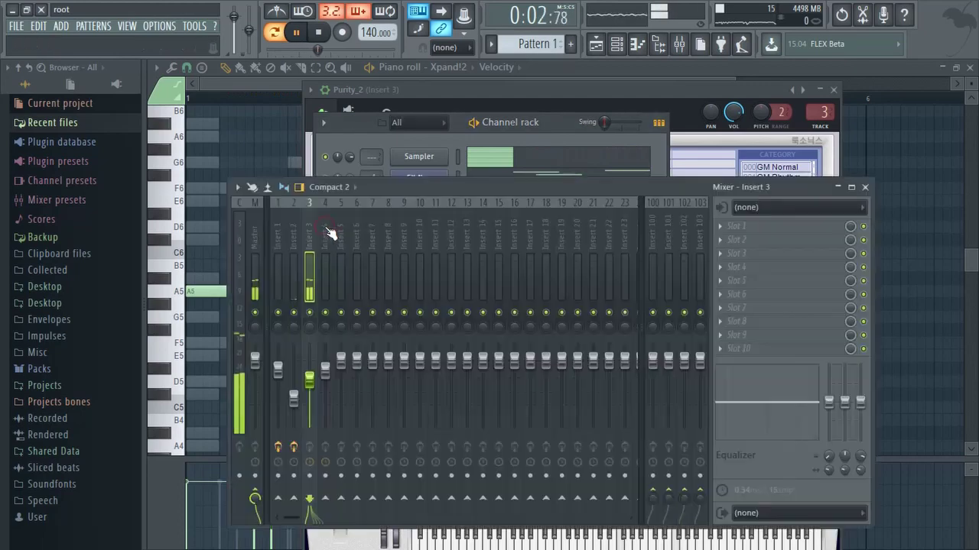
pyautogui.rightClick(278, 313)
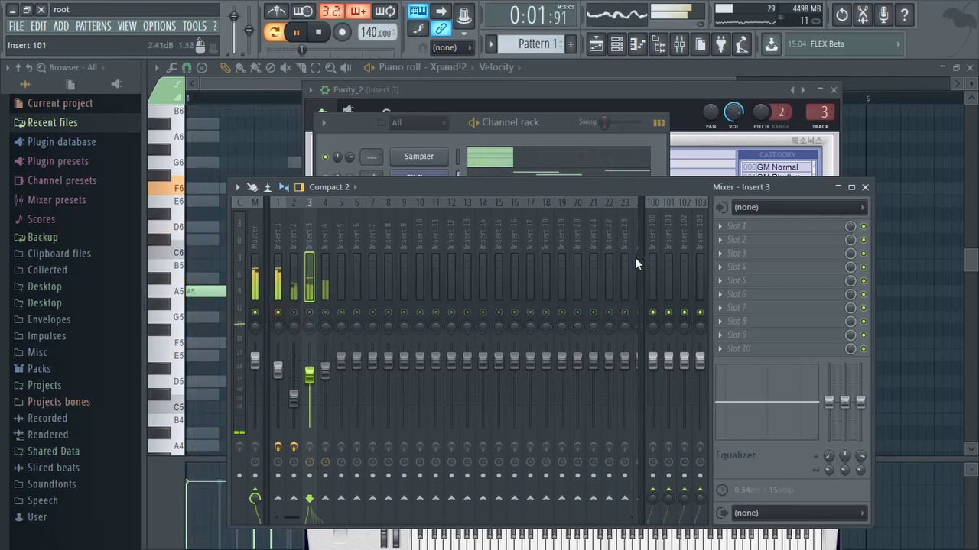
# Add Fruity parametric EQ 2 to mixer track 3 and shape it with low and high cuts and a boosted band 4
pyautogui.click(755, 229)
pyautogui.click(803, 474)
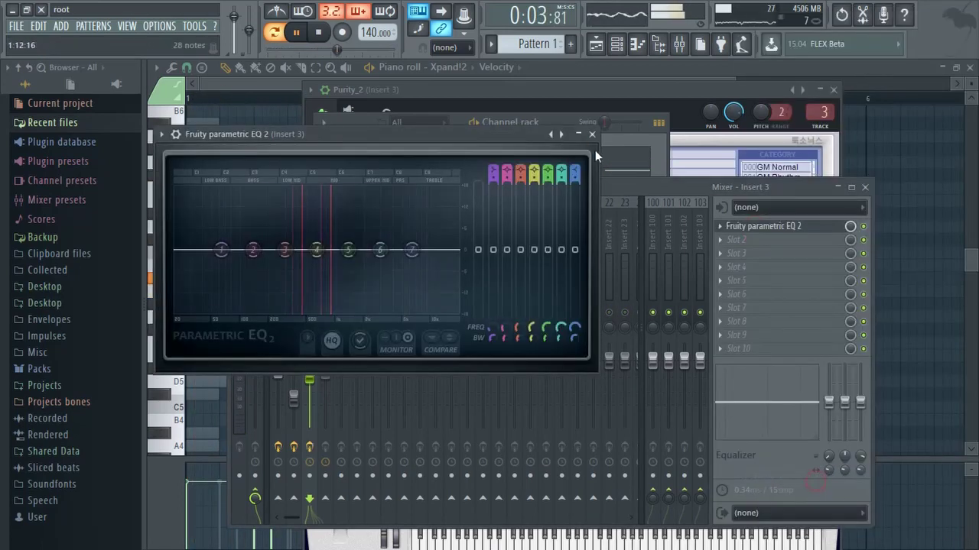
pyautogui.click(562, 137)
pyautogui.moveTo(329, 243); pyautogui.dragTo(335, 220)
pyautogui.moveTo(414, 266); pyautogui.dragTo(404, 266)
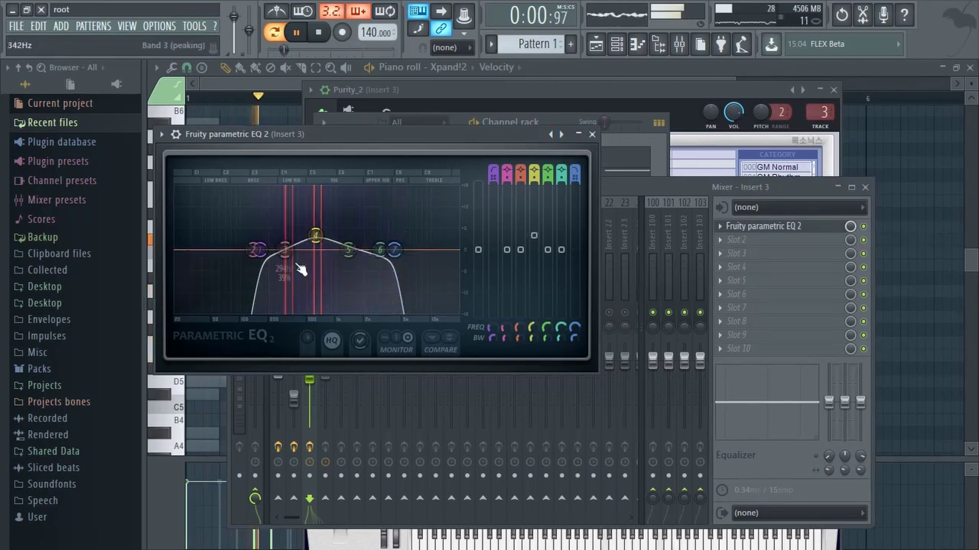
# Close the EQ window, lower mixer track 1's volume slightly, and solo mixer track 2
pyautogui.click(592, 134)
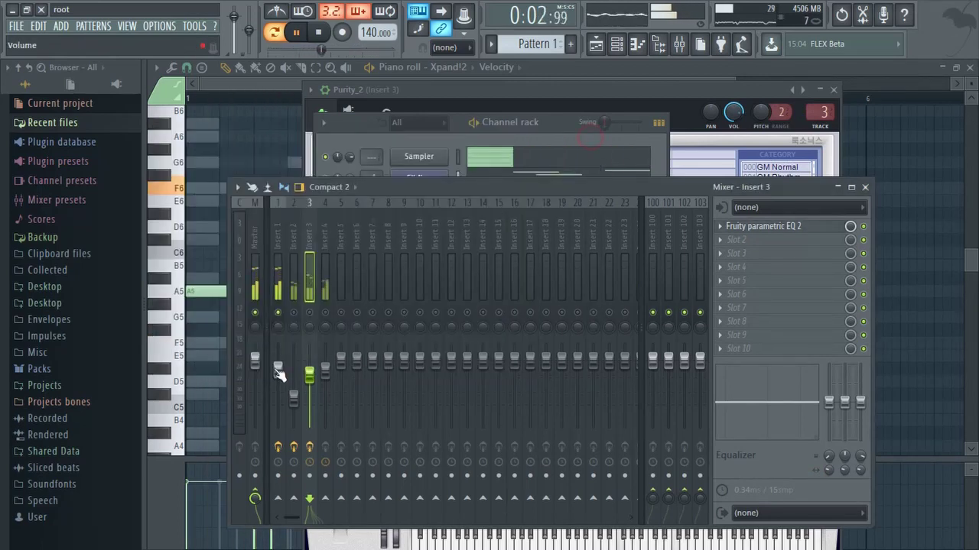
pyautogui.click(277, 370)
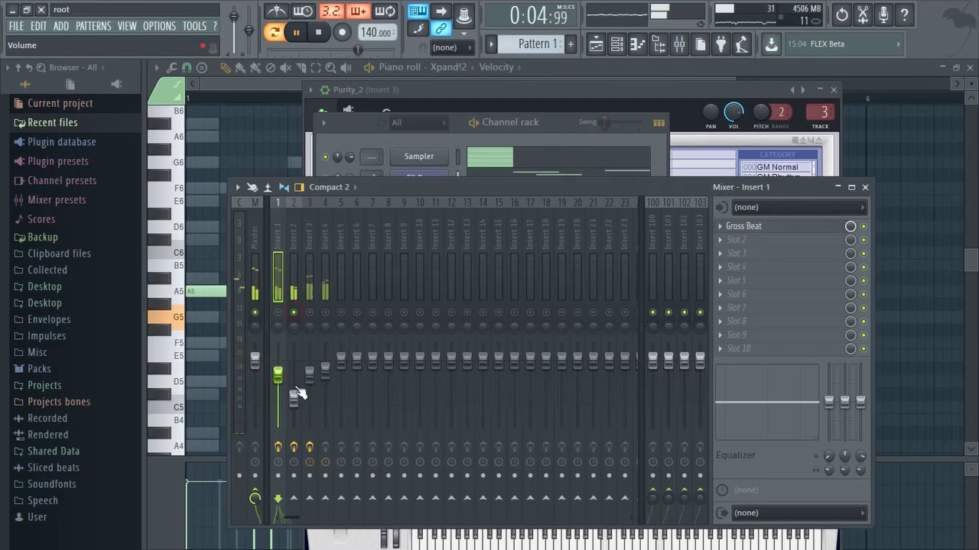
# Add Fruity parametric EQ 2 to mixer track 2 with low and high cuts and band 4 boosted about 6.7 dB at 616 Hz
pyautogui.click(764, 247)
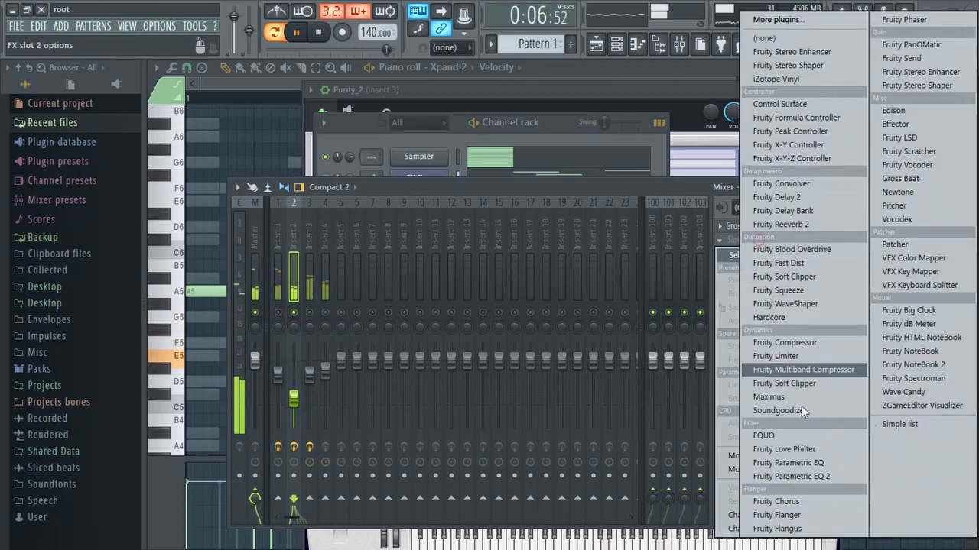
pyautogui.click(820, 478)
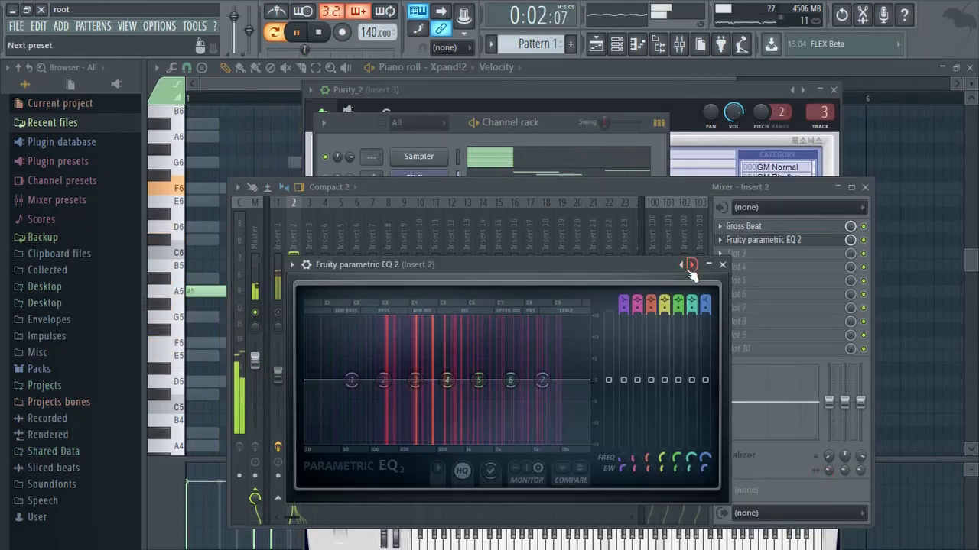
pyautogui.scroll(-2, 624, 300)
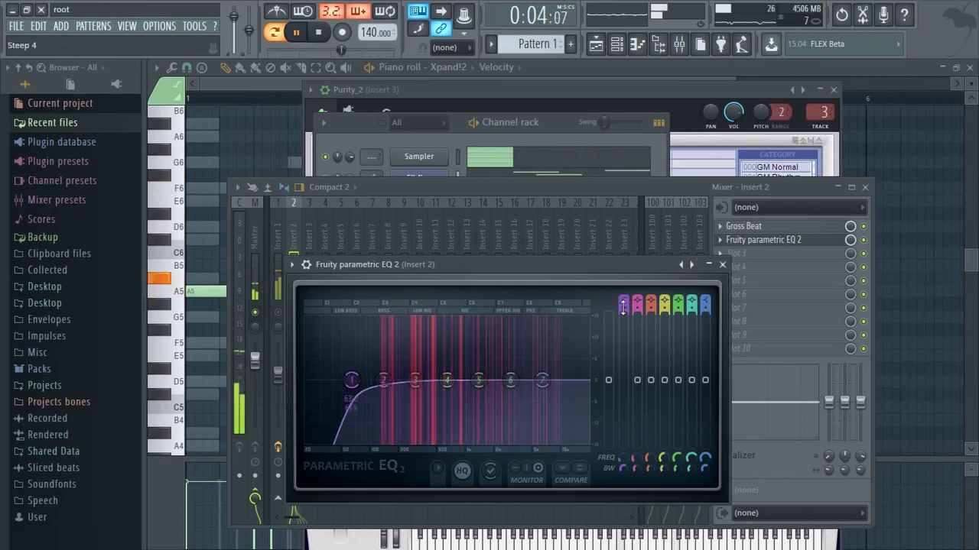
pyautogui.moveTo(356, 393); pyautogui.dragTo(403, 396)
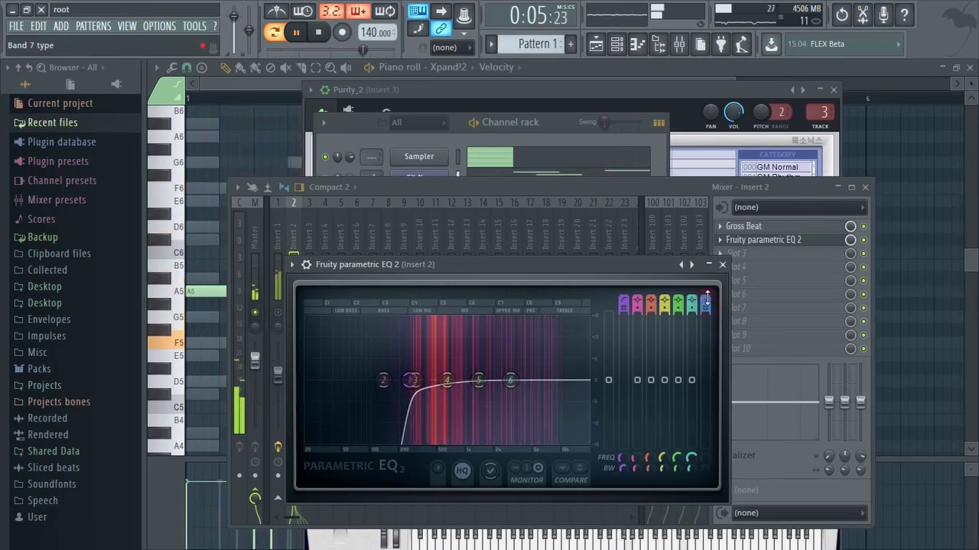
pyautogui.moveTo(706, 299); pyautogui.dragTo(707, 292)
pyautogui.moveTo(569, 399); pyautogui.dragTo(527, 398)
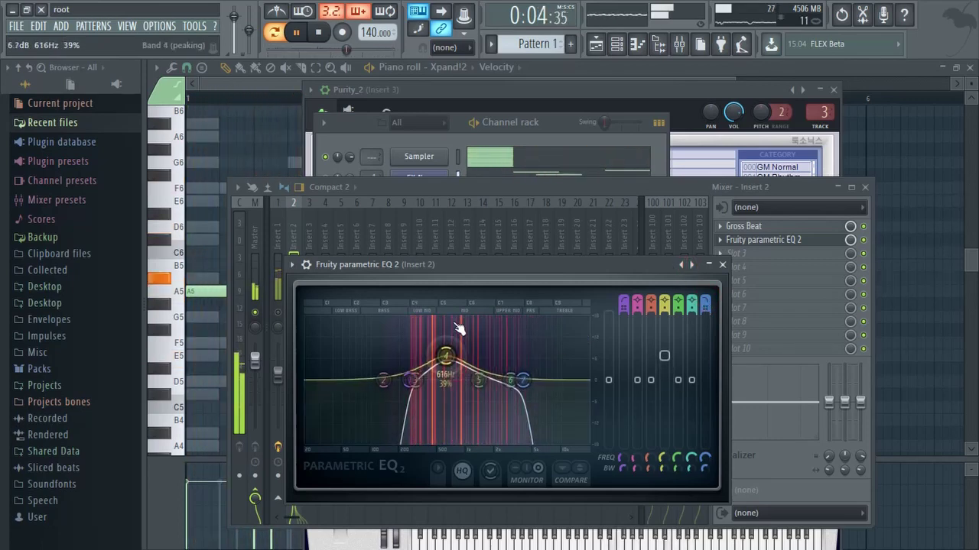
pyautogui.click(722, 265)
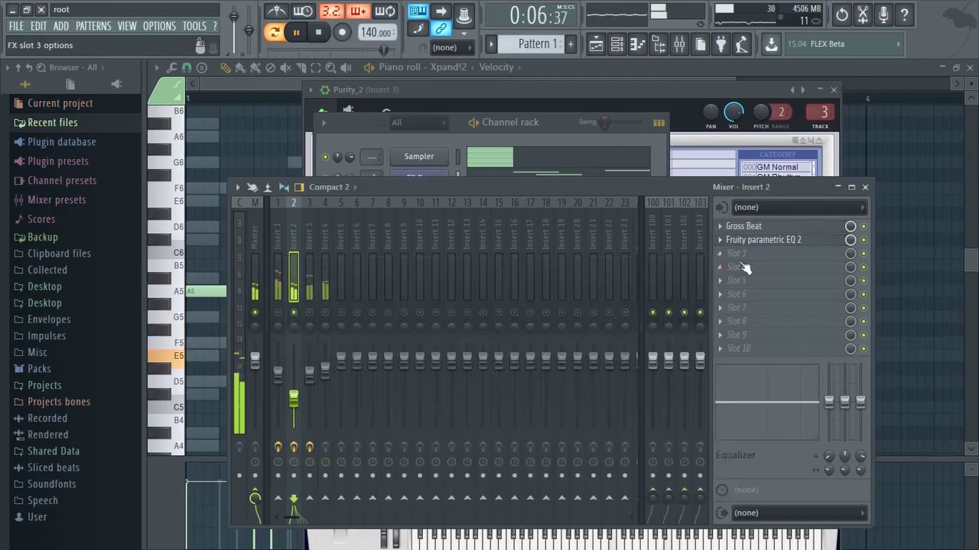
# Add Fruity Stereo Shaper with the Delay preset to mixer track 2 and lower the track's volume slightly
pyautogui.click(742, 253)
pyautogui.moveTo(743, 256)
pyautogui.click(825, 65)
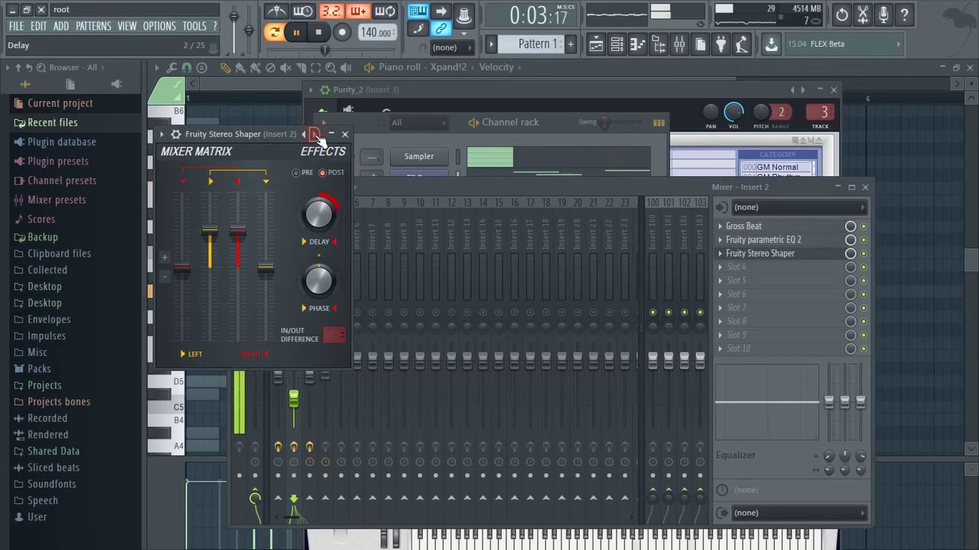
pyautogui.click(345, 134)
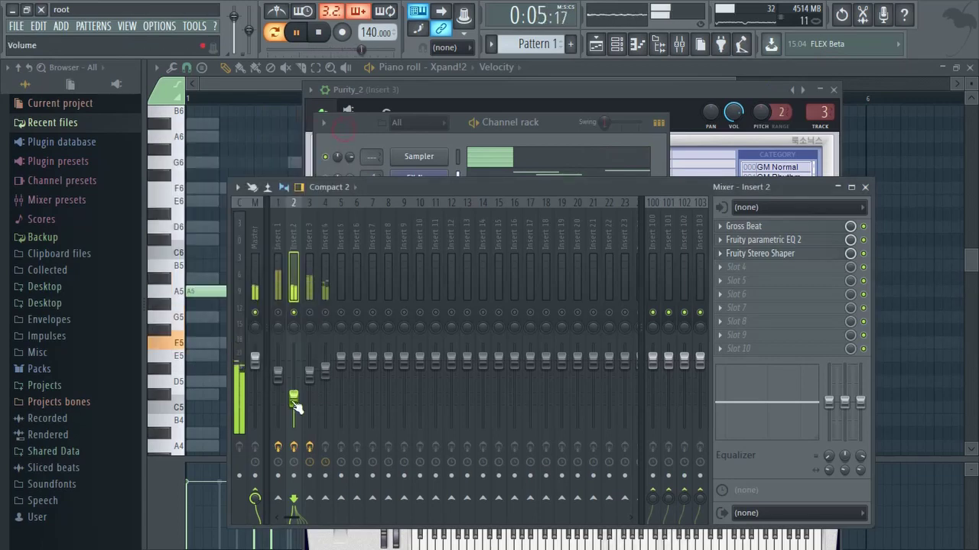
# Unmute mixer track 3, raise its EQ's band 7 low-pass frequency to about 7882 Hz, and lower the track's volume slightly
pyautogui.click(310, 323)
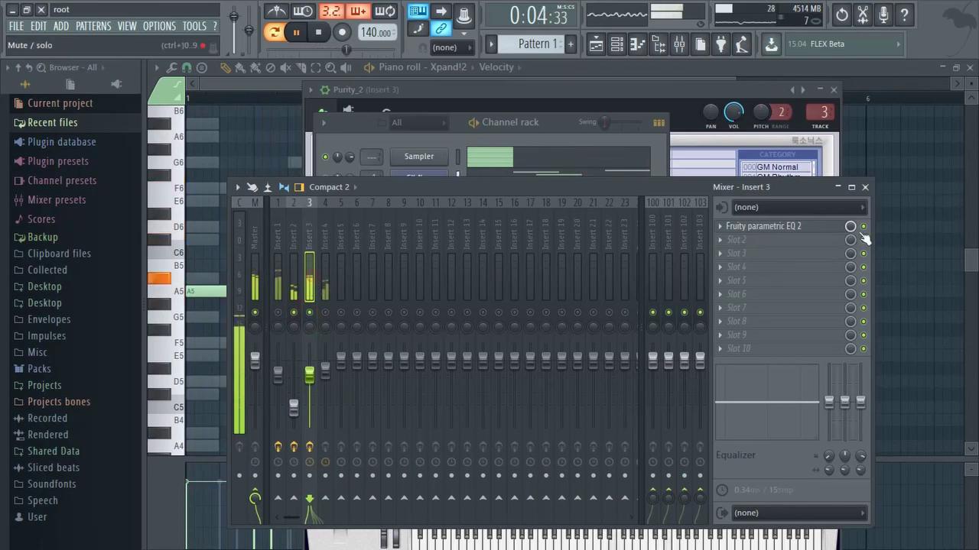
pyautogui.click(767, 226)
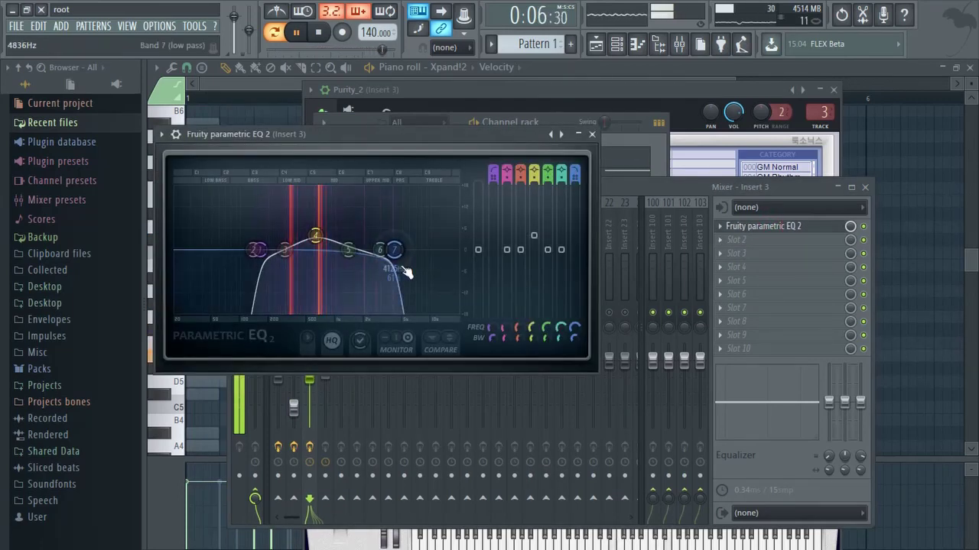
pyautogui.moveTo(406, 272); pyautogui.dragTo(436, 269)
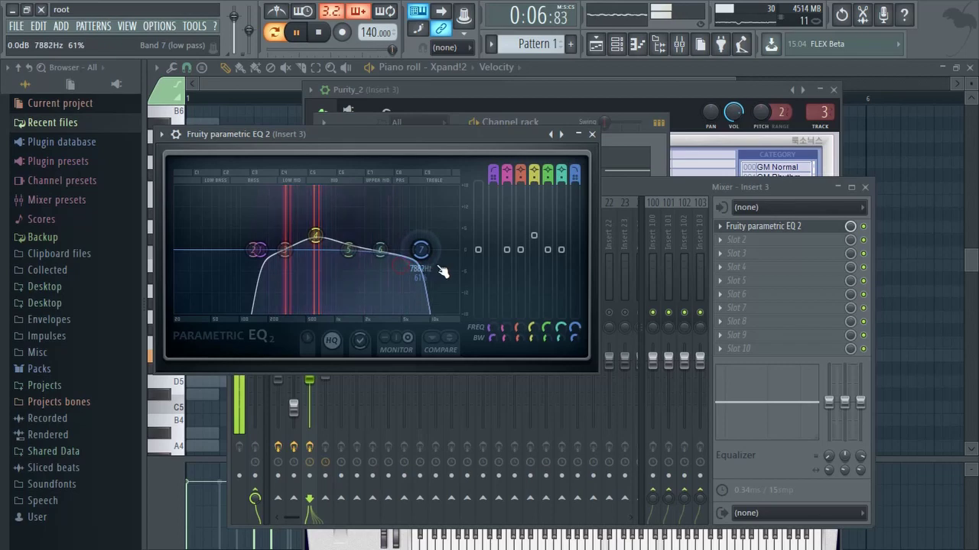
pyautogui.click(592, 134)
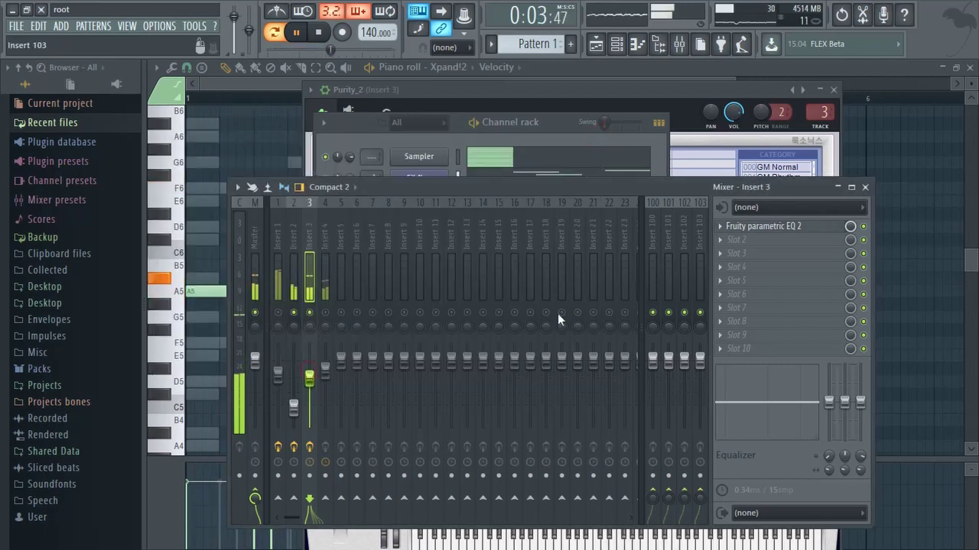
# Add Fruity Reeverb 2 with The Venue preset to mixer track 3 and set the track's volume to about 67%
pyautogui.click(753, 243)
pyautogui.click(773, 225)
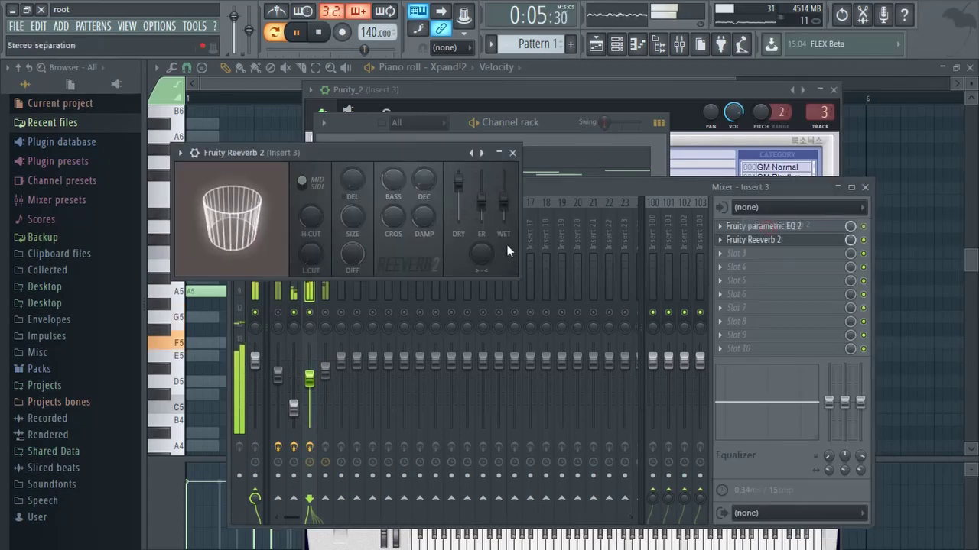
pyautogui.click(497, 152)
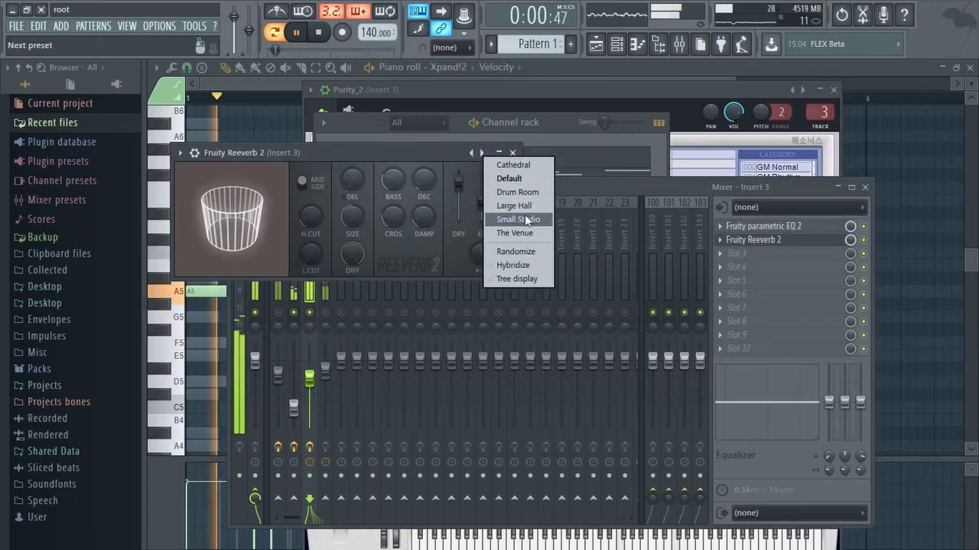
pyautogui.click(526, 231)
pyautogui.click(512, 153)
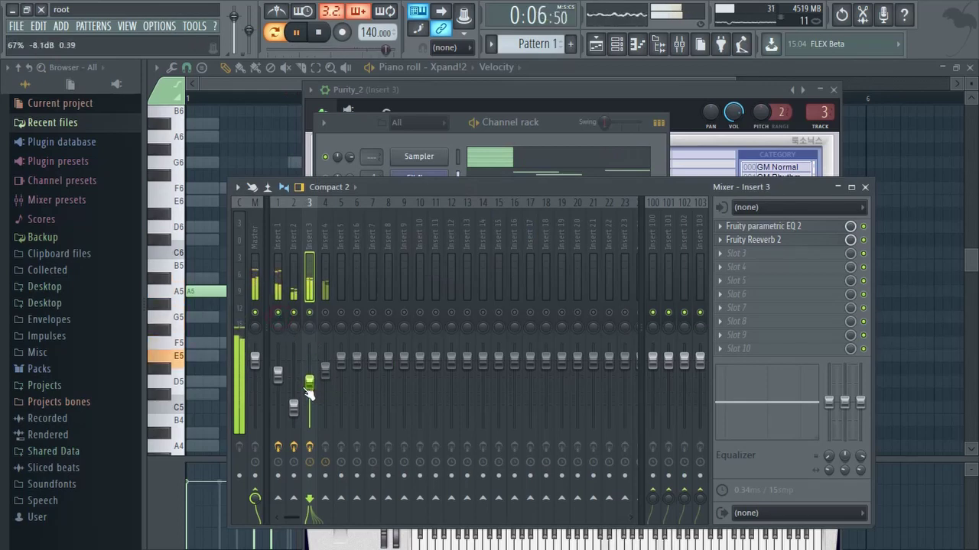
# Unmute mixer track 4, lower its volume, and add Fruity parametric EQ 2 with low and high cuts and a boosted band 4
pyautogui.click(324, 310)
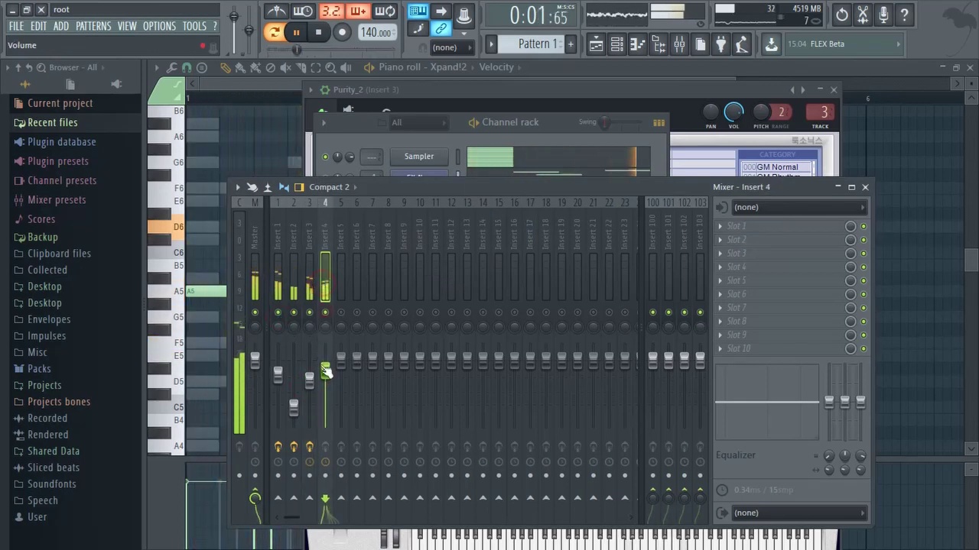
pyautogui.click(781, 226)
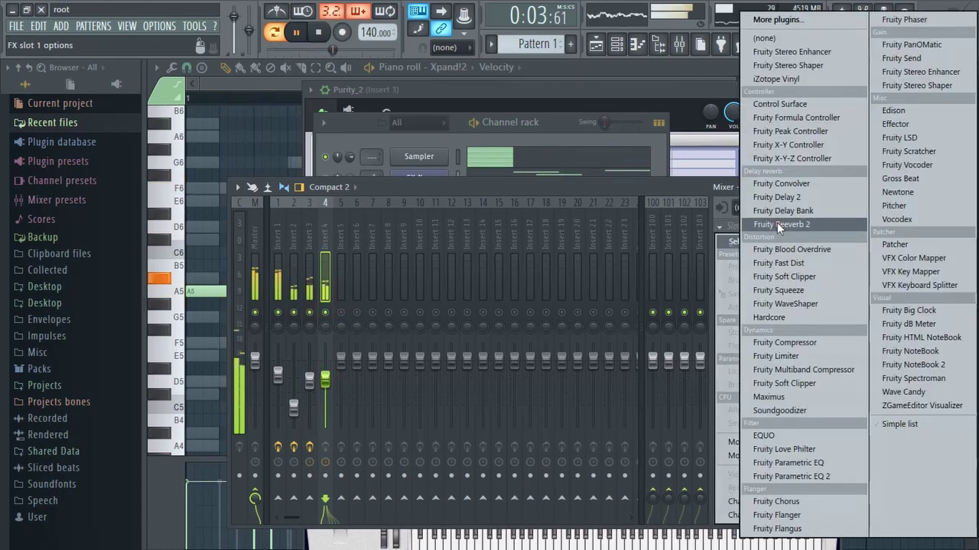
pyautogui.click(799, 477)
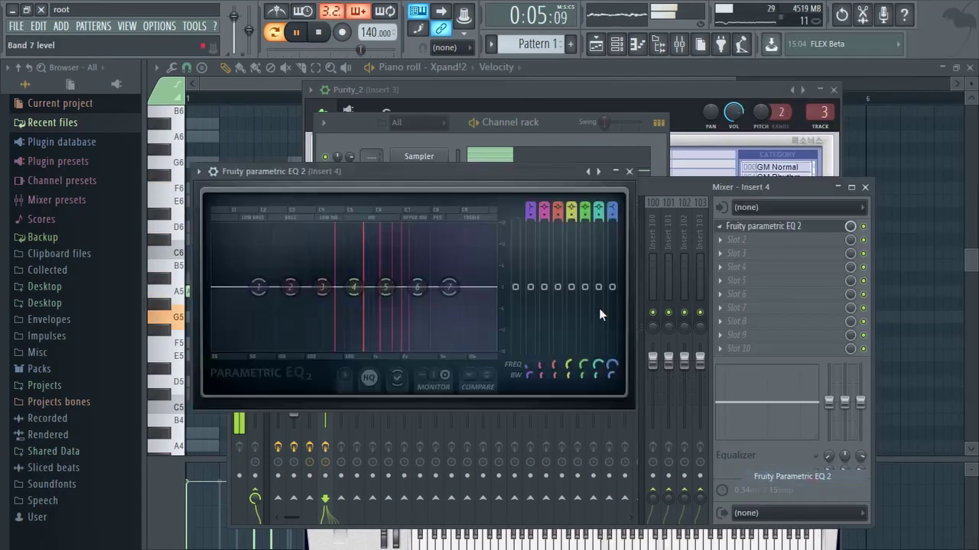
pyautogui.click(599, 172)
pyautogui.moveTo(354, 286); pyautogui.dragTo(353, 270)
pyautogui.click(761, 226)
# Add Fruity Reeverb 2 to mixer track 4 with a higher wet level and larger room size, and review the track's EQ curve
pyautogui.click(735, 239)
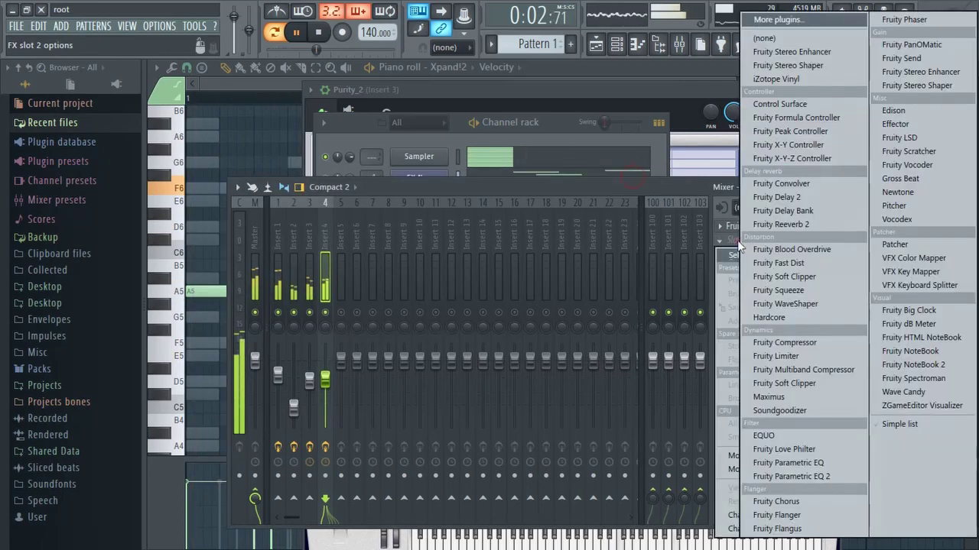
pyautogui.click(787, 229)
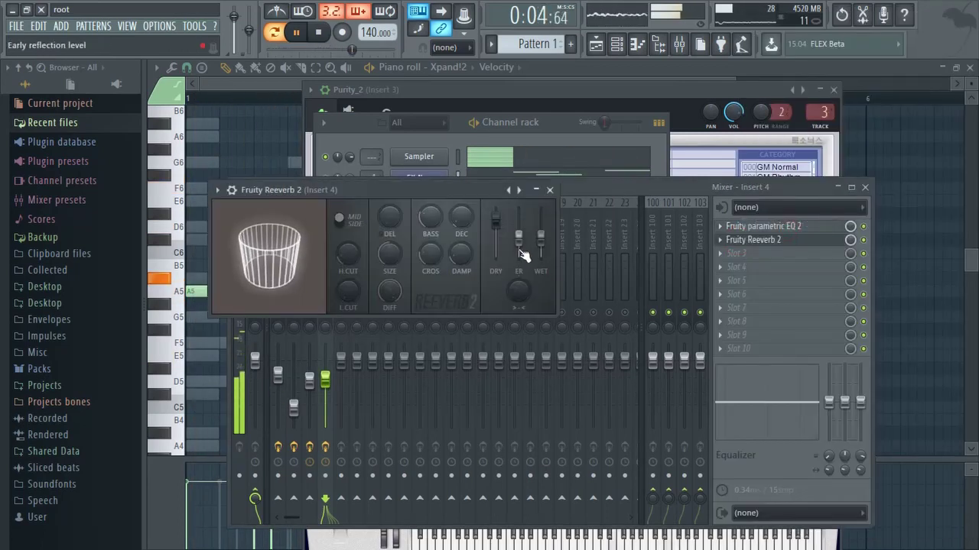
pyautogui.moveTo(541, 239); pyautogui.dragTo(544, 232)
pyautogui.moveTo(287, 283); pyautogui.dragTo(298, 284)
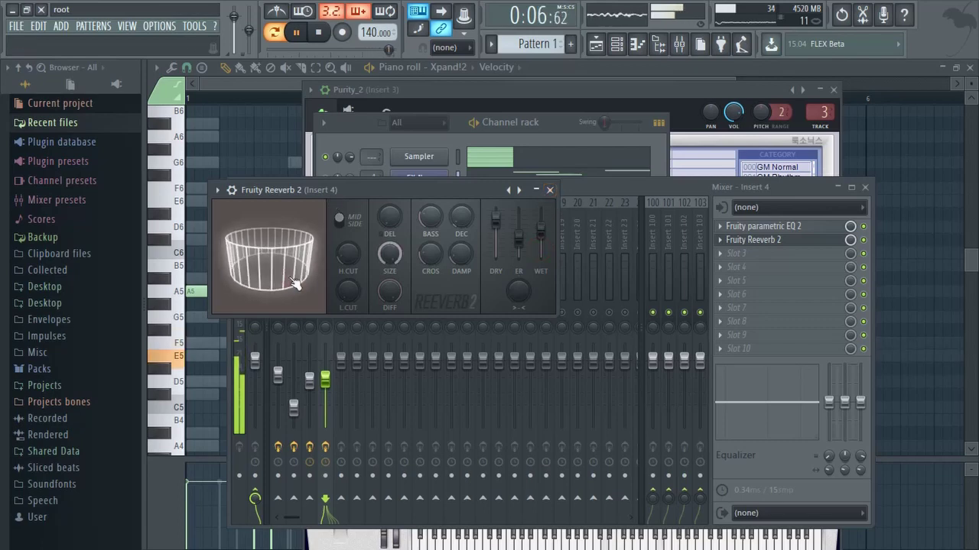
pyautogui.click(549, 190)
pyautogui.click(740, 229)
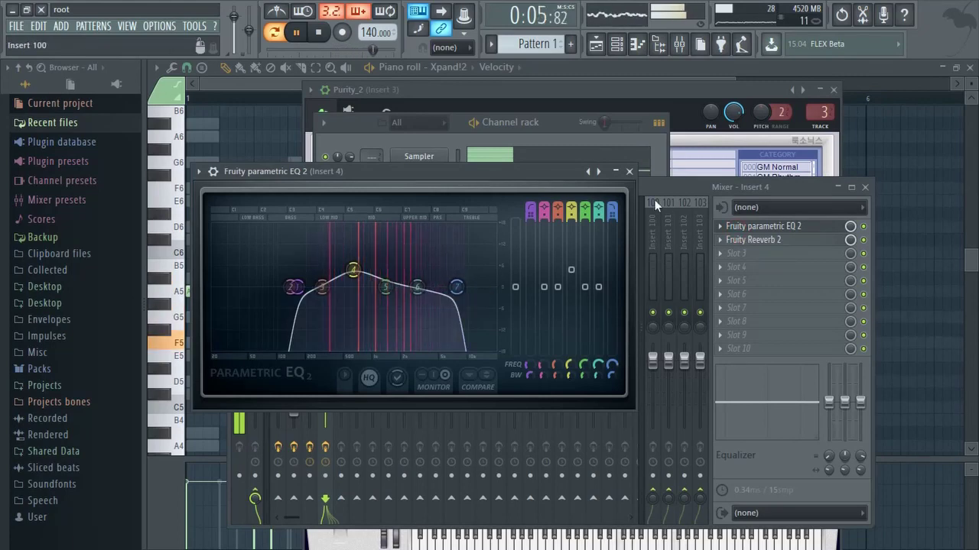
pyautogui.click(629, 172)
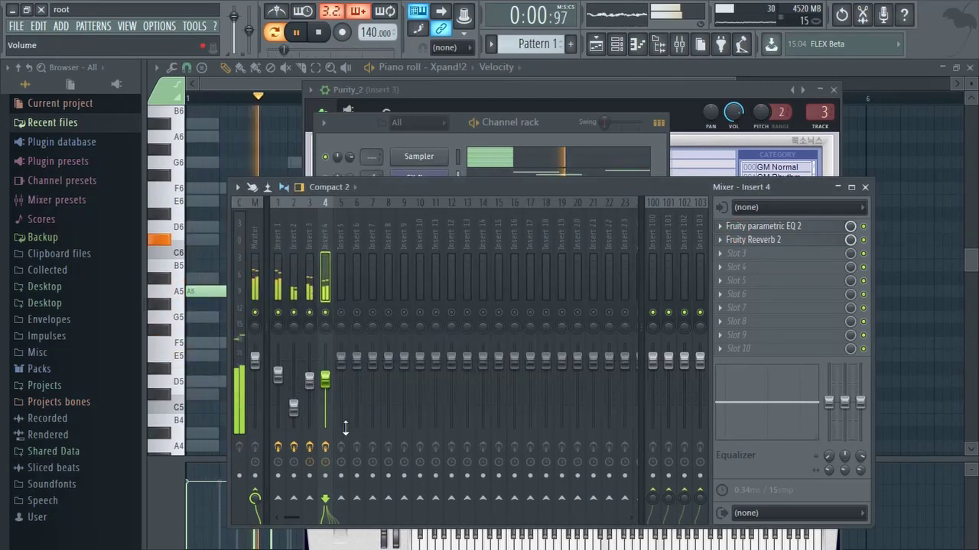
# Add iZotope Vinyl to mixer track 1 with the year set to 1960 and the warp depth to about 30.61%
pyautogui.click(276, 268)
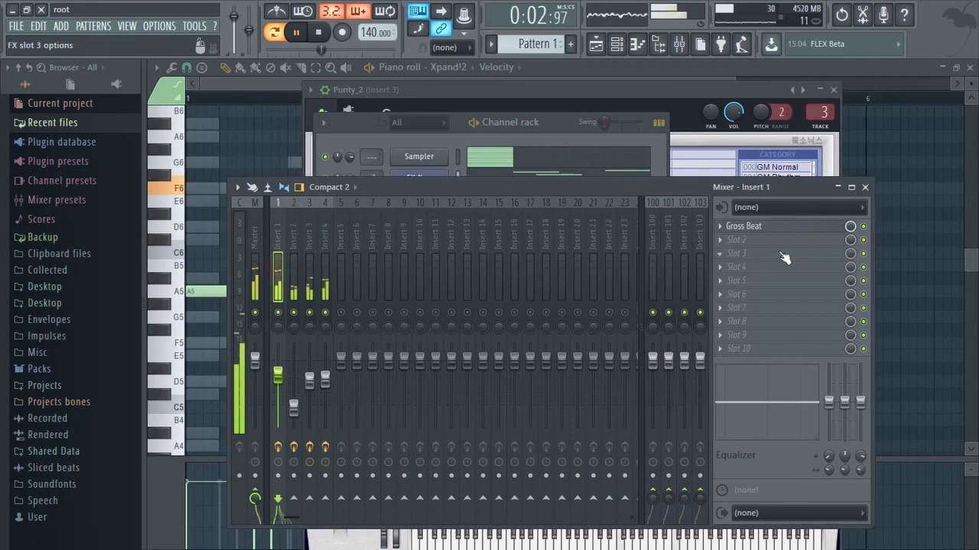
pyautogui.click(730, 243)
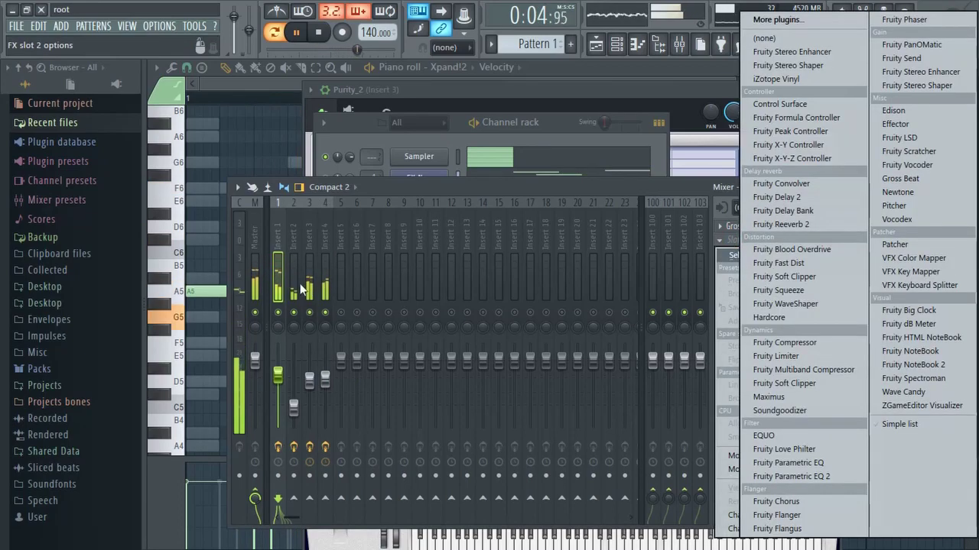
pyautogui.click(300, 289)
pyautogui.click(759, 249)
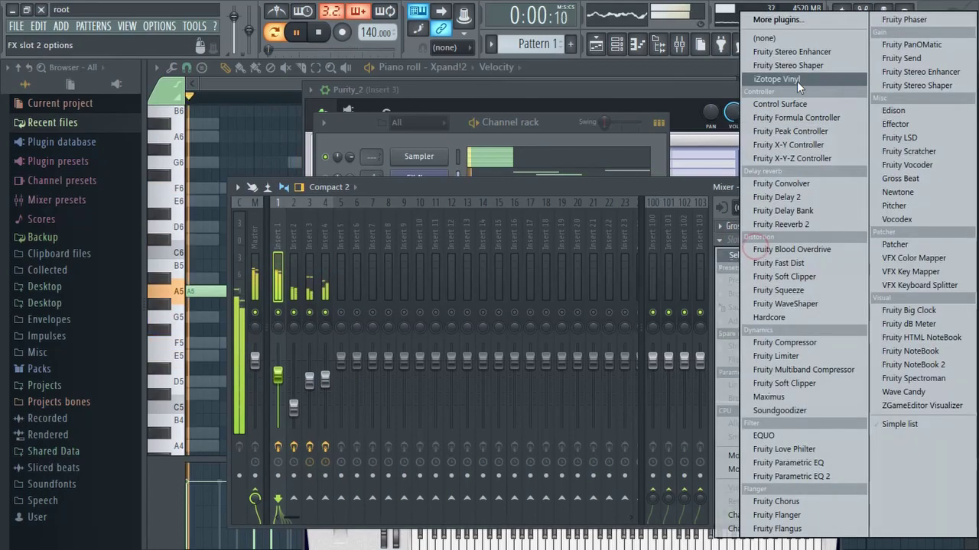
pyautogui.click(797, 81)
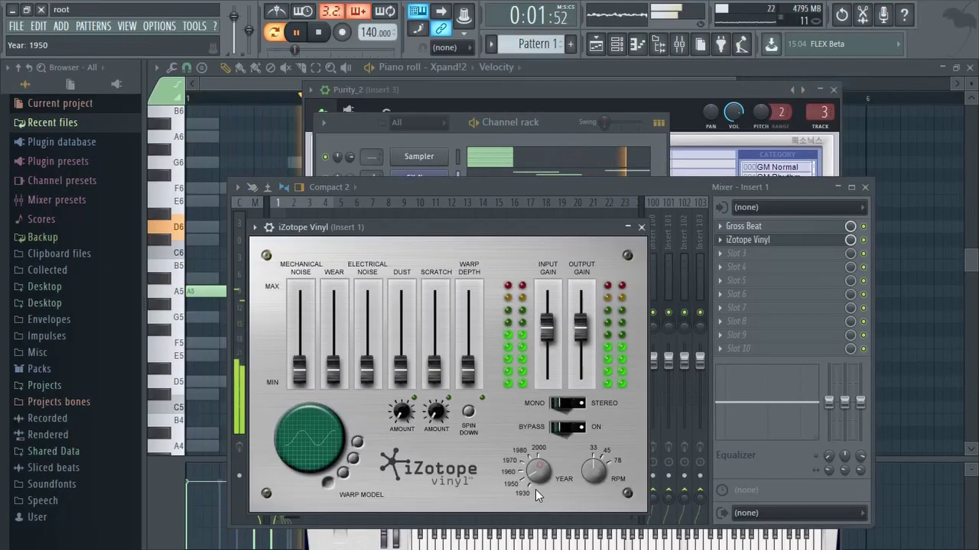
pyautogui.moveTo(535, 491); pyautogui.dragTo(520, 478)
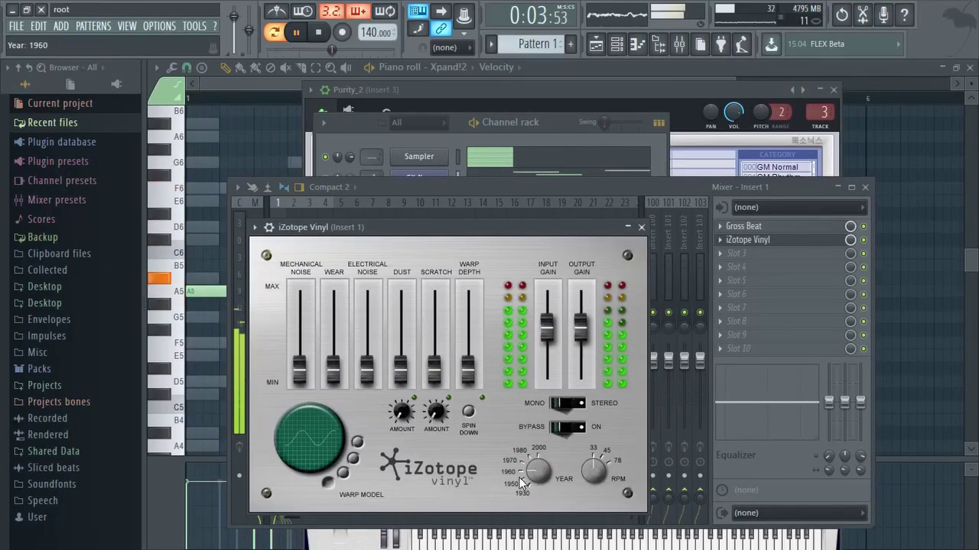
pyautogui.moveTo(468, 367); pyautogui.dragTo(466, 353)
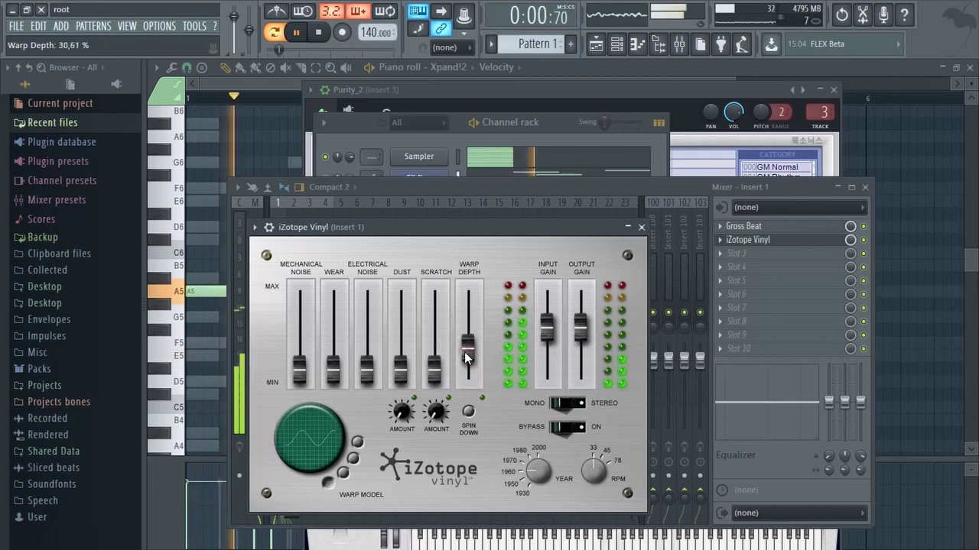
pyautogui.click(642, 227)
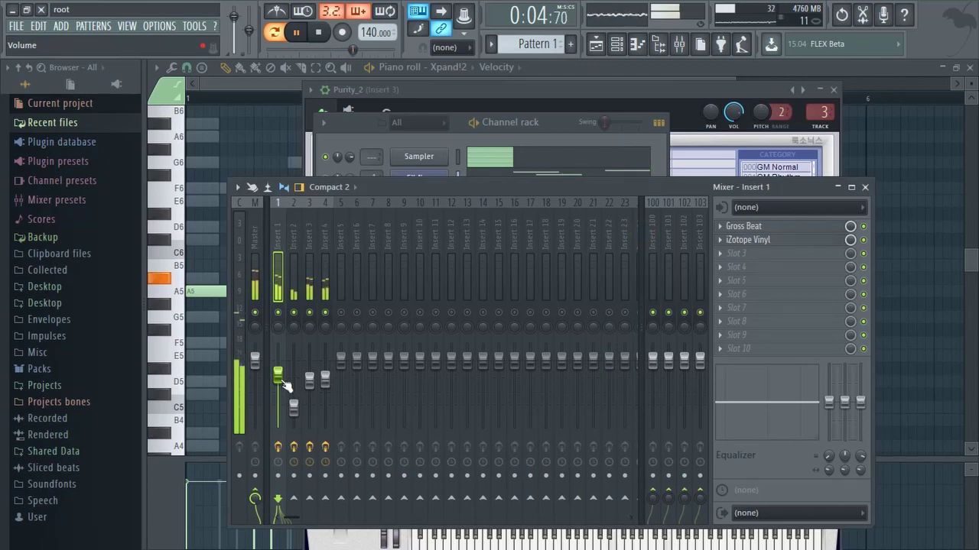
# Fine-tune the volumes of mixer tracks 1 and 4 and add Fruity delay bank to track 4
pyautogui.moveTo(284, 386); pyautogui.dragTo(325, 374)
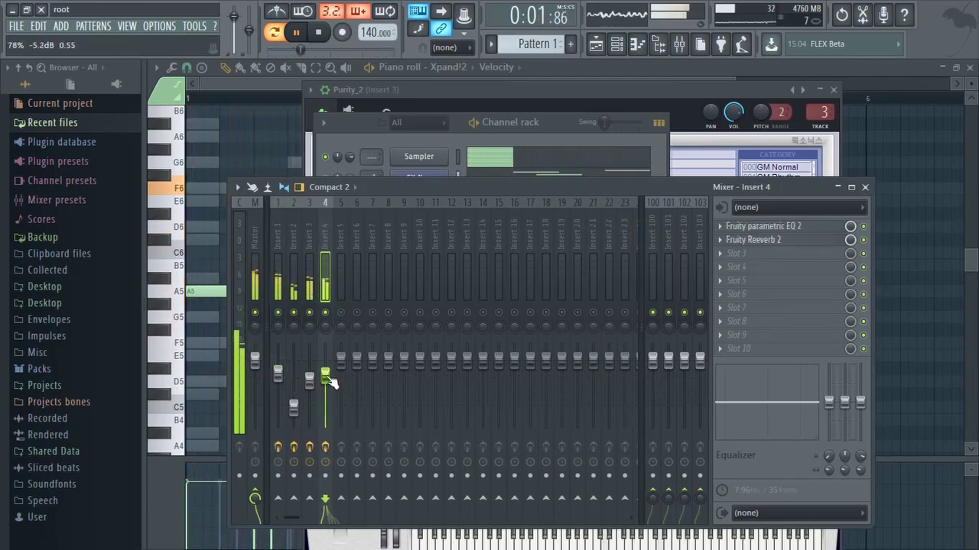
pyautogui.click(745, 257)
pyautogui.click(782, 211)
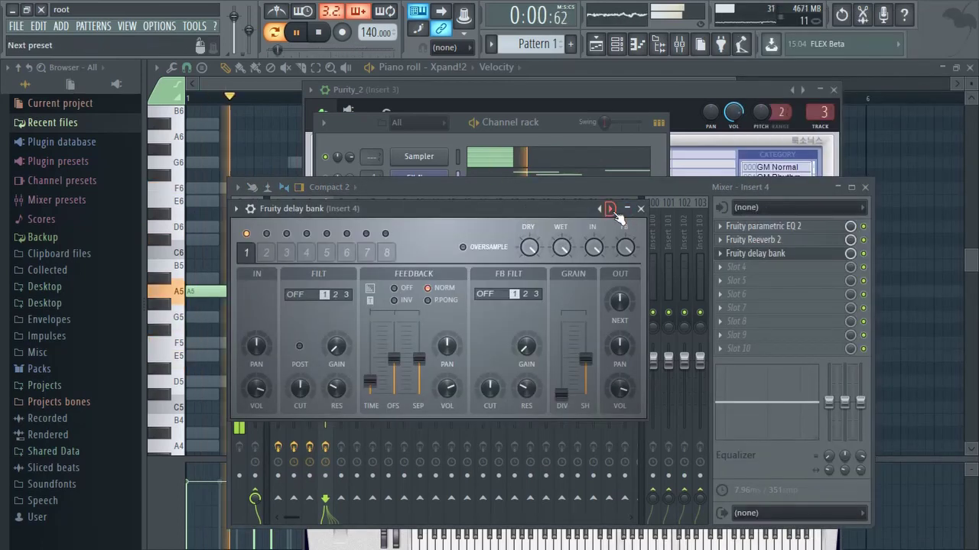
pyautogui.click(641, 209)
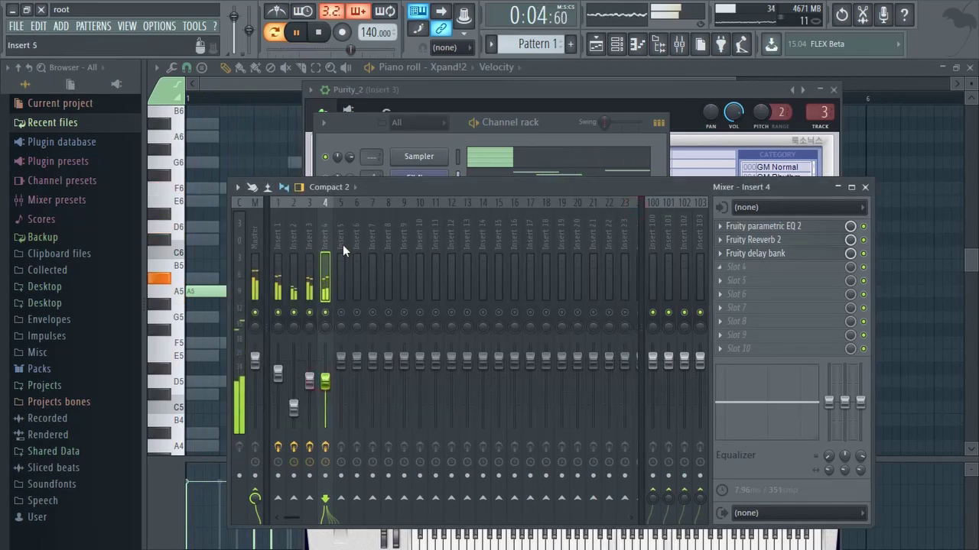
# Raise the volumes of mixer tracks 1, 2 and 3 slightly, with track 3 at 75%, and close the mixer and Purity windows
pyautogui.rightClick(279, 312)
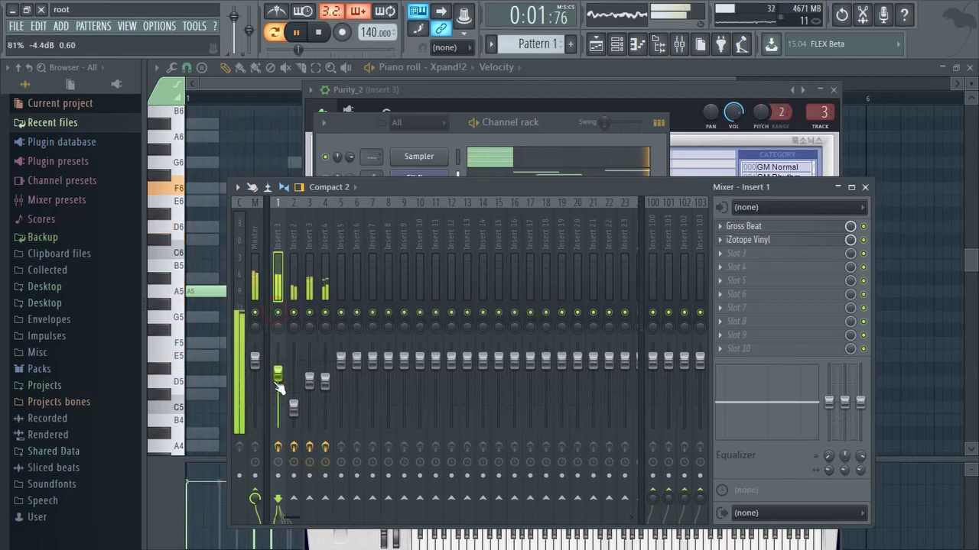
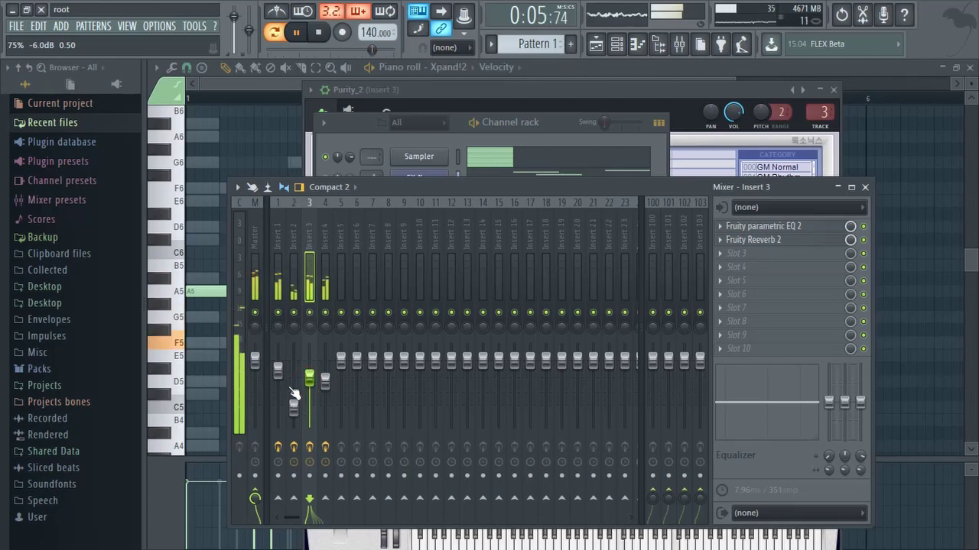
pyautogui.rightClick(292, 315)
pyautogui.rightClick(293, 314)
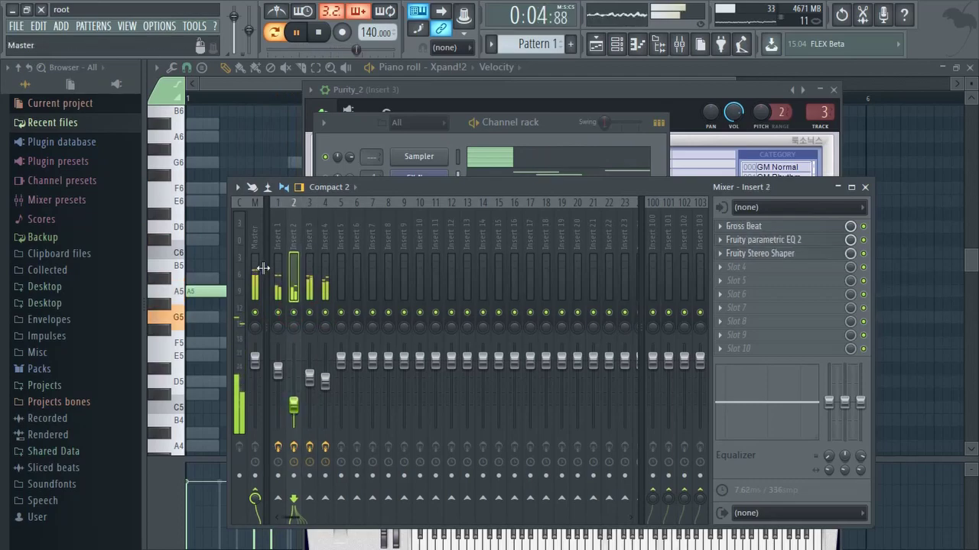
pyautogui.click(865, 187)
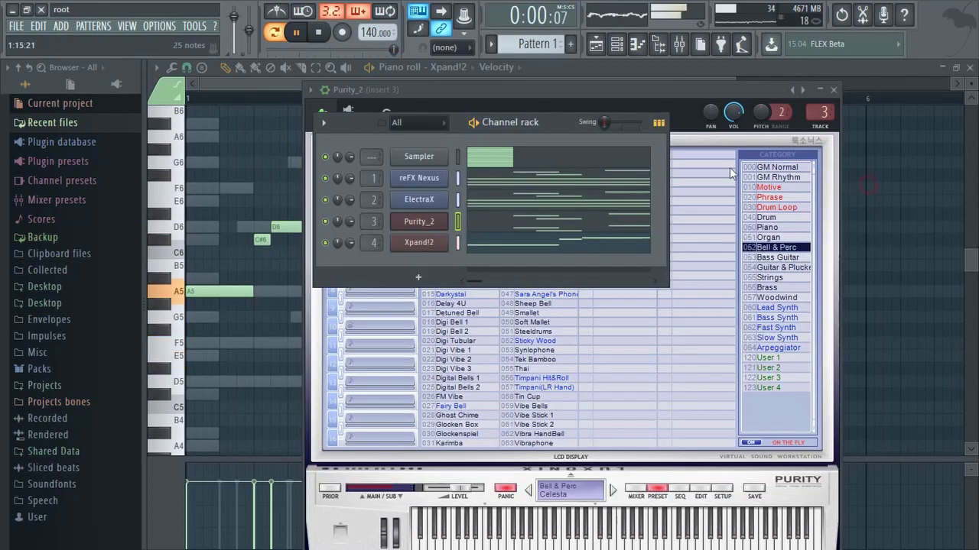
pyautogui.click(834, 91)
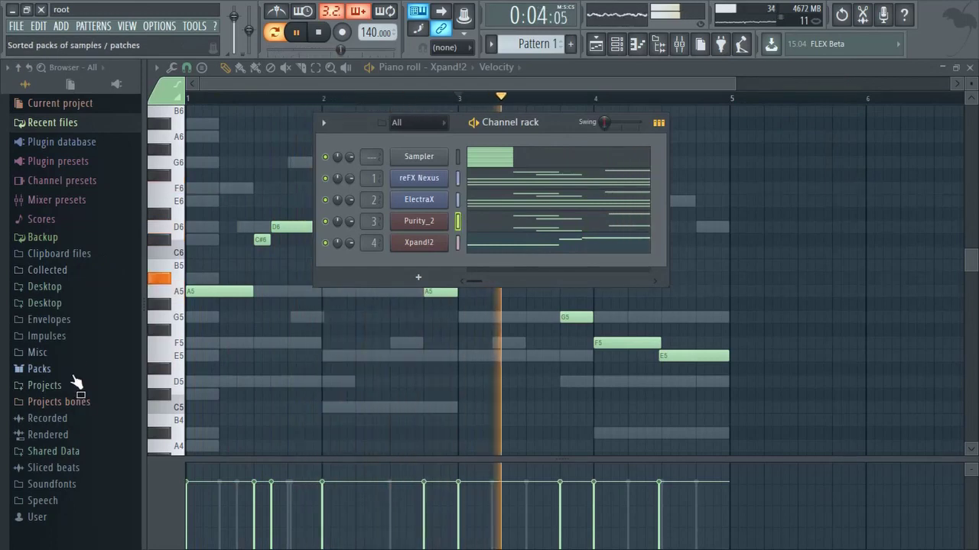
# Save the project as 444 in the Projects folder
pyautogui.hotkey('ctrl', 'shift', 's')
pyautogui.write('44')
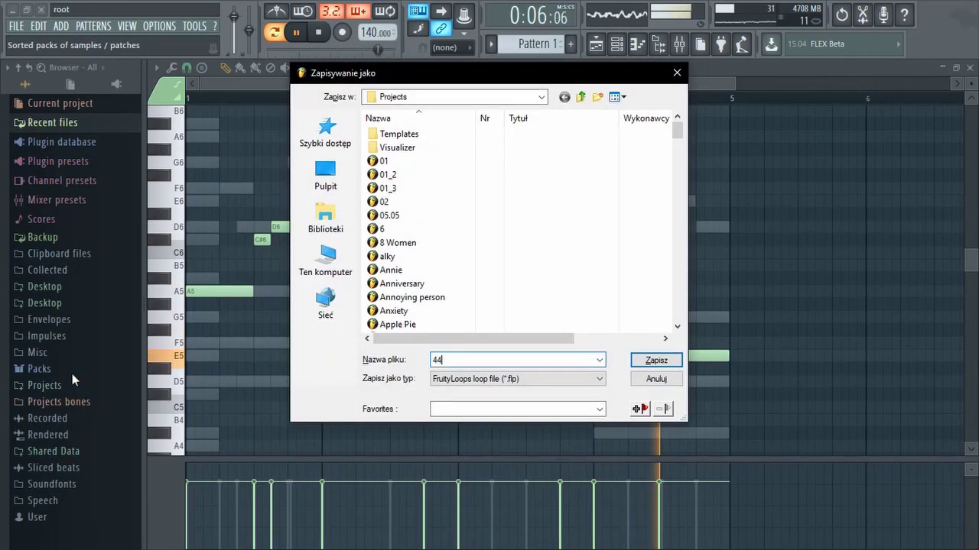
pyautogui.write('4')
pyautogui.press('Return')
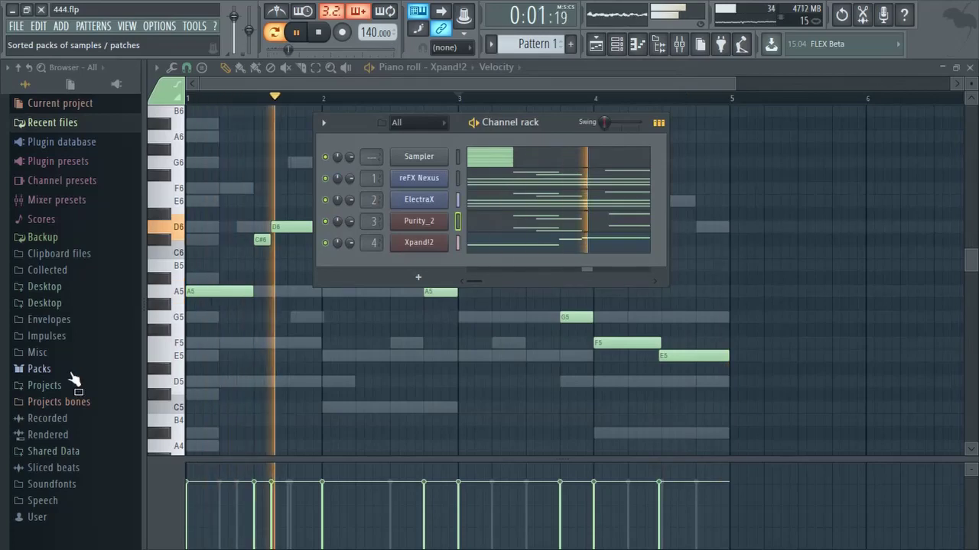
# Add the Perc [ Metro ] sample from Packs > Drums > Normalized > Percs > Rim Shots as a new channel
pyautogui.click(70, 372)
pyautogui.click(75, 387)
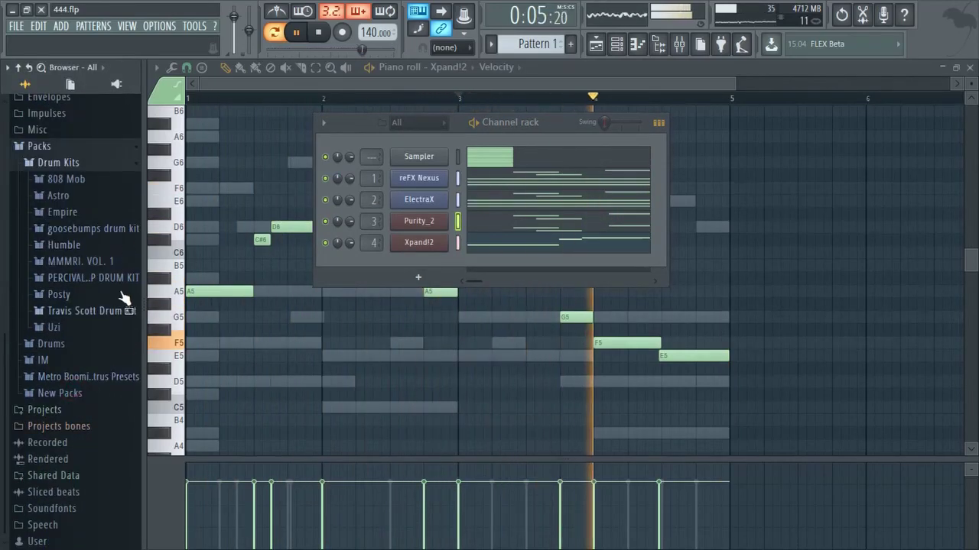
pyautogui.click(107, 344)
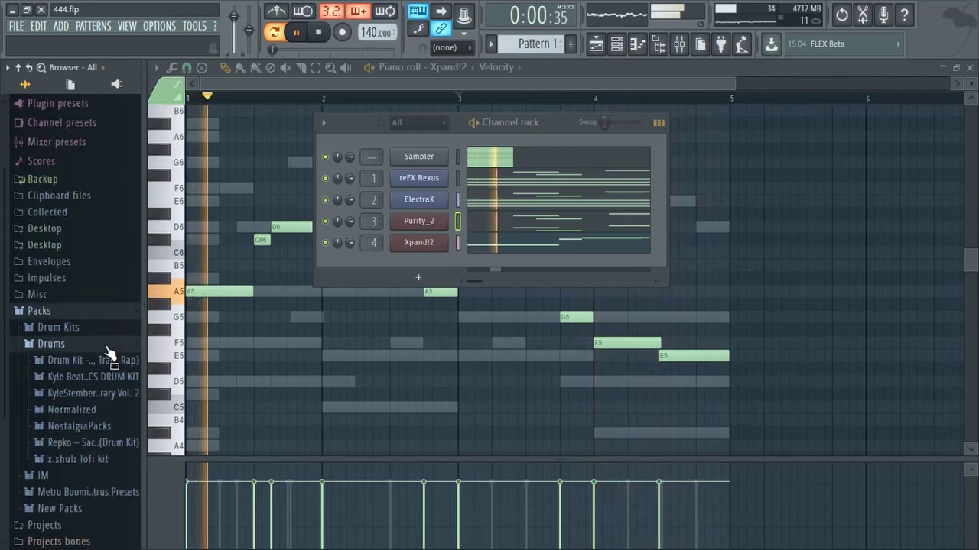
pyautogui.click(99, 413)
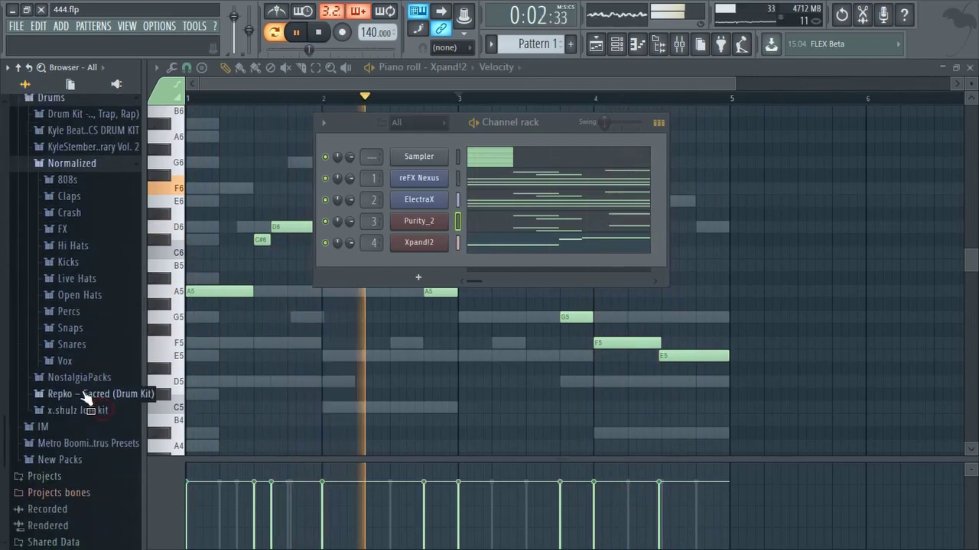
pyautogui.scroll(-2, 89, 331)
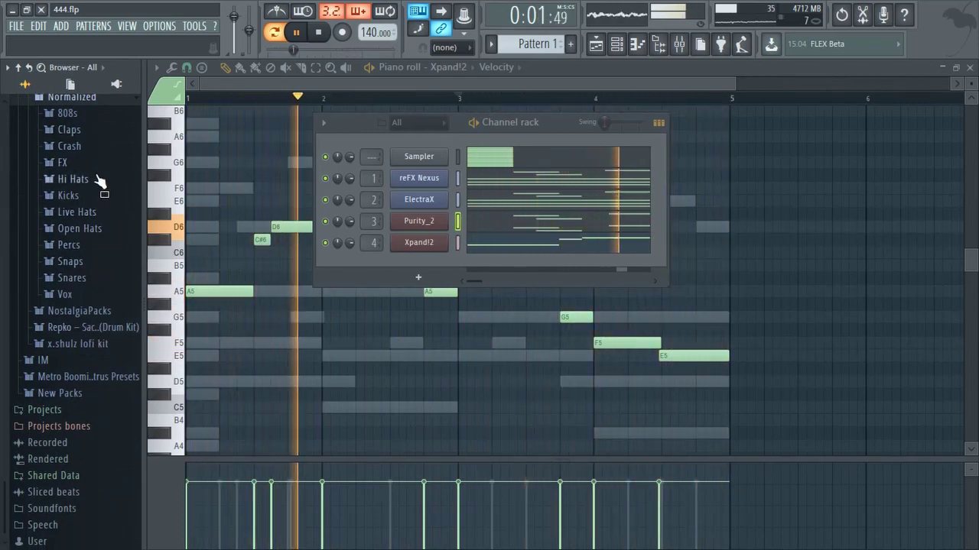
pyautogui.click(91, 249)
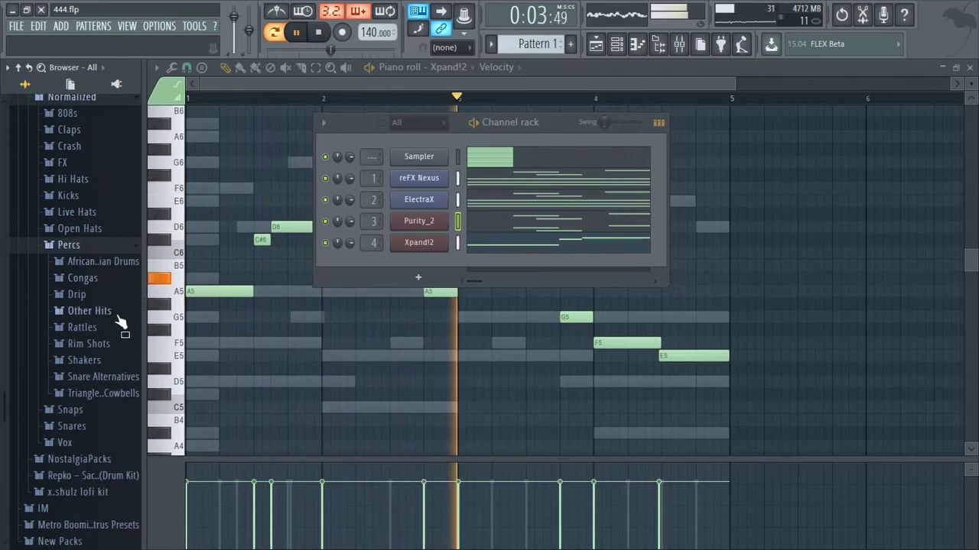
pyautogui.click(115, 350)
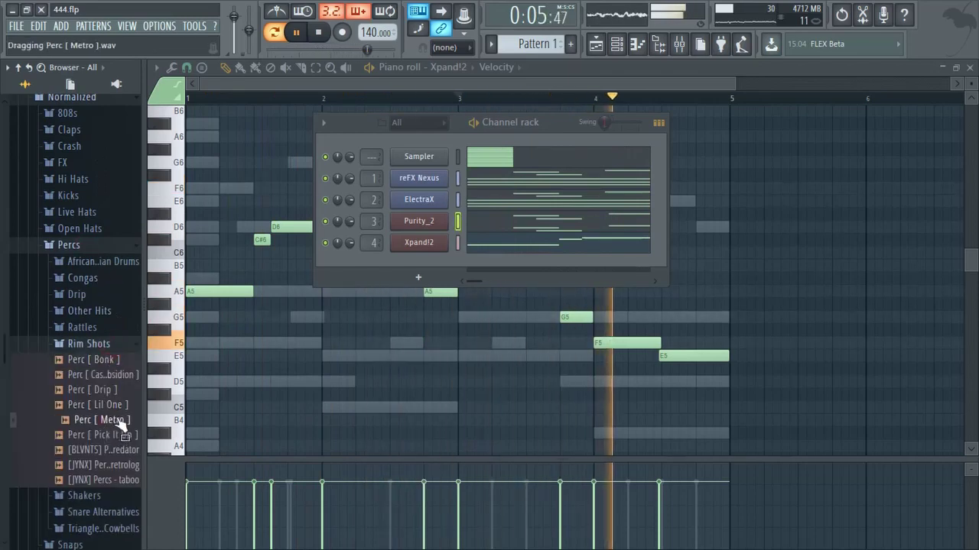
pyautogui.moveTo(120, 423); pyautogui.dragTo(413, 257)
pyautogui.click(113, 409)
pyautogui.click(113, 424)
# In Perc [ Metro ]'s piano roll, place two-step C5 notes on beat 3 of each of the four bars
pyautogui.rightClick(421, 265)
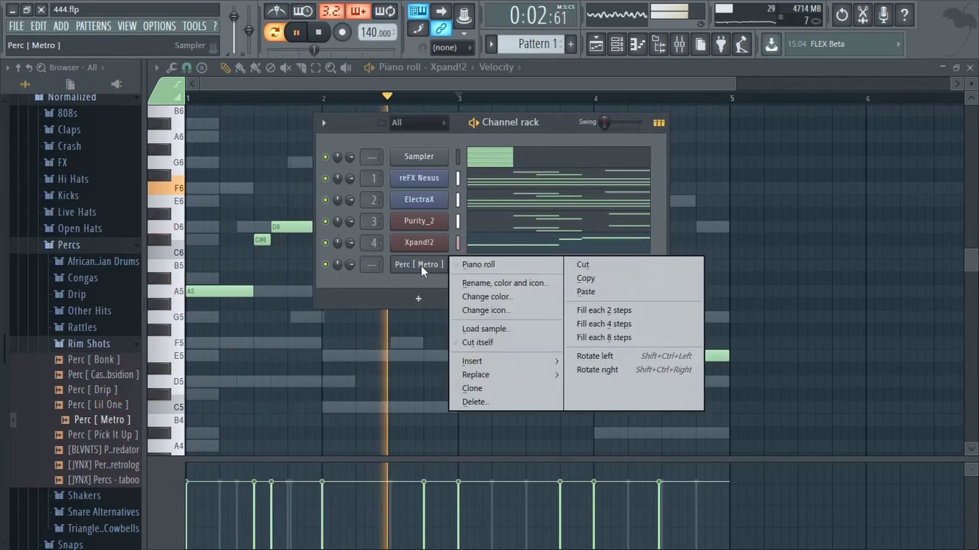
pyautogui.click(477, 264)
pyautogui.scroll(4, 211, 319)
pyautogui.click(258, 291)
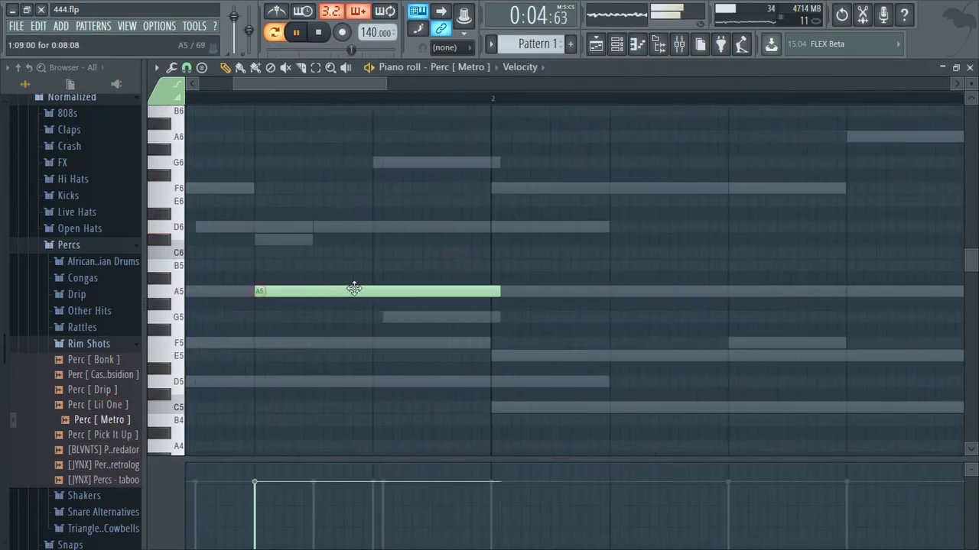
pyautogui.scroll(-3, 246, 315)
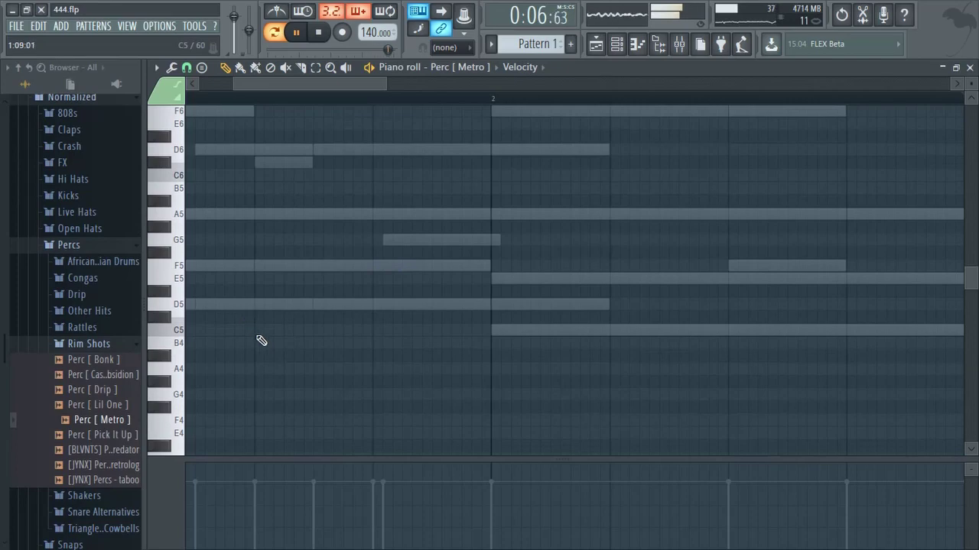
pyautogui.moveTo(334, 375); pyautogui.dragTo(487, 382)
pyautogui.scroll(-3, 550, 375)
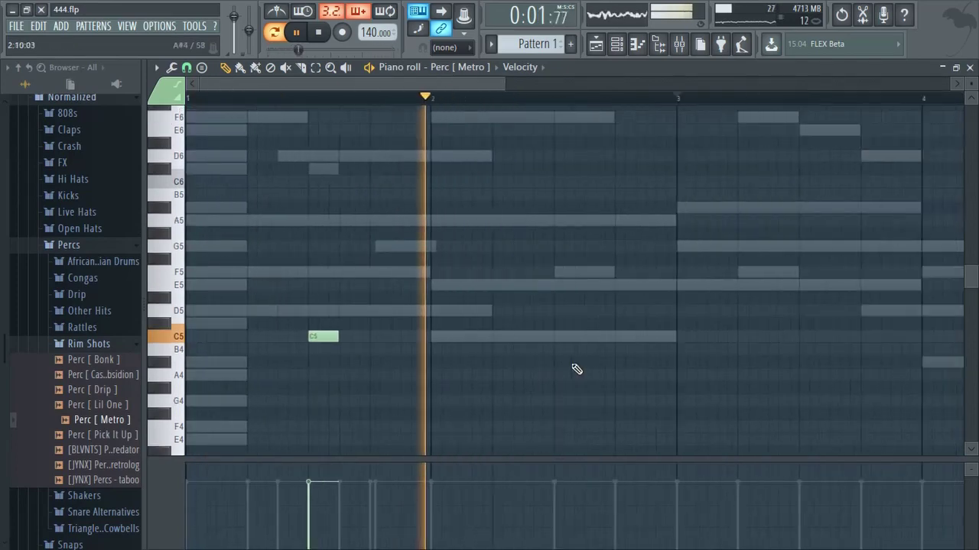
pyautogui.click(544, 339)
pyautogui.moveTo(707, 374); pyautogui.dragTo(573, 359)
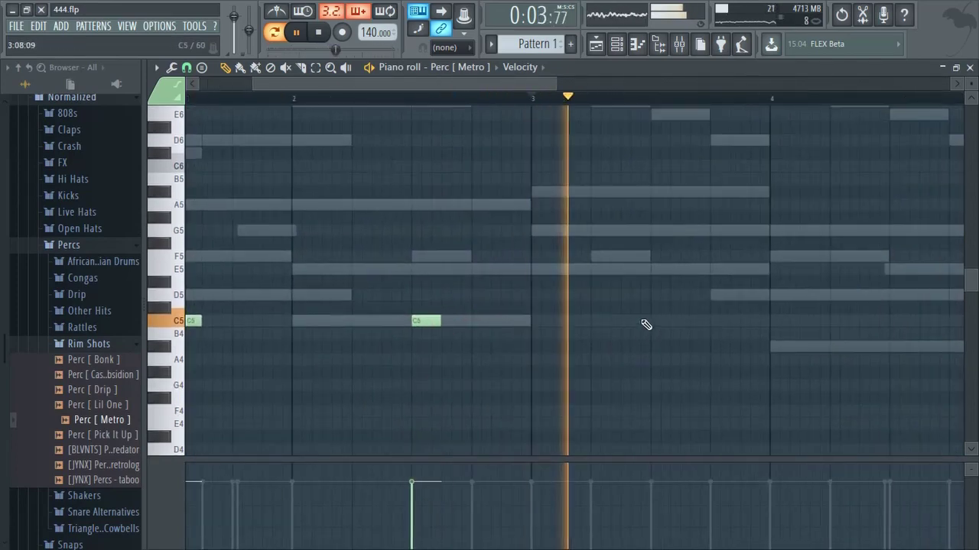
pyautogui.click(650, 319)
pyautogui.moveTo(711, 363); pyautogui.dragTo(599, 364)
pyautogui.click(784, 321)
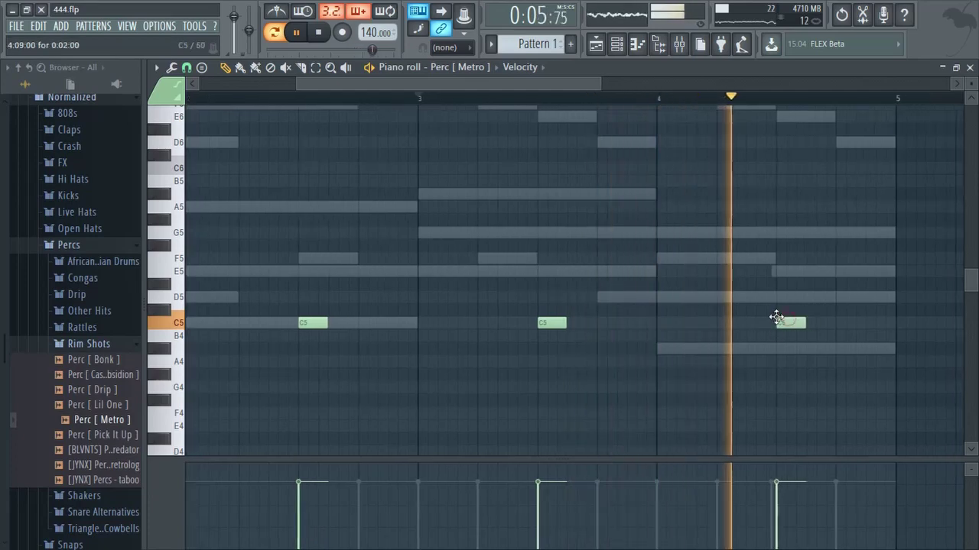
# Add extra C5 rim shot notes on step 3 of bar 2, step 15 of bar 3 and step 3 of bar 4
pyautogui.scroll(-2, 725, 304)
pyautogui.scroll(-2, 540, 310)
pyautogui.scroll(3, 436, 293)
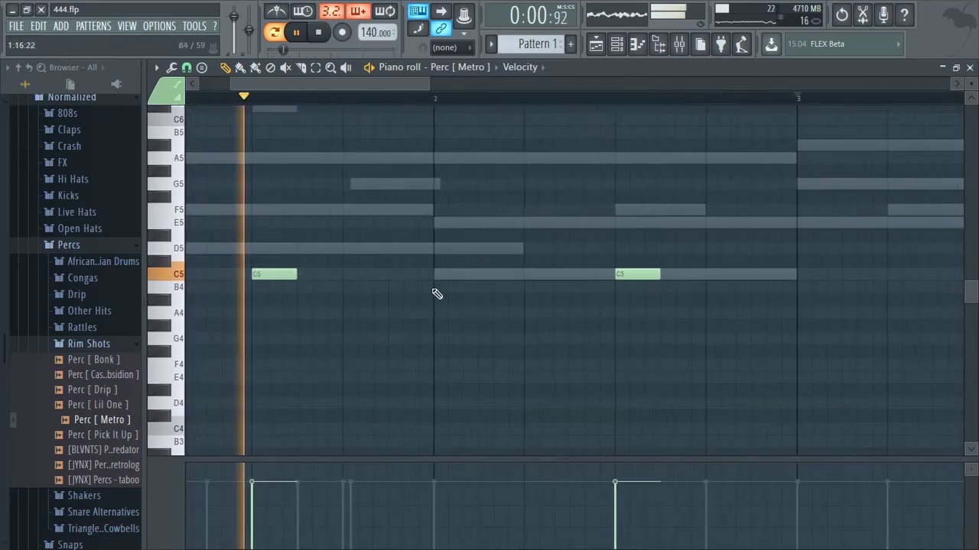
pyautogui.click(485, 275)
pyautogui.scroll(-3, 615, 387)
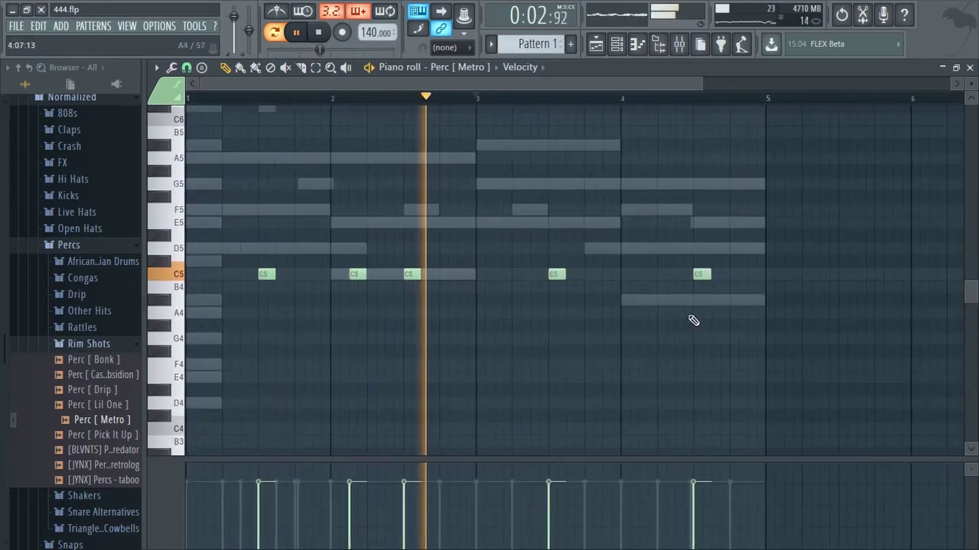
pyautogui.scroll(3, 670, 310)
pyautogui.click(565, 275)
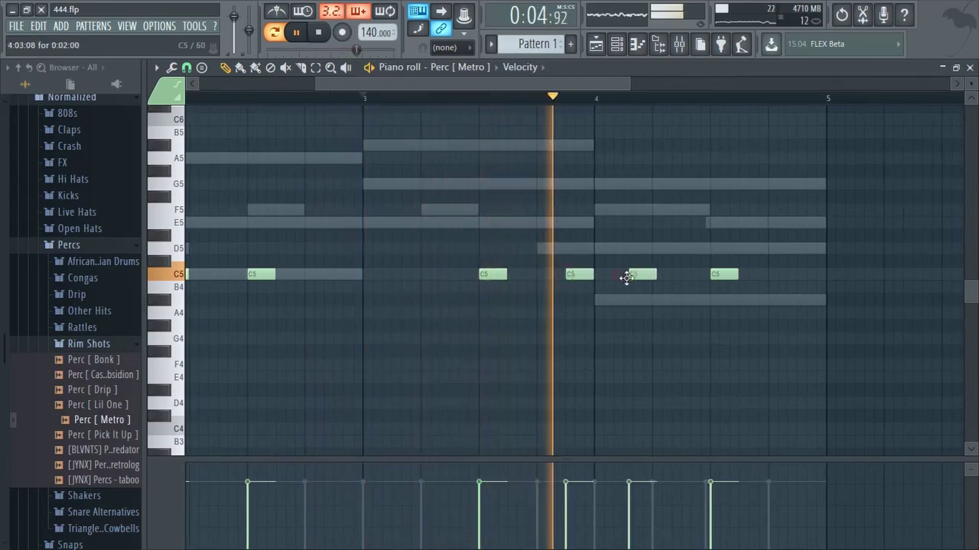
pyautogui.click(625, 276)
pyautogui.scroll(-3, 635, 332)
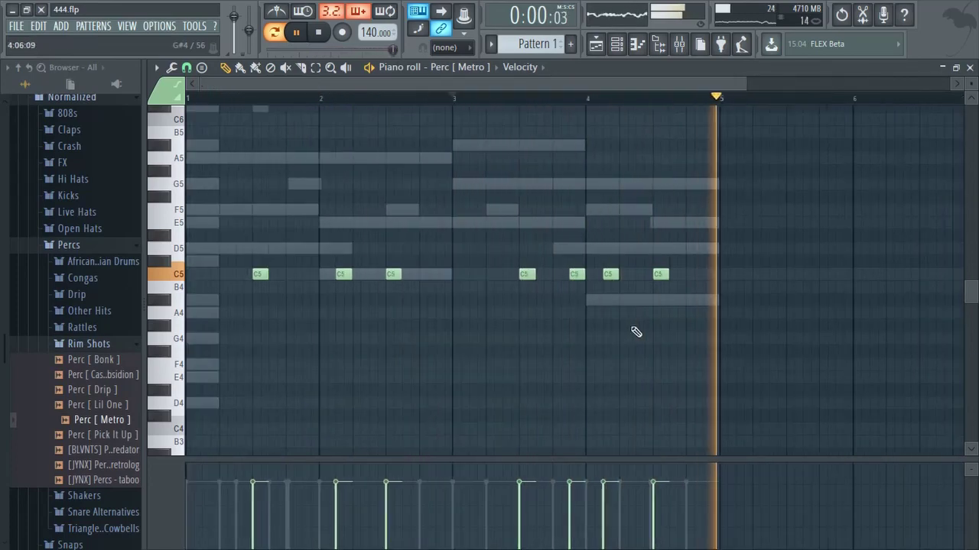
# Replace the Perc [ Metro ] channel's sample with Perc [ Lil One ] from the Rim Shots folder, keeping its notes
pyautogui.press('F6')
pyautogui.click(97, 347)
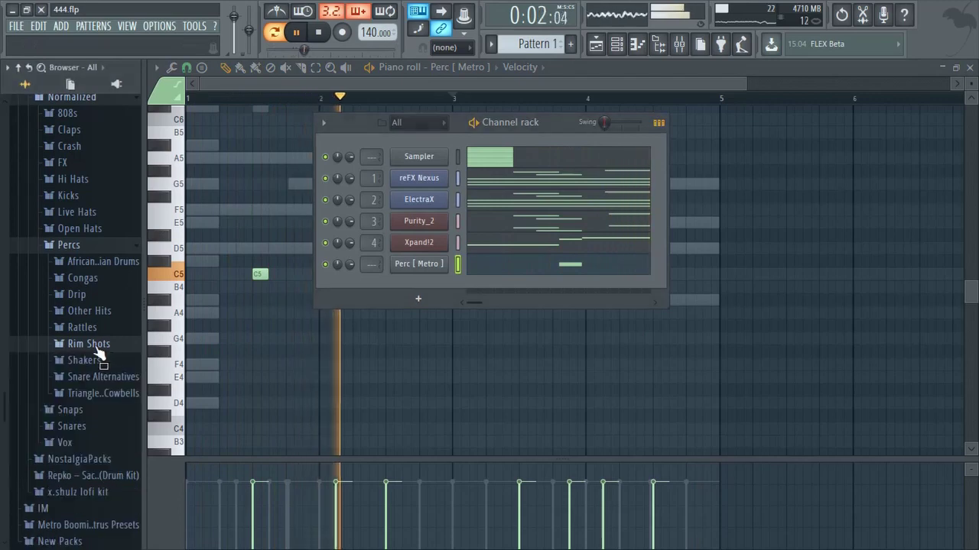
pyautogui.scroll(-3, 99, 296)
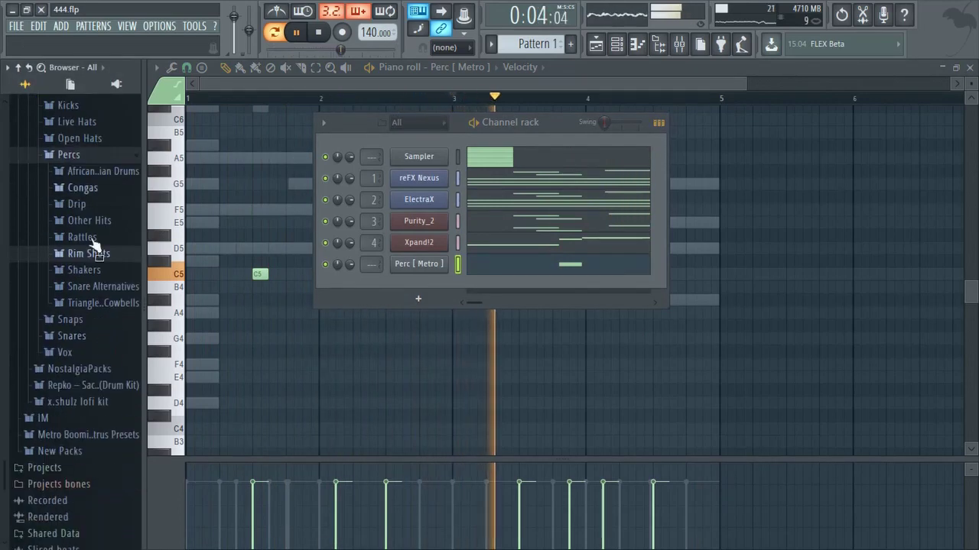
pyautogui.scroll(6, 107, 283)
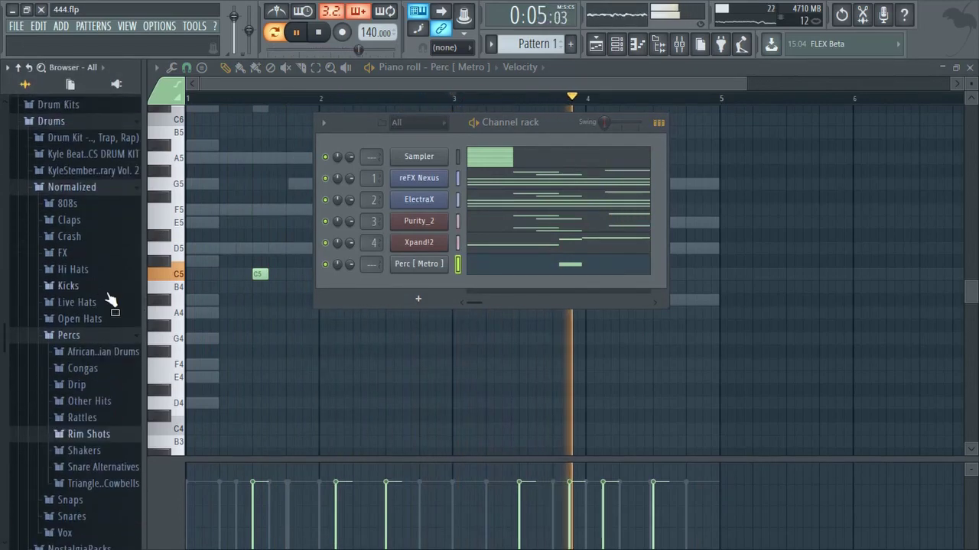
pyautogui.click(90, 434)
pyautogui.scroll(-3, 107, 428)
pyautogui.click(108, 380)
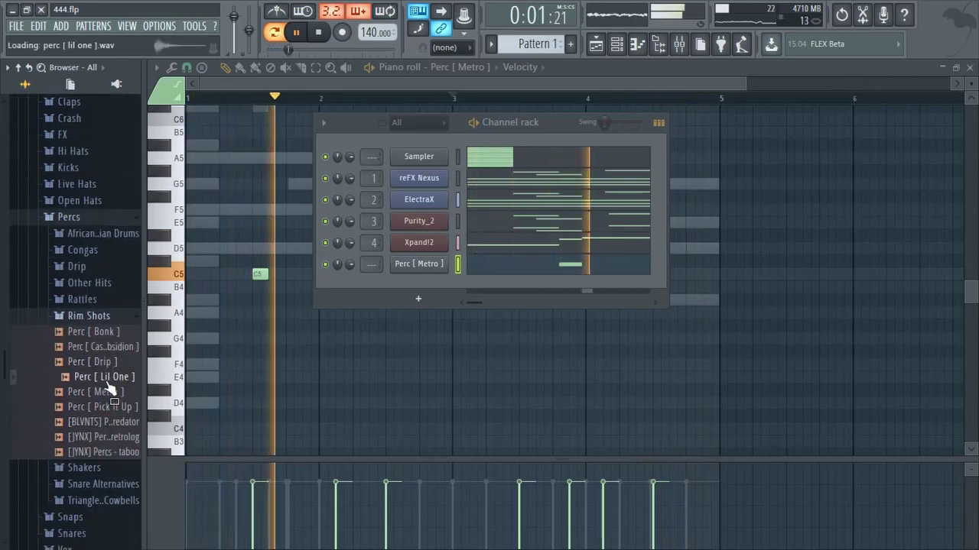
pyautogui.moveTo(108, 382); pyautogui.dragTo(409, 264)
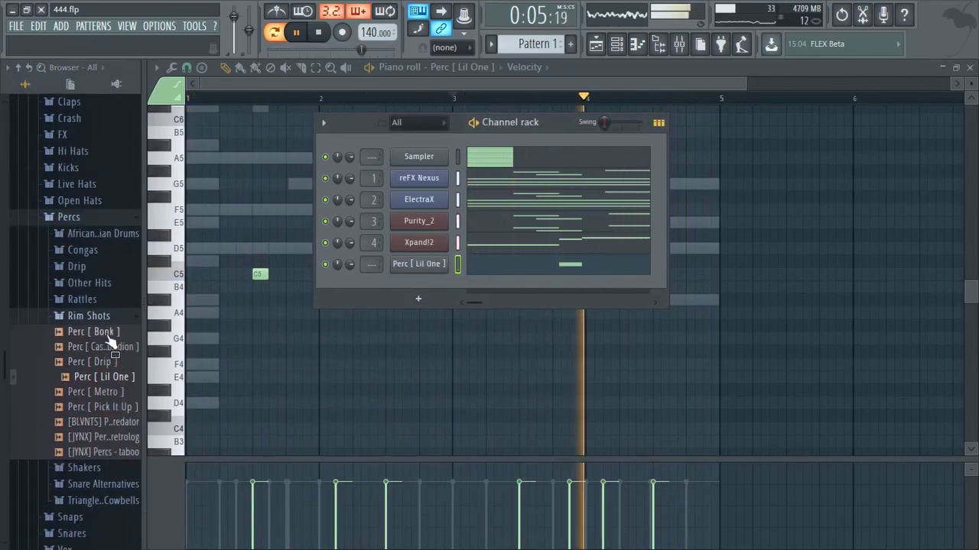
# Remove the stray C5 note at the start of bar 1 and add Perc [ Metro ] as a new channel below Perc [ Lil One ]
pyautogui.moveTo(420, 314); pyautogui.dragTo(189, 275)
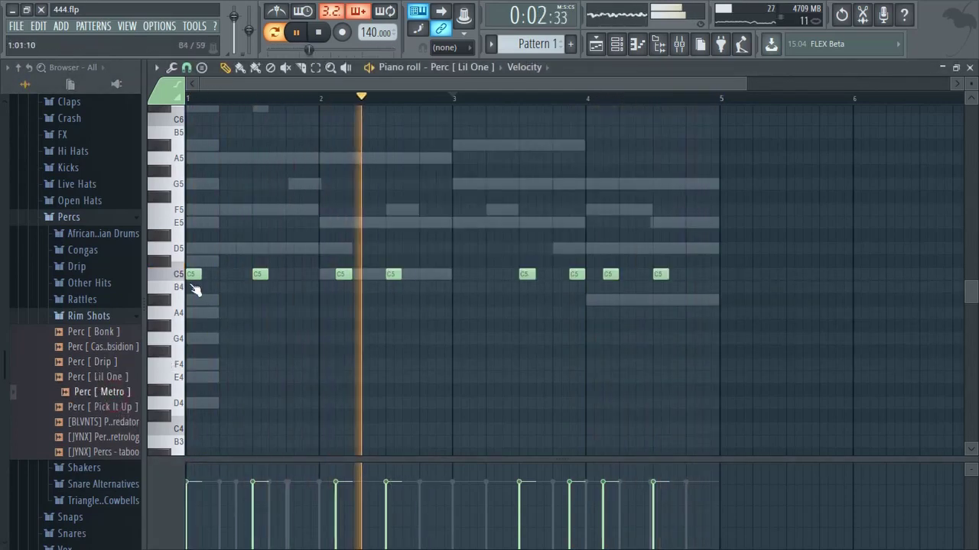
pyautogui.rightClick(192, 275)
pyautogui.press('F6')
pyautogui.moveTo(434, 271); pyautogui.dragTo(432, 281)
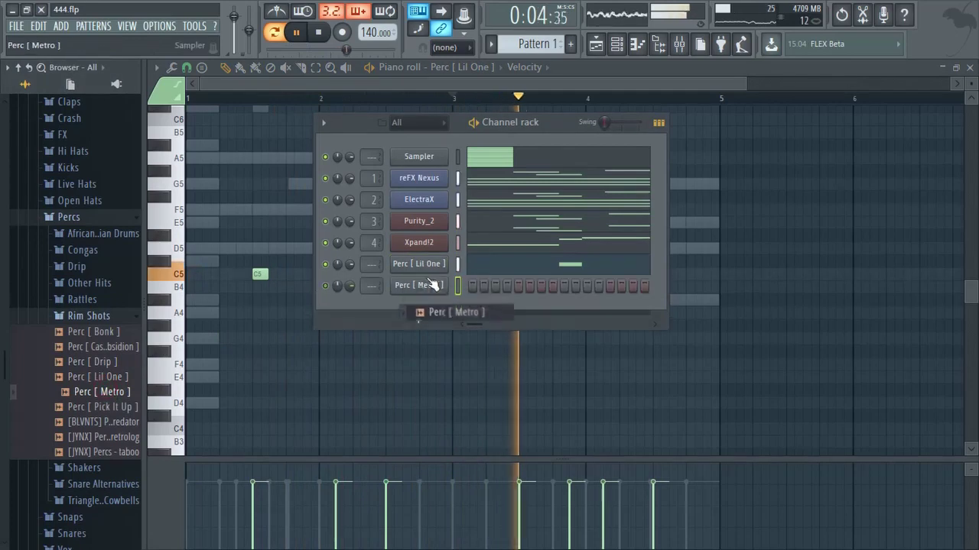
# In the new Perc [ Metro ] channel's piano roll, place two-step C5 notes on step 11 of bars 1 and 3
pyautogui.rightClick(433, 281)
pyautogui.click(457, 283)
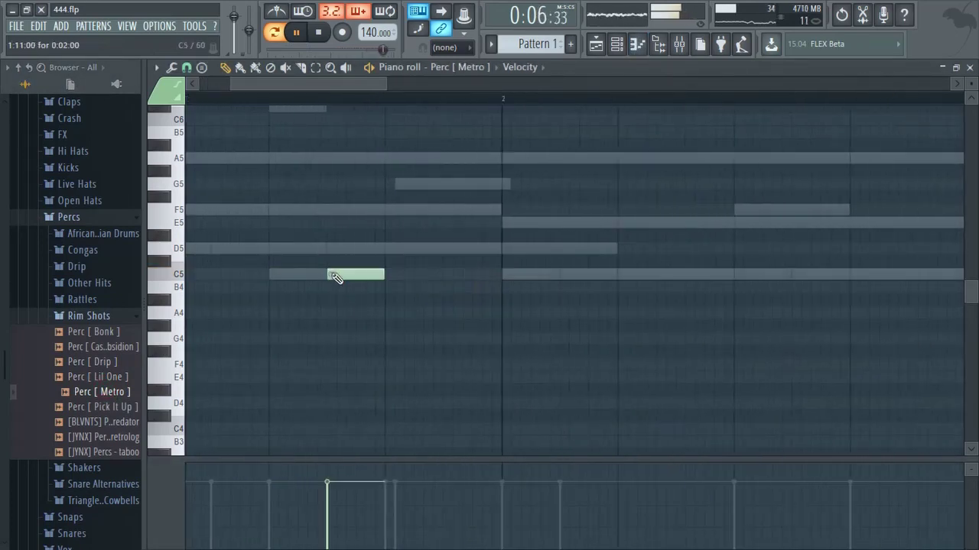
pyautogui.keyDown('ctrl'); pyautogui.scroll(-2, 383, 302); pyautogui.keyUp('ctrl')
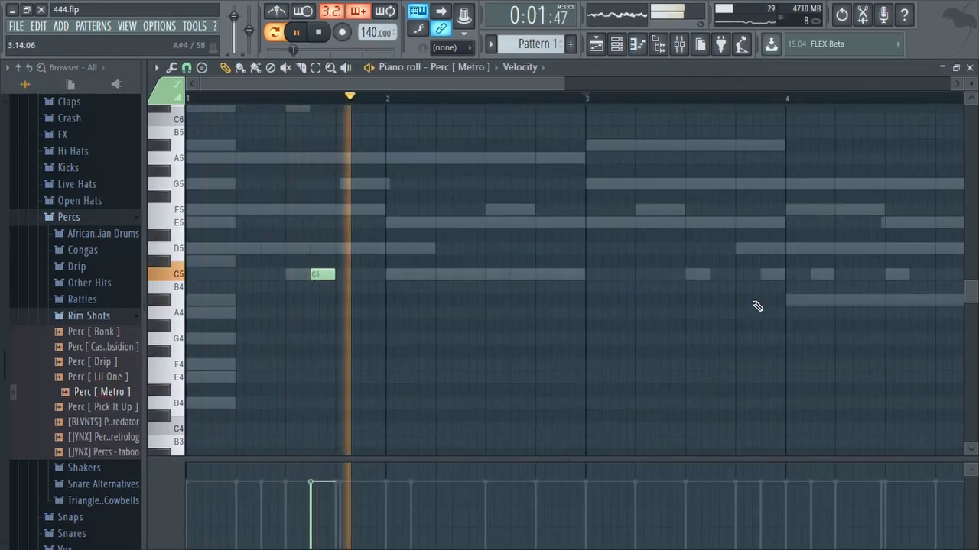
pyautogui.keyDown('ctrl'); pyautogui.scroll(3, 624, 291); pyautogui.keyUp('ctrl')
pyautogui.keyDown('ctrl'); pyautogui.scroll(-2, 589, 324); pyautogui.keyUp('ctrl')
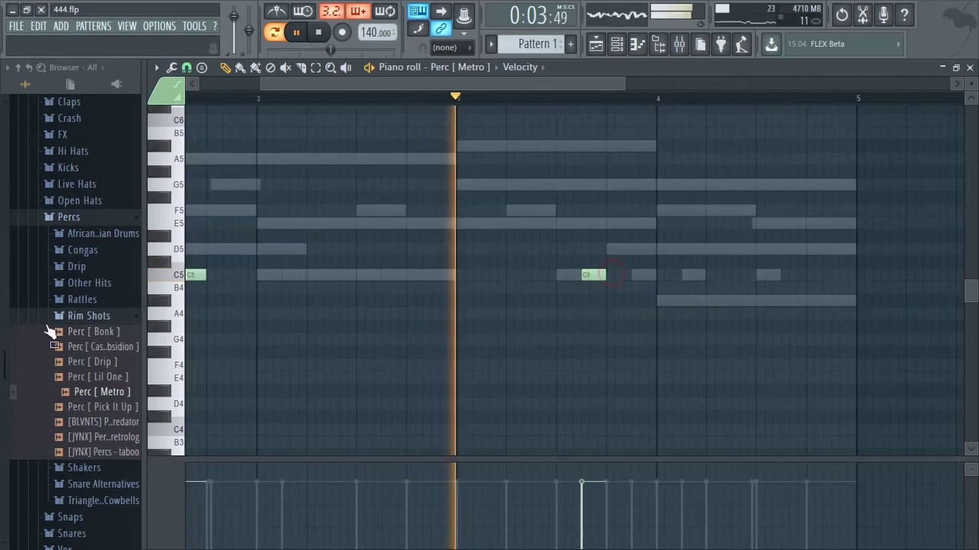
# Audition the samples in the Triangles folder and add Triangle [ XTCY ] as a new channel below Perc [ Metro ]
pyautogui.click(84, 316)
pyautogui.click(118, 365)
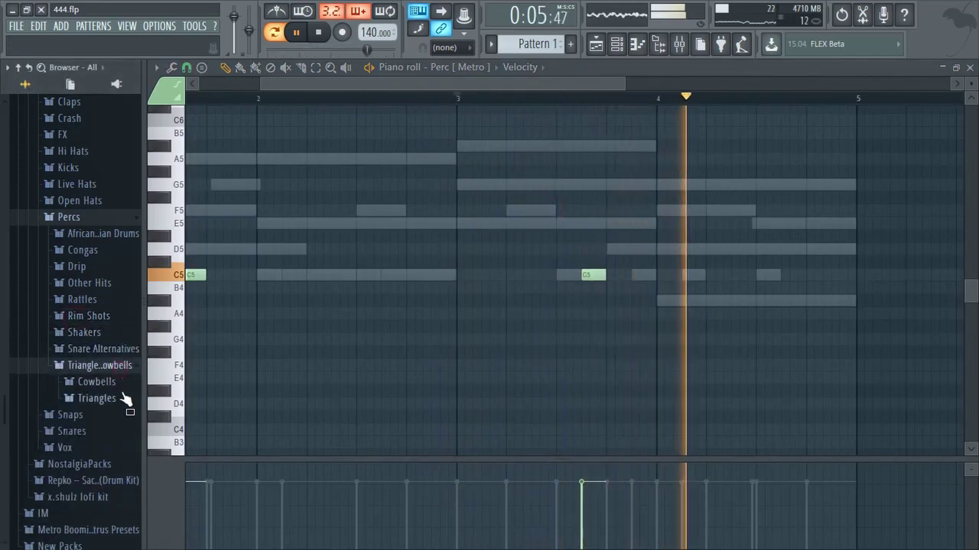
pyautogui.click(113, 399)
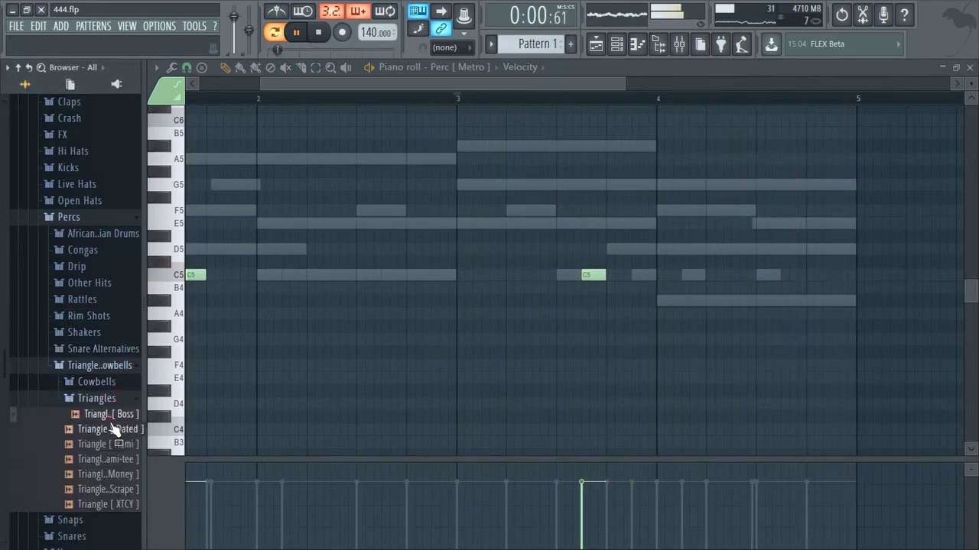
pyautogui.click(109, 461)
pyautogui.click(110, 473)
pyautogui.click(111, 487)
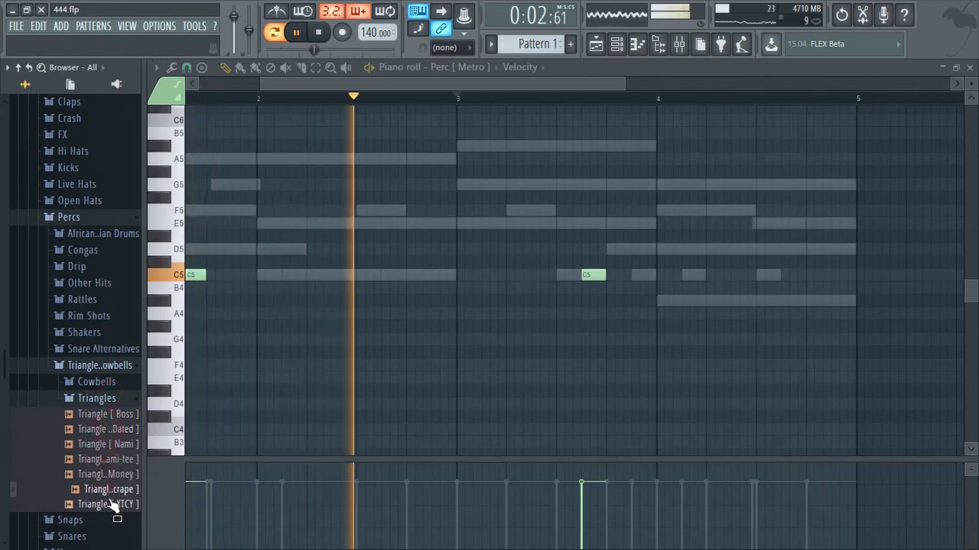
pyautogui.click(112, 501)
pyautogui.press('F6')
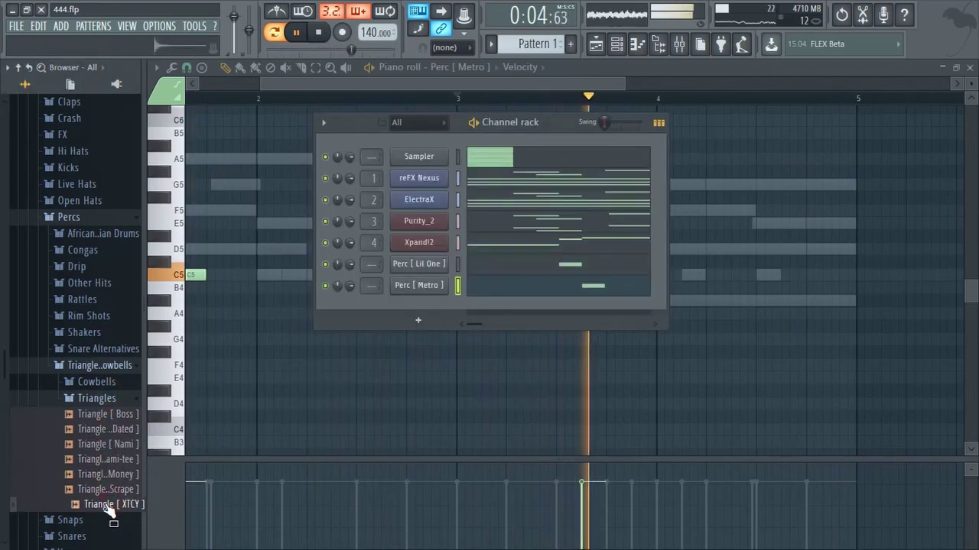
pyautogui.moveTo(417, 302); pyautogui.dragTo(417, 306)
# In the Triangle [ XTCY ] channel's piano roll, place two-step C5 notes on step 7 of bars 1 and 3
pyautogui.rightClick(444, 307)
pyautogui.click(480, 309)
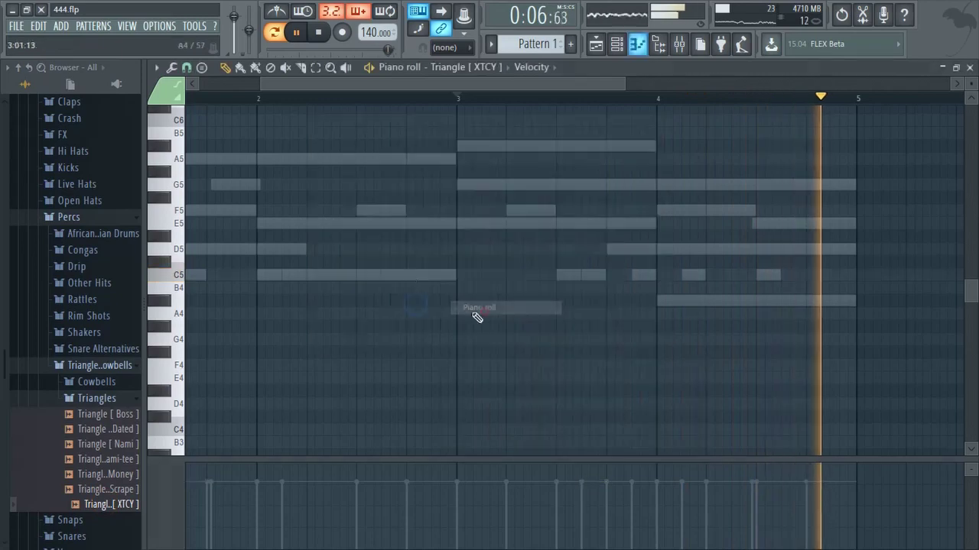
pyautogui.click(317, 238)
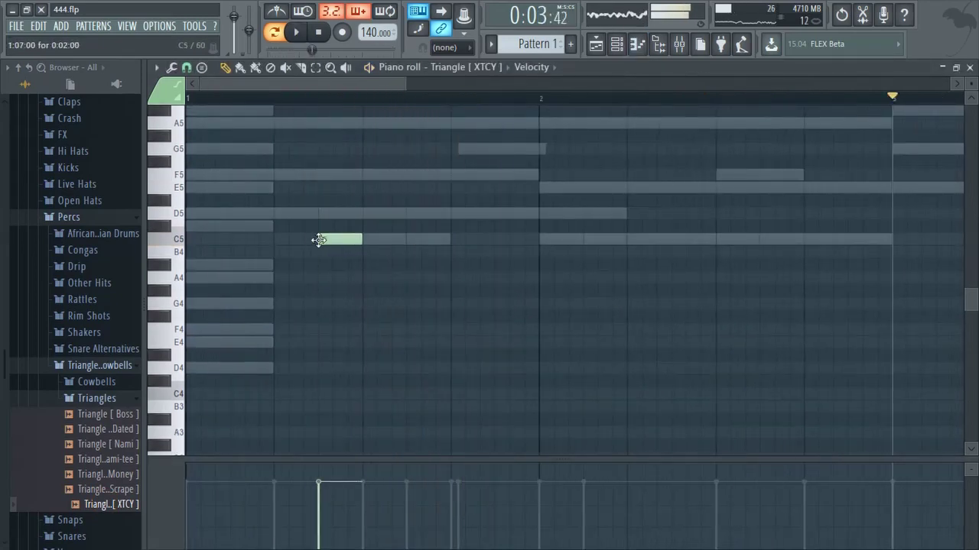
pyautogui.press('space')
pyautogui.press('space')
pyautogui.scroll(-1, 739, 280)
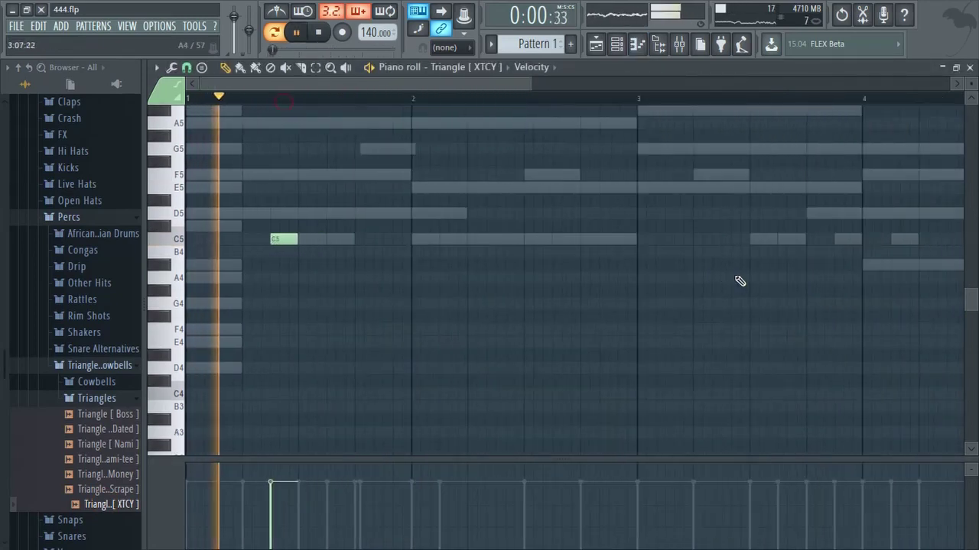
pyautogui.click(709, 239)
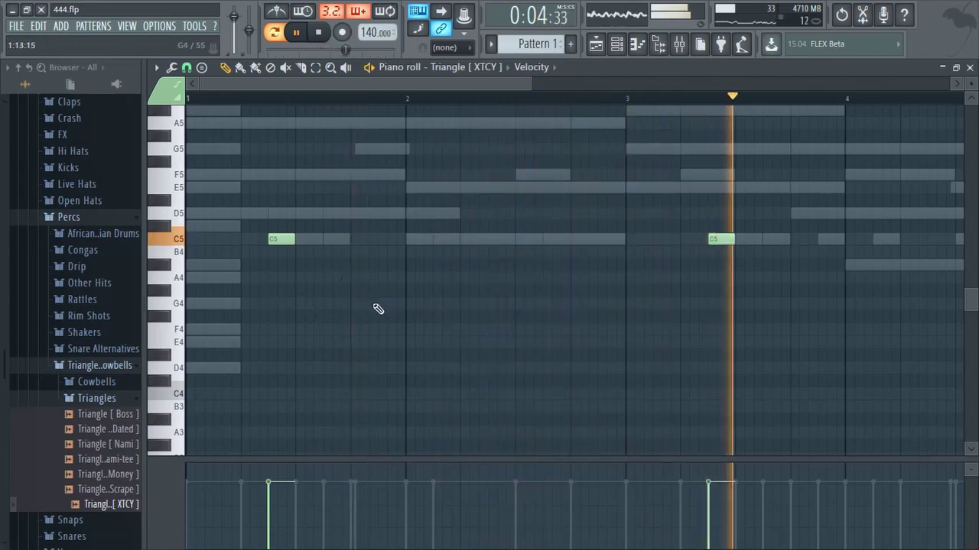
# Try an extra C5 note on step 5 of bar 1 in the Perc [ Metro ] piano roll and delete it
pyautogui.press('F6')
pyautogui.rightClick(423, 290)
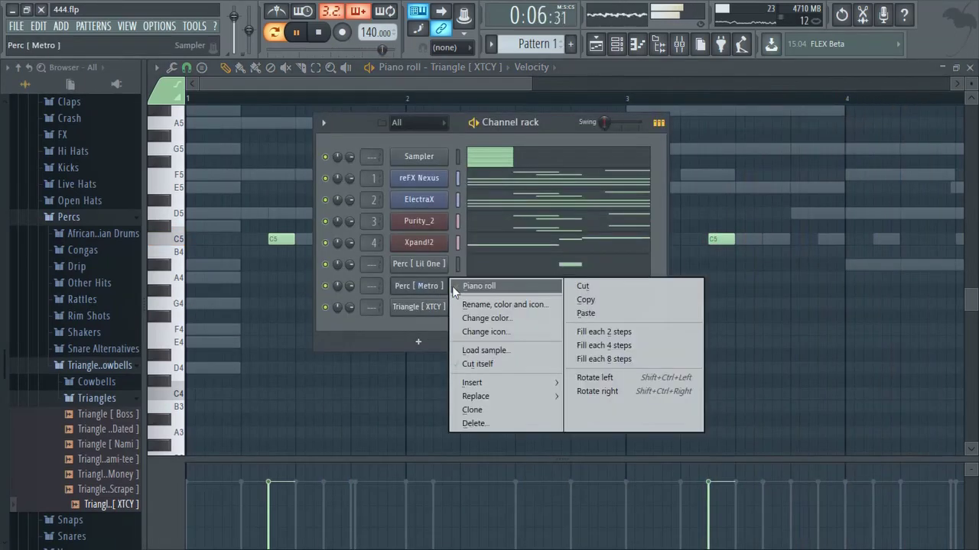
pyautogui.click(457, 288)
pyautogui.press('F6')
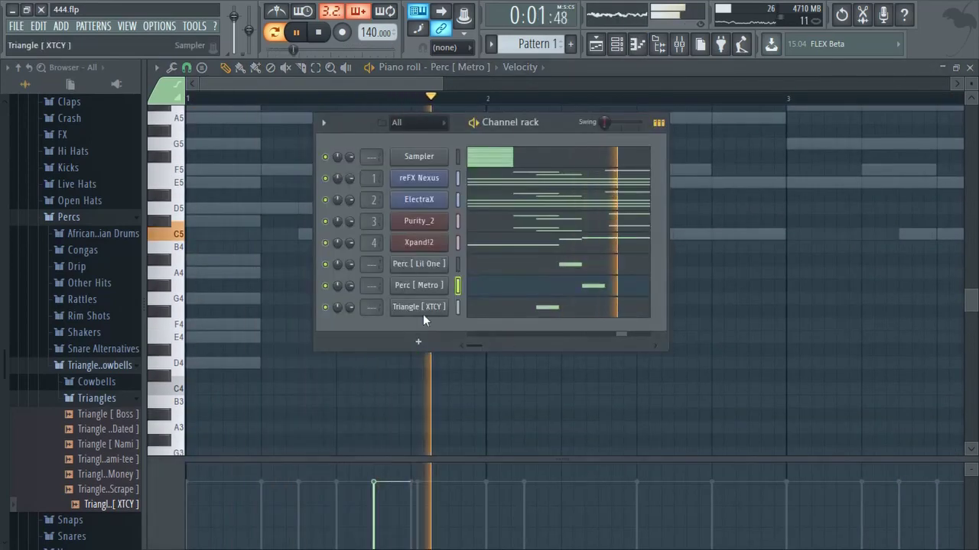
pyautogui.press('F6')
pyautogui.click(264, 235)
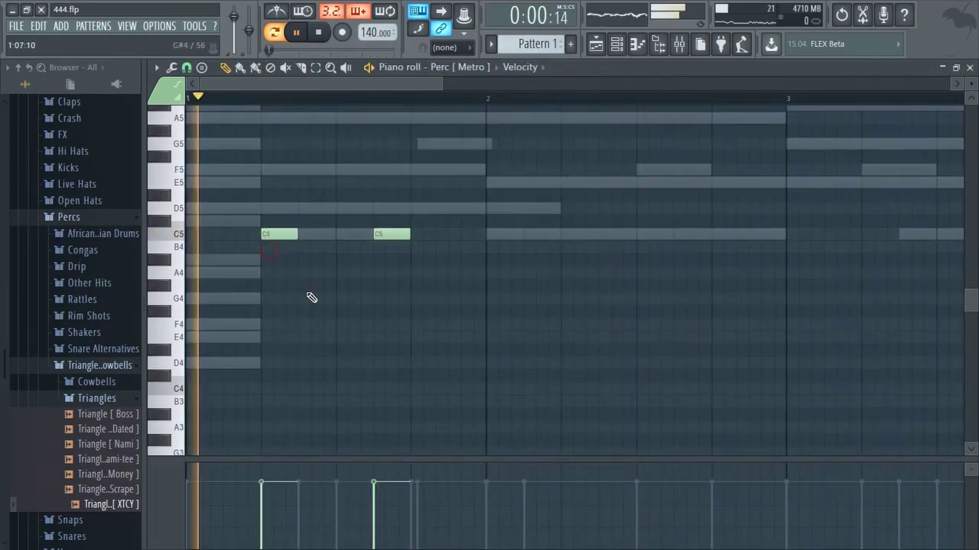
pyautogui.rightClick(283, 236)
pyautogui.scroll(-3, 299, 264)
pyautogui.press('F6')
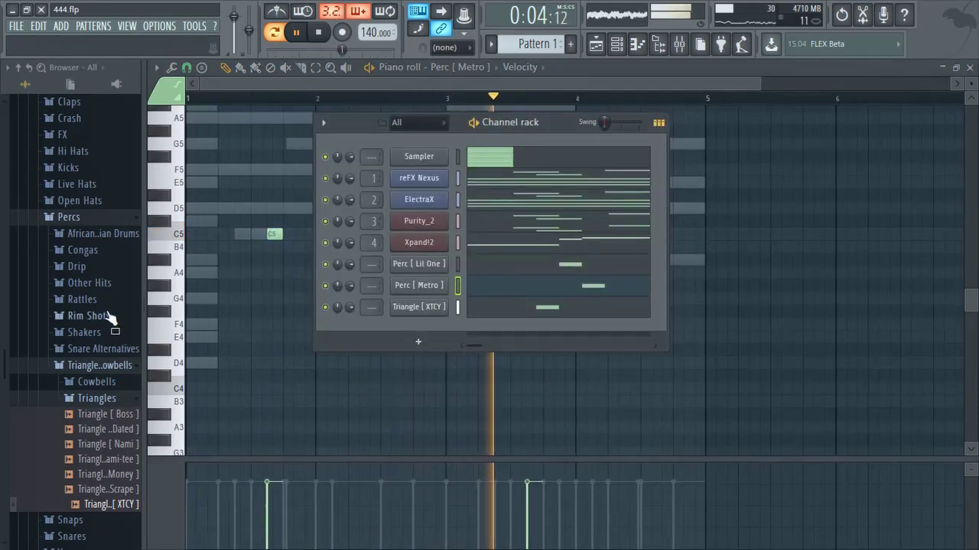
pyautogui.press('F5')
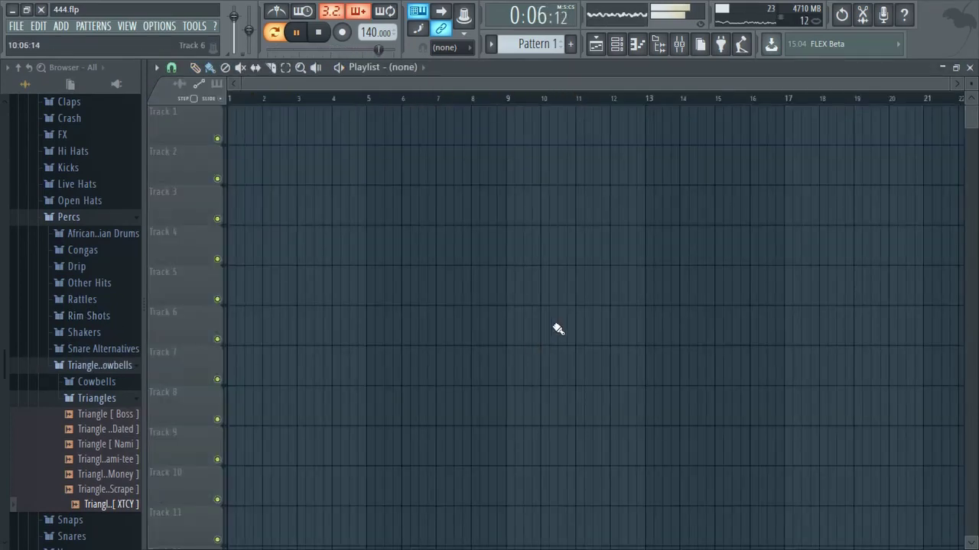
pyautogui.press('F7')
# Find the bass kick sample in the kicks folder of the murda drum kit v2 under New Packs and add it as a new channel
pyautogui.press('F6')
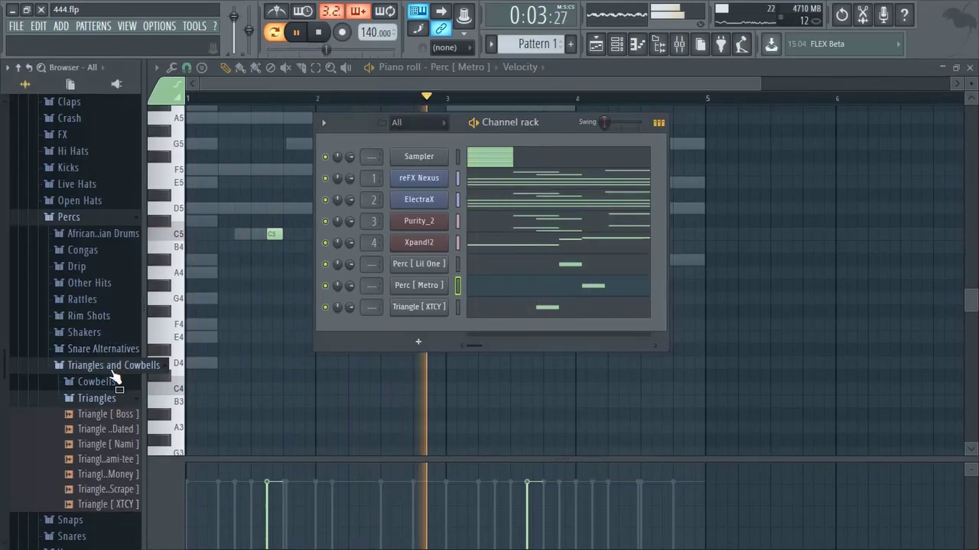
pyautogui.click(115, 365)
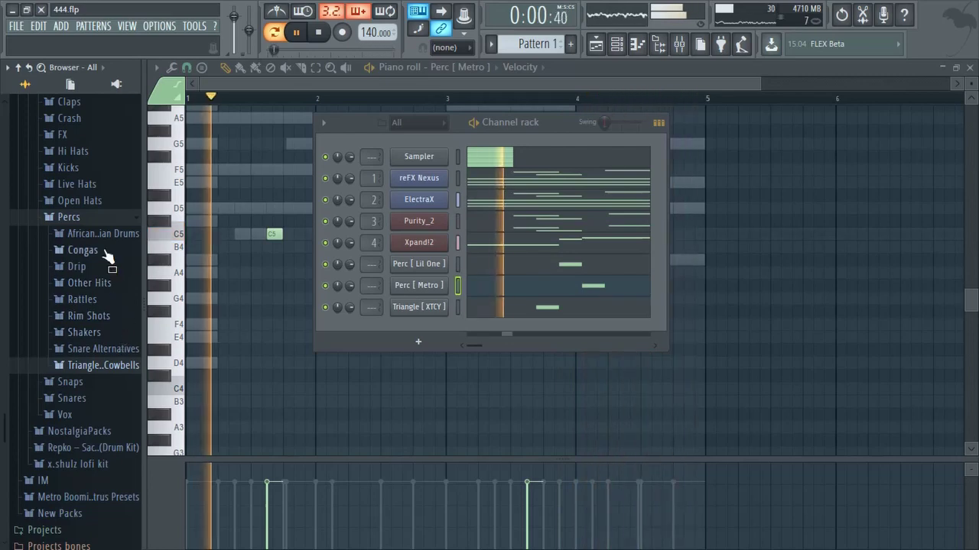
pyautogui.click(99, 220)
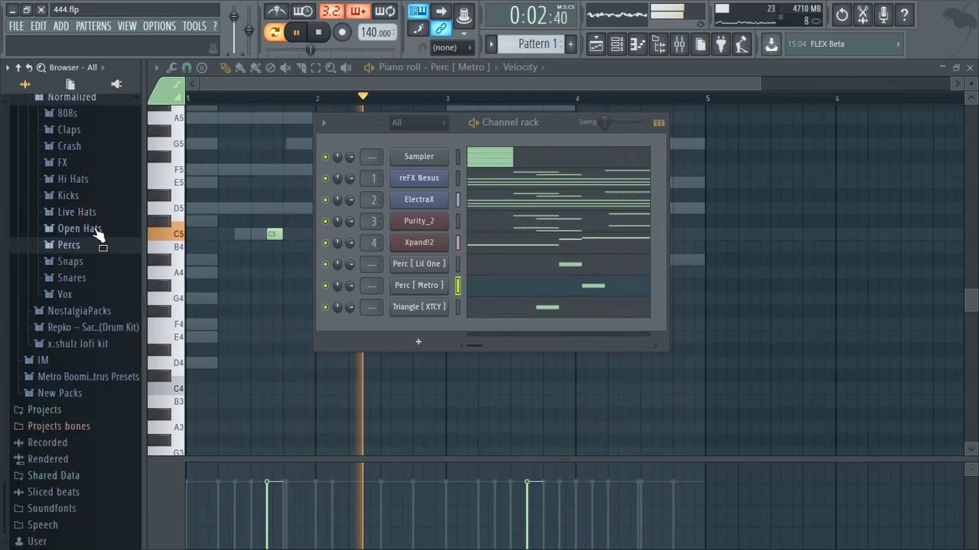
pyautogui.click(93, 196)
pyautogui.click(93, 212)
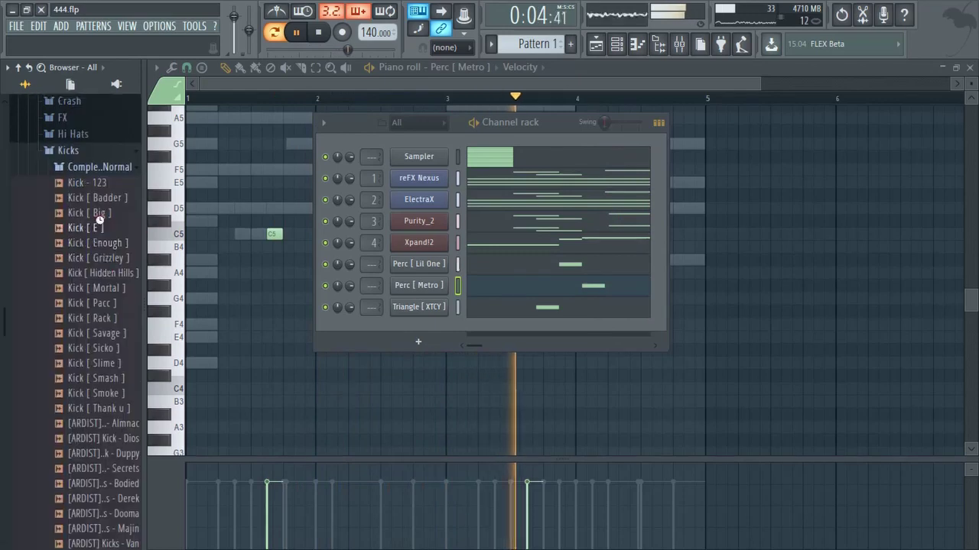
pyautogui.click(94, 162)
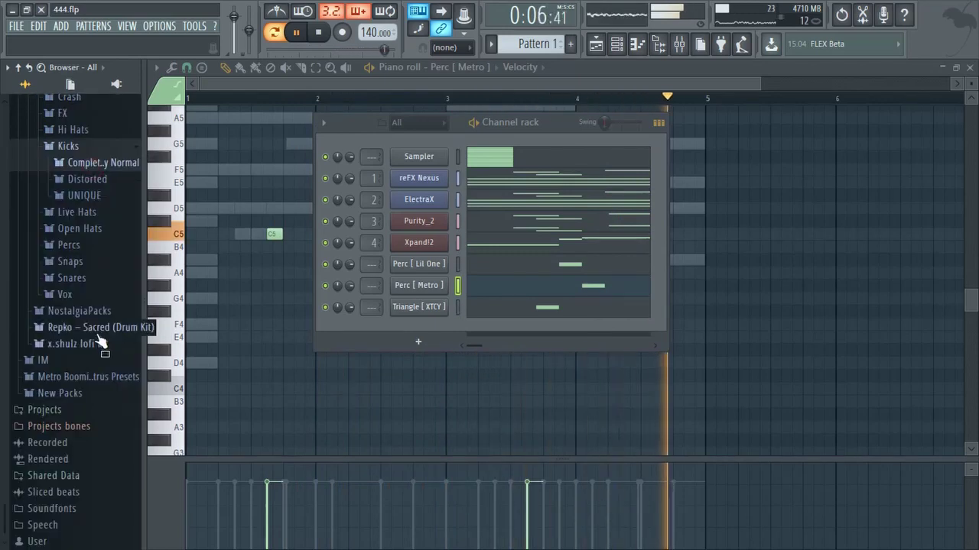
pyautogui.scroll(3, 95, 374)
pyautogui.scroll(-3, 91, 377)
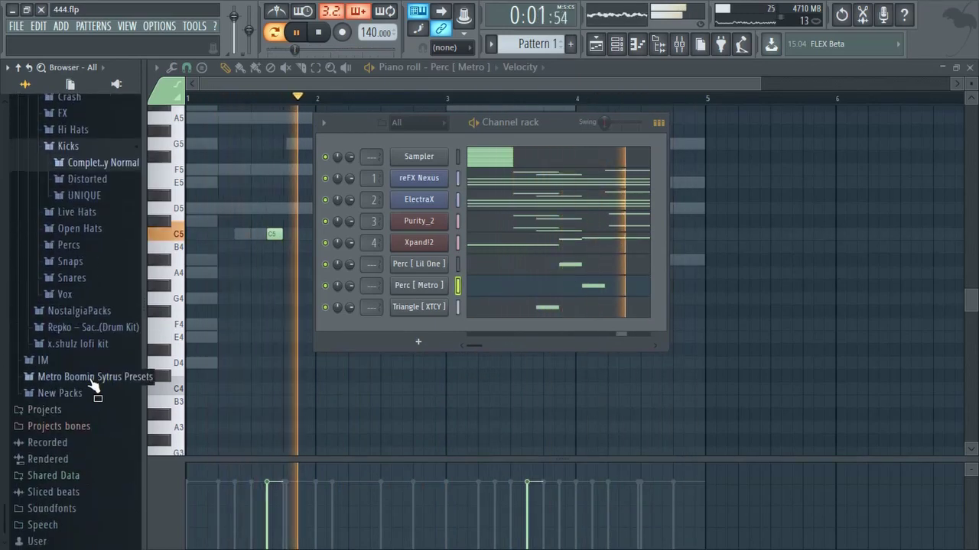
pyautogui.click(87, 394)
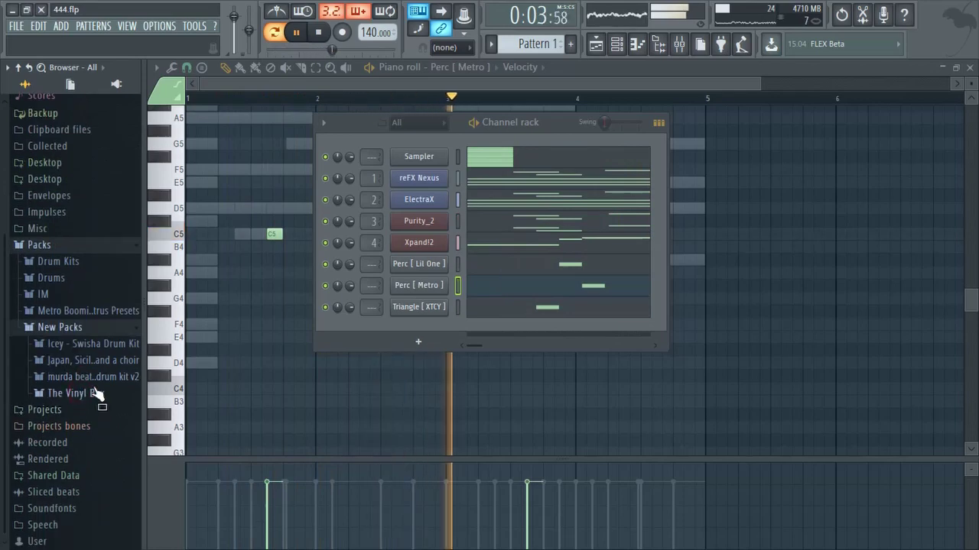
pyautogui.click(94, 376)
pyautogui.click(88, 357)
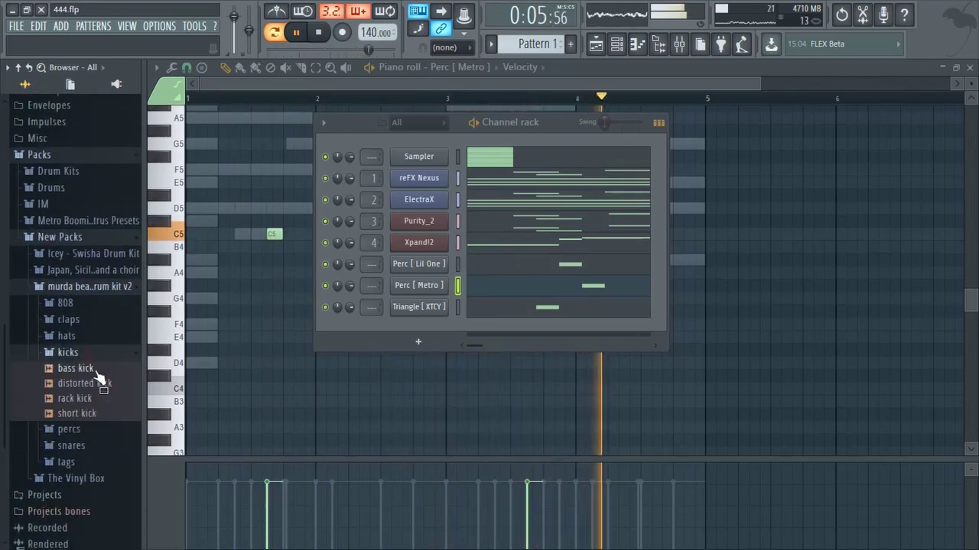
pyautogui.moveTo(410, 318); pyautogui.dragTo(410, 325)
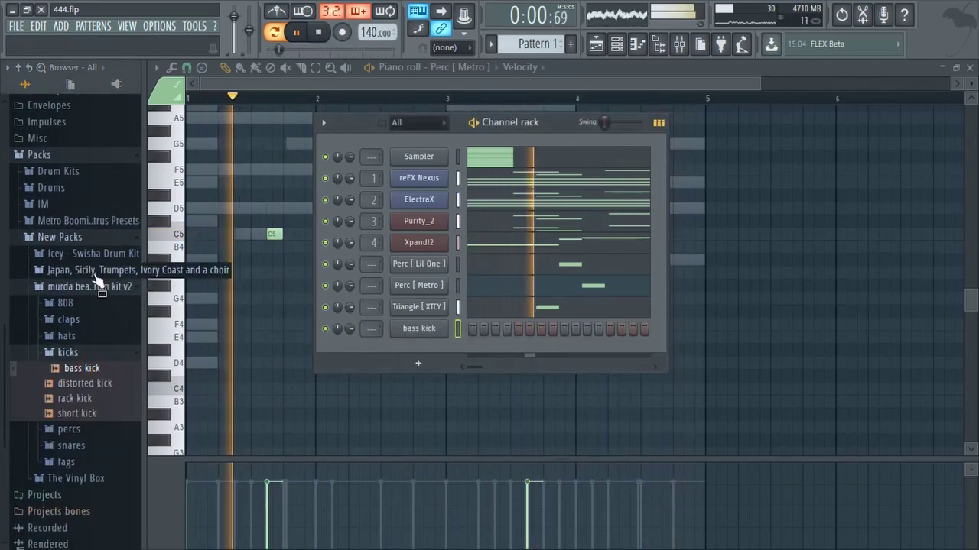
# Return to the Drums pack and look through the sample categories in its Normalized folder
pyautogui.click(76, 239)
pyautogui.click(90, 343)
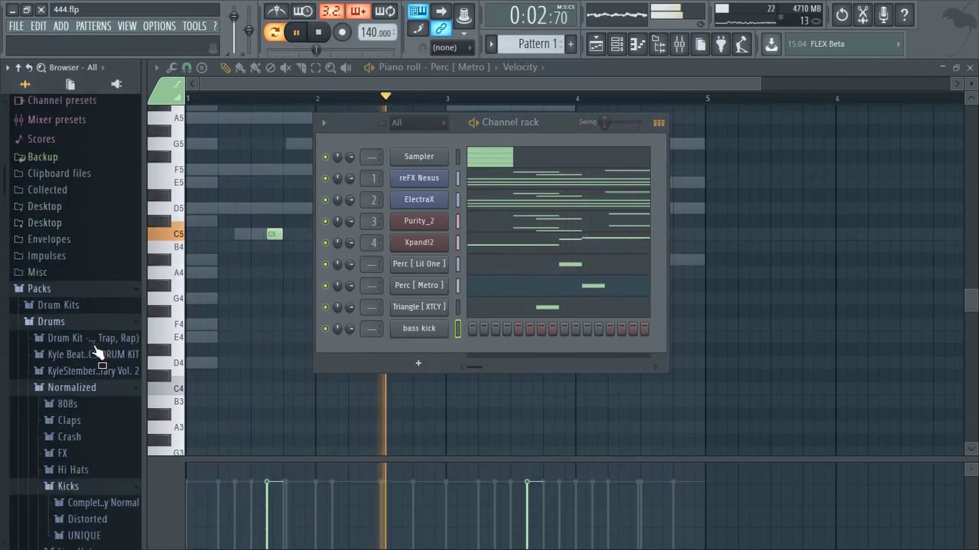
pyautogui.scroll(-5, 91, 398)
pyautogui.scroll(-2, 89, 417)
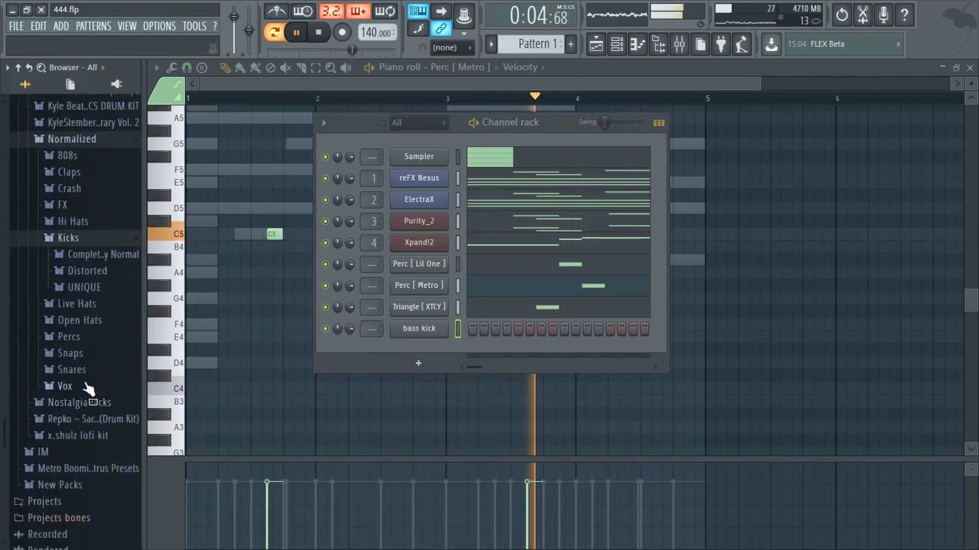
pyautogui.scroll(-2, 88, 389)
pyautogui.scroll(2, 88, 386)
pyautogui.scroll(-3, 88, 388)
pyautogui.scroll(3, 107, 384)
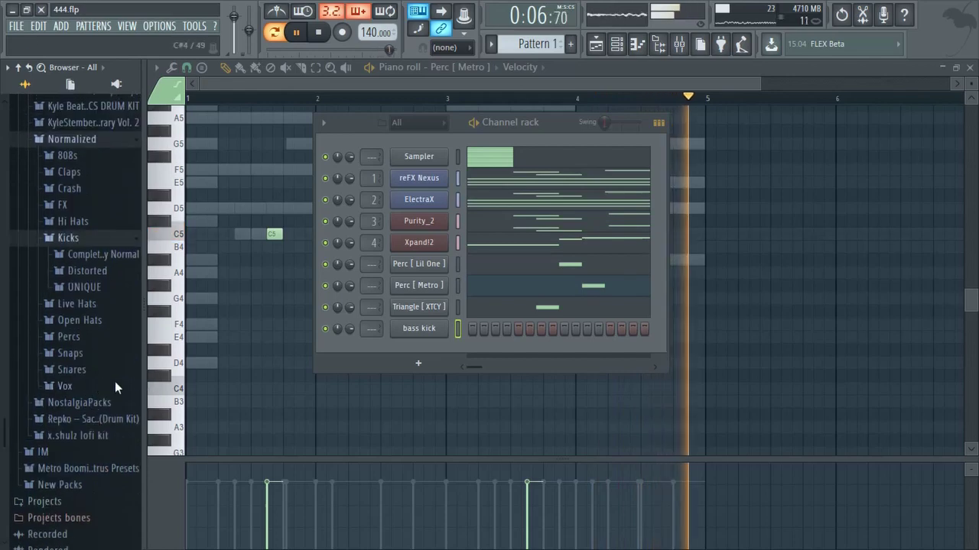
# In the bass kick piano roll, place C5 notes on steps 1 and 15 of bar 1, steps 1 and 7 of bar 2, and step 1 of bar 3
pyautogui.rightClick(447, 328)
pyautogui.click(460, 331)
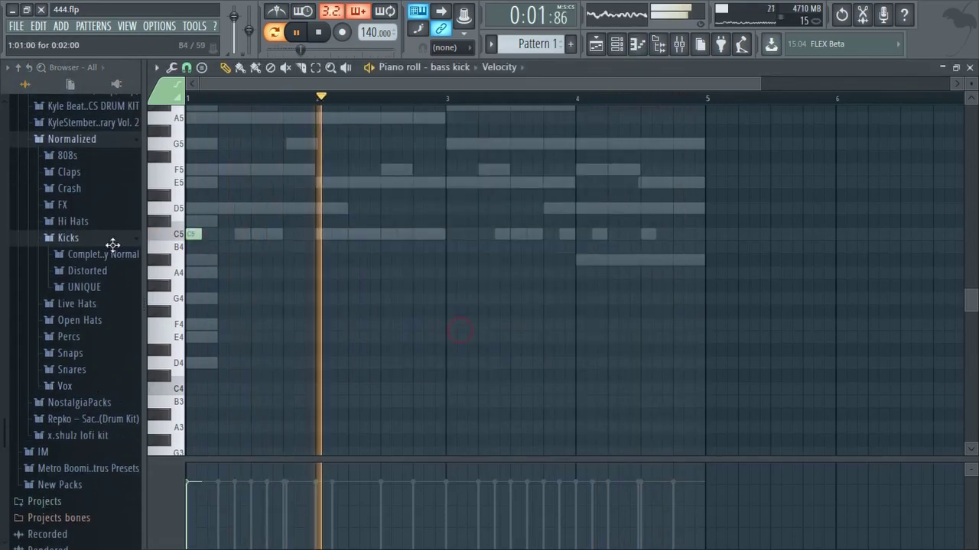
pyautogui.press('space')
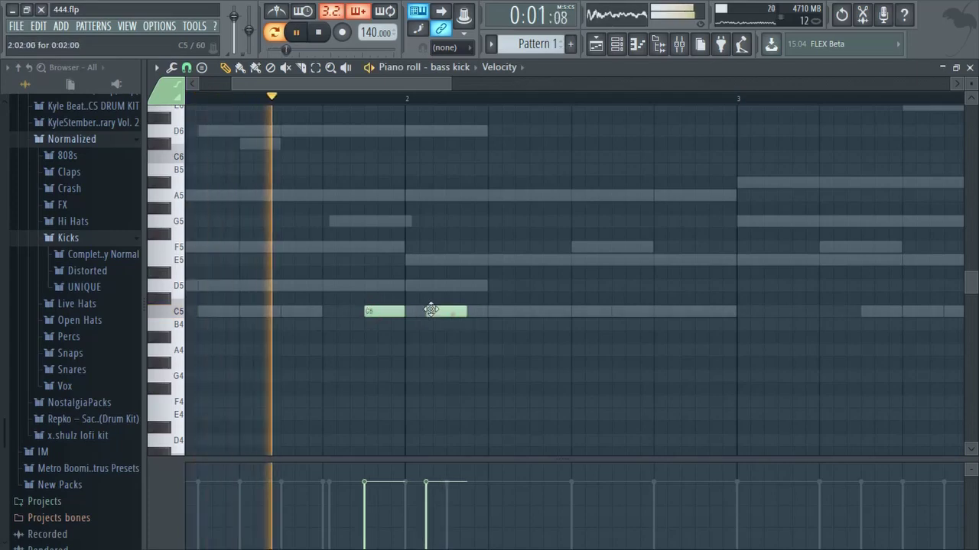
pyautogui.click(403, 310)
pyautogui.doubleClick(524, 311)
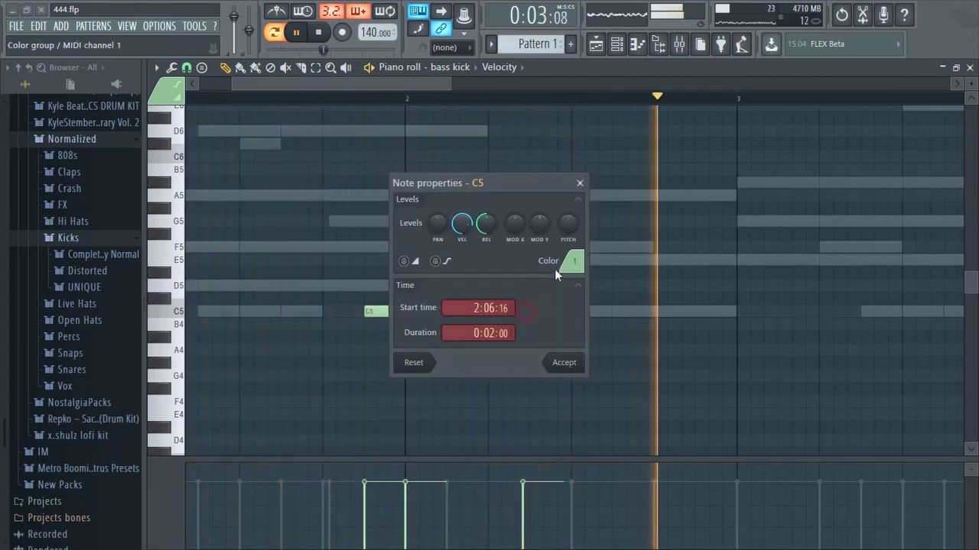
pyautogui.click(580, 184)
pyautogui.moveTo(532, 313); pyautogui.dragTo(540, 313)
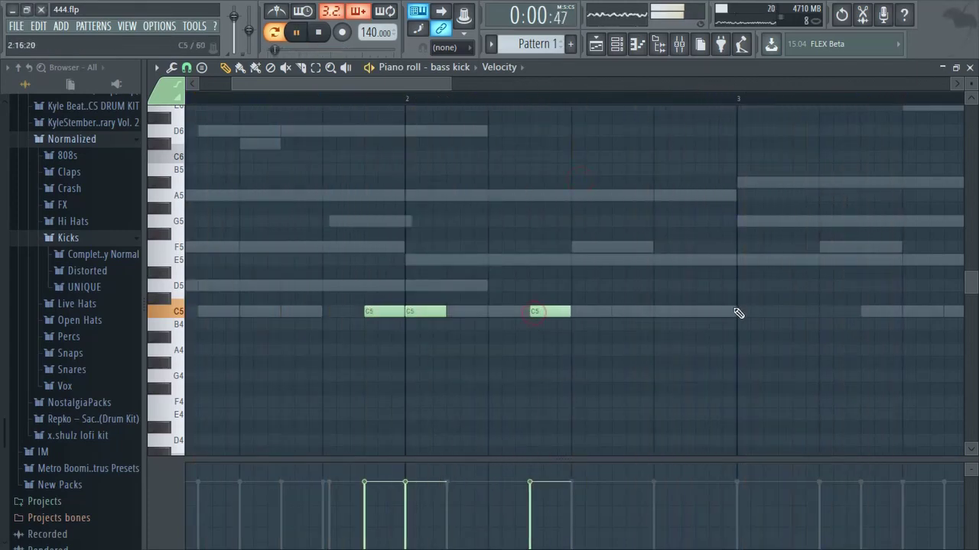
pyautogui.click(738, 313)
# Add two-step C5 bass kick notes on steps 1 and 13 of bar 4
pyautogui.scroll(-3, 695, 405)
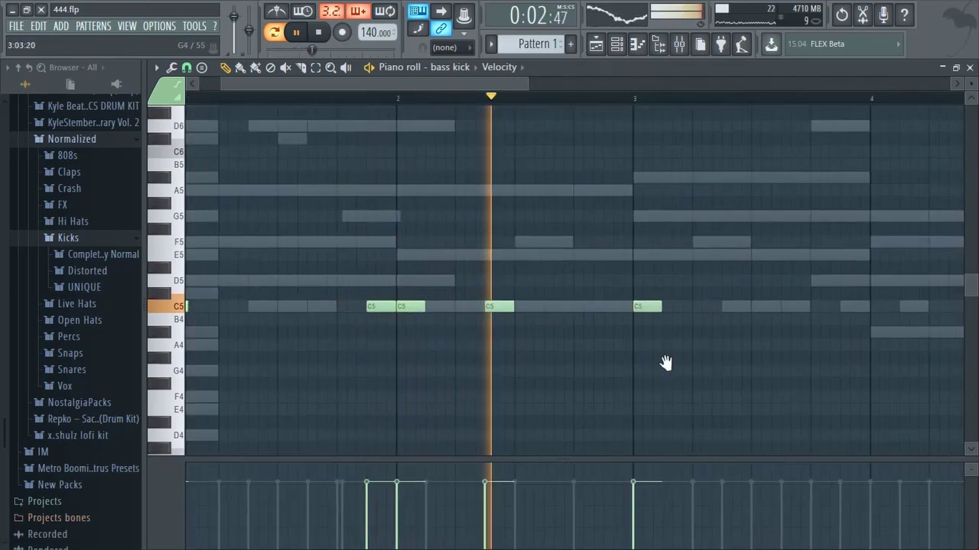
pyautogui.moveTo(665, 363); pyautogui.dragTo(587, 354)
pyautogui.scroll(1, 735, 337)
pyautogui.moveTo(735, 348); pyautogui.dragTo(653, 338)
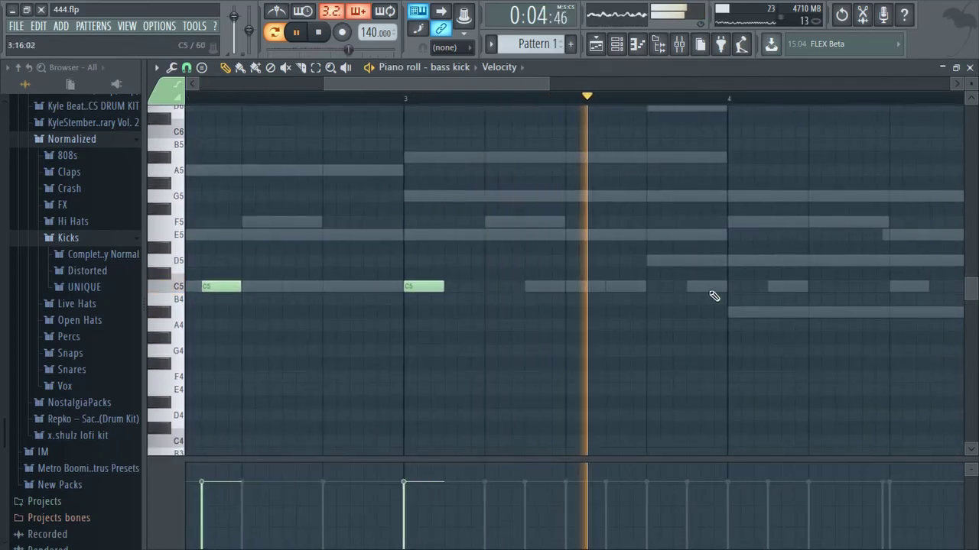
pyautogui.click(728, 286)
pyautogui.moveTo(758, 342); pyautogui.dragTo(649, 340)
pyautogui.click(749, 286)
pyautogui.rightClick(758, 287)
pyautogui.click(869, 285)
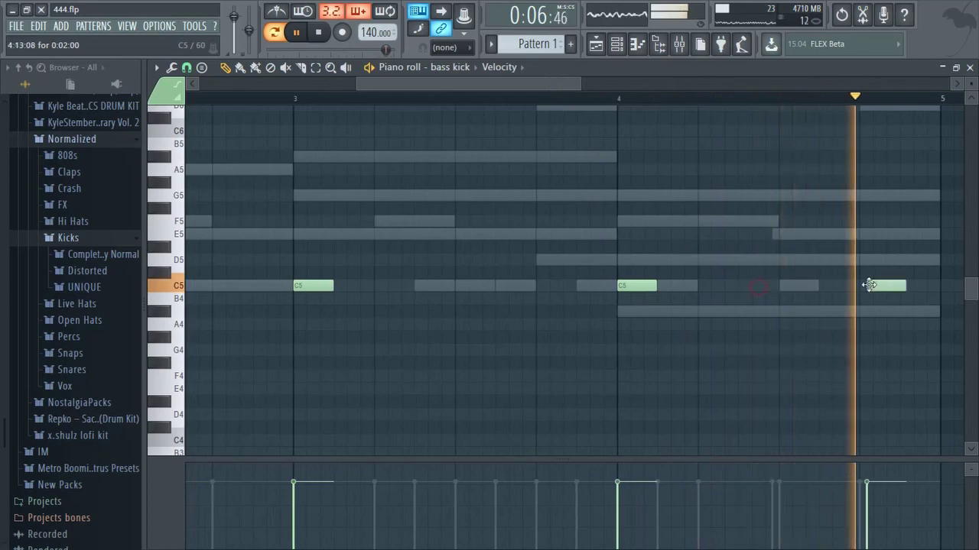
pyautogui.moveTo(869, 285); pyautogui.dragTo(857, 283)
# Add a two-step C5 bass kick note on step 7 of bar 3
pyautogui.scroll(-3, 337, 330)
pyautogui.moveTo(338, 331); pyautogui.dragTo(618, 298)
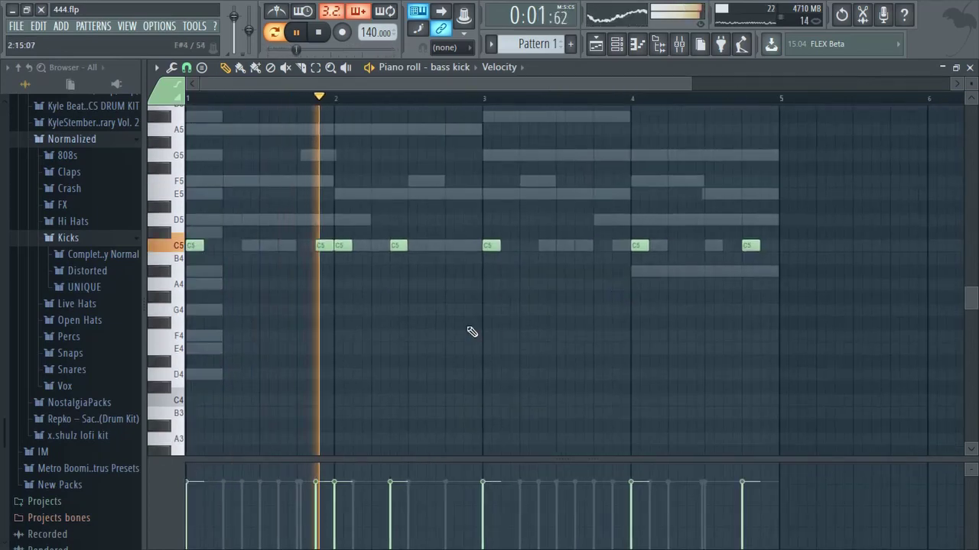
pyautogui.scroll(3, 504, 351)
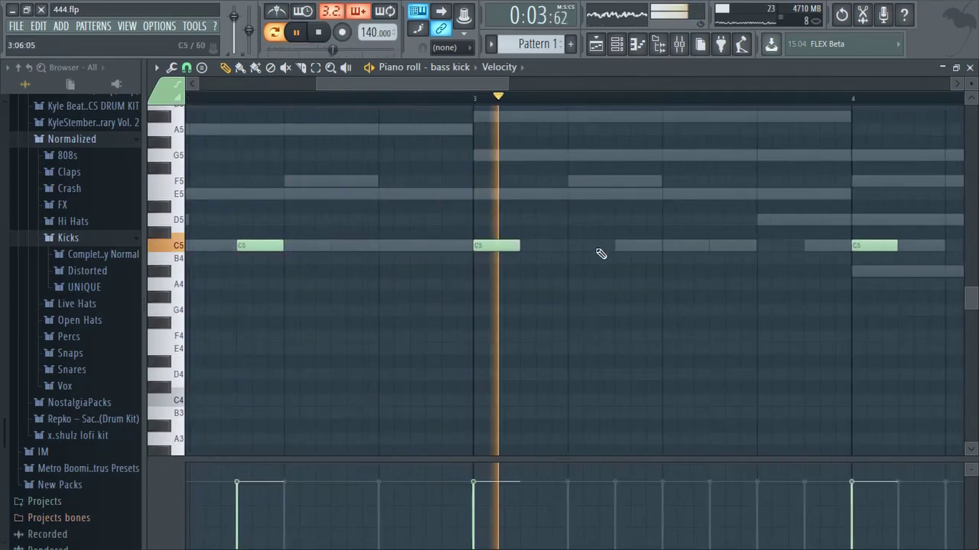
pyautogui.click(617, 246)
pyautogui.moveTo(711, 346); pyautogui.dragTo(428, 358)
pyautogui.scroll(-3, 611, 306)
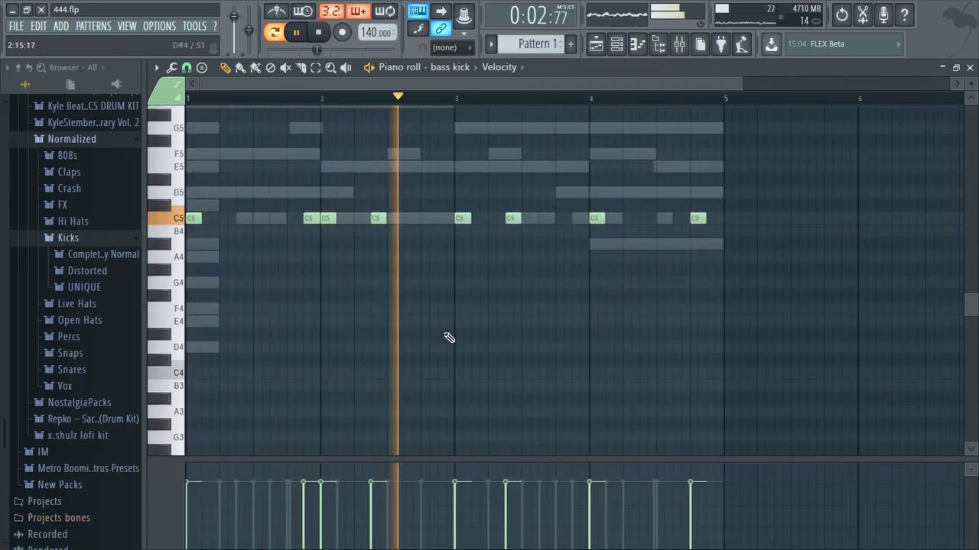
# Add a two-step C5 bass kick note near the end of bar 3, just before the bar 4 kick
pyautogui.scroll(3, 489, 352)
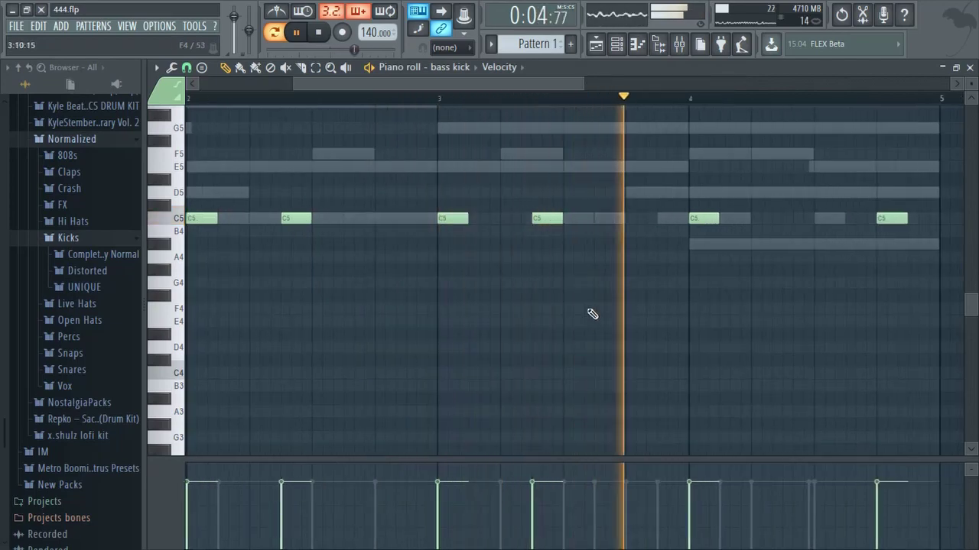
pyautogui.scroll(2, 675, 280)
pyautogui.scroll(3, 611, 297)
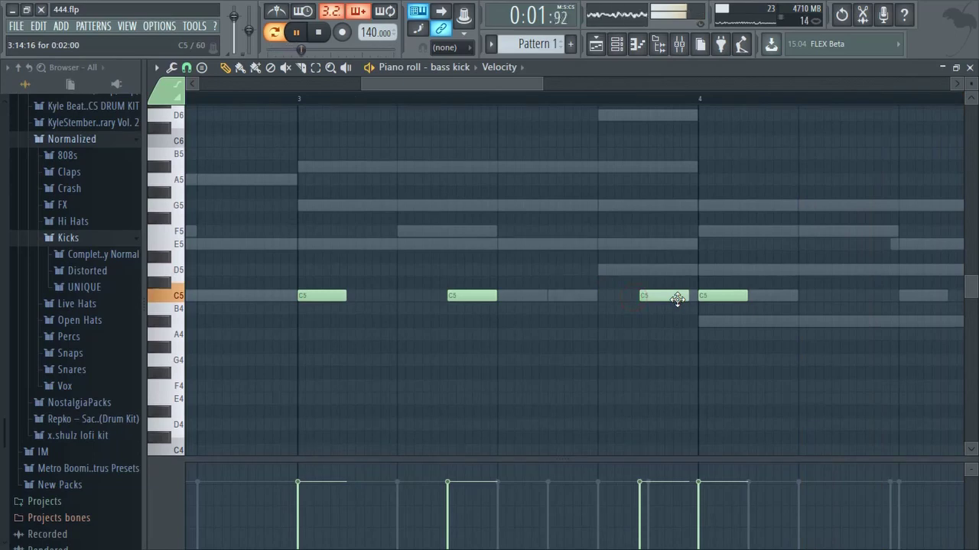
# Try a triplet of three short C5 bass kick notes filling the last beat of bar 3, and play it back
pyautogui.scroll(-3, 676, 327)
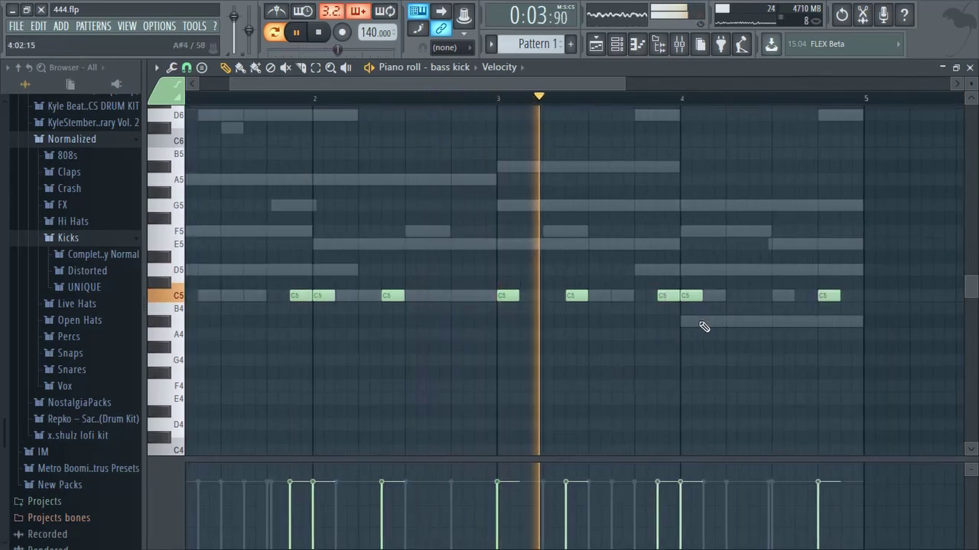
pyautogui.scroll(4, 670, 344)
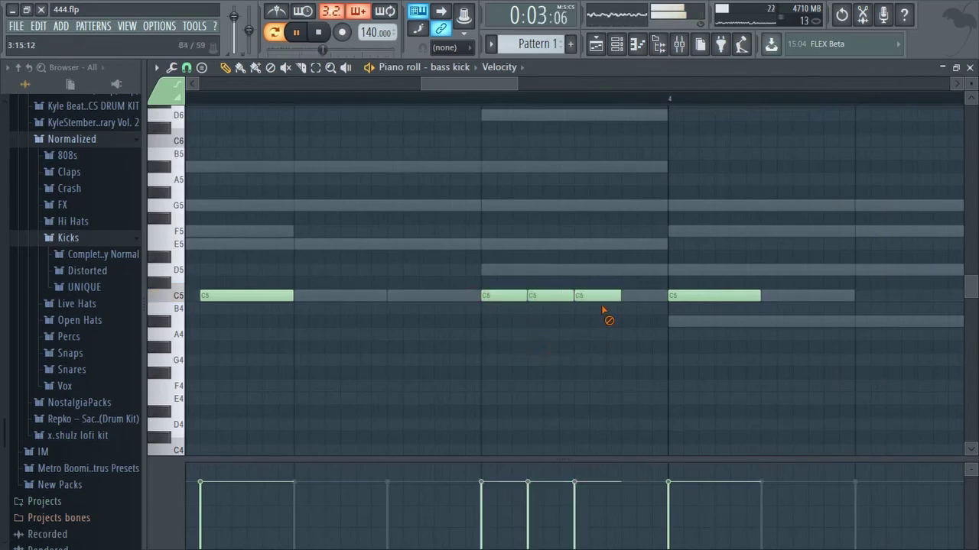
pyautogui.moveTo(526, 295); pyautogui.dragTo(531, 258)
pyautogui.hotkey('ctrl', 'b')
pyautogui.hotkey('ctrl', 'b')
pyautogui.scroll(-4, 330, 223)
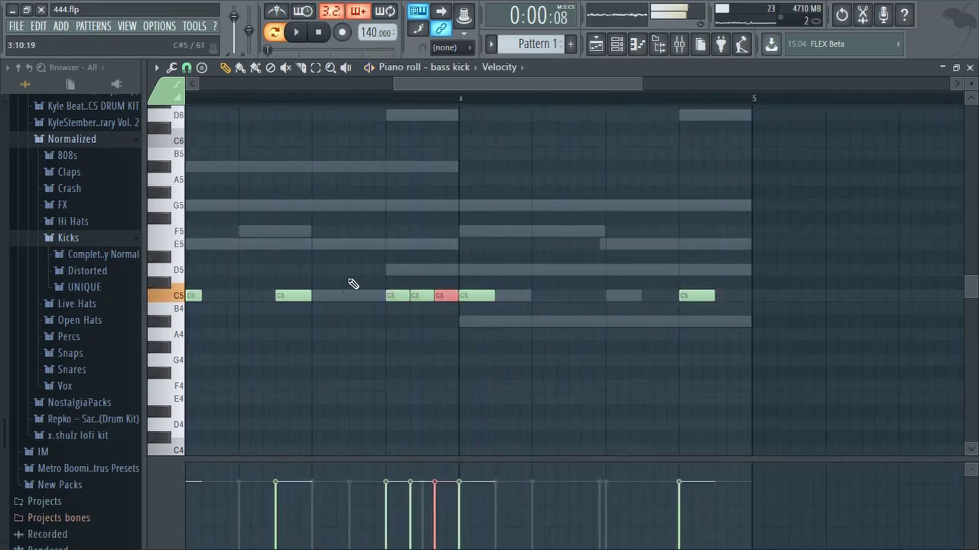
pyautogui.scroll(-3, 336, 266)
pyautogui.moveTo(337, 265); pyautogui.dragTo(655, 226)
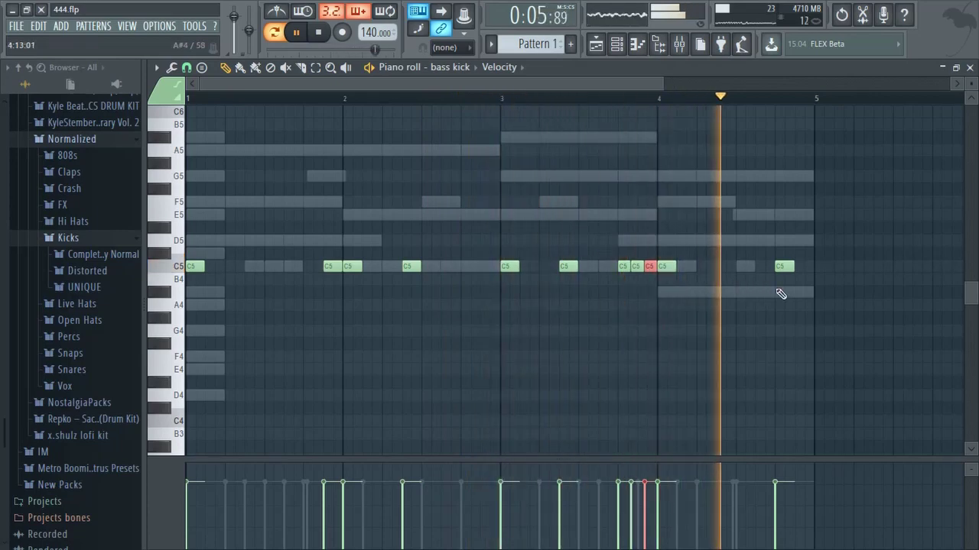
# Replace the triplet before bar 4 with a single C5 kick, and add another C5 kick between the two existing kicks of bar 4
pyautogui.scroll(3, 718, 298)
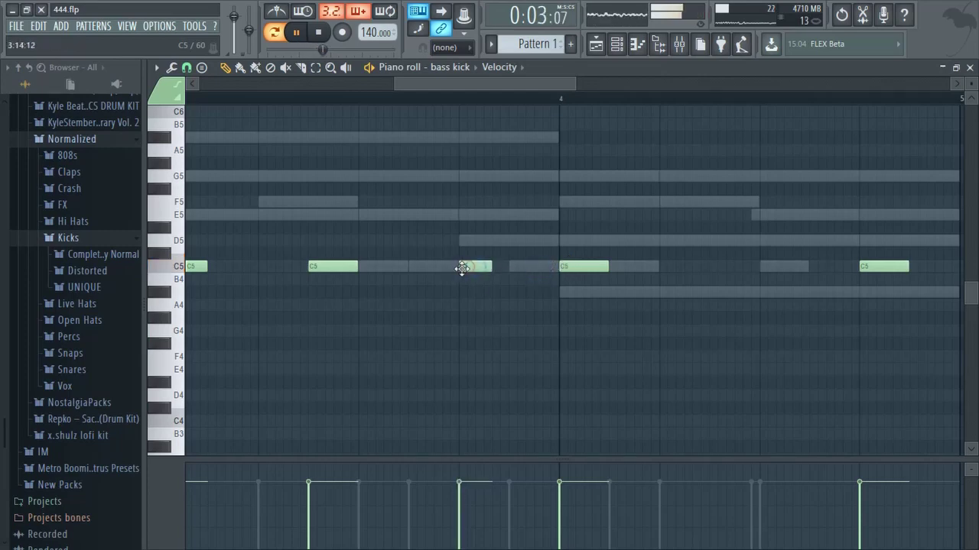
pyautogui.moveTo(492, 266); pyautogui.dragTo(505, 270)
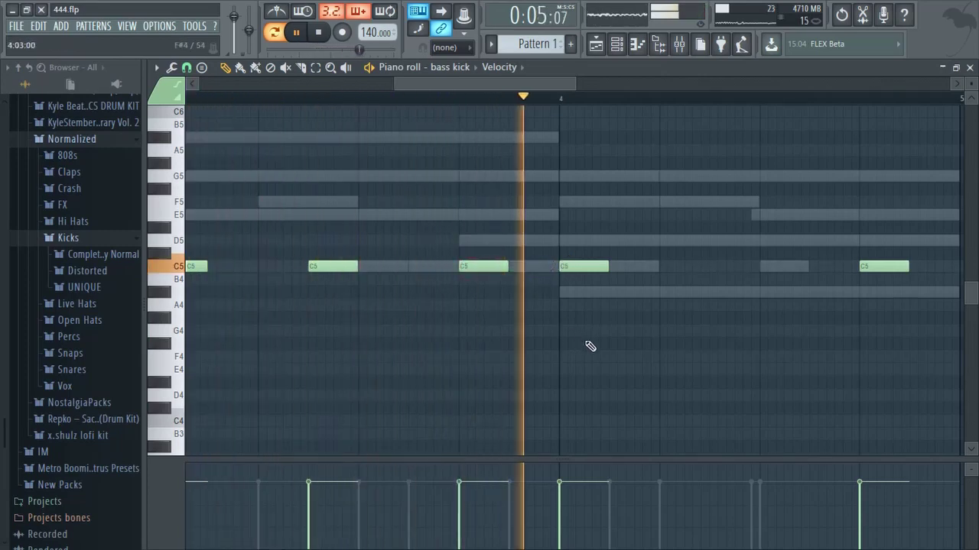
pyautogui.scroll(-4, 650, 344)
pyautogui.scroll(3, 659, 336)
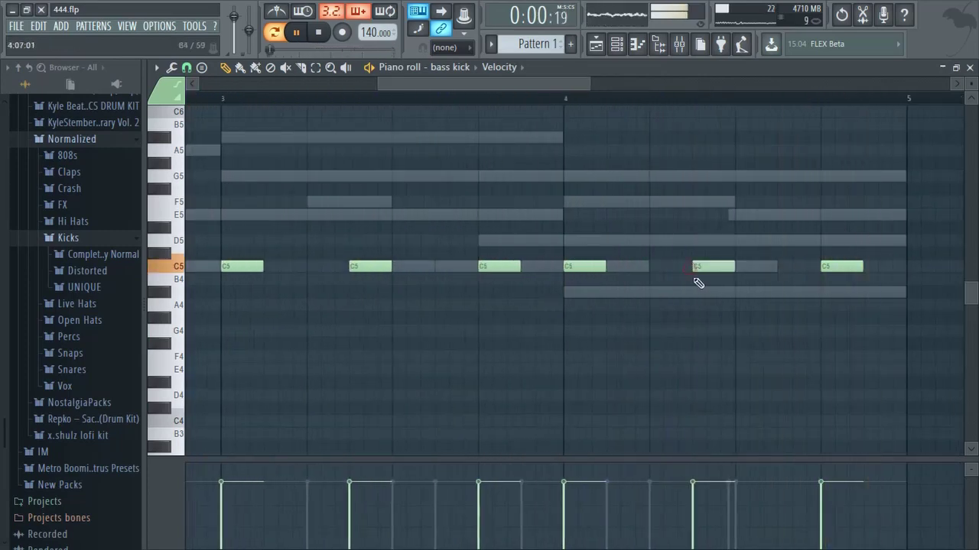
pyautogui.scroll(-3, 694, 280)
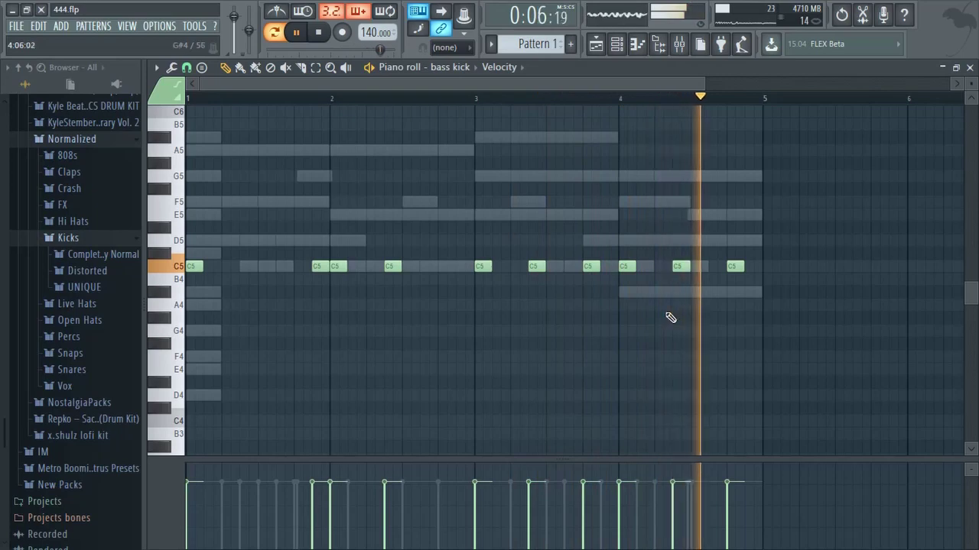
# Load the Hi Hat [ Boom ] sample from the Normal hi-hats folder as a new channel below the bass kick
pyautogui.press('F6')
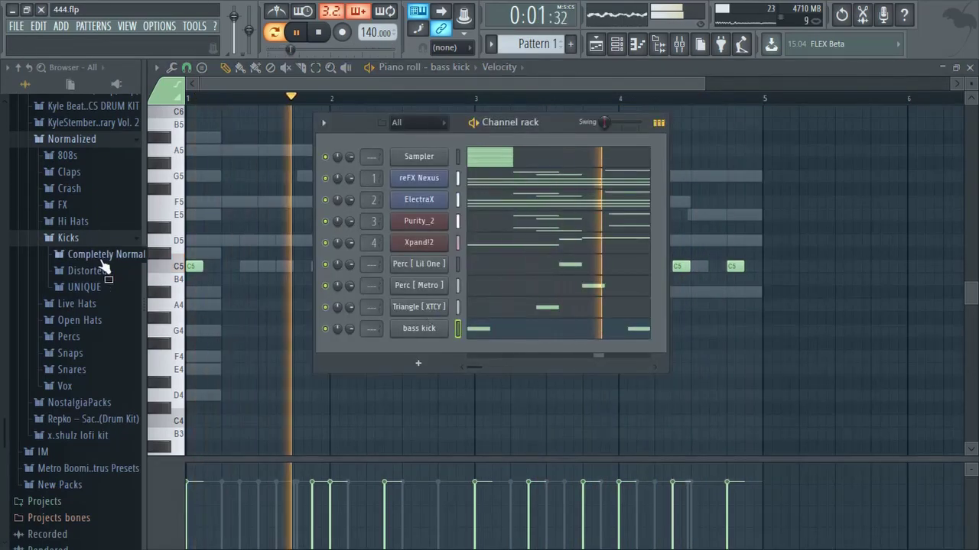
pyautogui.click(75, 221)
pyautogui.click(105, 257)
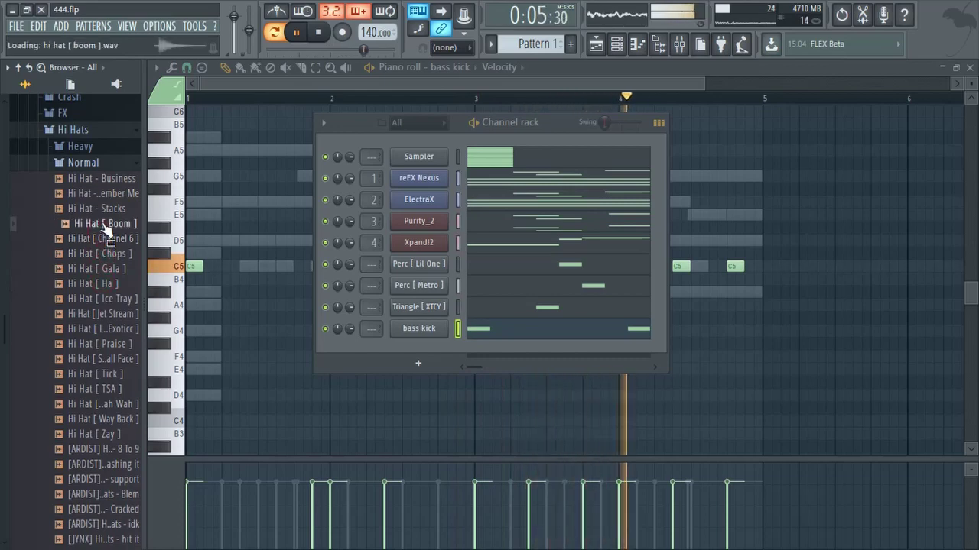
pyautogui.moveTo(386, 388); pyautogui.dragTo(423, 361)
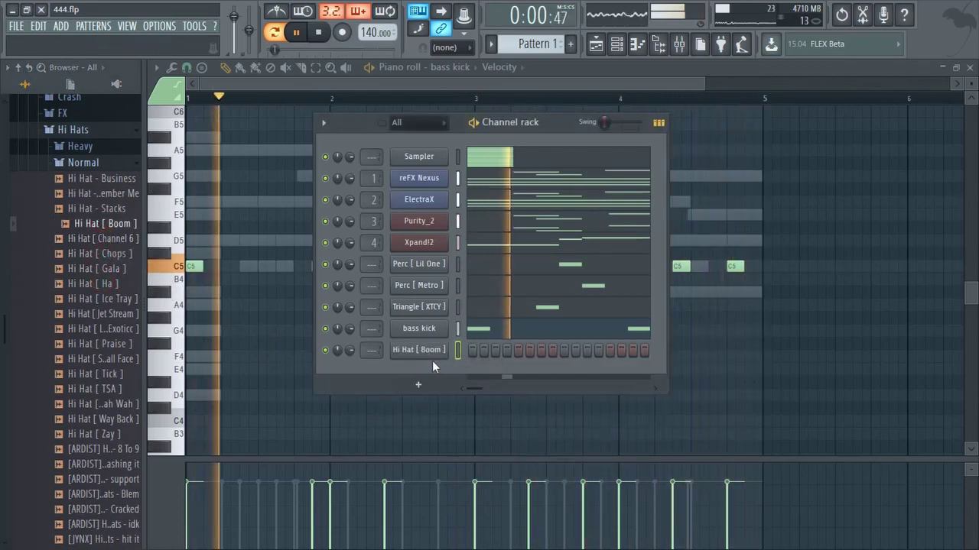
# Fill each 2 steps of the Hi Hat [ Boom ] channel and toggle its Cut itself option
pyautogui.rightClick(432, 353)
pyautogui.click(578, 397)
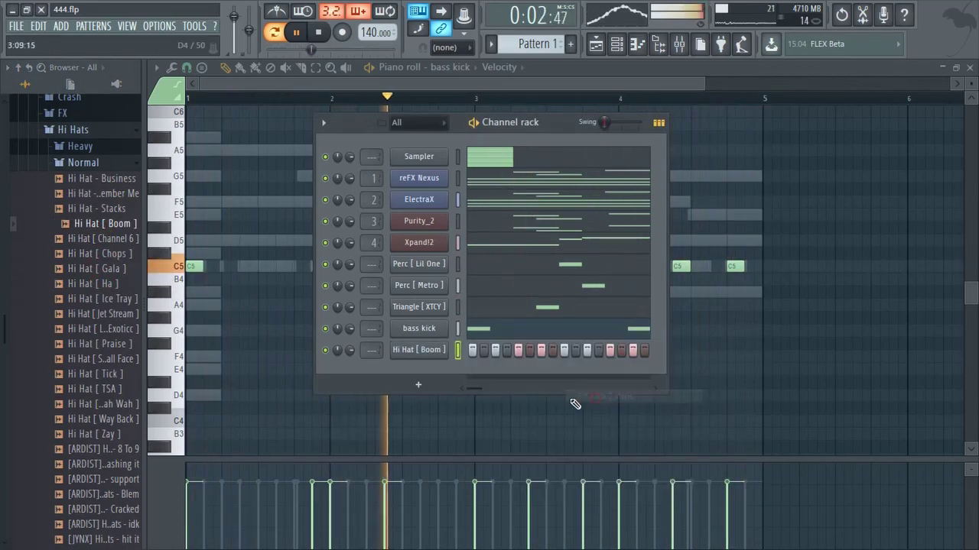
pyautogui.click(422, 354)
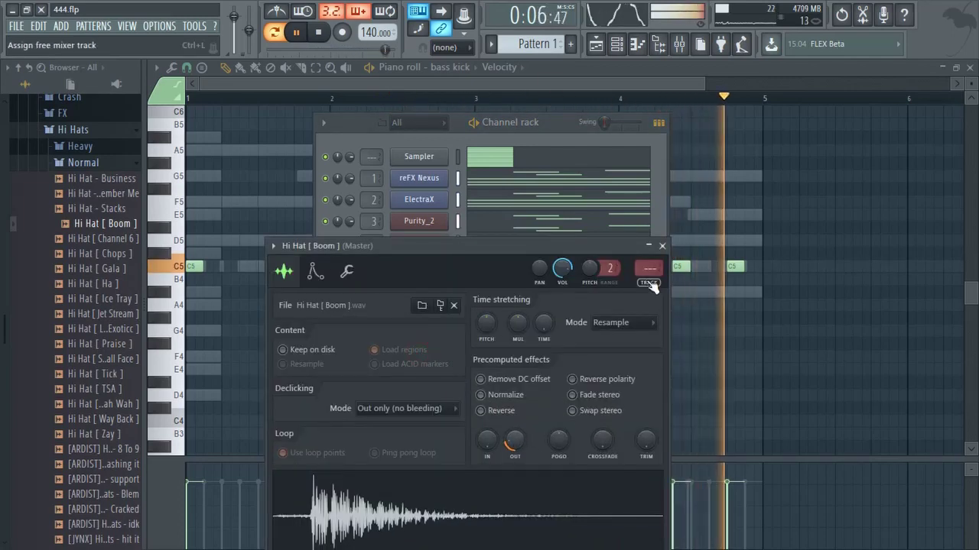
pyautogui.click(662, 247)
pyautogui.rightClick(432, 350)
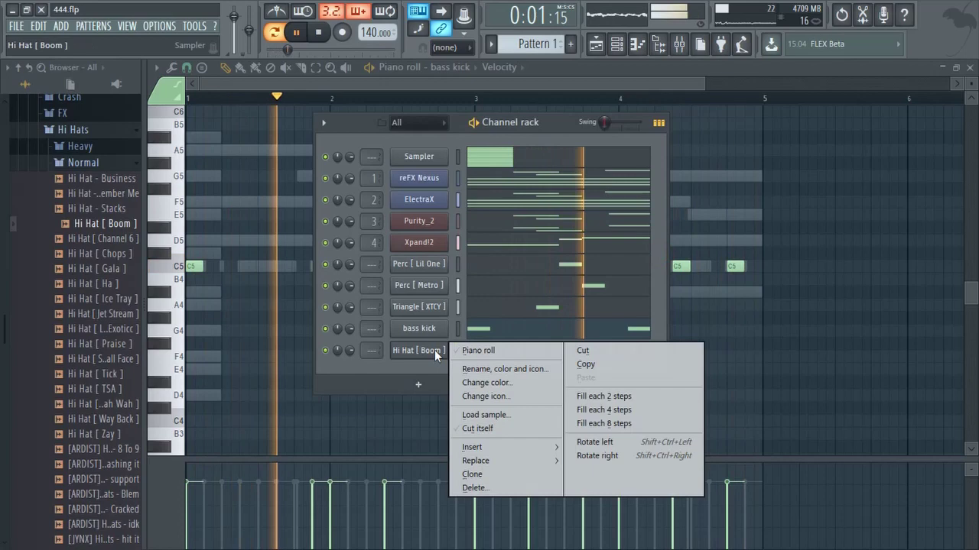
pyautogui.click(497, 428)
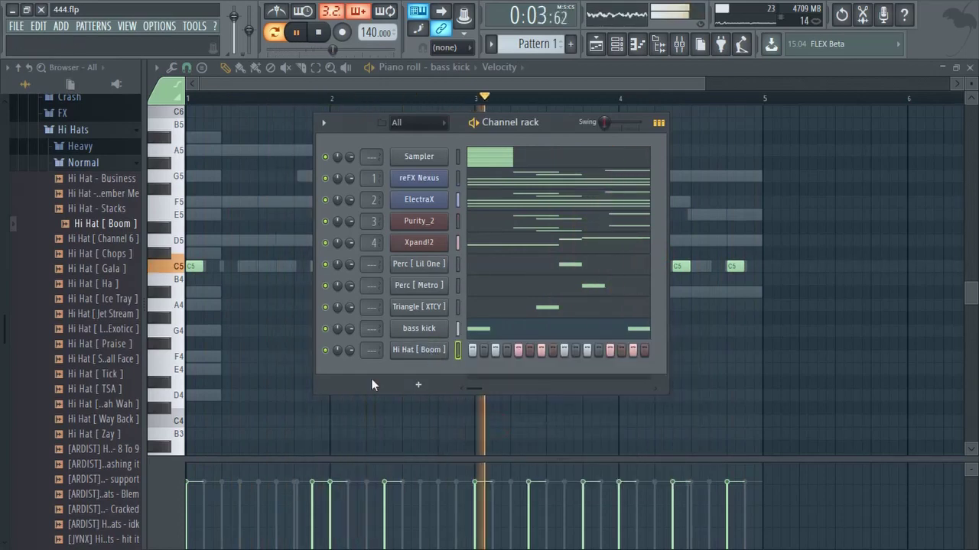
# Open the Hi Hat [ Boom ] piano roll and add two C5 hits to form a triplet roll starting halfway through bar 1
pyautogui.rightClick(412, 355)
pyautogui.click(475, 352)
pyautogui.scroll(4, 282, 359)
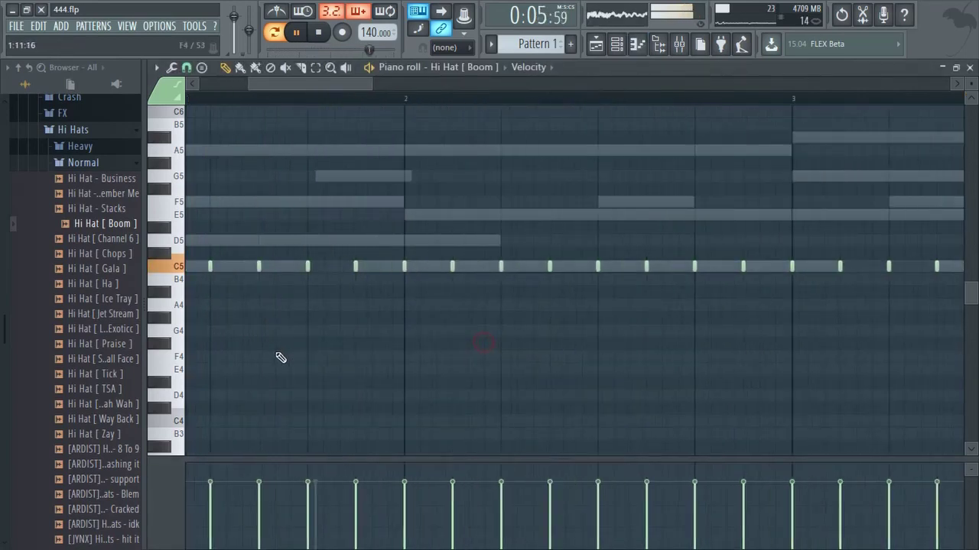
pyautogui.moveTo(282, 360); pyautogui.dragTo(814, 349)
pyautogui.click(502, 239)
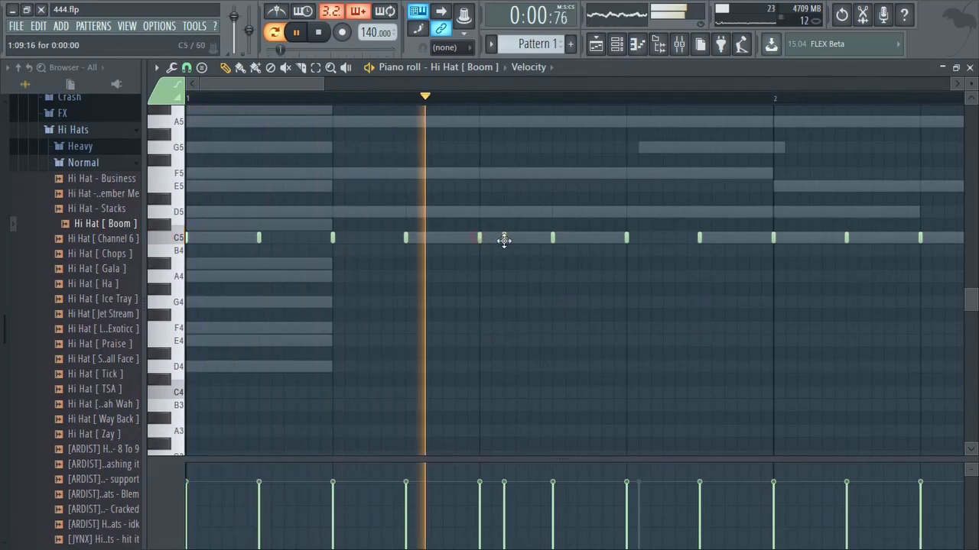
pyautogui.click(525, 242)
pyautogui.scroll(-2, 582, 294)
pyautogui.scroll(-2, 584, 297)
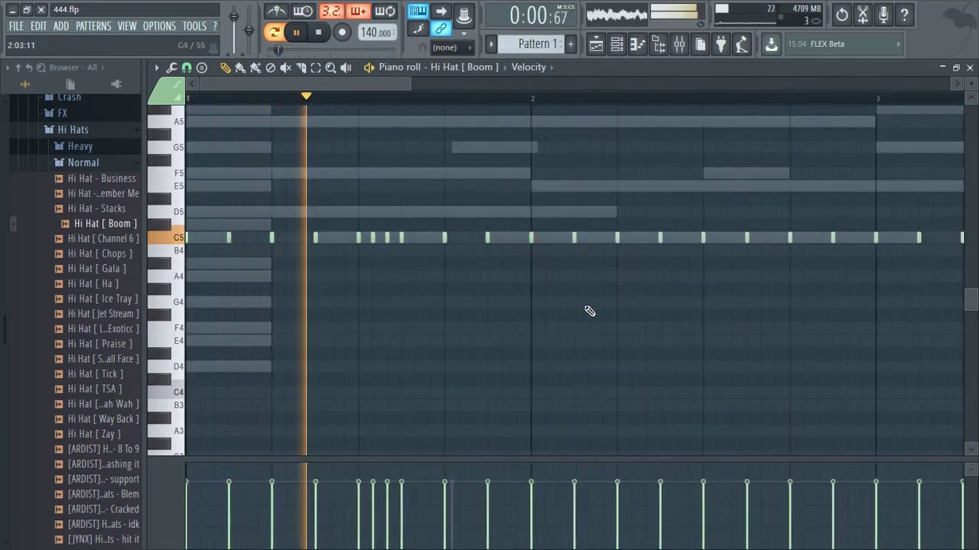
# Add an extra C5 hi-hat hit between the first two hits of bar 2 and of bar 3
pyautogui.scroll(3, 628, 314)
pyautogui.click(488, 242)
pyautogui.scroll(-2, 662, 329)
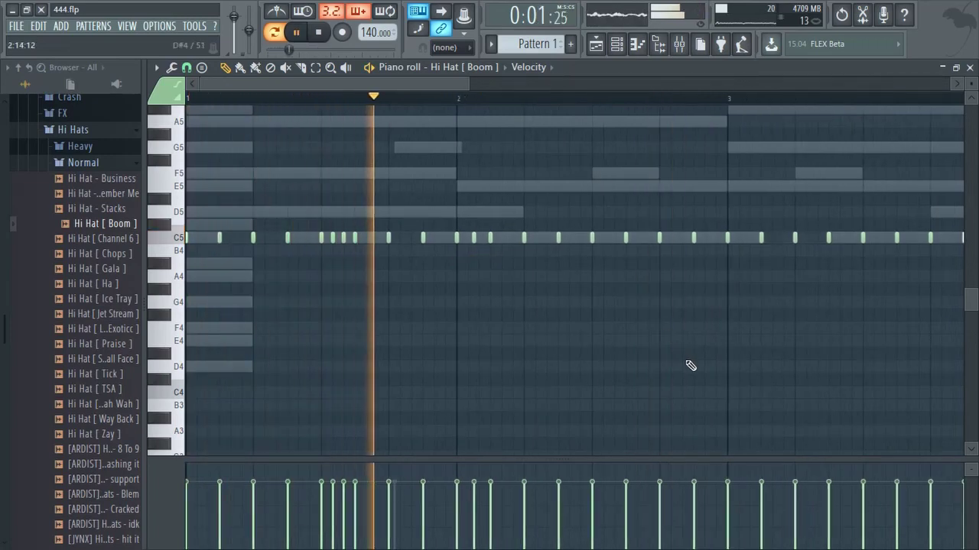
pyautogui.scroll(3, 612, 313)
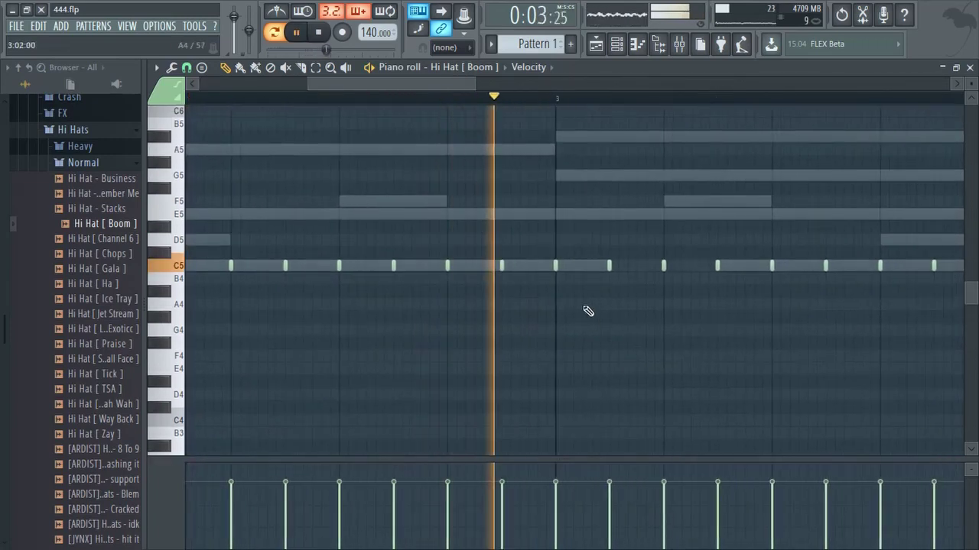
pyautogui.click(582, 267)
pyautogui.moveTo(581, 272); pyautogui.dragTo(593, 289)
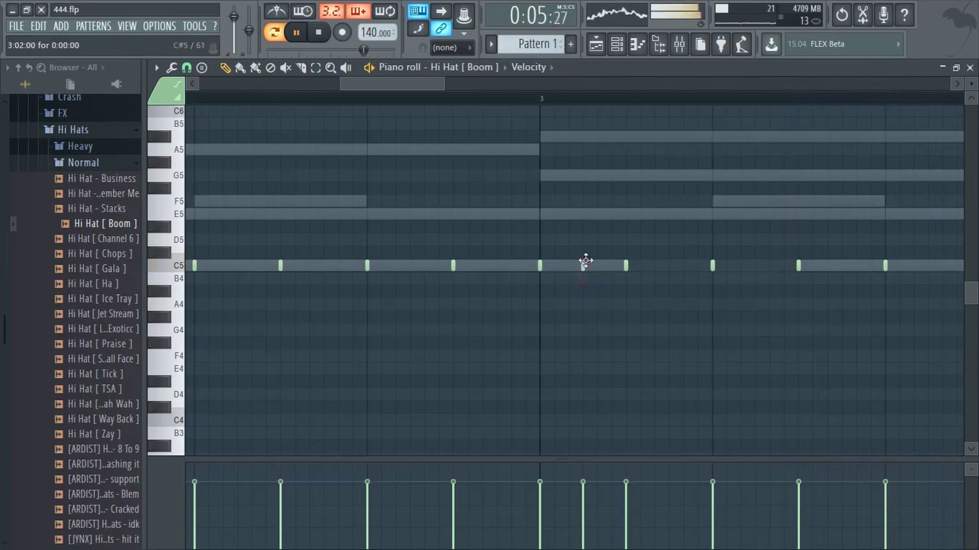
pyautogui.scroll(-3, 665, 345)
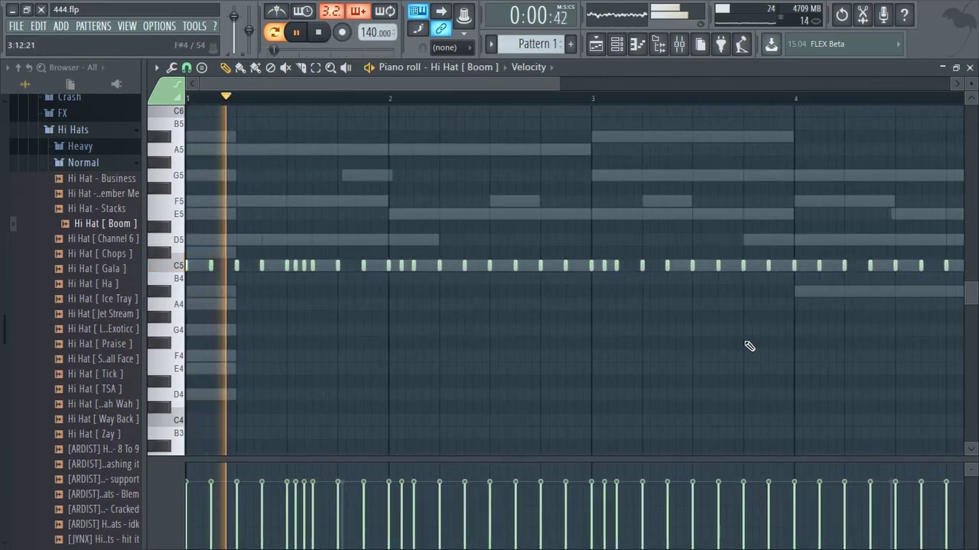
# Try a triplet hi-hat roll on C5 in the half-beat before beat 3 of bar 3, and play it back
pyautogui.scroll(2, 721, 332)
pyautogui.scroll(3, 574, 283)
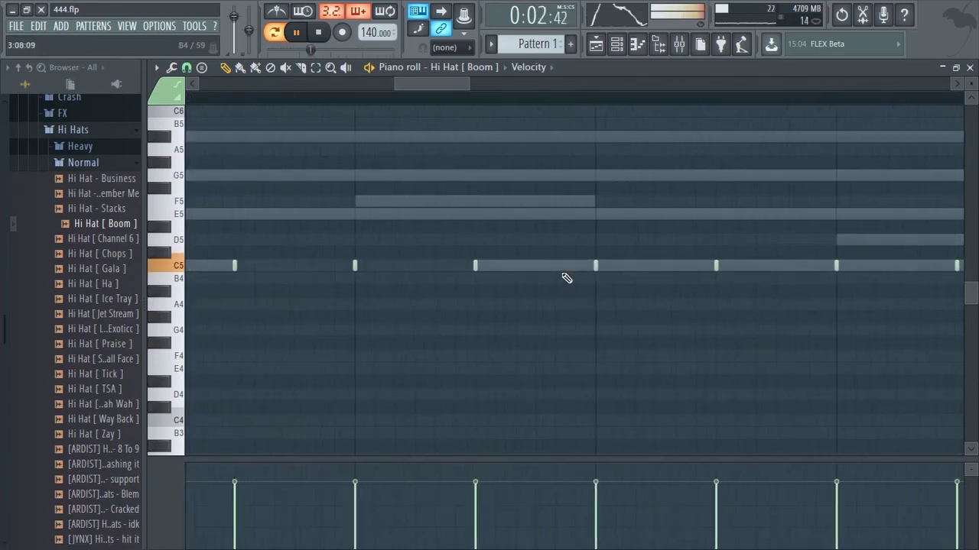
pyautogui.scroll(-3, 519, 271)
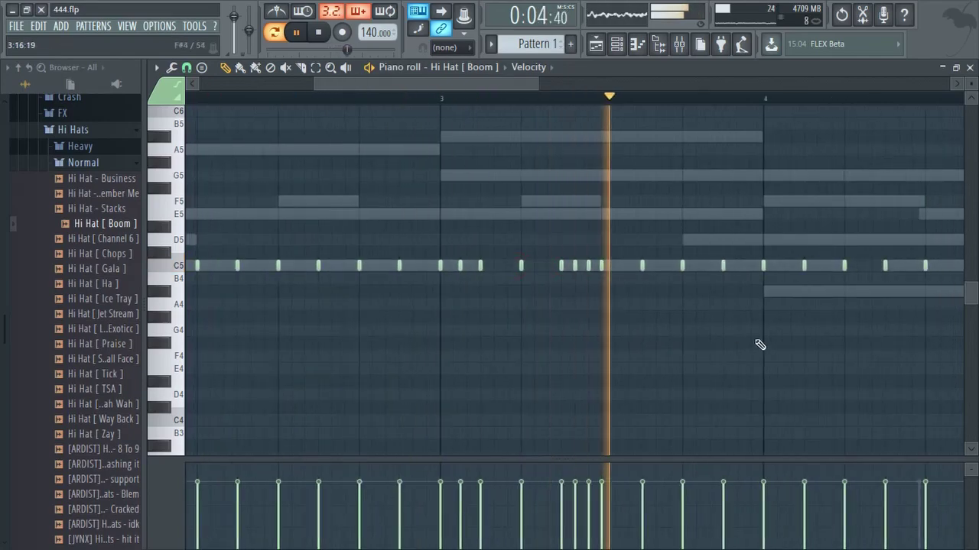
pyautogui.press('space')
pyautogui.scroll(-2, 649, 310)
pyautogui.press('space')
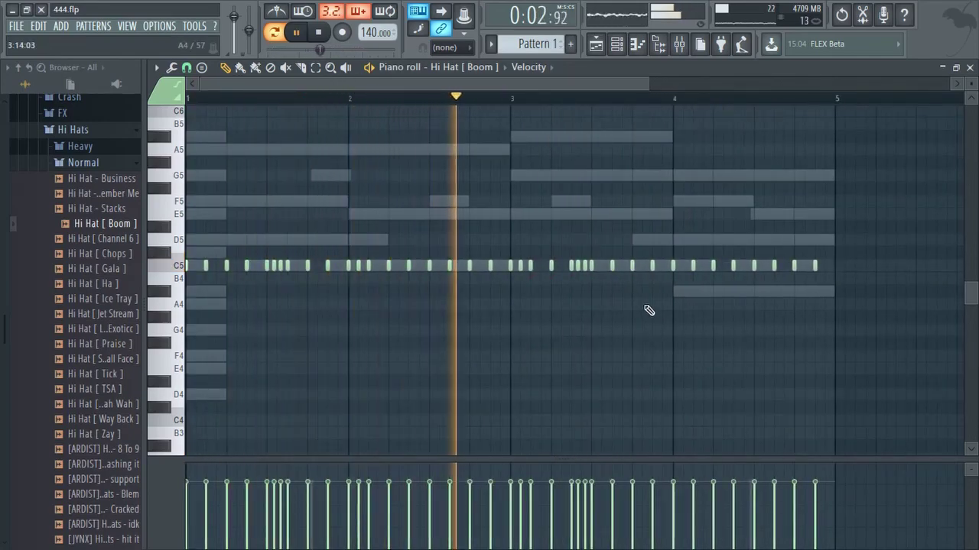
# Extend the bar 3 hi-hat roll back to beat 2 with two more evenly spaced C5 hits
pyautogui.scroll(1, 648, 311)
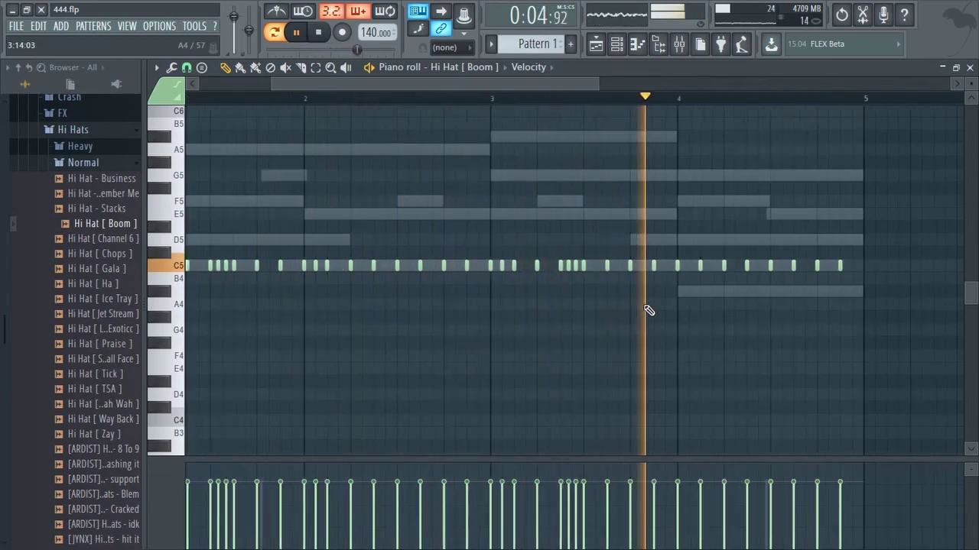
pyautogui.scroll(2, 648, 310)
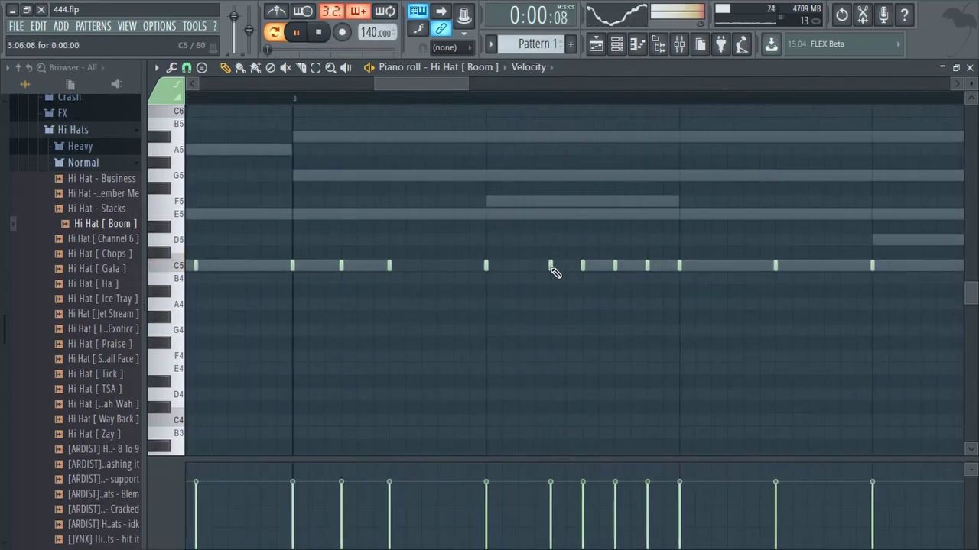
pyautogui.scroll(-3, 591, 392)
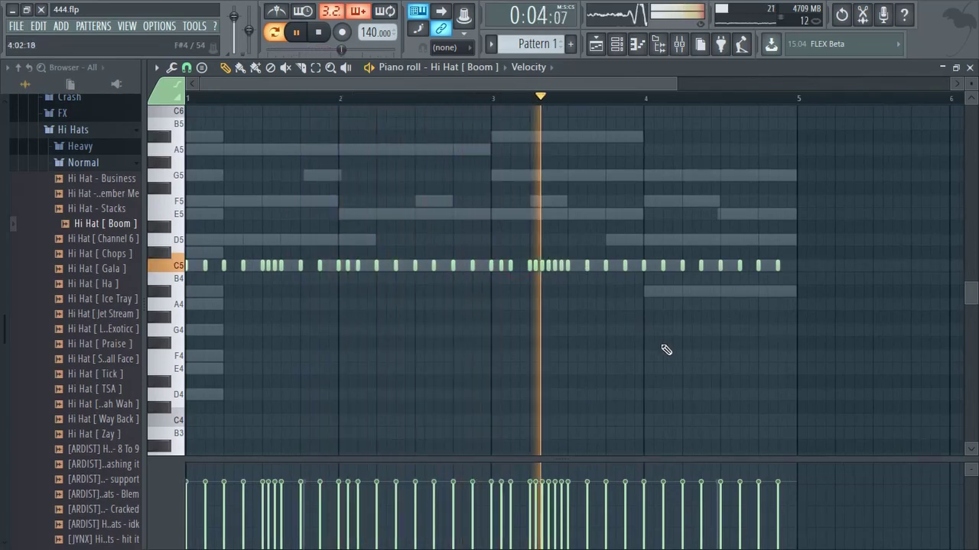
pyautogui.scroll(2, 649, 345)
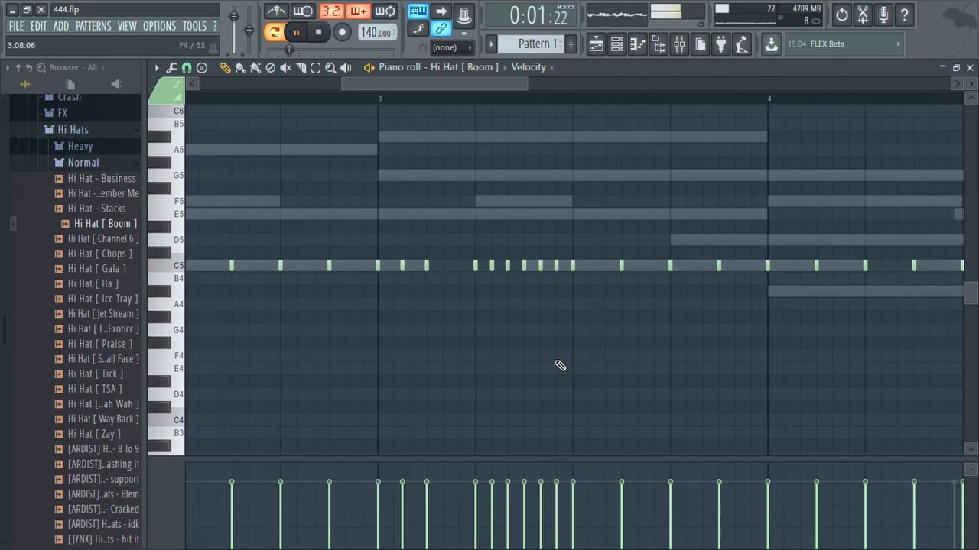
# Undo the four hi-hat hits added to the roll in bar 3 and stop playback
pyautogui.hotkey('ctrl', 'alt', 'z')
pyautogui.hotkey('ctrl', 'alt', 'z')
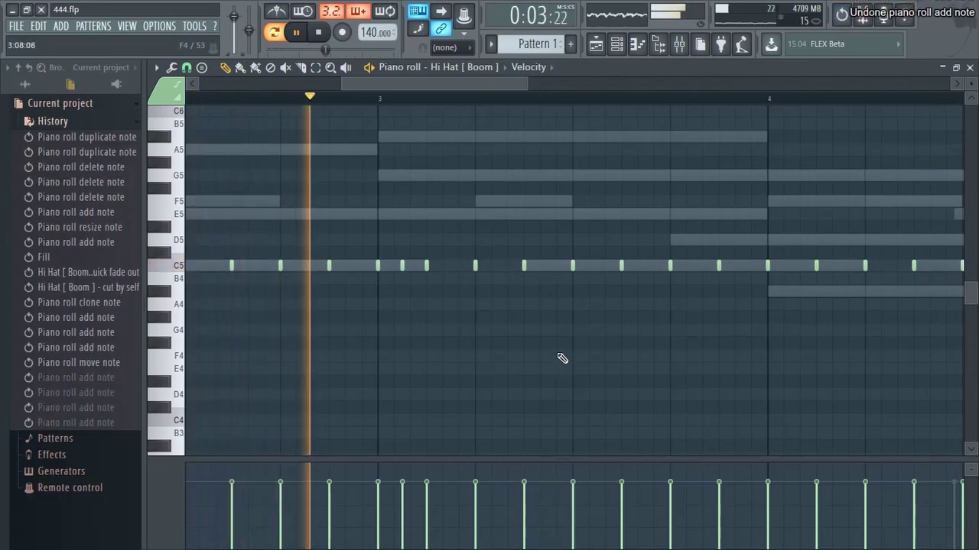
pyautogui.press('space')
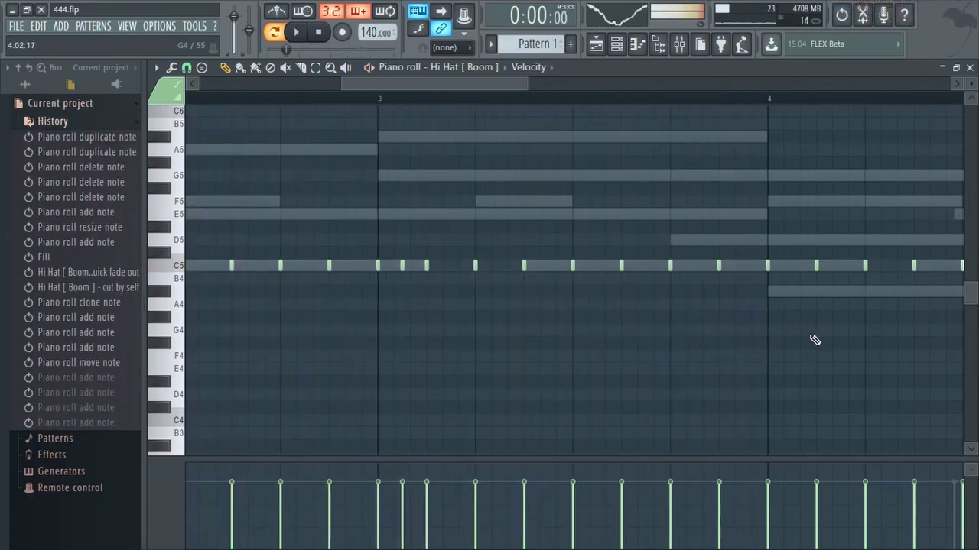
# Fill the last beat of bar 3 with three equal G#4 hi-hat notes in place of the regular C5 hits there
pyautogui.scroll(4, 680, 306)
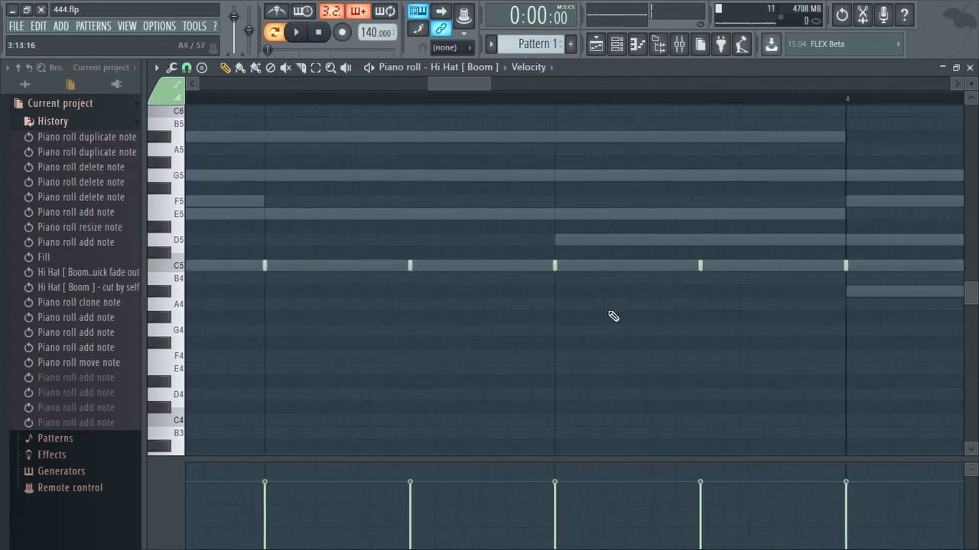
pyautogui.click(560, 318)
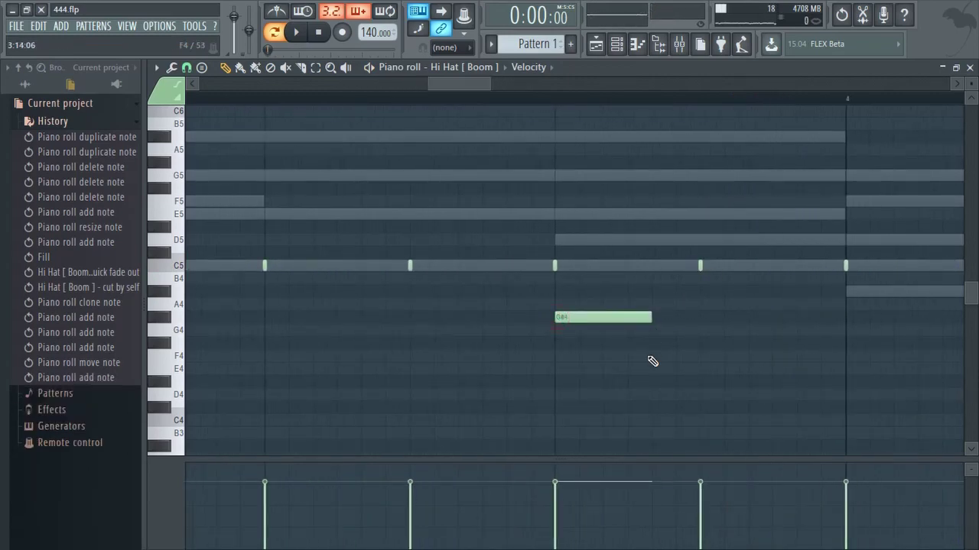
pyautogui.hotkey('ctrl', 'b')
pyautogui.hotkey('ctrl', 'b')
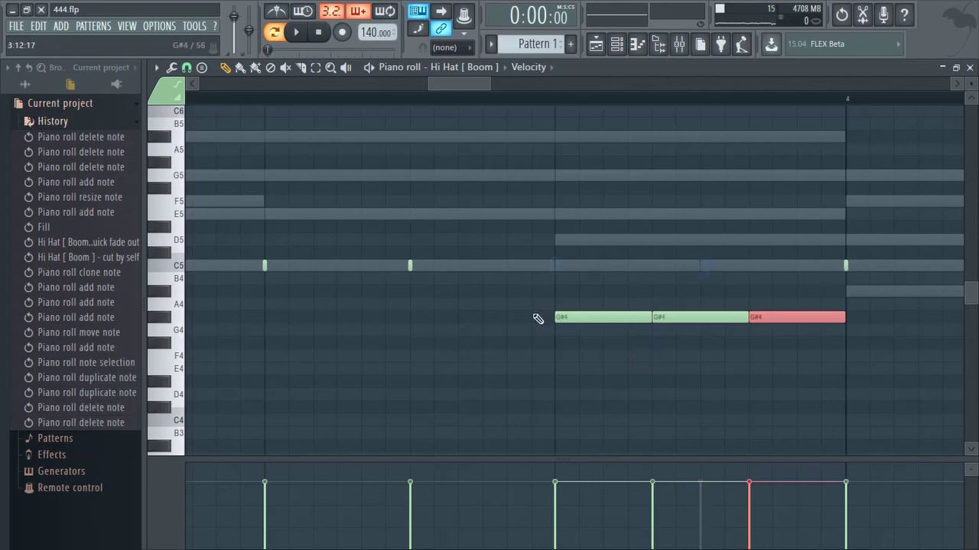
# Transpose the three G#4 hi-hat notes in the last beat of bar 3 up to C5 and play the pattern
pyautogui.moveTo(537, 319); pyautogui.dragTo(810, 360)
pyautogui.press('Up')
pyautogui.press('Up')
pyautogui.press('Up')
pyautogui.press('space')
pyautogui.press('Up')
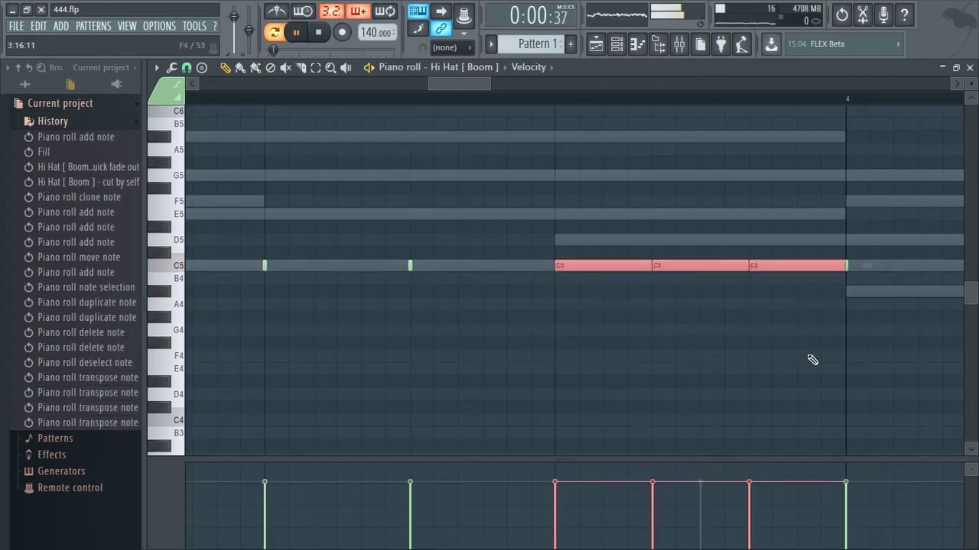
# Fill the last beat of bar 4 with four equal A#4 hi-hat notes and remove the regular C5 hits there
pyautogui.keyDown('ctrl'); pyautogui.scroll(-4, 812, 359); pyautogui.keyUp('ctrl')
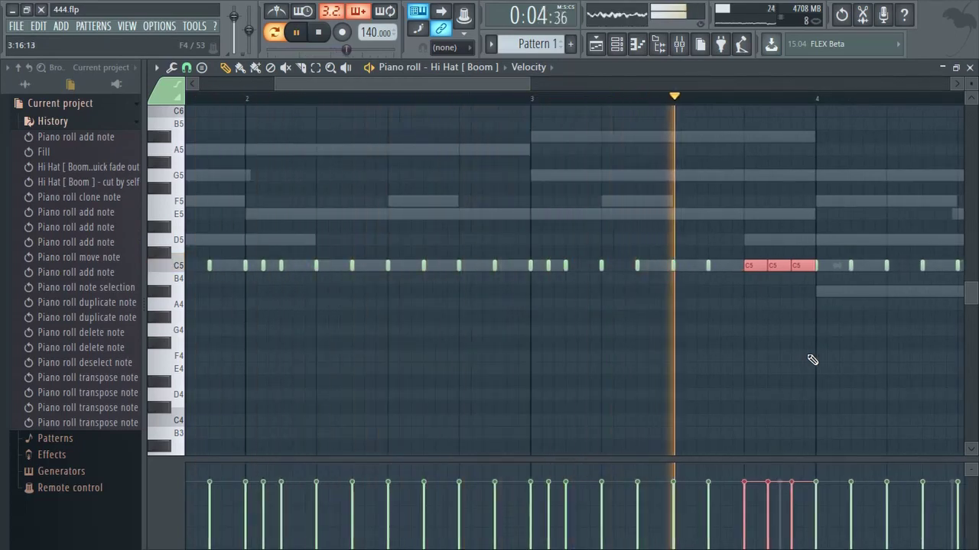
pyautogui.moveTo(812, 359); pyautogui.dragTo(231, 313)
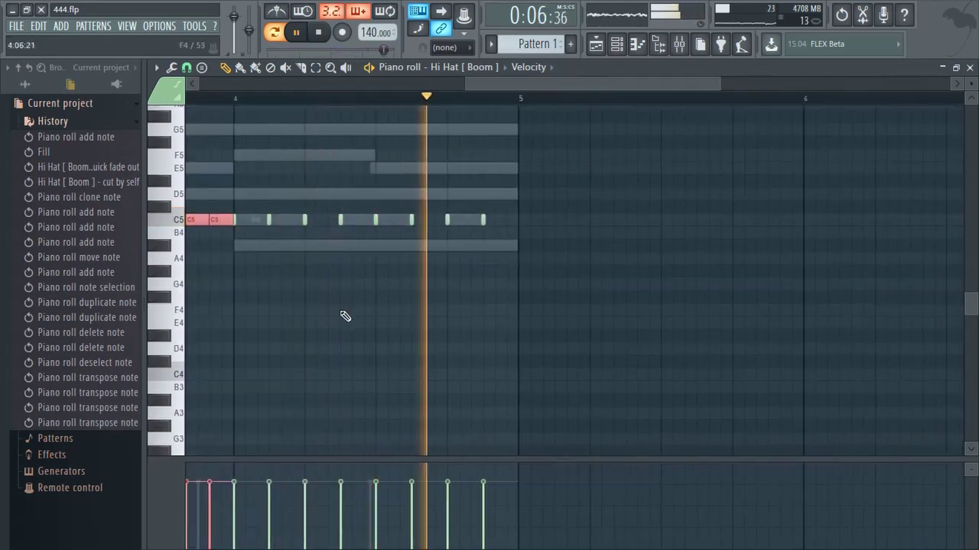
pyautogui.keyDown('ctrl'); pyautogui.click(344, 319); pyautogui.keyUp('ctrl')
pyautogui.keyDown('ctrl'); pyautogui.scroll(3, 443, 321); pyautogui.keyUp('ctrl')
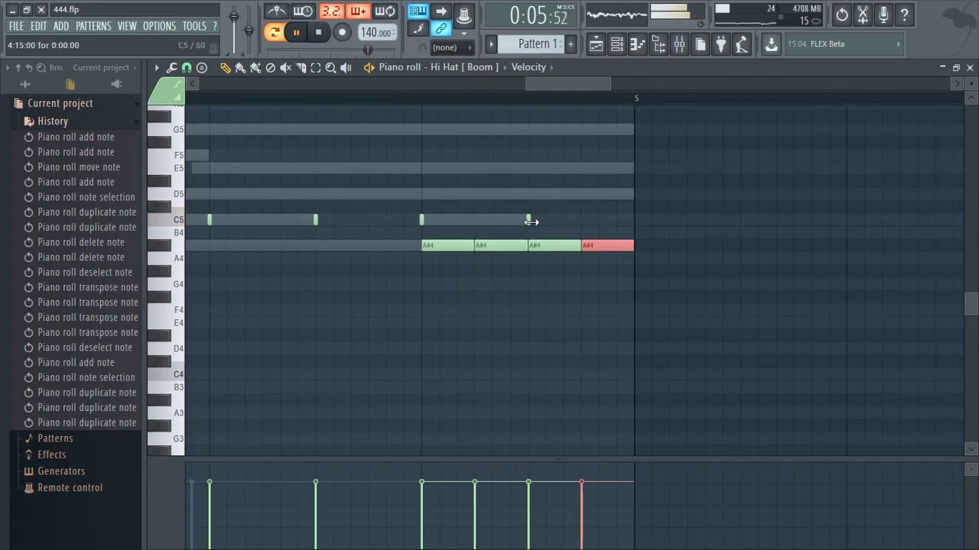
pyautogui.rightClick(419, 221)
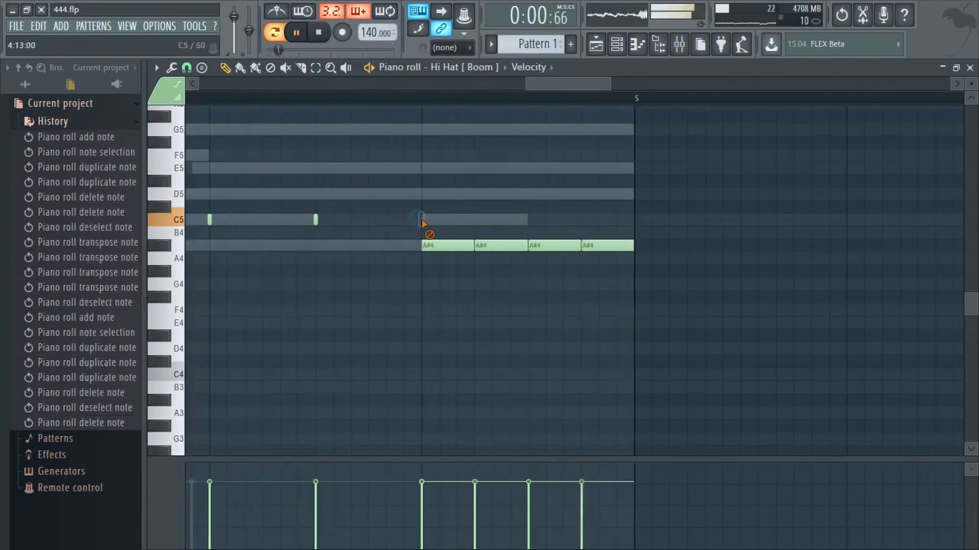
# Transpose the four A#4 notes in the last beat of bar 4 up to C5 and listen to the pattern
pyautogui.keyDown('ctrl'); pyautogui.moveTo(662, 214); pyautogui.dragTo(449, 329); pyautogui.keyUp('ctrl')
pyautogui.hotkey('shift', 'Up')
pyautogui.hotkey('shift', 'Up')
pyautogui.keyDown('ctrl'); pyautogui.scroll(-1, 374, 346); pyautogui.keyUp('ctrl')
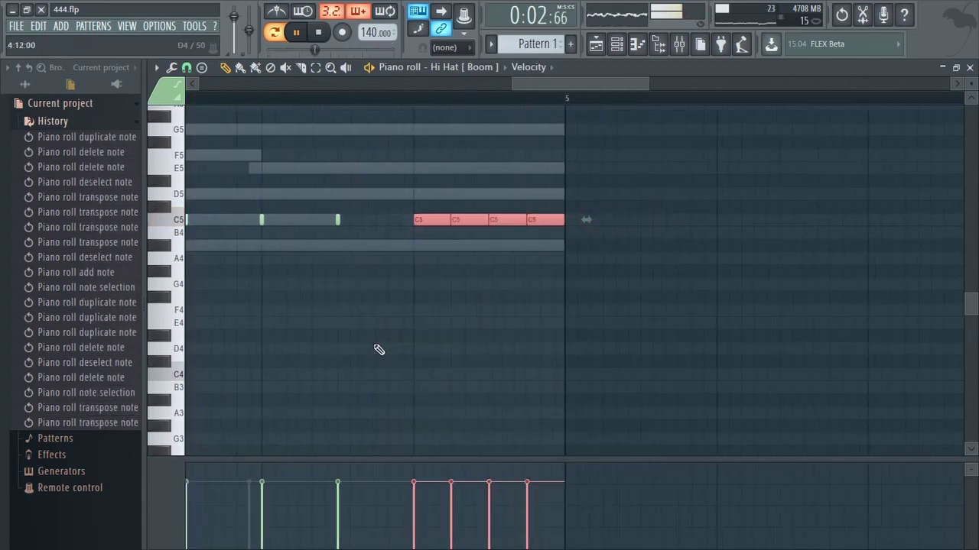
pyautogui.keyDown('ctrl'); pyautogui.scroll(-1, 367, 344); pyautogui.keyUp('ctrl')
pyautogui.keyDown('ctrl'); pyautogui.scroll(-2, 597, 297); pyautogui.keyUp('ctrl')
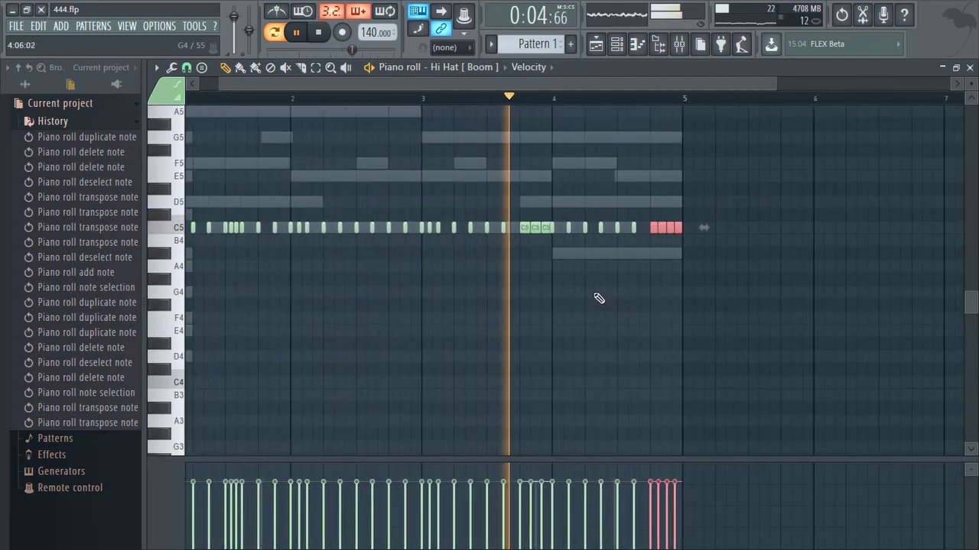
# Add two evenly spaced C5 hits between the first two hi-hat hits of beat 3 in bar 4 and listen
pyautogui.keyDown('ctrl'); pyautogui.scroll(4, 695, 317); pyautogui.keyUp('ctrl')
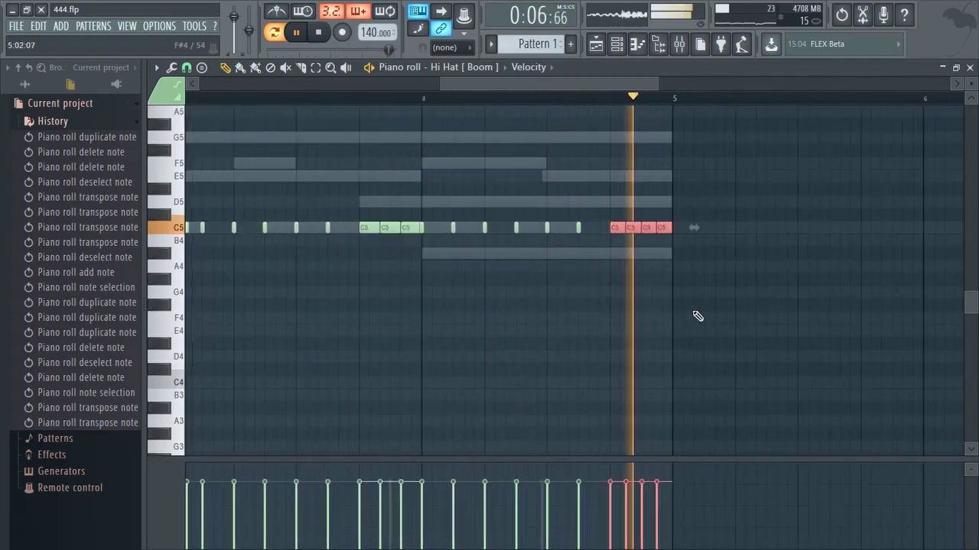
pyautogui.keyDown('shift'); pyautogui.moveTo(396, 227); pyautogui.dragTo(440, 235); pyautogui.keyUp('shift')
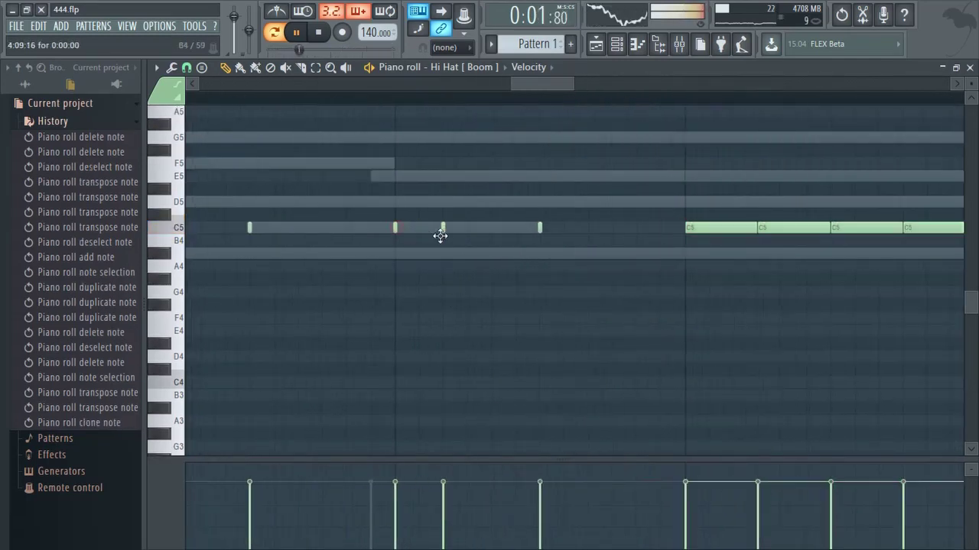
pyautogui.keyDown('ctrl'); pyautogui.scroll(-4, 508, 321); pyautogui.keyUp('ctrl')
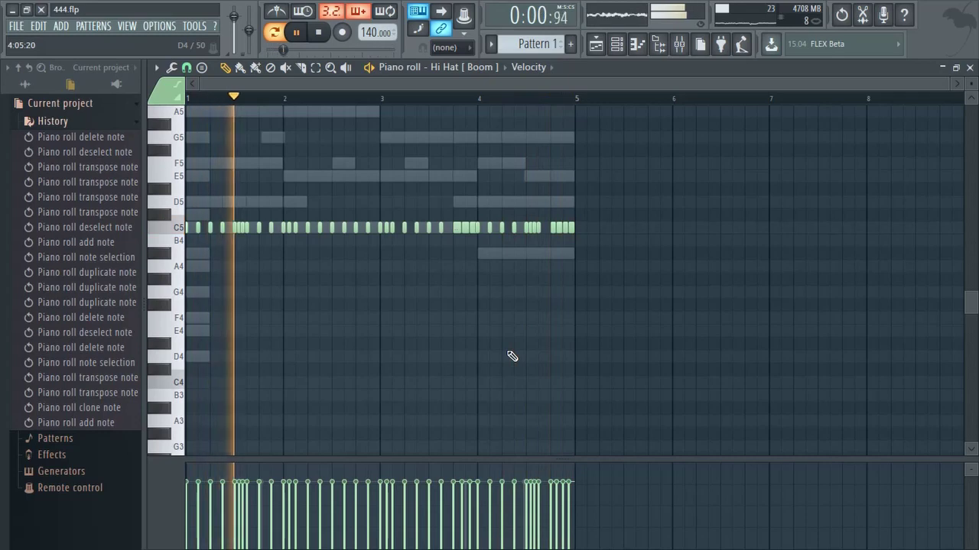
pyautogui.keyDown('ctrl'); pyautogui.scroll(4, 549, 313); pyautogui.keyUp('ctrl')
pyautogui.keyDown('ctrl'); pyautogui.scroll(-4, 553, 321); pyautogui.keyUp('ctrl')
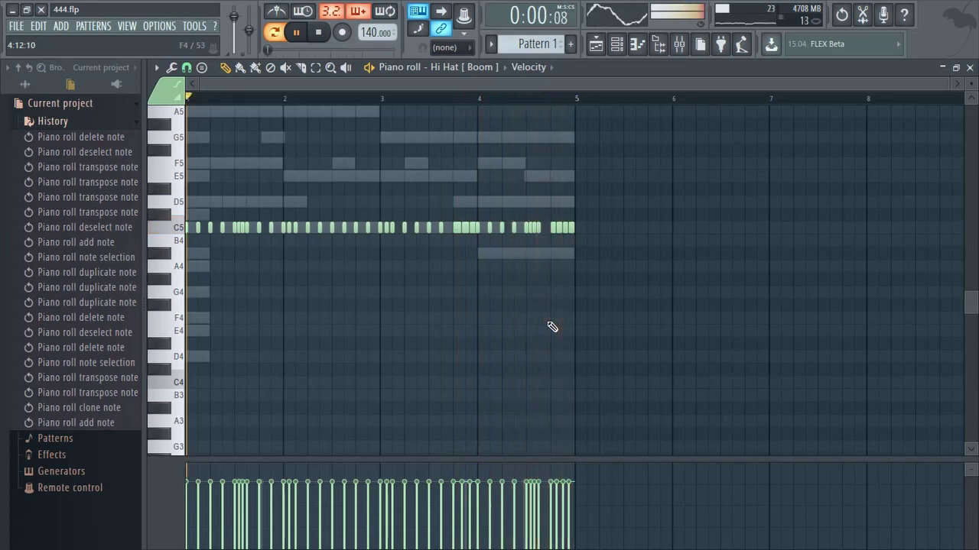
# Replace the last-beat notes of bar 4 with a one-beat C5 note chopped into eight equal hits, and lower the last four to A#4
pyautogui.keyDown('ctrl'); pyautogui.scroll(4, 551, 326); pyautogui.keyUp('ctrl')
pyautogui.keyDown('ctrl'); pyautogui.scroll(2, 603, 303); pyautogui.keyUp('ctrl')
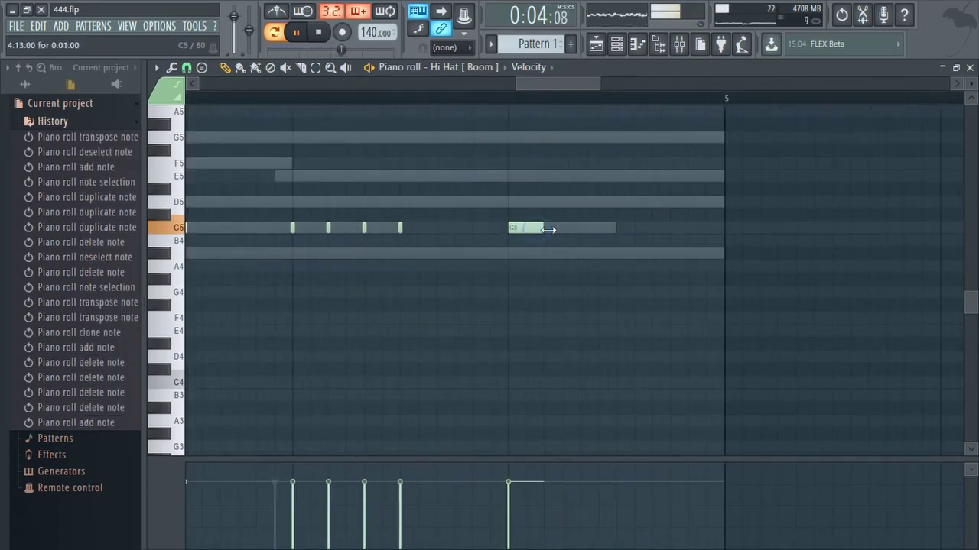
pyautogui.moveTo(692, 268); pyautogui.dragTo(676, 184)
pyautogui.hotkey('ctrl', 'u')
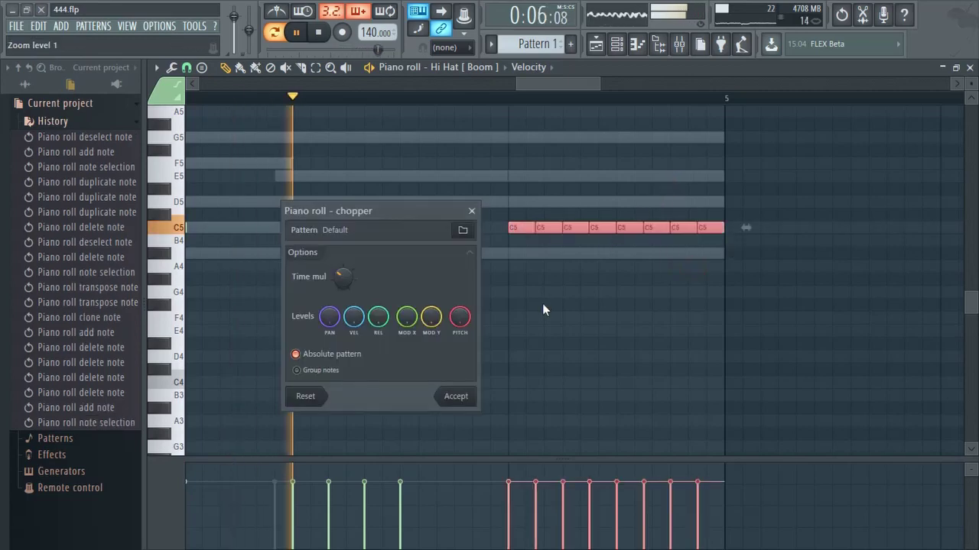
pyautogui.click(455, 396)
pyautogui.moveTo(755, 183); pyautogui.dragTo(638, 280)
pyautogui.scroll(-4, 611, 282)
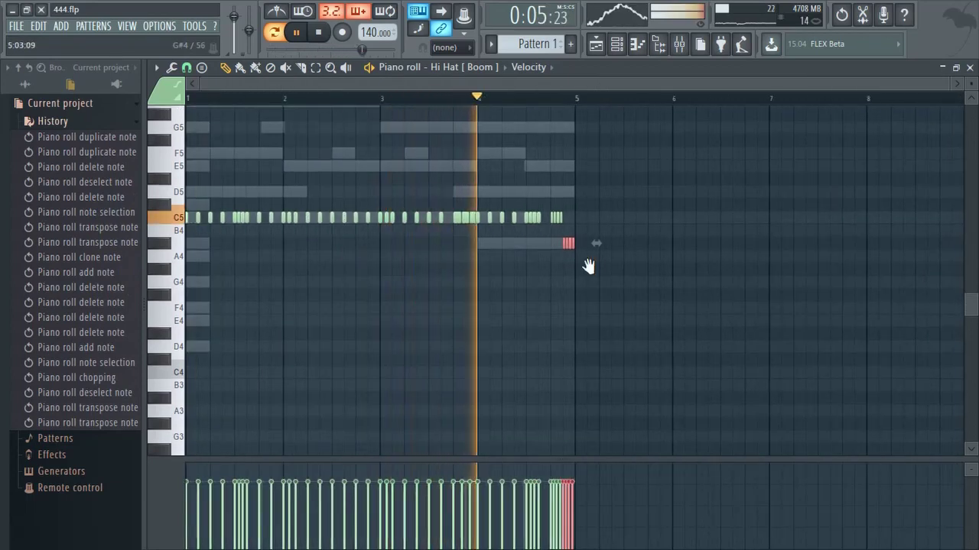
# Move the short C5 hi-hat roll in bar 4 half a beat earlier so that it leads into beat 3
pyautogui.scroll(4, 498, 260)
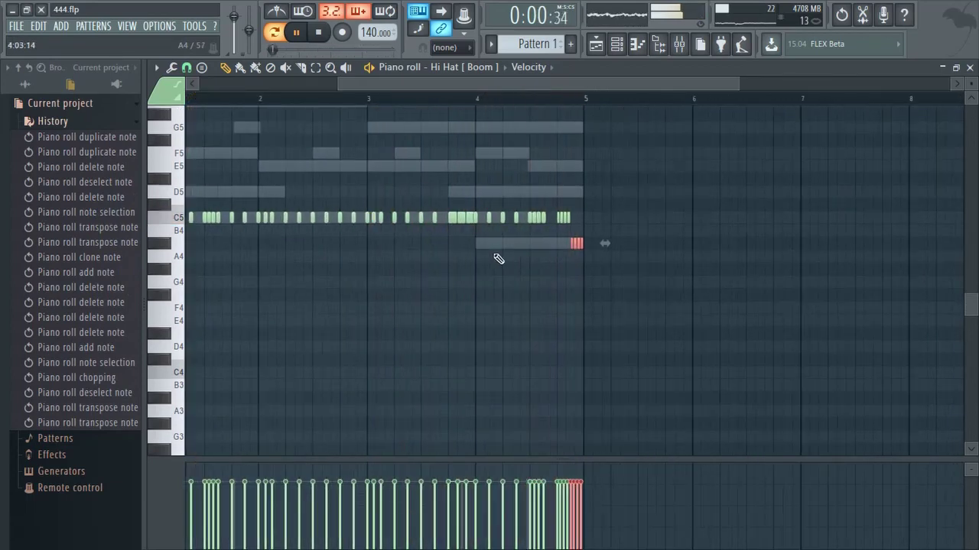
pyautogui.scroll(1, 592, 271)
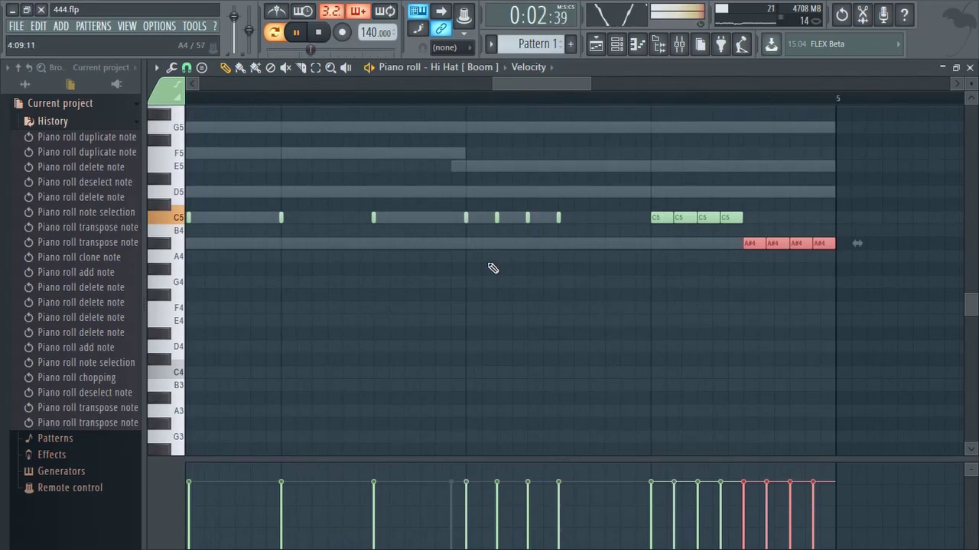
pyautogui.scroll(2, 440, 223)
pyautogui.click(436, 219)
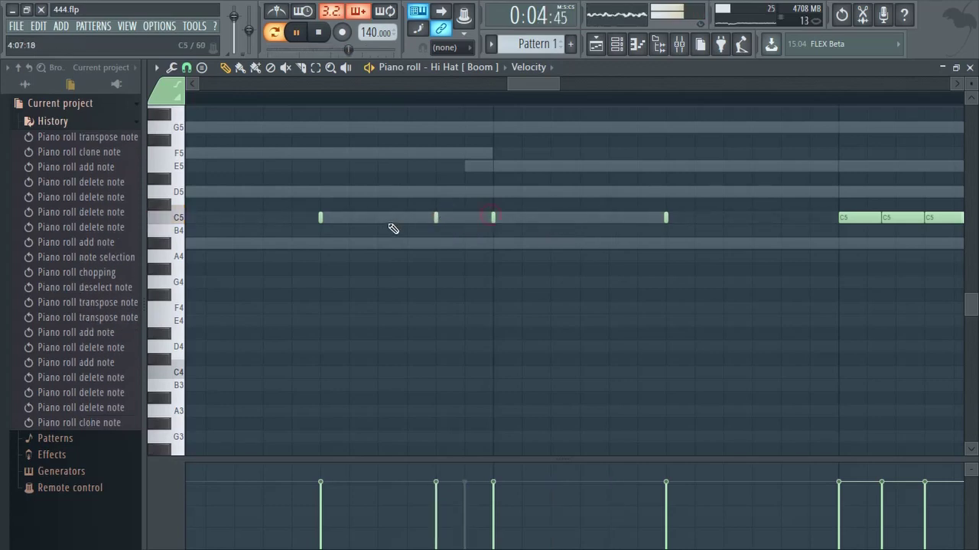
pyautogui.scroll(-4, 393, 228)
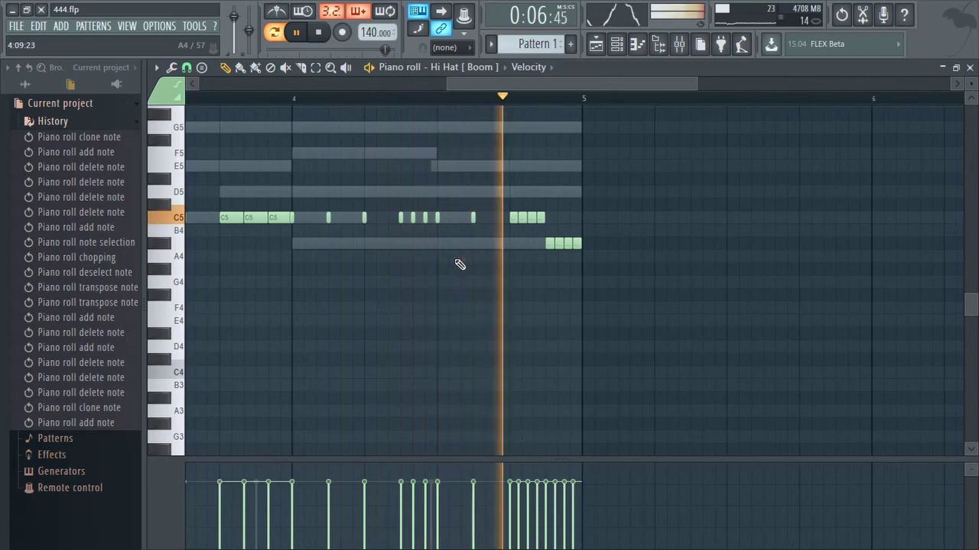
pyautogui.scroll(-4, 371, 321)
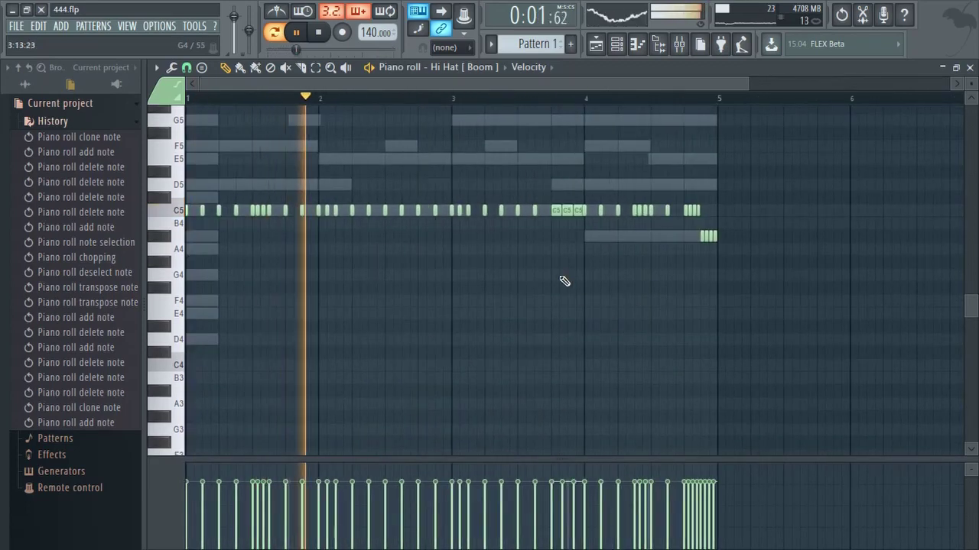
# Audition the Absolutely Normal open hats in the Normalized kit and add Open Hat [ Slap Hat ] as a channel below the hi-hat
pyautogui.press('F6')
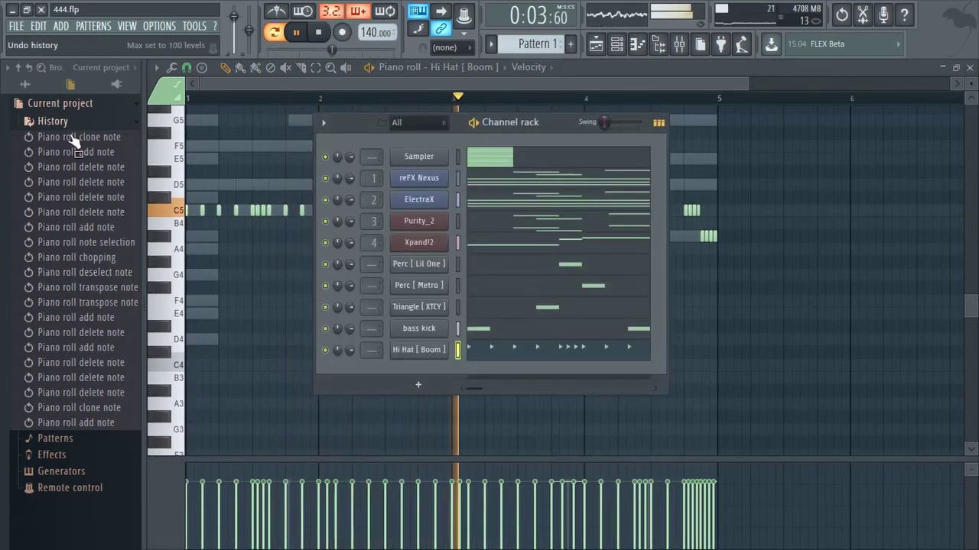
pyautogui.click(26, 84)
pyautogui.click(76, 167)
pyautogui.scroll(3, 87, 219)
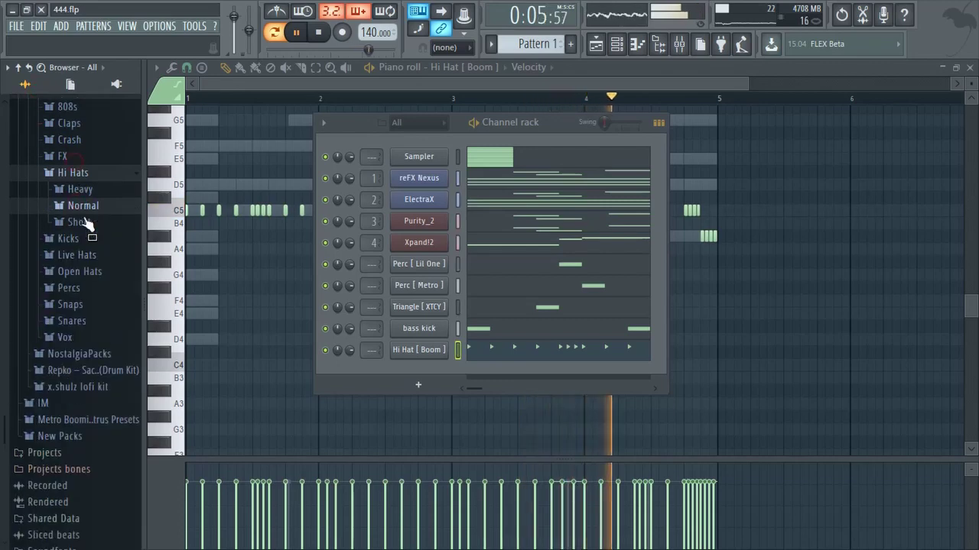
pyautogui.click(109, 324)
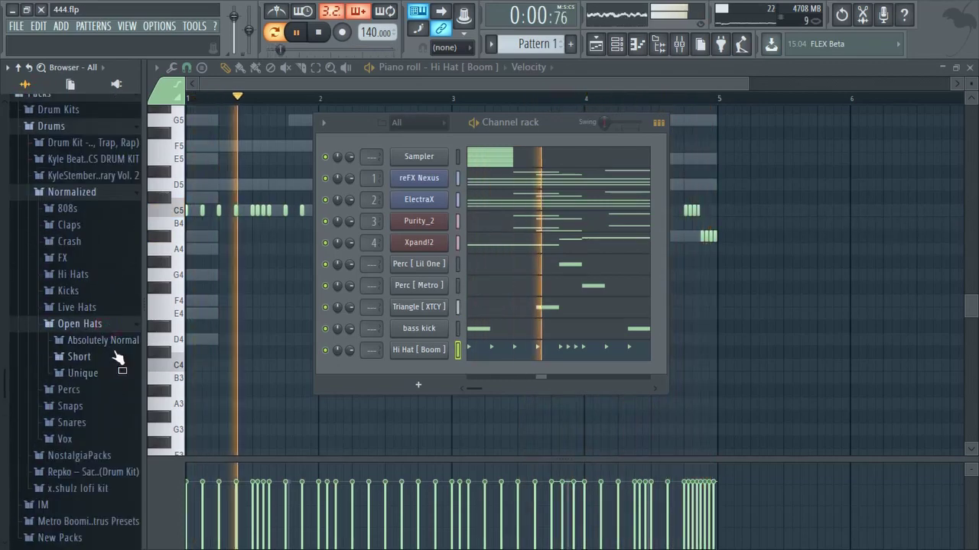
pyautogui.click(100, 340)
pyautogui.click(106, 357)
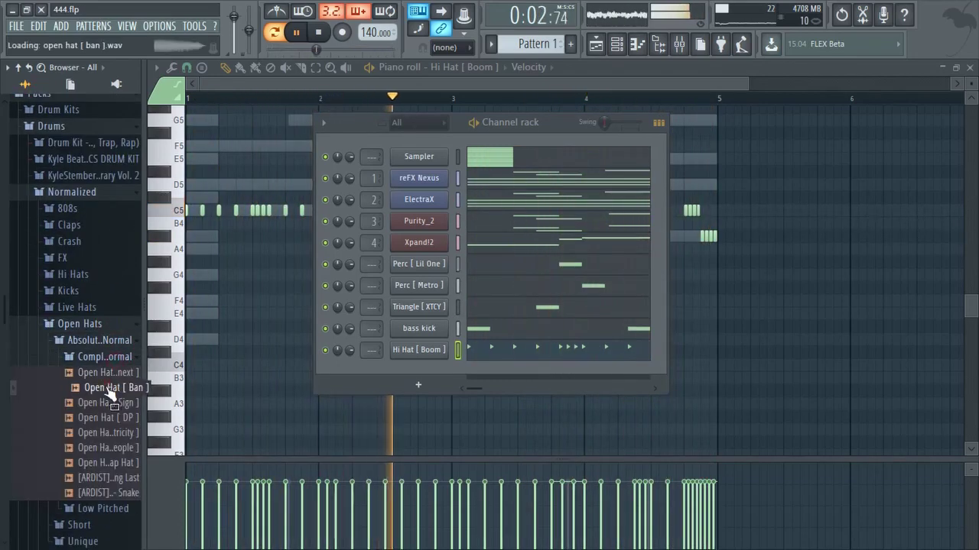
pyautogui.click(112, 465)
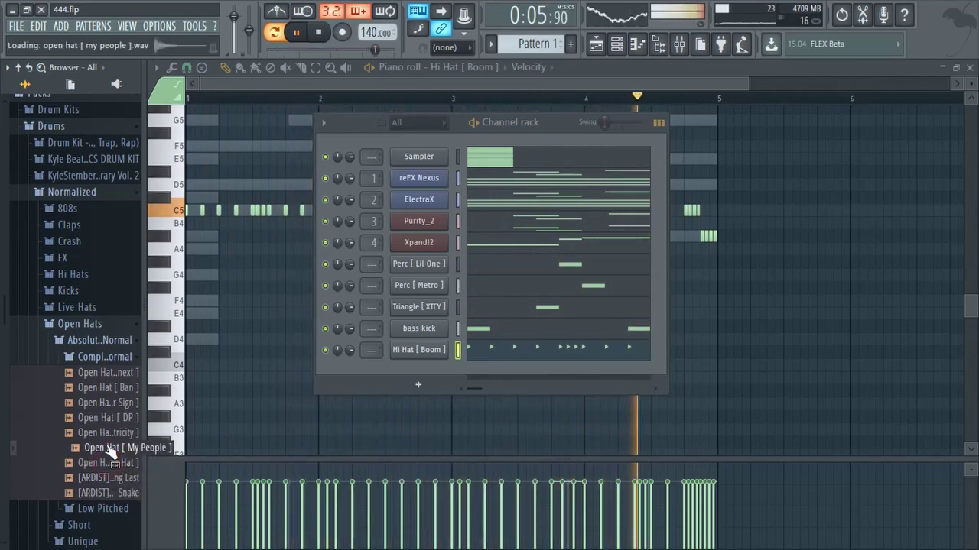
pyautogui.moveTo(107, 453); pyautogui.dragTo(421, 370)
# In the open hat channel's piano roll, place one-beat C5 notes on the last beat of bars 1 and 3
pyautogui.rightClick(442, 372)
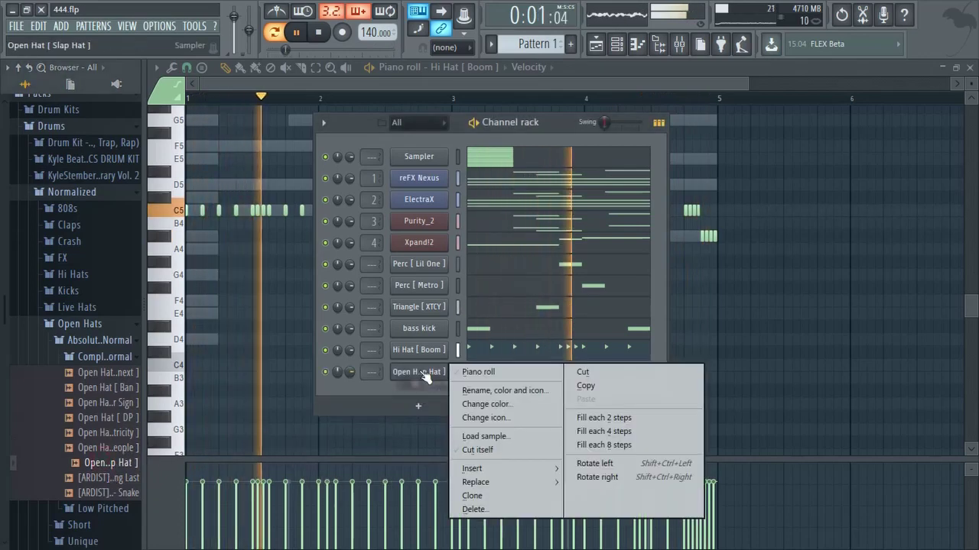
pyautogui.click(474, 372)
pyautogui.scroll(5, 282, 243)
pyautogui.click(292, 247)
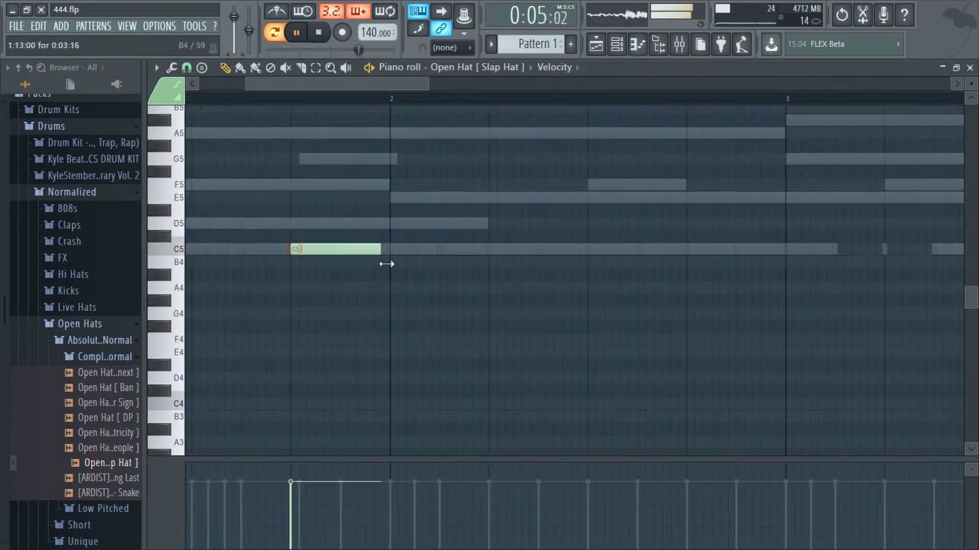
pyautogui.moveTo(386, 263); pyautogui.dragTo(402, 286)
pyautogui.scroll(-4, 364, 308)
pyautogui.click(517, 250)
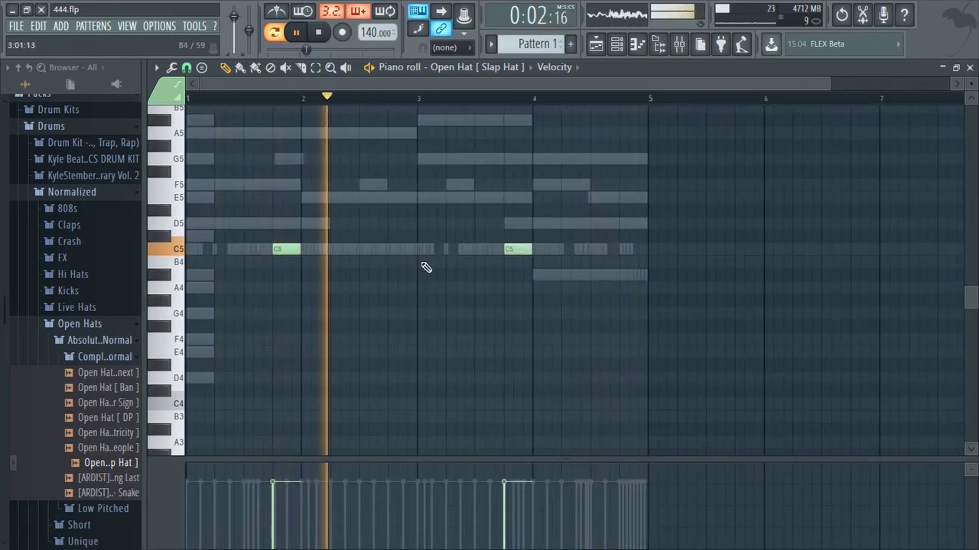
# Audition other open hats and replace the open hat channel's sample with Open Hat [ lies ] from the Short folder
pyautogui.click(99, 432)
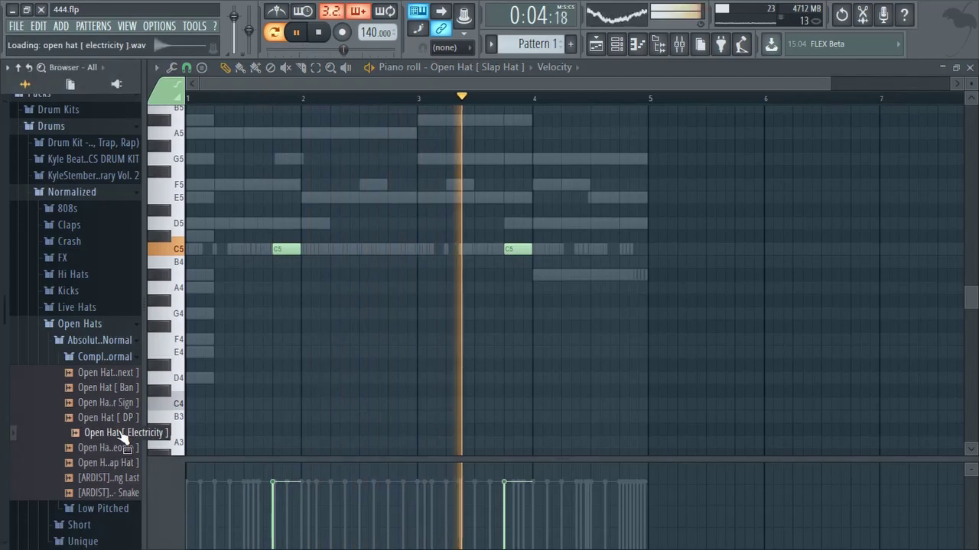
pyautogui.click(107, 374)
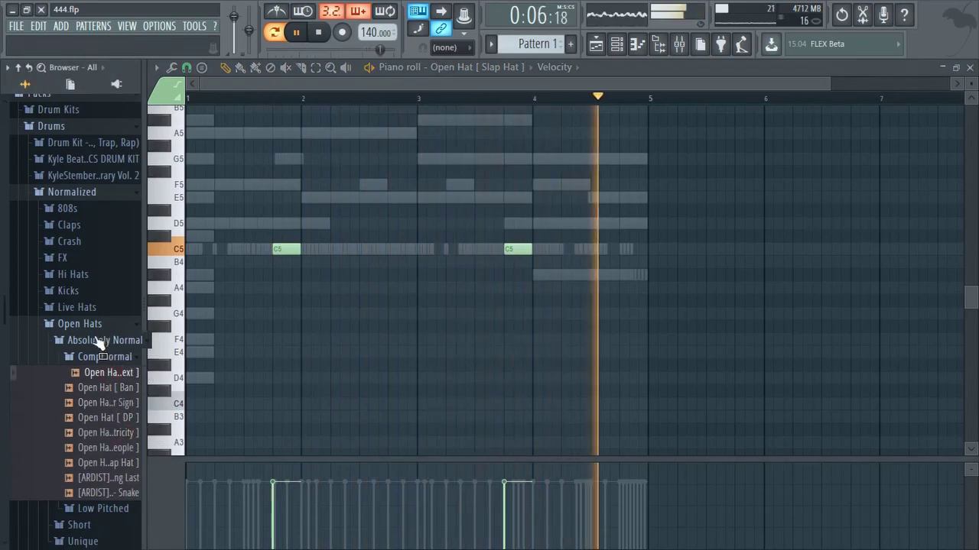
pyautogui.click(101, 357)
pyautogui.click(81, 390)
pyautogui.scroll(-3, 124, 343)
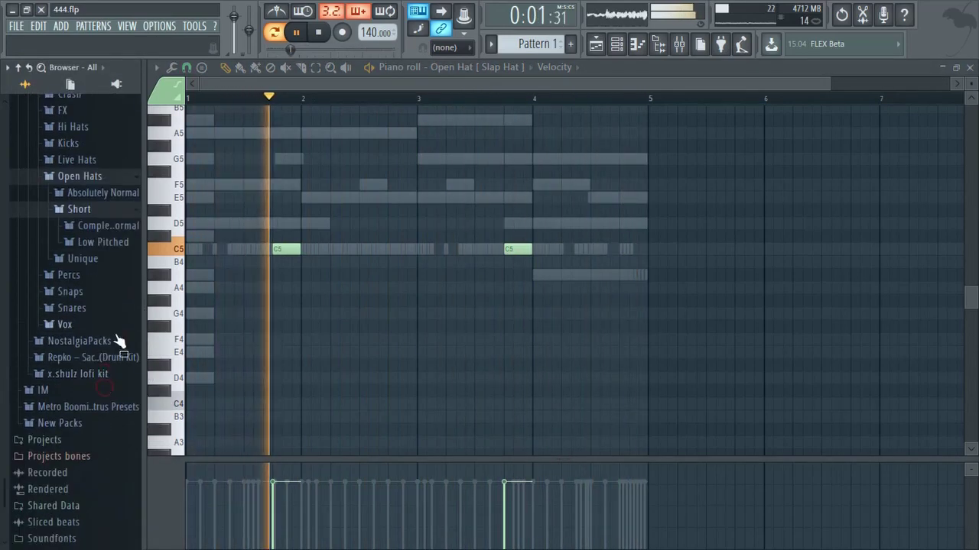
pyautogui.click(122, 225)
pyautogui.click(124, 286)
pyautogui.moveTo(124, 272); pyautogui.dragTo(122, 274)
pyautogui.moveTo(408, 370); pyautogui.dragTo(408, 369)
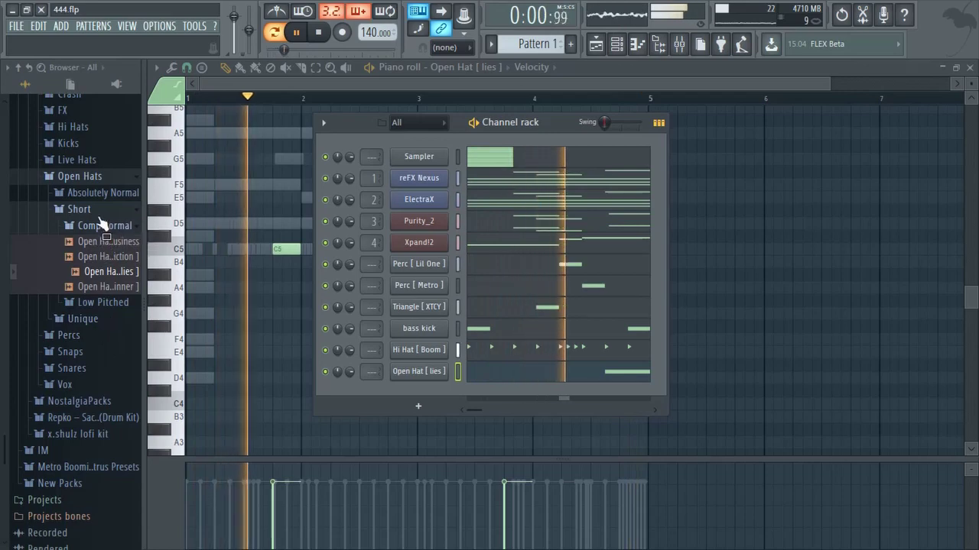
# Add Crash [ Steam ] from the New Wave crash folder as a new channel and activate its first step
pyautogui.click(97, 183)
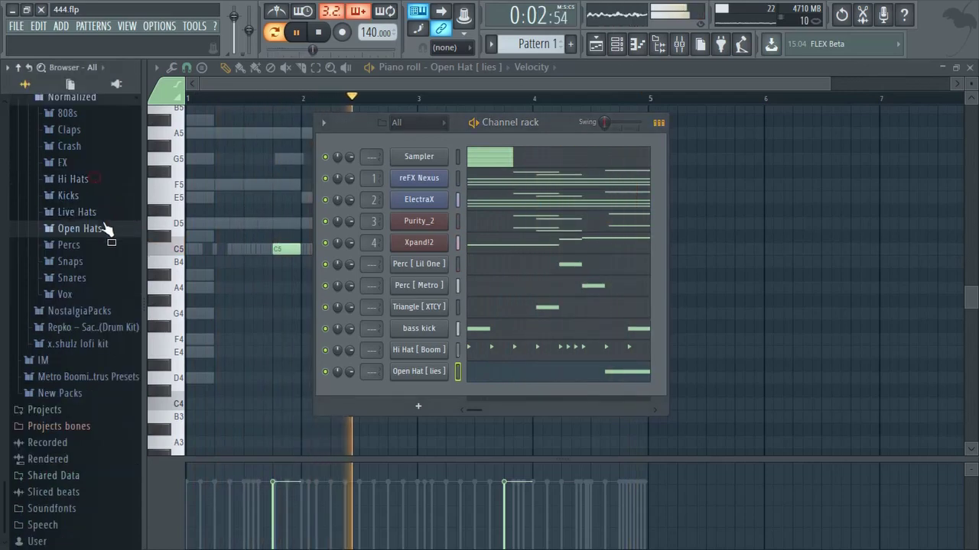
pyautogui.click(102, 147)
pyautogui.click(89, 179)
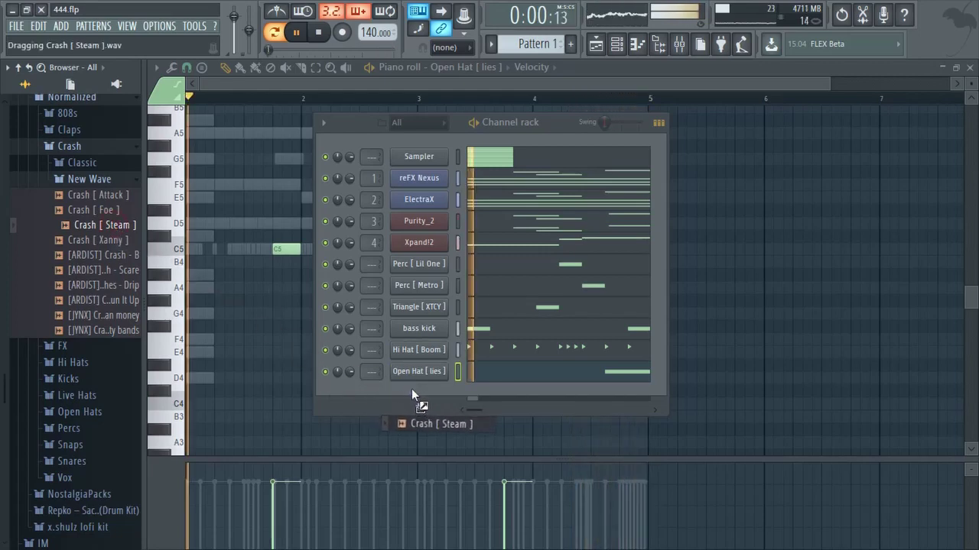
pyautogui.moveTo(411, 388); pyautogui.dragTo(416, 391)
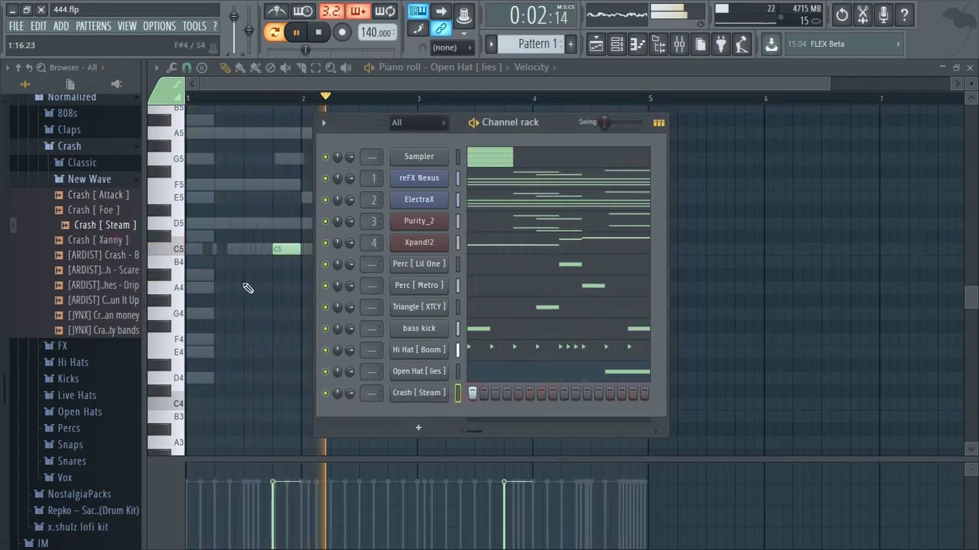
# Mute the Crash [ Steam ] channel and collapse the New Wave and Crash sample folders
pyautogui.click(325, 393)
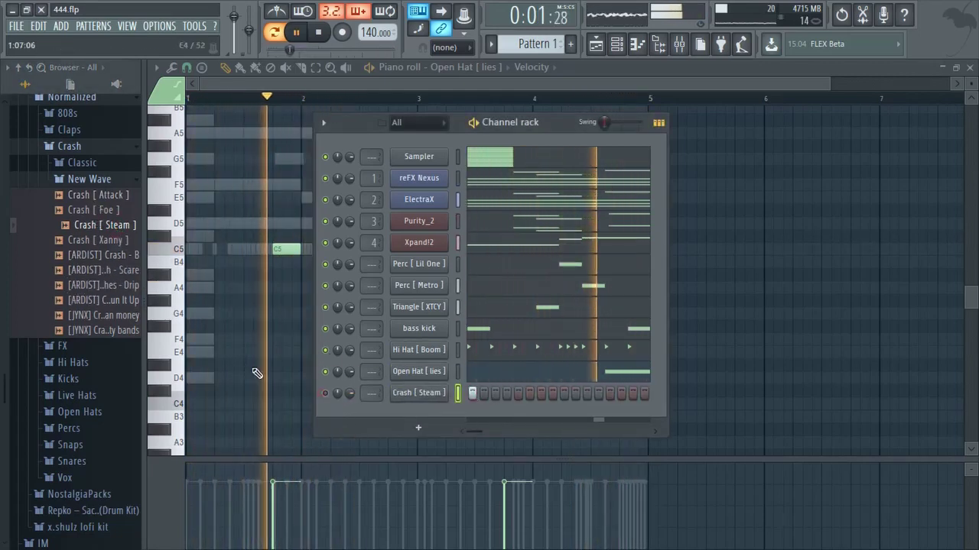
pyautogui.click(76, 179)
pyautogui.click(72, 146)
pyautogui.scroll(5, 94, 230)
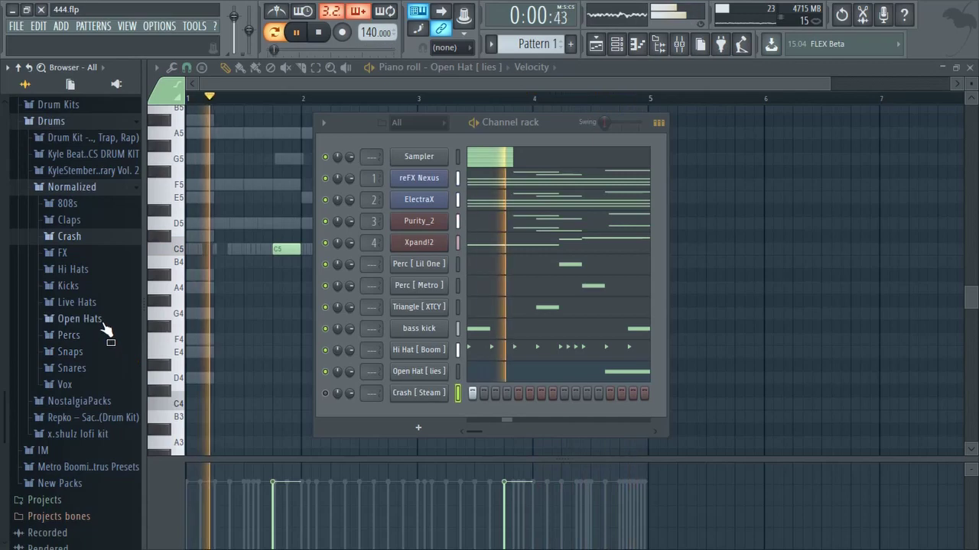
# Audition the short distorted 808 samples in the Normalized drum kit
pyautogui.click(68, 203)
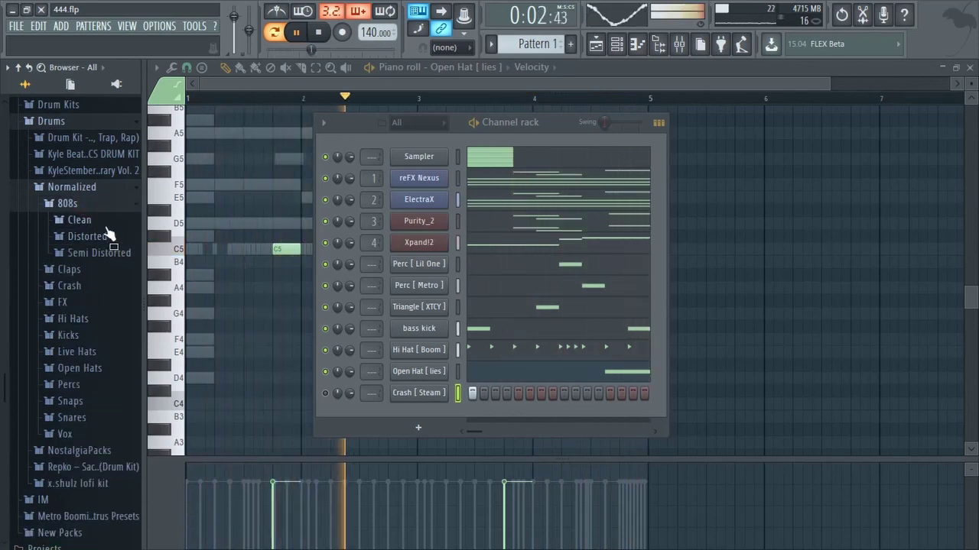
pyautogui.click(88, 237)
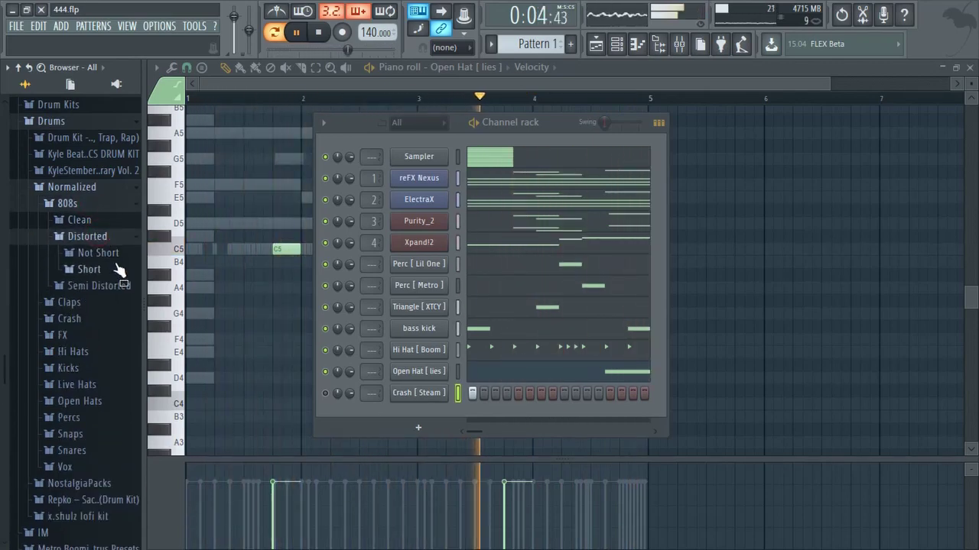
pyautogui.click(89, 269)
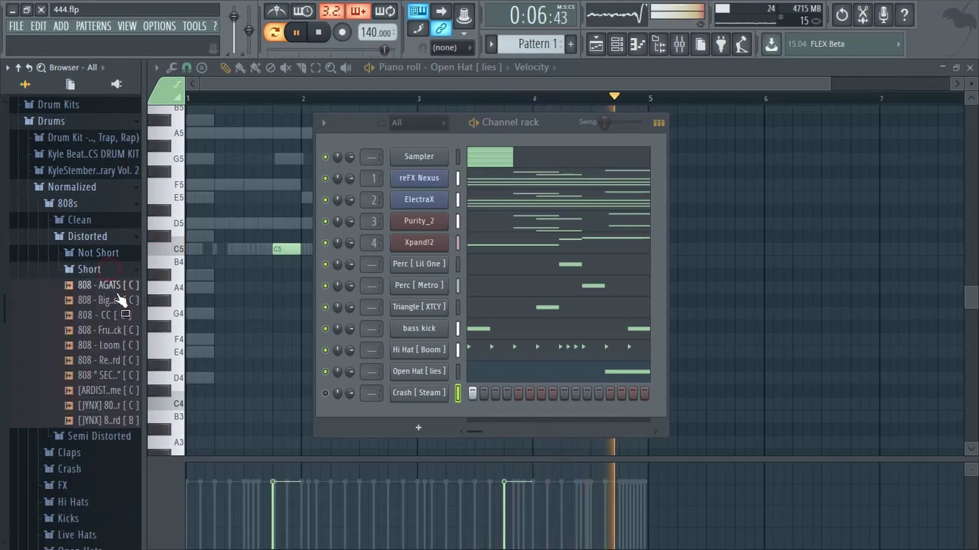
pyautogui.click(115, 315)
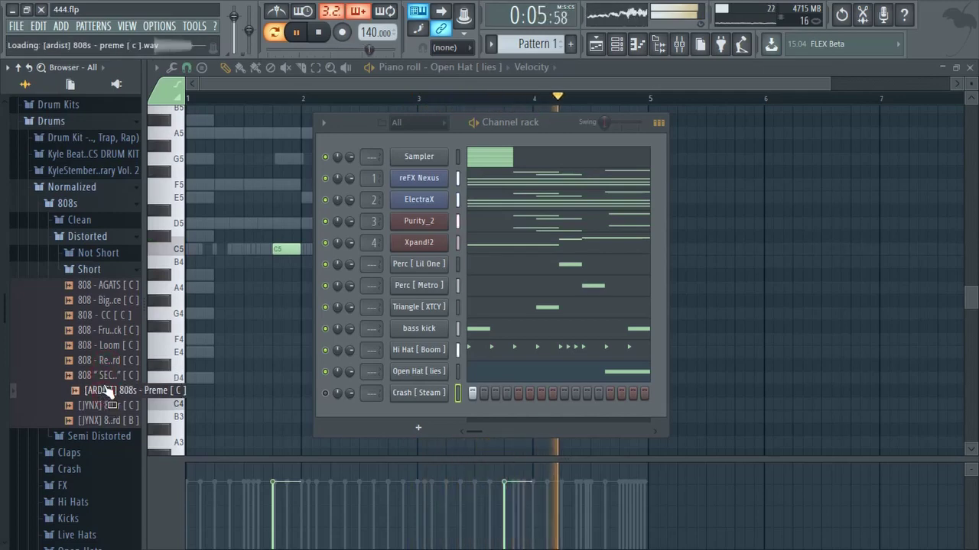
# Audition the Not Short distorted 808s and add 808 - Lean [ C ] as a new channel below the crash
pyautogui.click(96, 254)
pyautogui.click(99, 272)
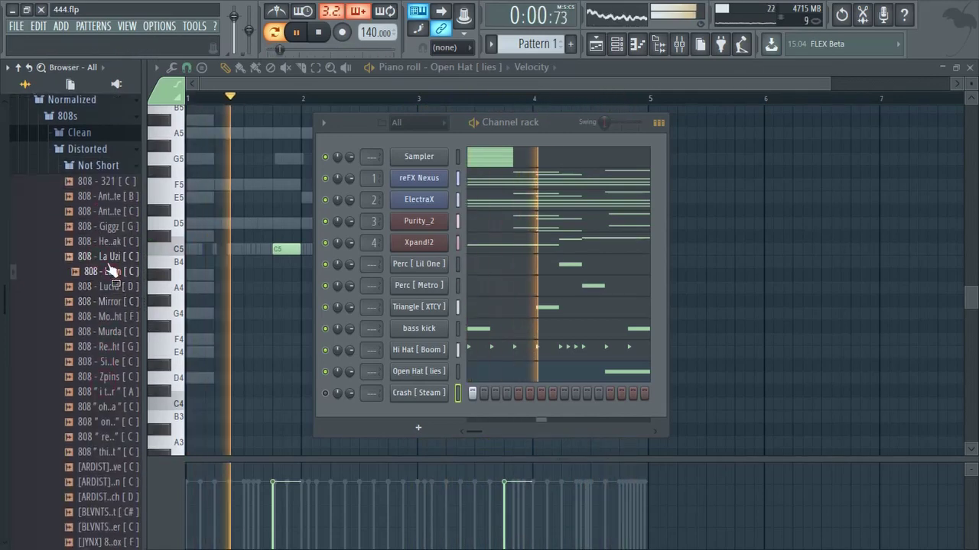
pyautogui.click(94, 259)
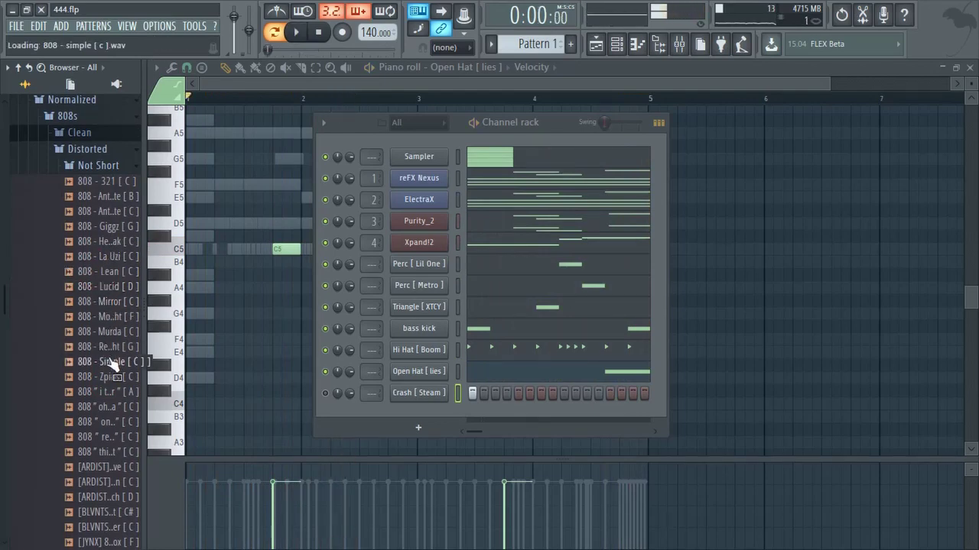
pyautogui.scroll(-2, 79, 487)
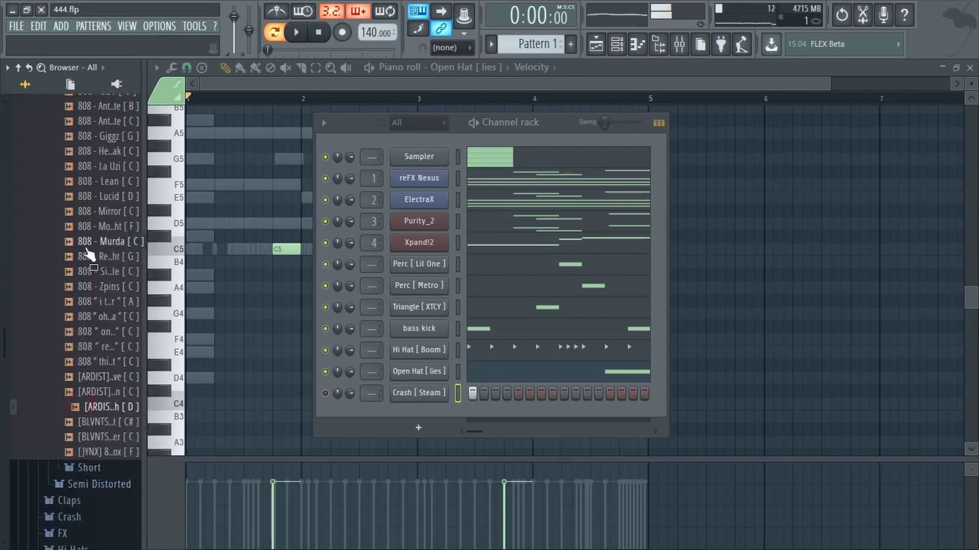
pyautogui.scroll(2, 86, 252)
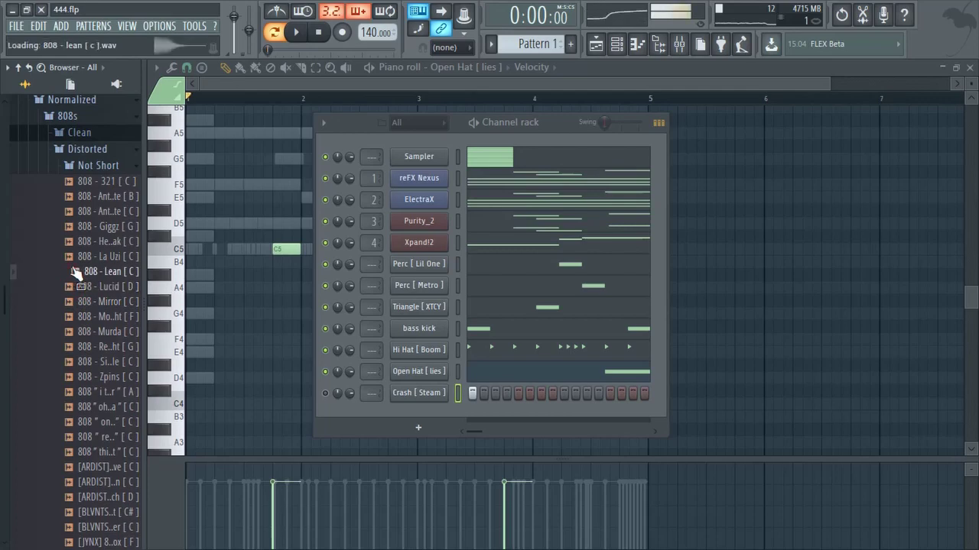
pyautogui.moveTo(428, 406); pyautogui.dragTo(422, 415)
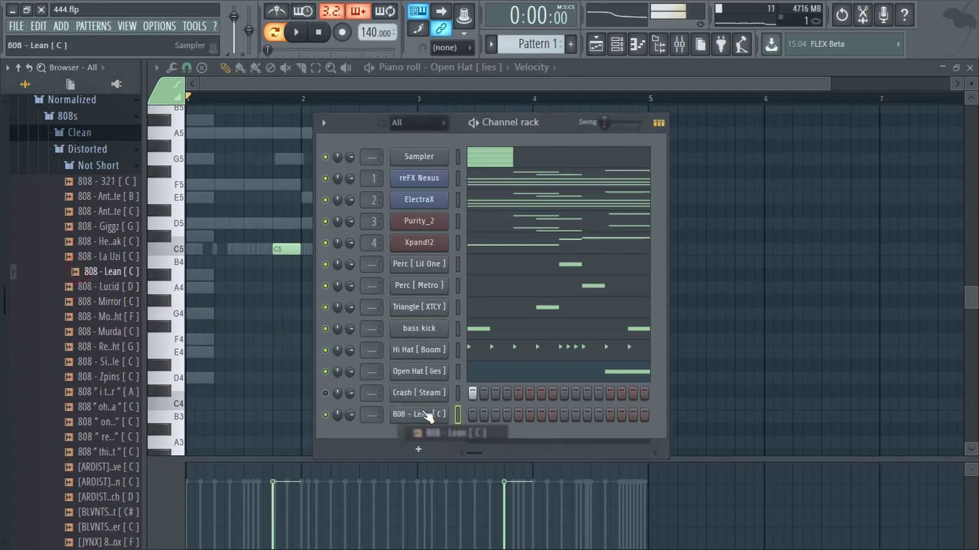
# Open the 808 - Lean [ C ] channel's piano roll and place a one-beat C5 note at the start of bar 1
pyautogui.rightClick(421, 415)
pyautogui.click(497, 472)
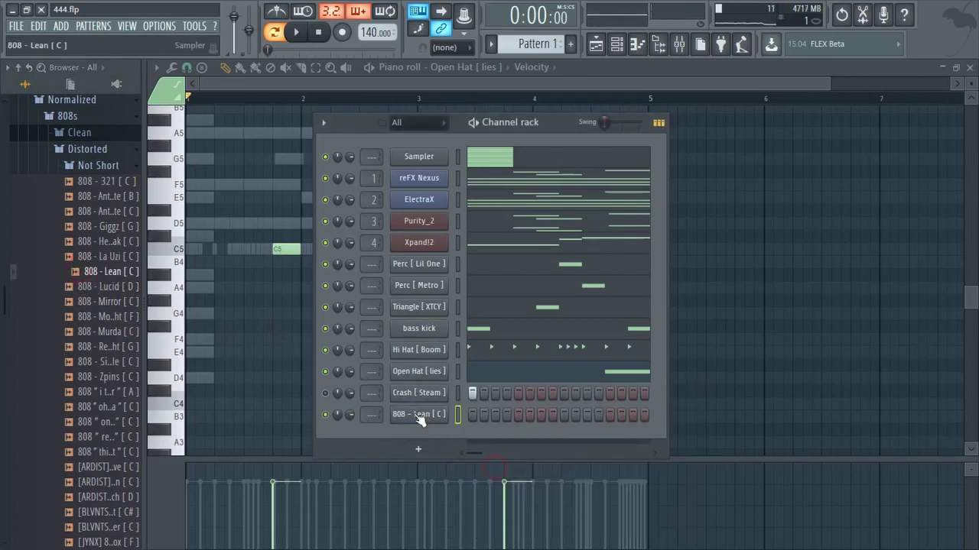
pyautogui.rightClick(414, 415)
pyautogui.click(464, 392)
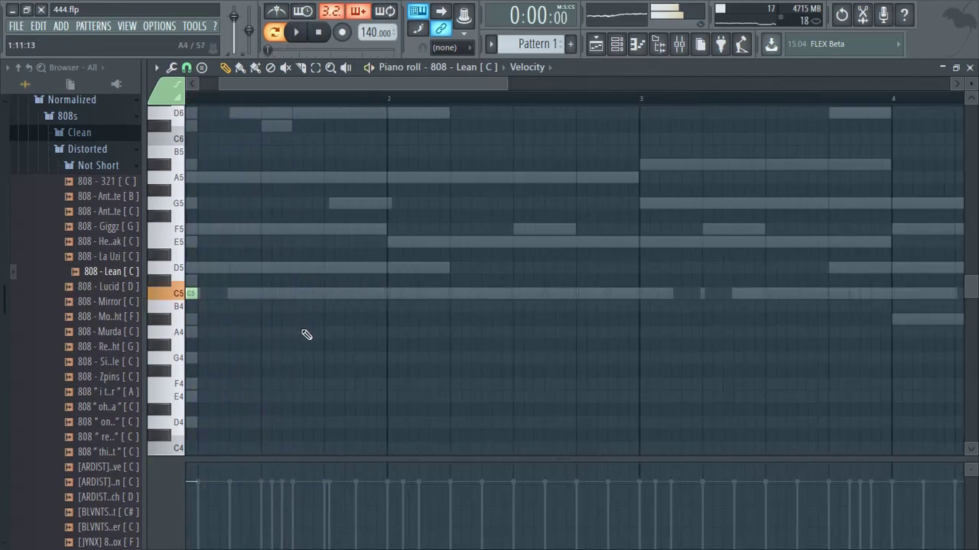
# Place a one-beat C5 note at the start of bar 2, trying and removing a D5 note on bar 1's last beat
pyautogui.scroll(2, 306, 334)
pyautogui.click(377, 312)
pyautogui.press('space')
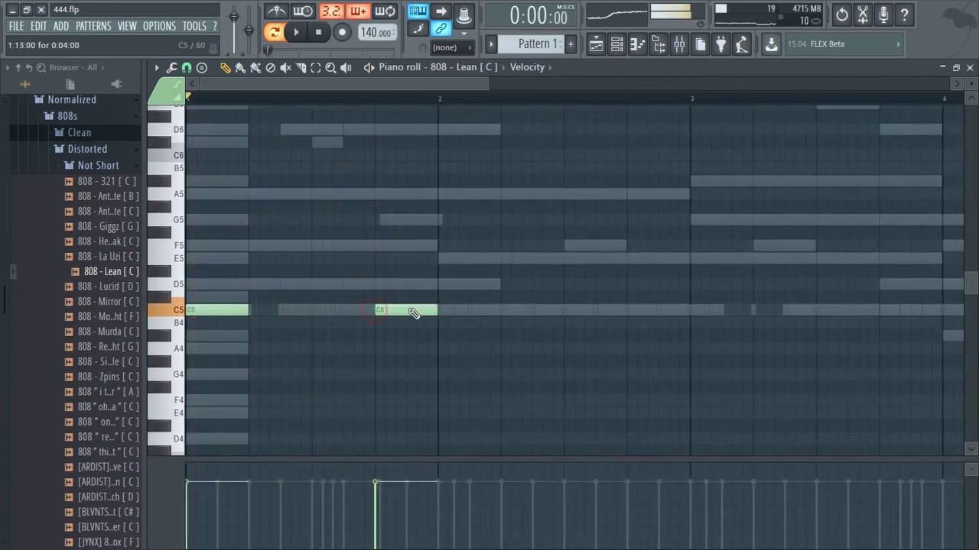
pyautogui.moveTo(400, 289); pyautogui.dragTo(406, 285)
pyautogui.click(434, 310)
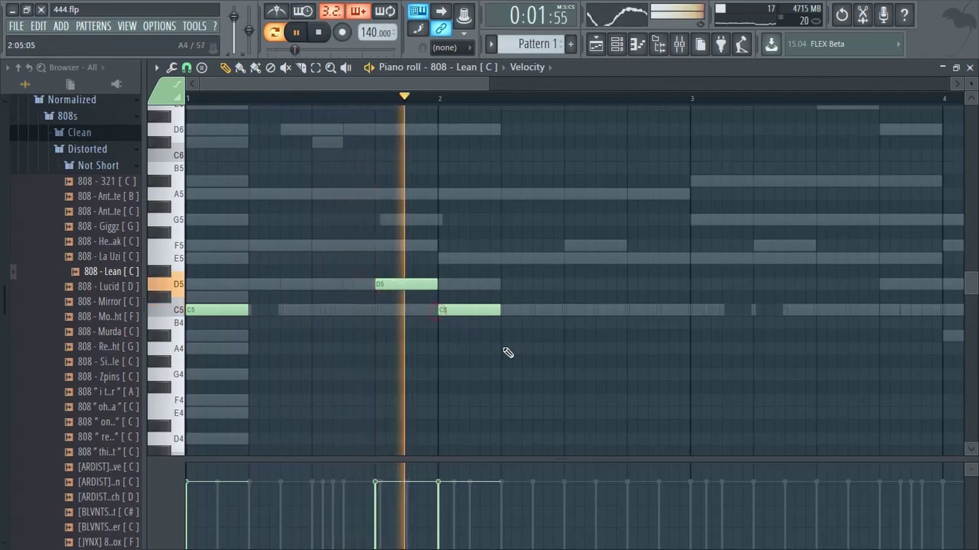
pyautogui.rightClick(408, 285)
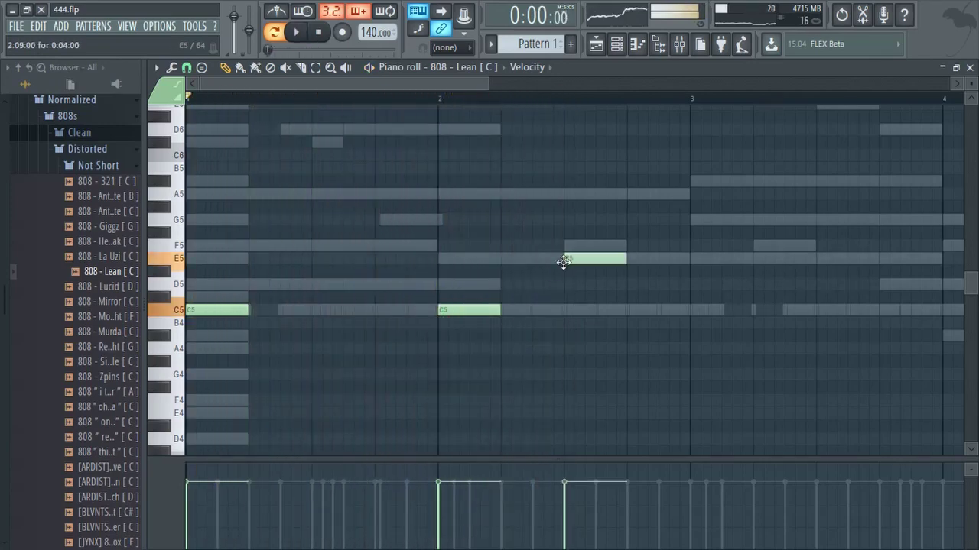
# Move the second 808 note in bar 2 to D5 at 2:11 and place a one-beat C5 note at the start of bar 3
pyautogui.moveTo(581, 272); pyautogui.dragTo(603, 308)
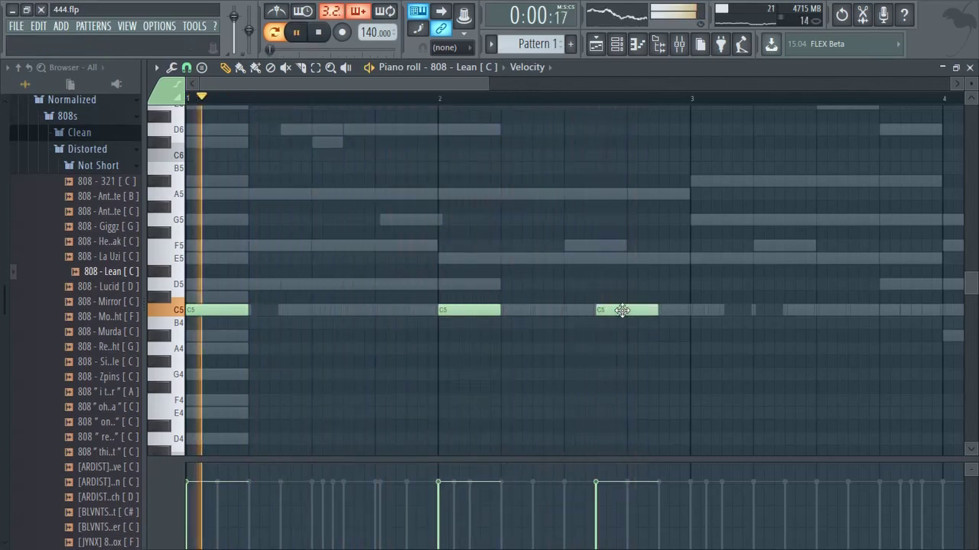
pyautogui.moveTo(620, 305); pyautogui.dragTo(616, 281)
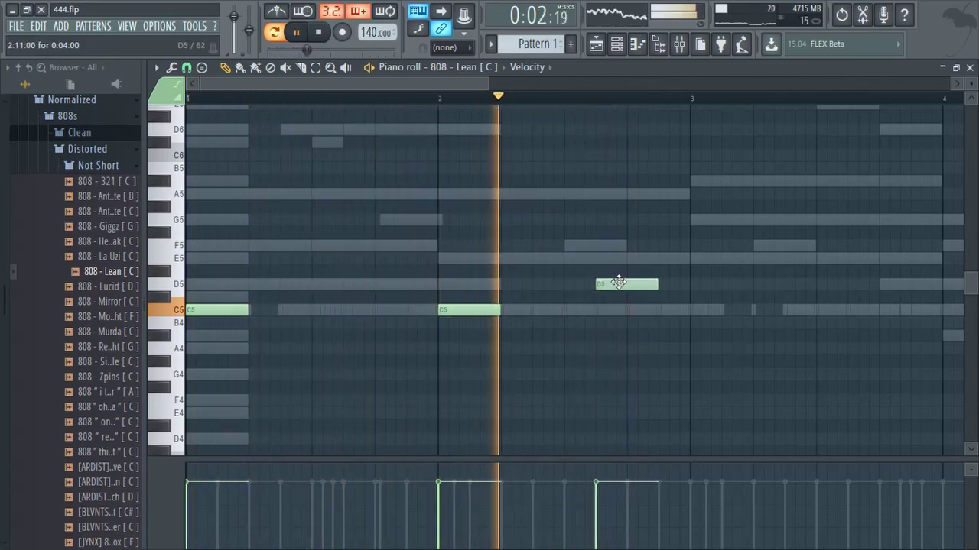
pyautogui.press('space')
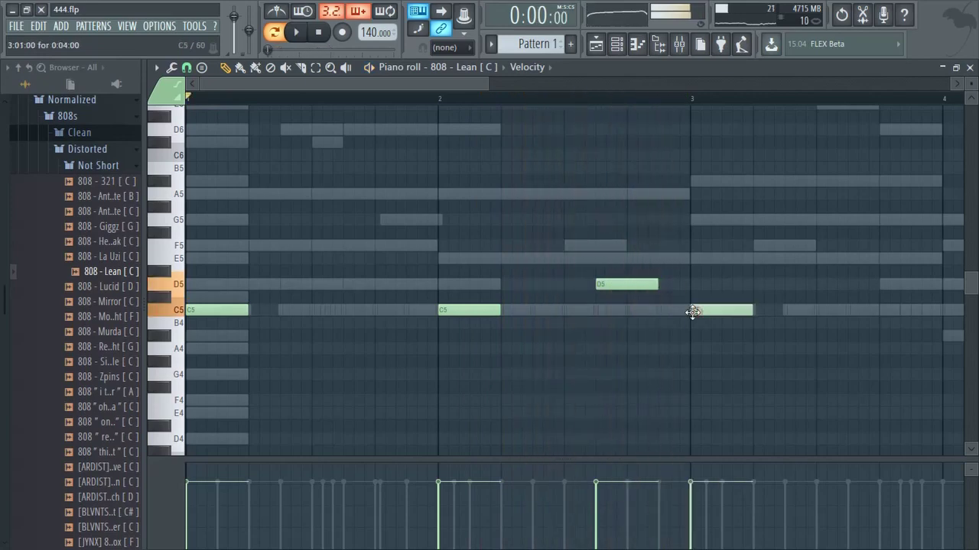
pyautogui.press('space')
pyautogui.scroll(-2, 693, 337)
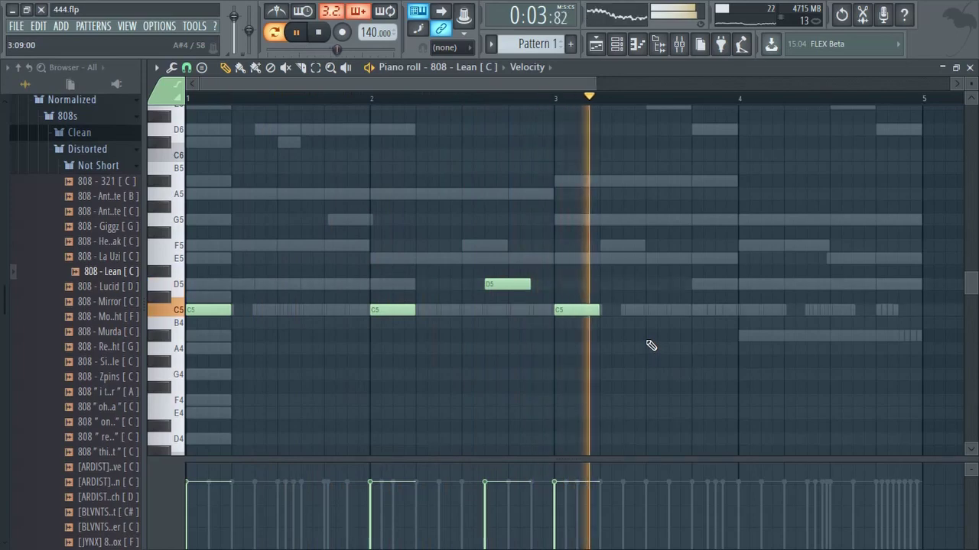
# Audition alternative 808 samples in the Not Short and Short folders of the distorted 808s
pyautogui.click(122, 200)
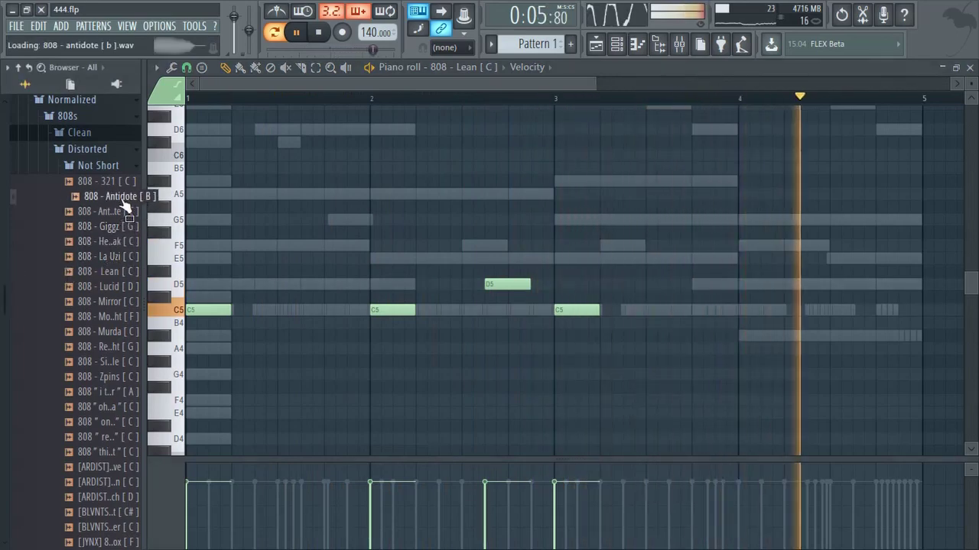
pyautogui.click(86, 165)
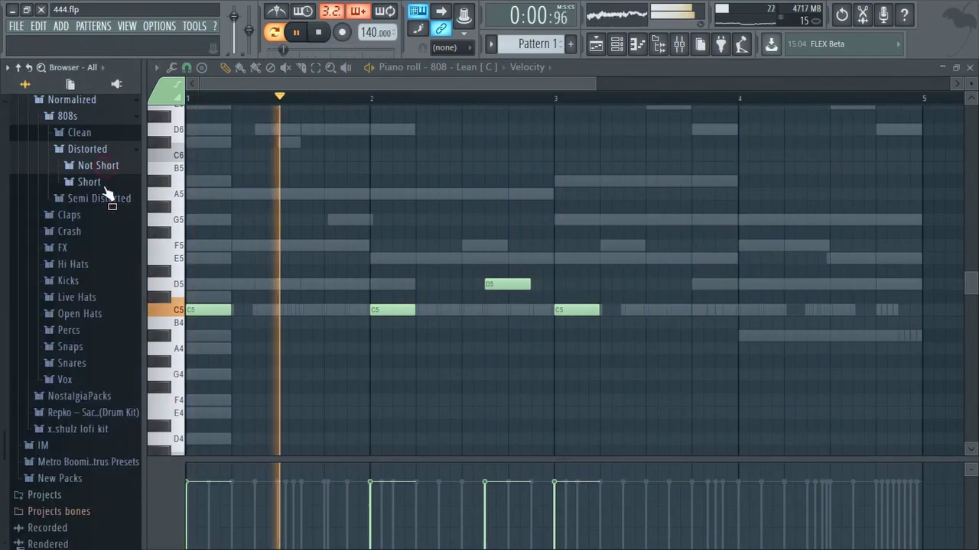
pyautogui.scroll(3, 114, 260)
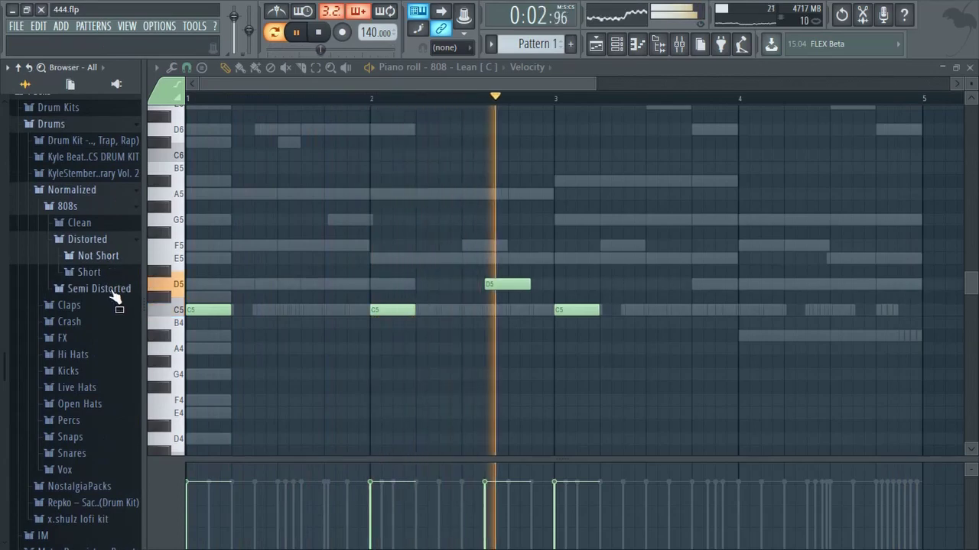
pyautogui.click(115, 273)
pyautogui.press('space')
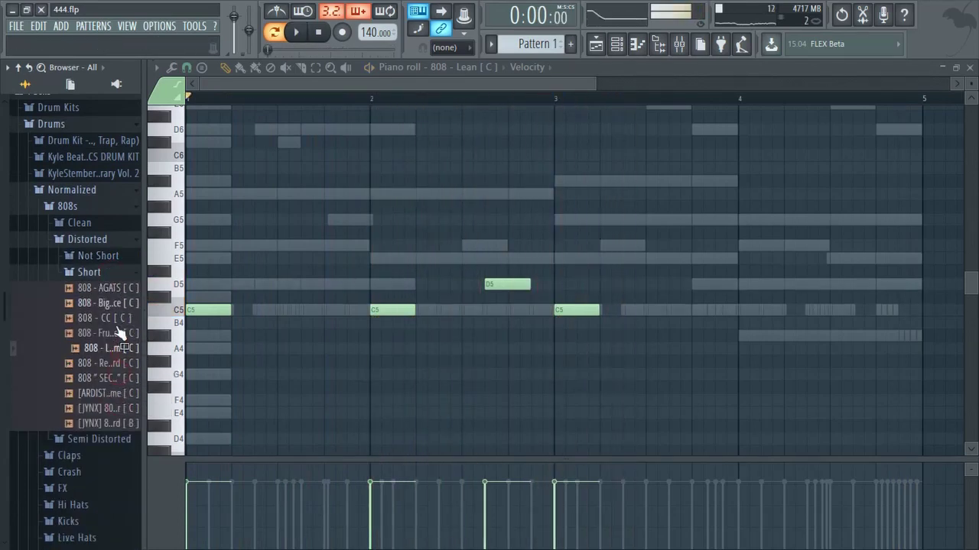
pyautogui.click(106, 255)
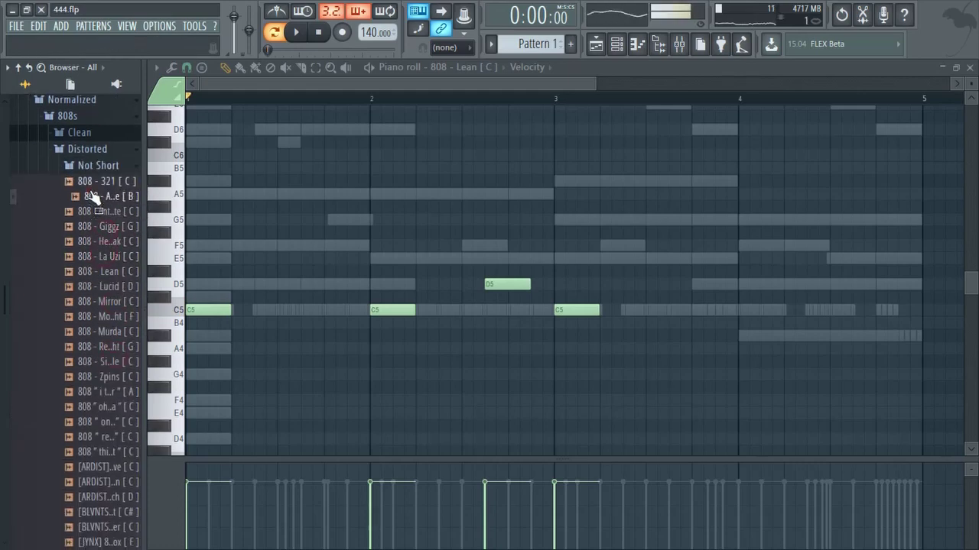
pyautogui.click(89, 170)
pyautogui.click(106, 186)
pyautogui.click(103, 185)
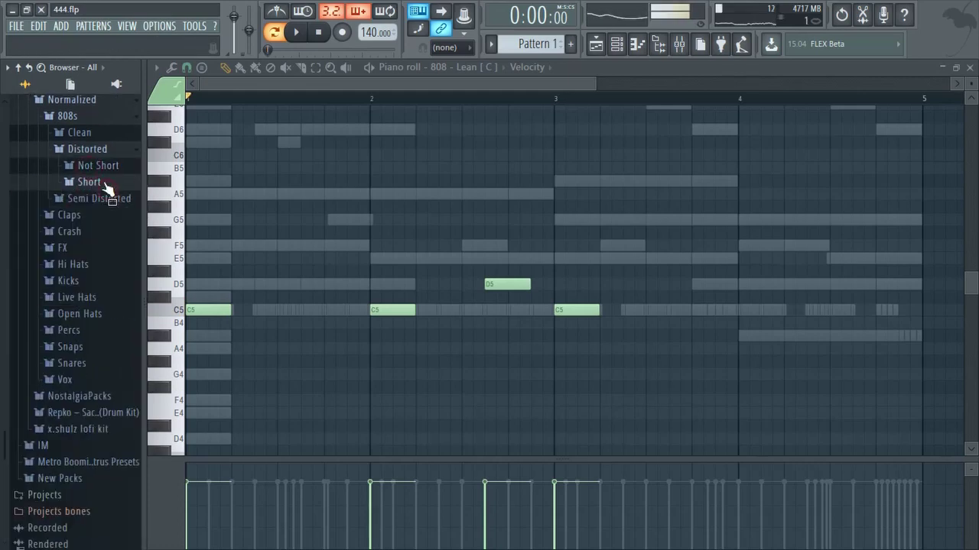
# Replace the 808 channel's sample with 808 " bigums " [ C ] from the Semi Distorted Short folder and play the pattern
pyautogui.click(104, 198)
pyautogui.click(89, 231)
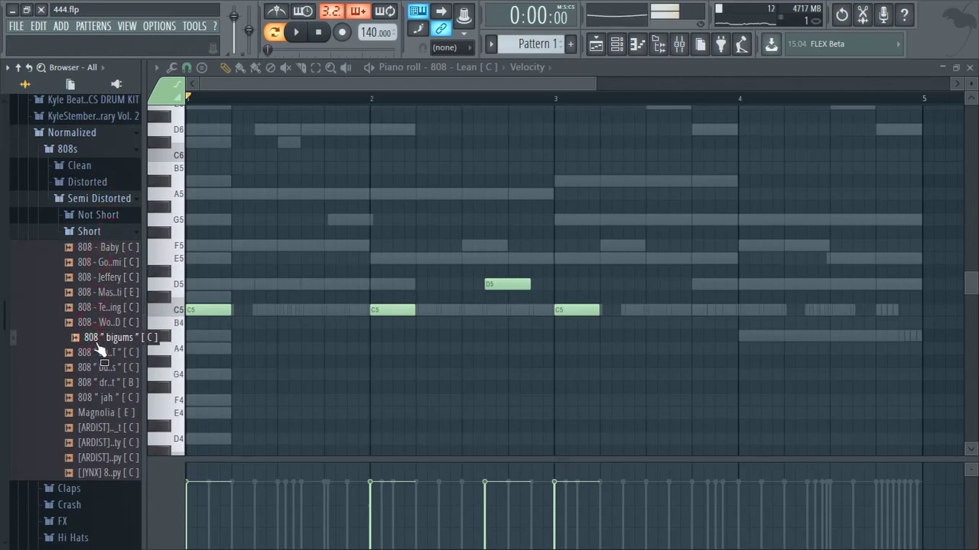
pyautogui.moveTo(98, 345); pyautogui.dragTo(237, 345)
pyautogui.moveTo(429, 427); pyautogui.dragTo(422, 416)
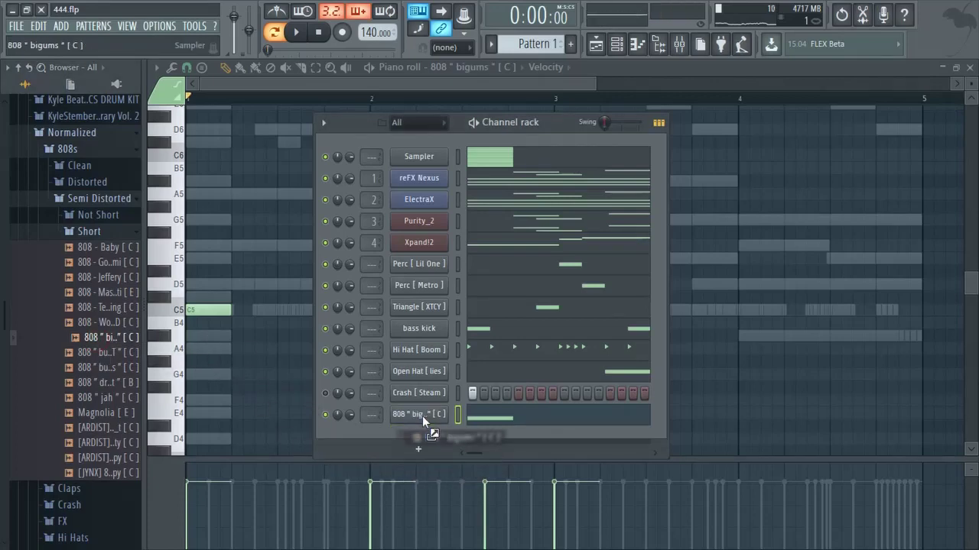
pyautogui.press('space')
pyautogui.press('F5')
pyautogui.press('F7')
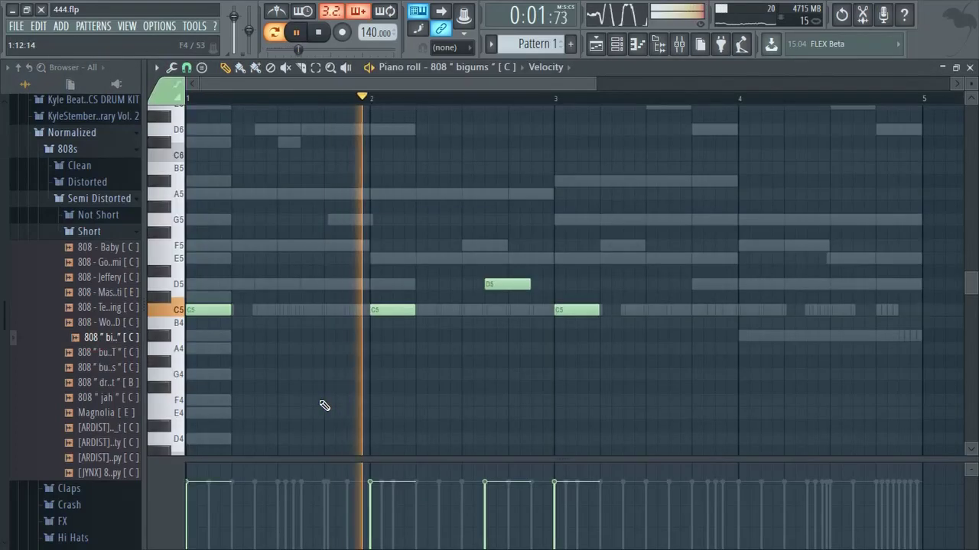
pyautogui.press('space')
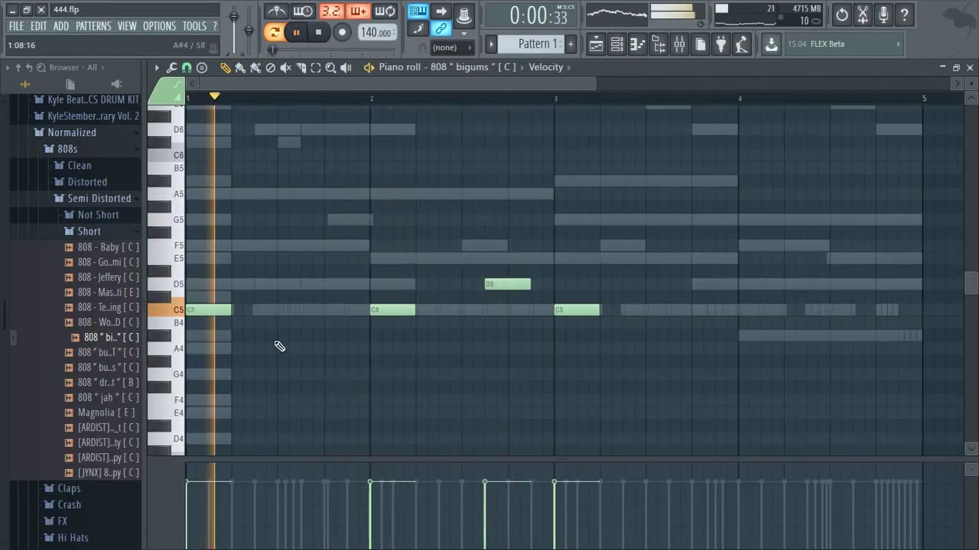
# Add a one-beat D5 note at 1:11 in bar 1 of the 808 " bigums " piano roll
pyautogui.scroll(2, 279, 347)
pyautogui.click(315, 310)
pyautogui.press('space')
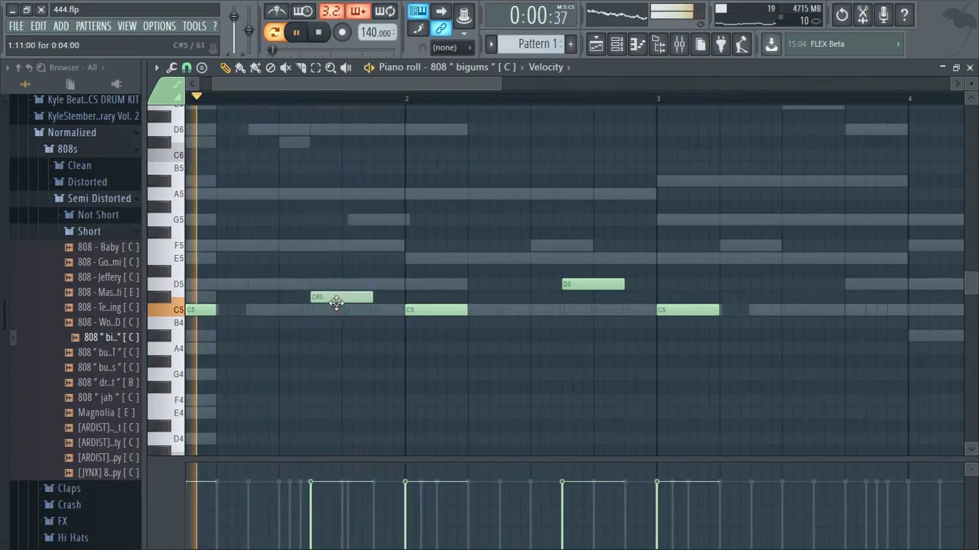
pyautogui.moveTo(337, 303); pyautogui.dragTo(339, 284)
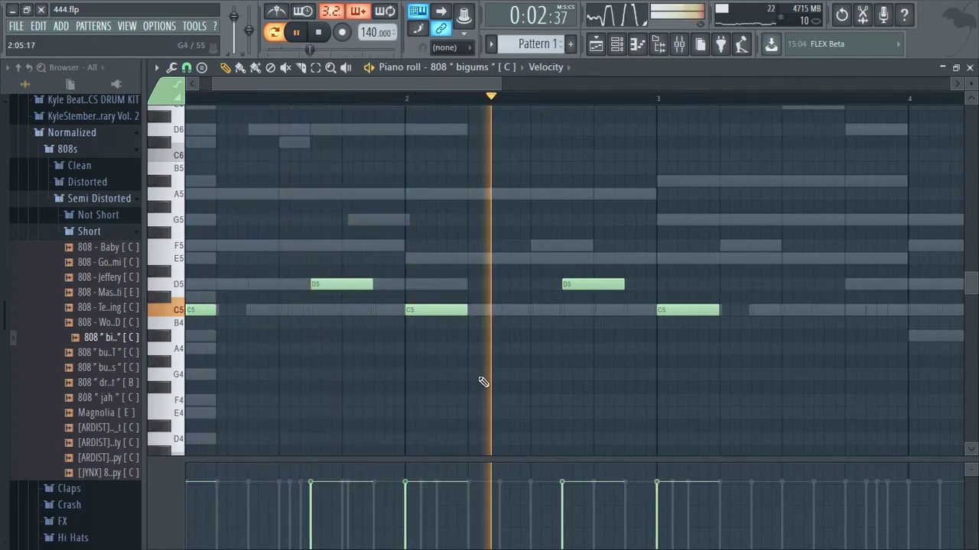
# Mute the Perc [ Lil One ] and Hi Hat [ Boom ] channels and play back the 808 line in its piano roll
pyautogui.press('F6')
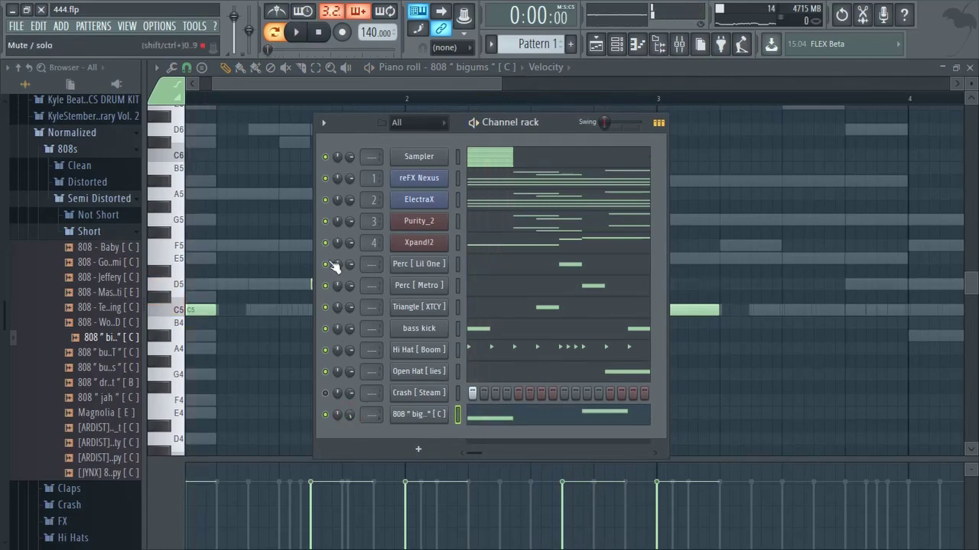
pyautogui.press('space')
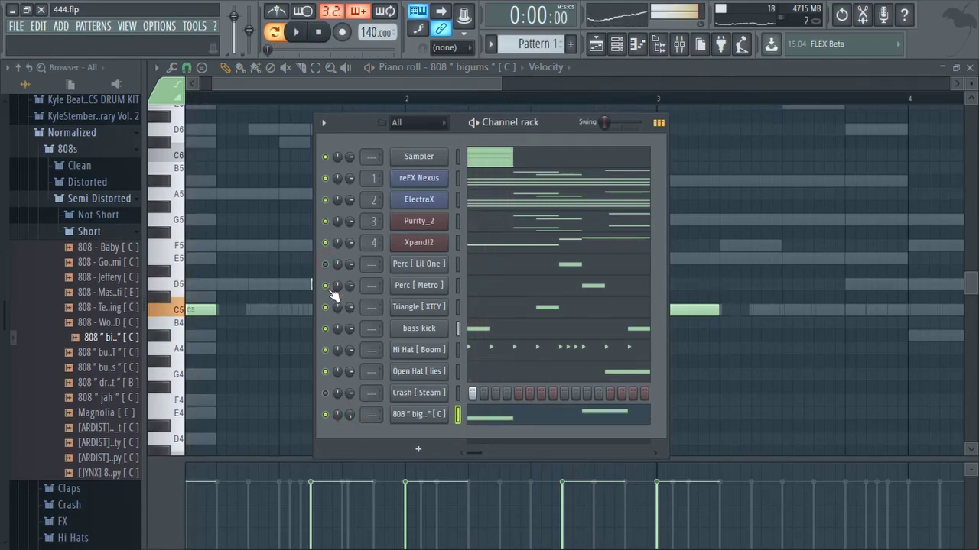
pyautogui.click(325, 349)
pyautogui.press('F6')
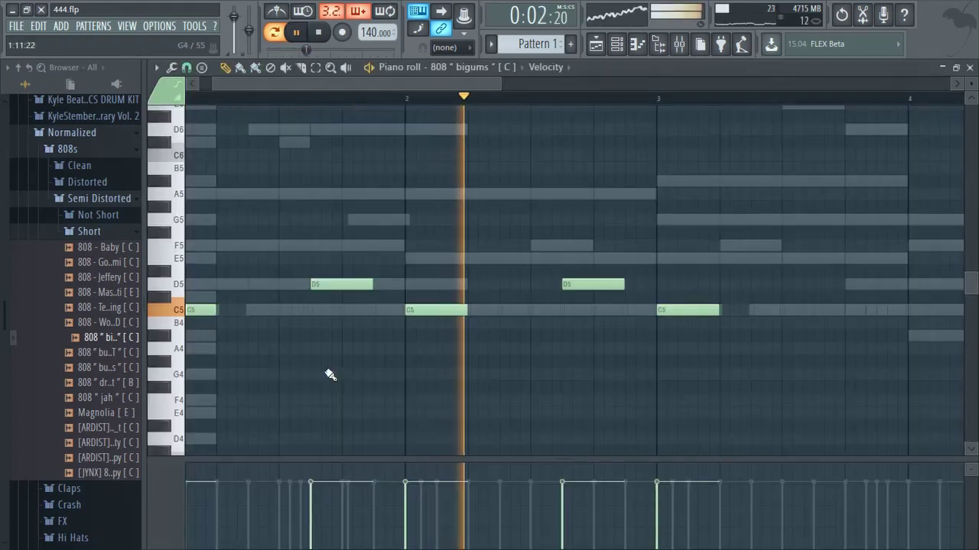
pyautogui.moveTo(415, 396); pyautogui.dragTo(465, 406)
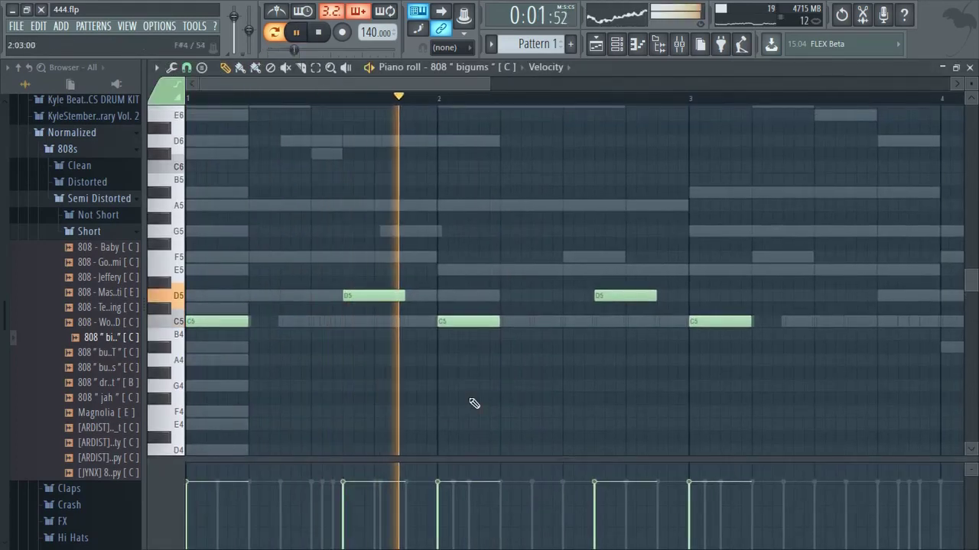
pyautogui.press('space')
pyautogui.press('space')
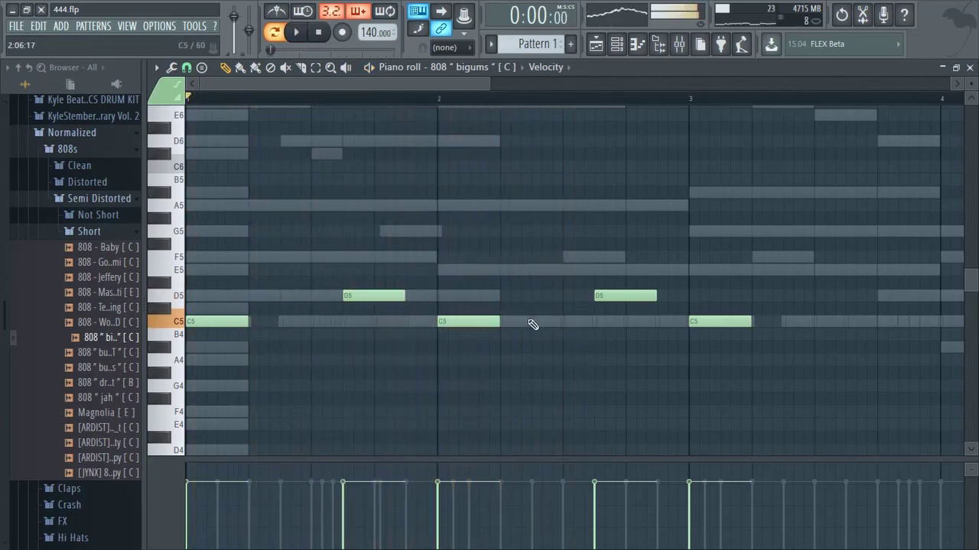
# Add a one-beat C5 note just before 2:07 and move bar 2's D5 note to 2:13 in the 808 line
pyautogui.scroll(-2, 578, 344)
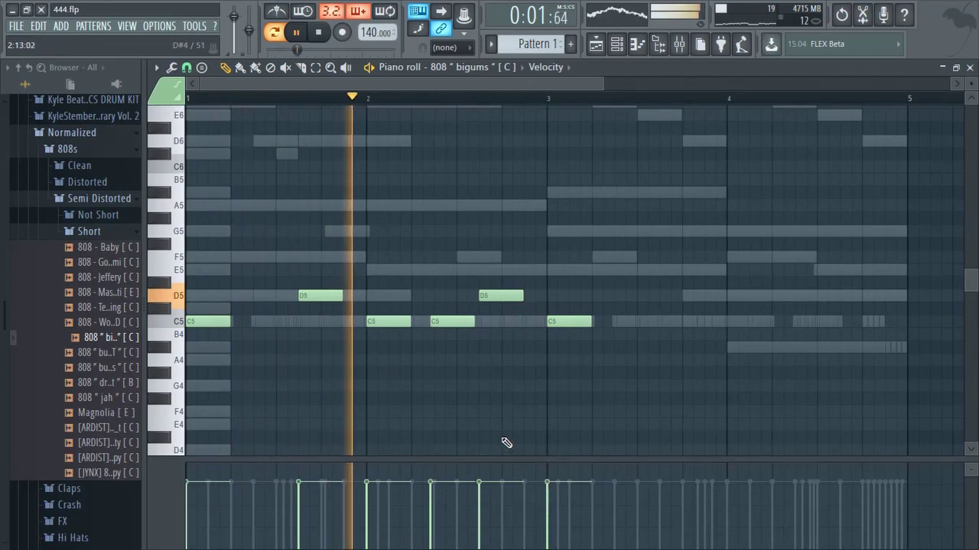
pyautogui.scroll(-2, 510, 424)
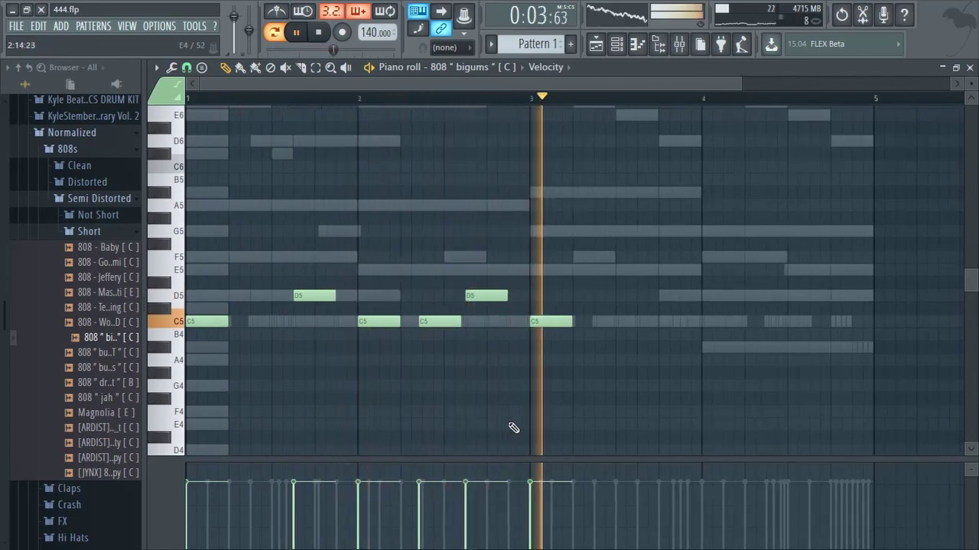
pyautogui.scroll(3, 427, 393)
pyautogui.scroll(3, 353, 397)
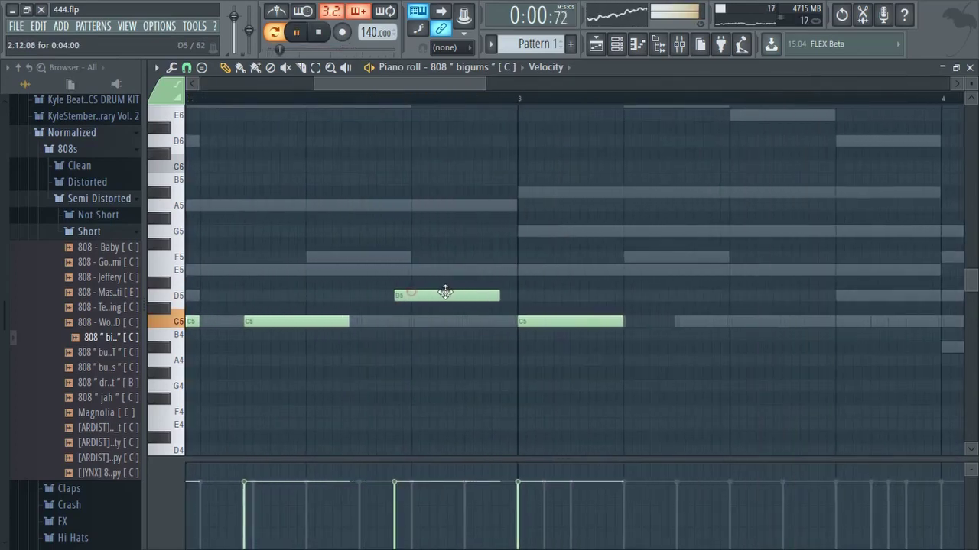
pyautogui.scroll(-3, 517, 386)
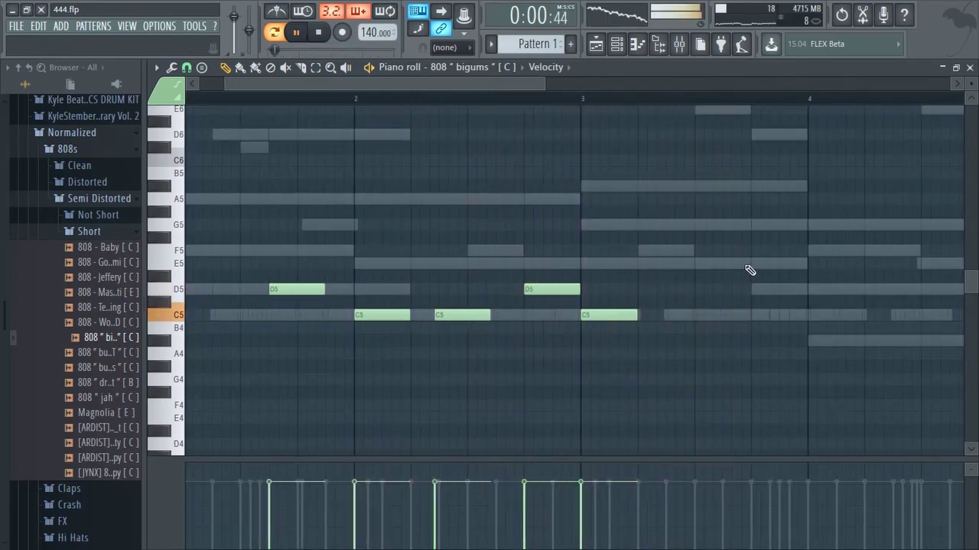
# Add a one-beat A#4 note at 3:11 and a one-beat C5 note at the start of bar 4
pyautogui.moveTo(757, 339)
pyautogui.mouseDown()
pyautogui.moveTo(690, 334)
pyautogui.moveTo(750, 342)
pyautogui.mouseUp()
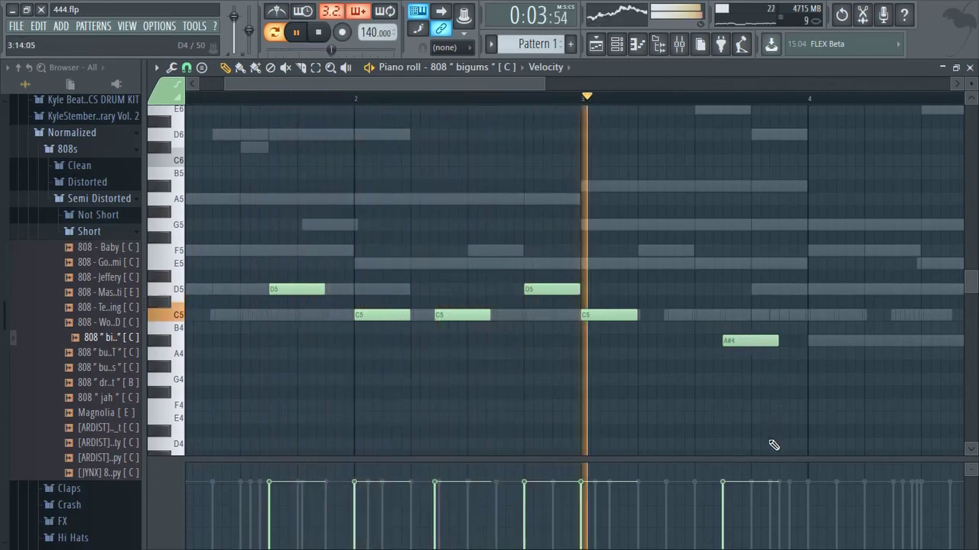
pyautogui.press('space')
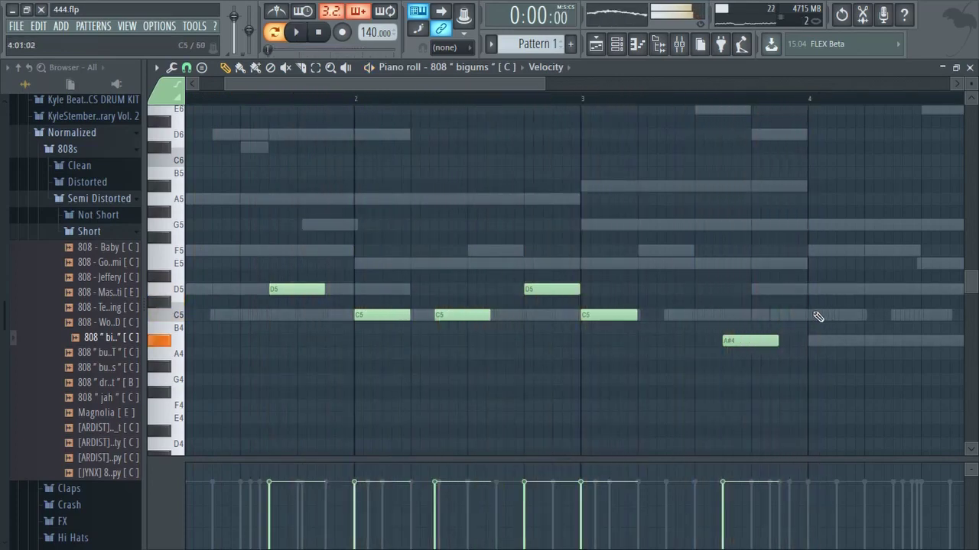
pyautogui.scroll(2, 826, 340)
pyautogui.press('space')
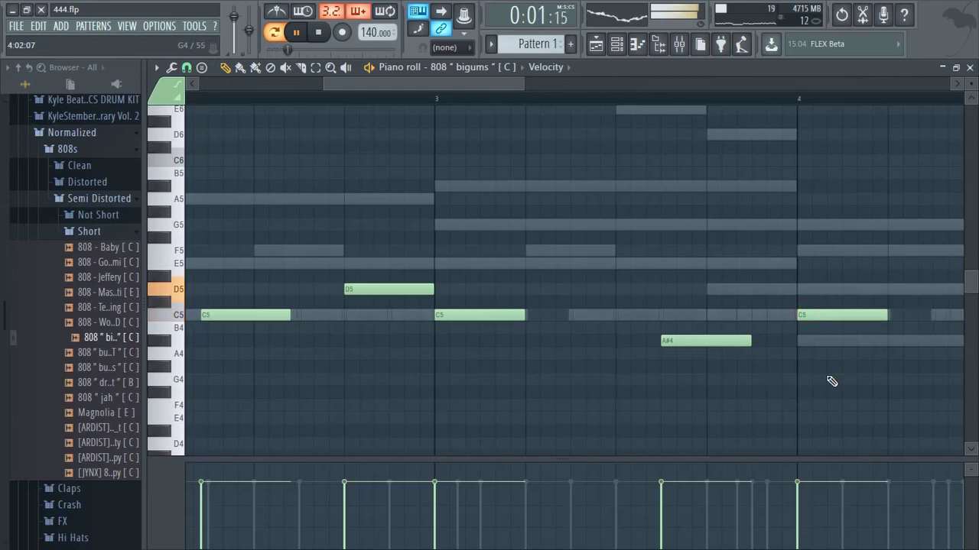
# Add a one-beat C5 note at 4:07 and a one-beat E5 note at 4:13 to the 808 line
pyautogui.scroll(-2, 849, 380)
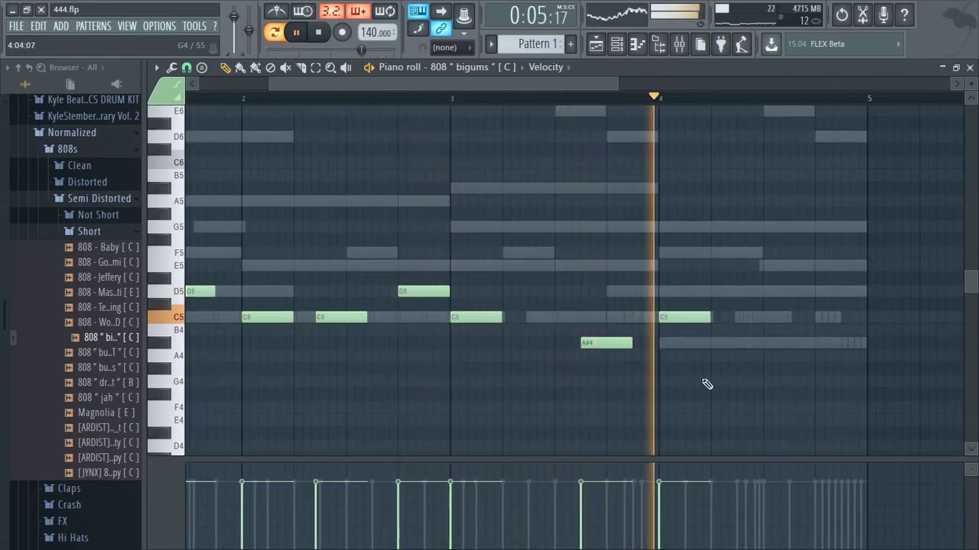
pyautogui.scroll(2, 750, 342)
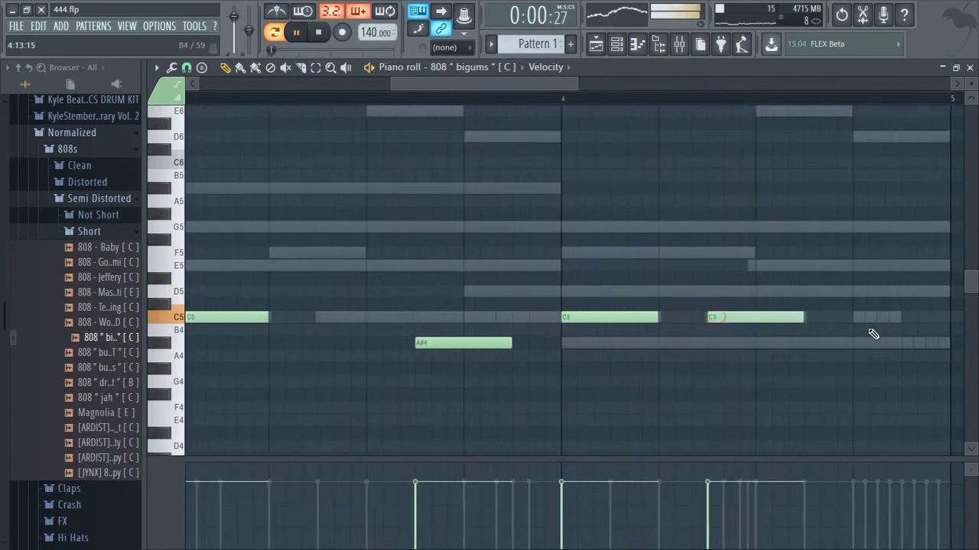
pyautogui.scroll(-3, 852, 264)
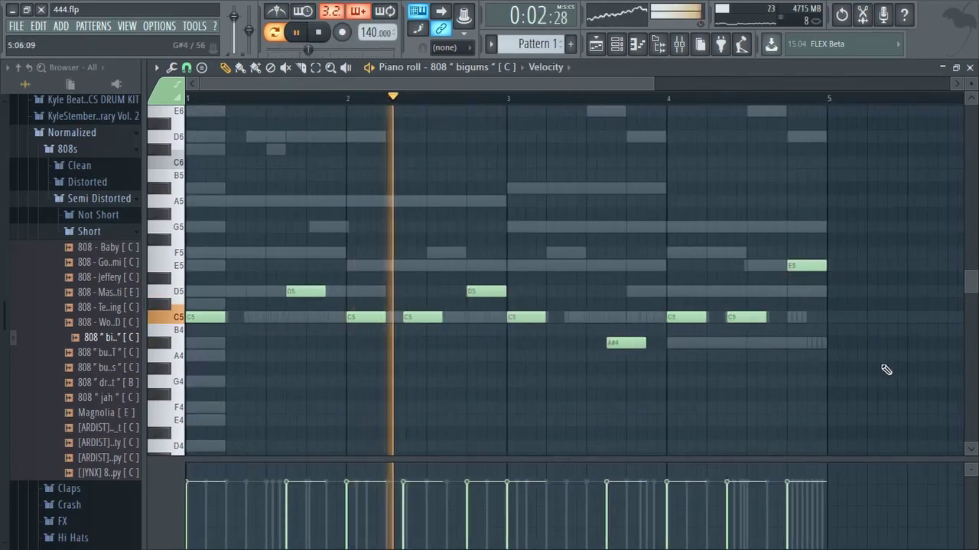
# Solo the 808 channel, unmute reFX Nexus alongside it, and play both back in the 808's piano roll
pyautogui.press('F6')
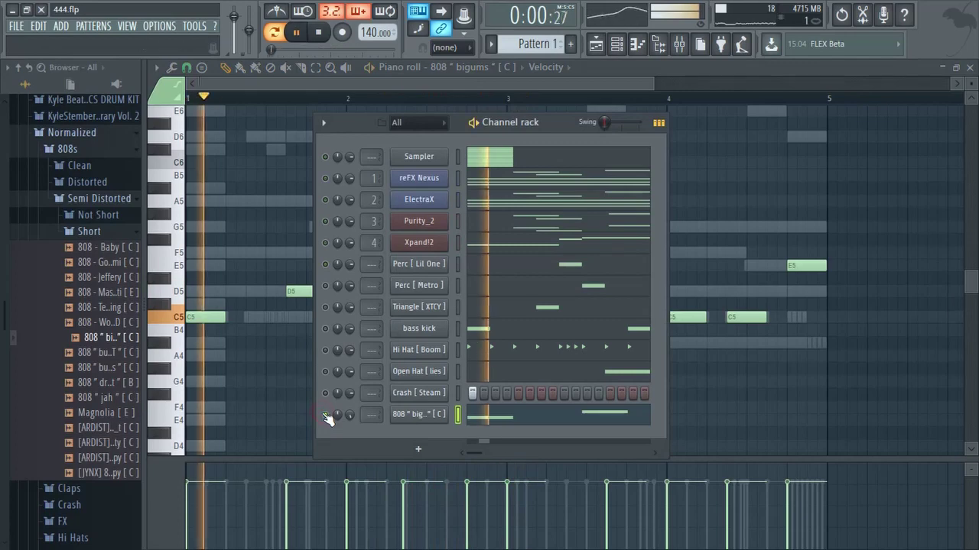
pyautogui.press('F5')
pyautogui.press('F7')
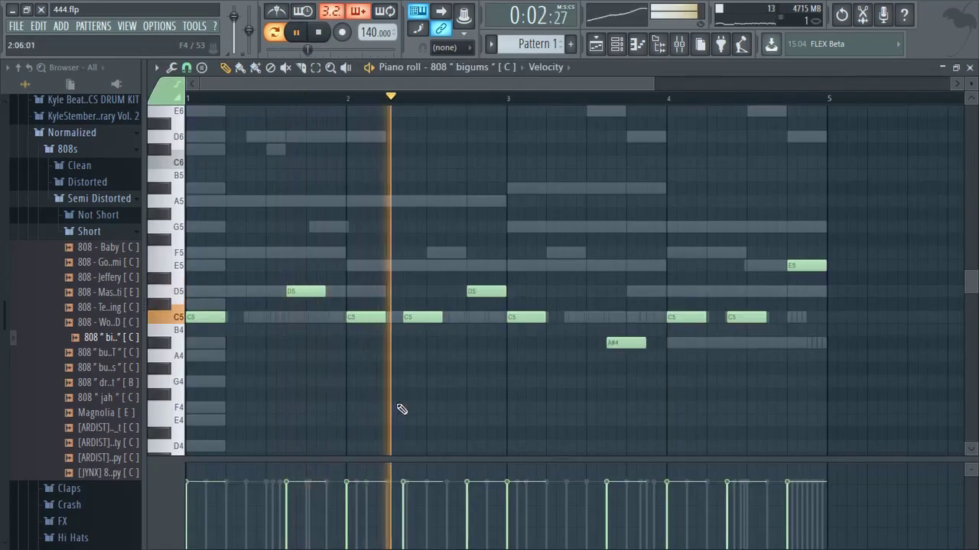
pyautogui.press('F6')
pyautogui.press('space')
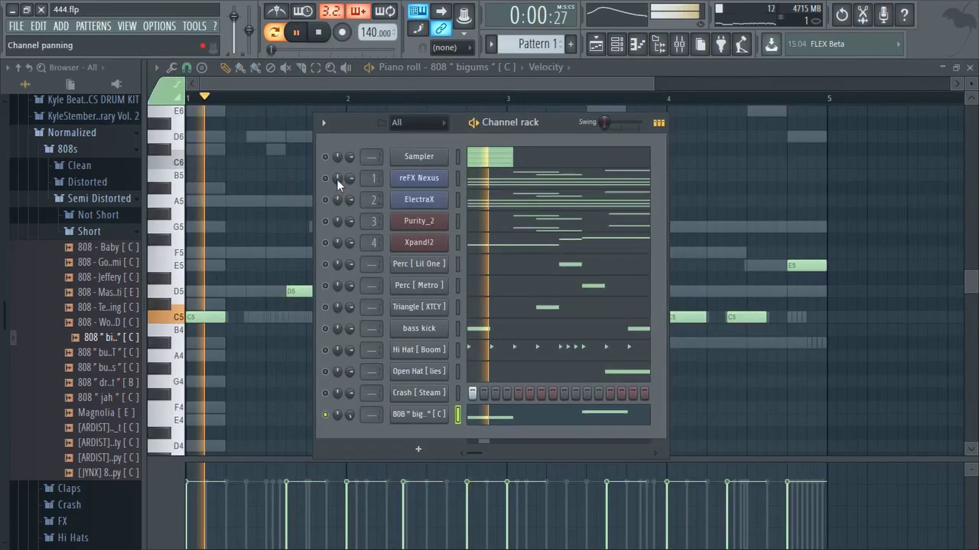
pyautogui.press('F5')
pyautogui.press('F7')
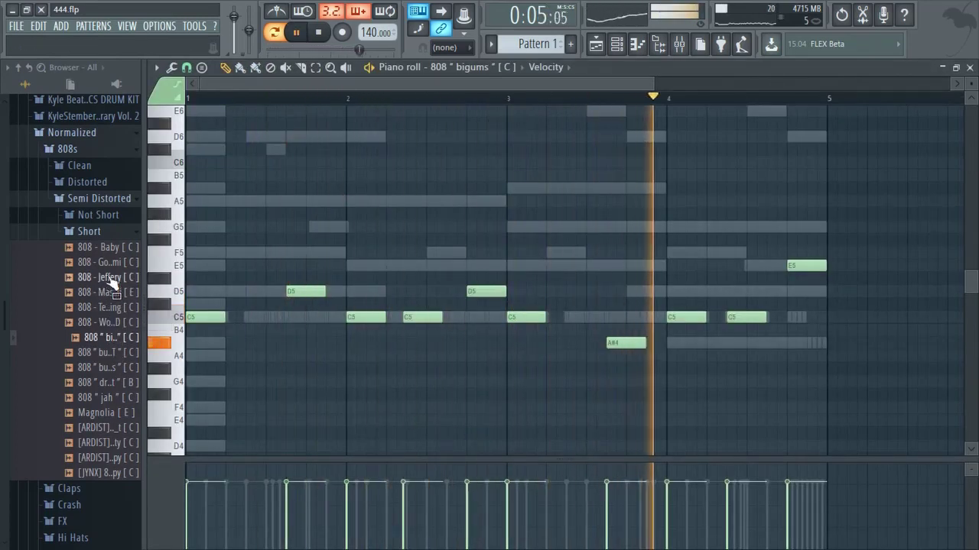
# Audition alternative 808 samples in the Not Short and Short folders of the semi distorted 808s
pyautogui.click(113, 231)
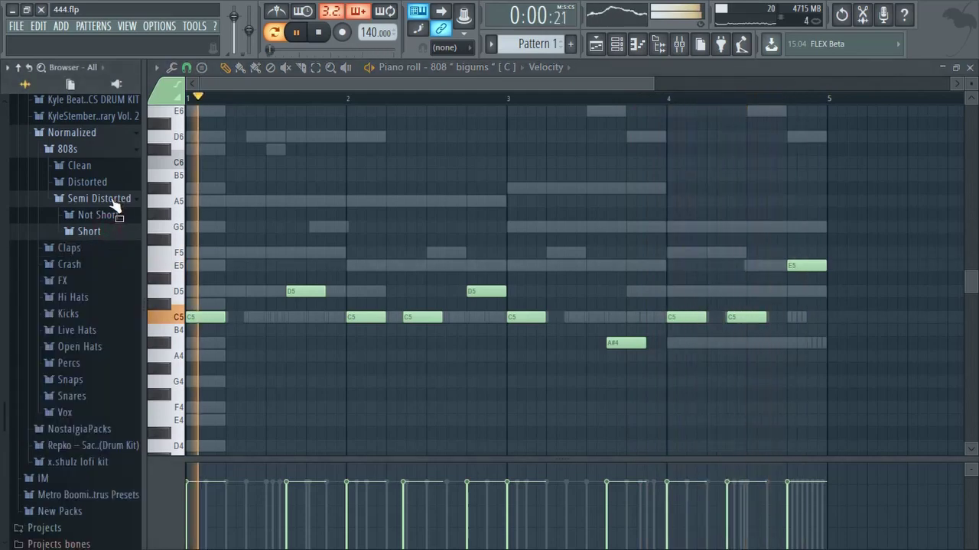
pyautogui.click(107, 215)
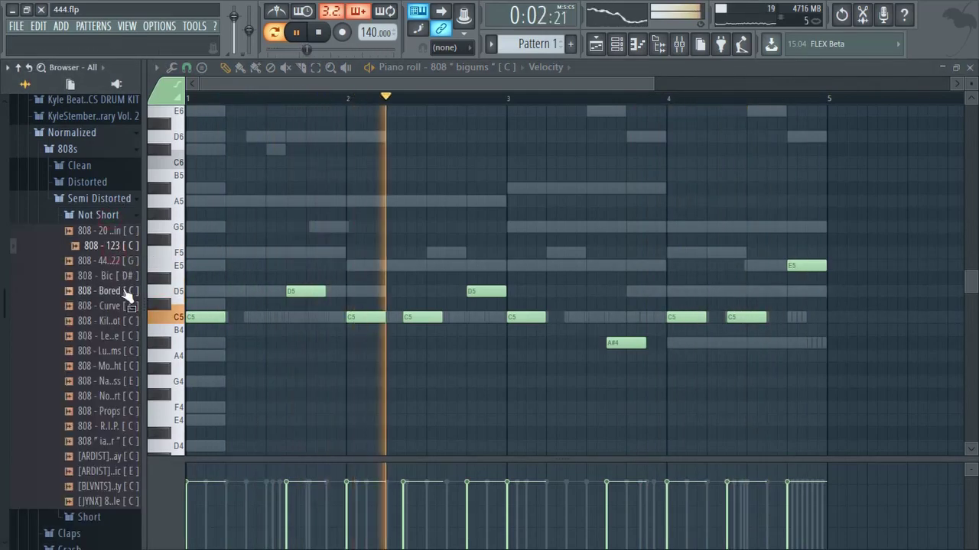
pyautogui.press('space')
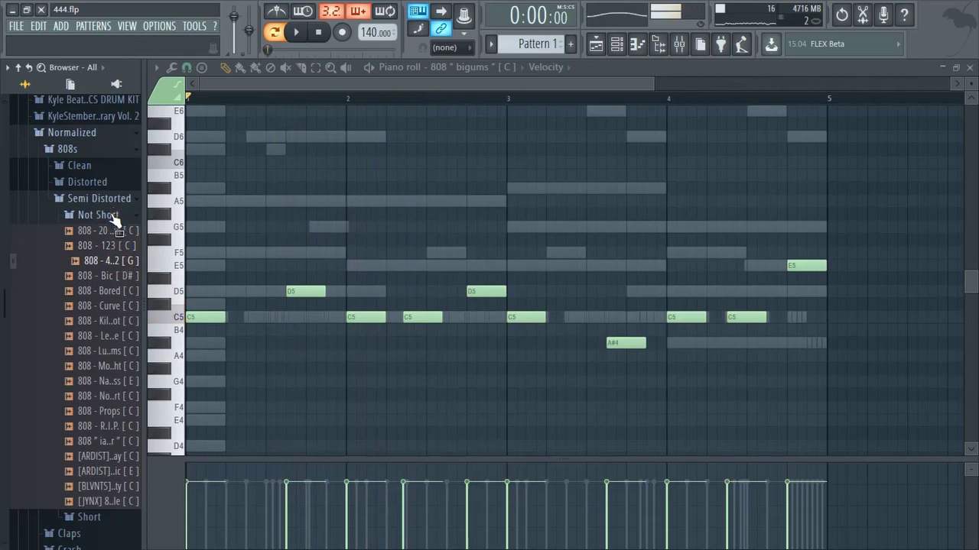
pyautogui.click(111, 217)
pyautogui.click(114, 231)
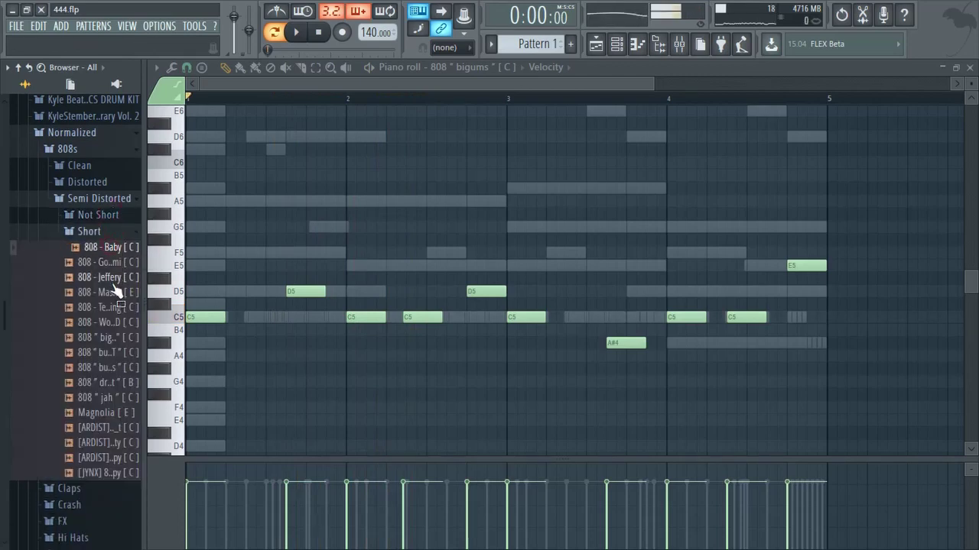
# Replace the 808 channel's sample with 808 - Baby [ C ] from the Semi Distorted Short folder and play its piano roll
pyautogui.moveTo(108, 253); pyautogui.dragTo(361, 441)
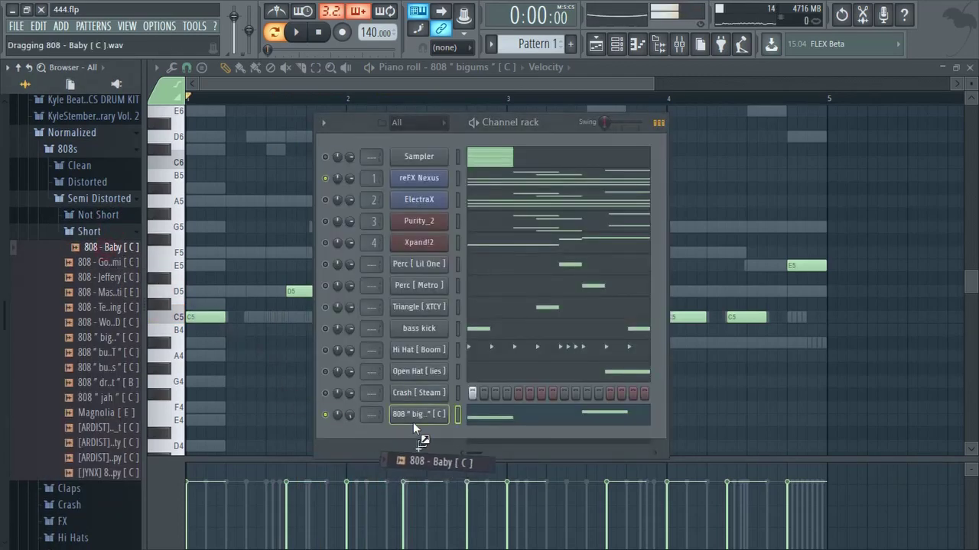
pyautogui.press('F5')
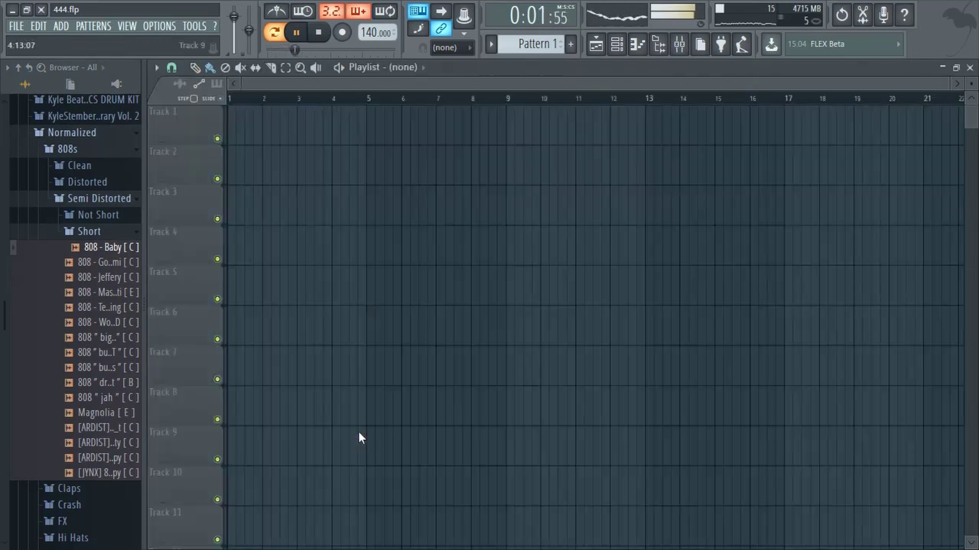
pyautogui.press('F7')
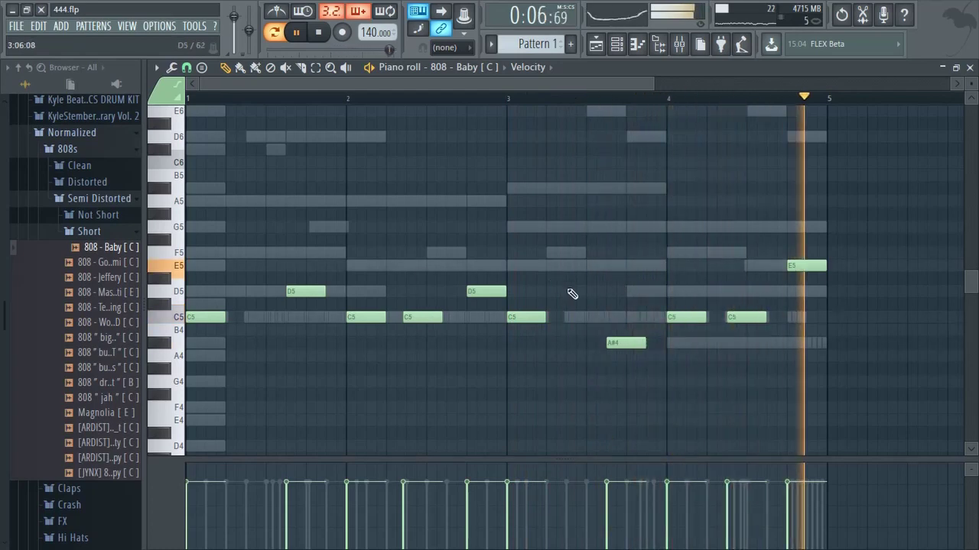
# Apply Articulate to the 808 notes so each one extends to the start of the next note
pyautogui.click(171, 67)
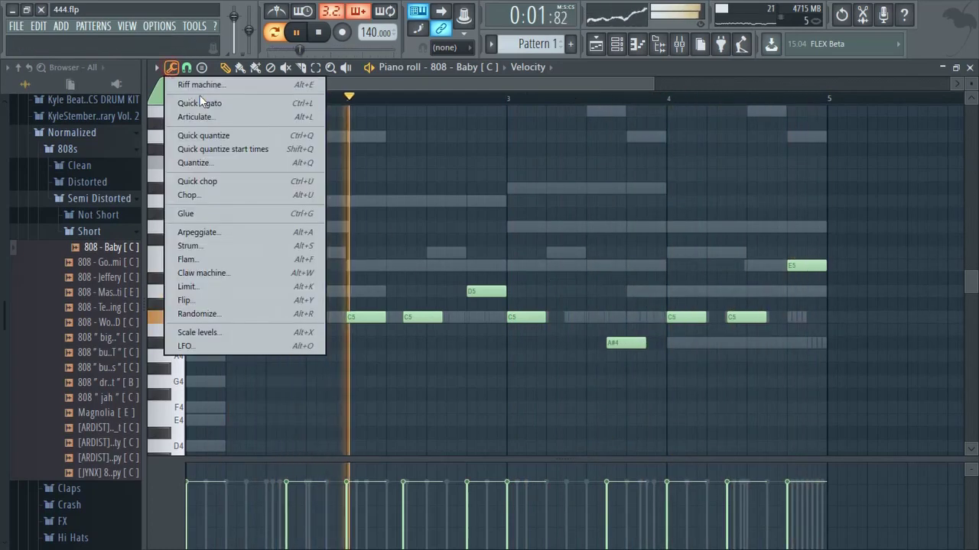
pyautogui.click(208, 119)
pyautogui.click(537, 349)
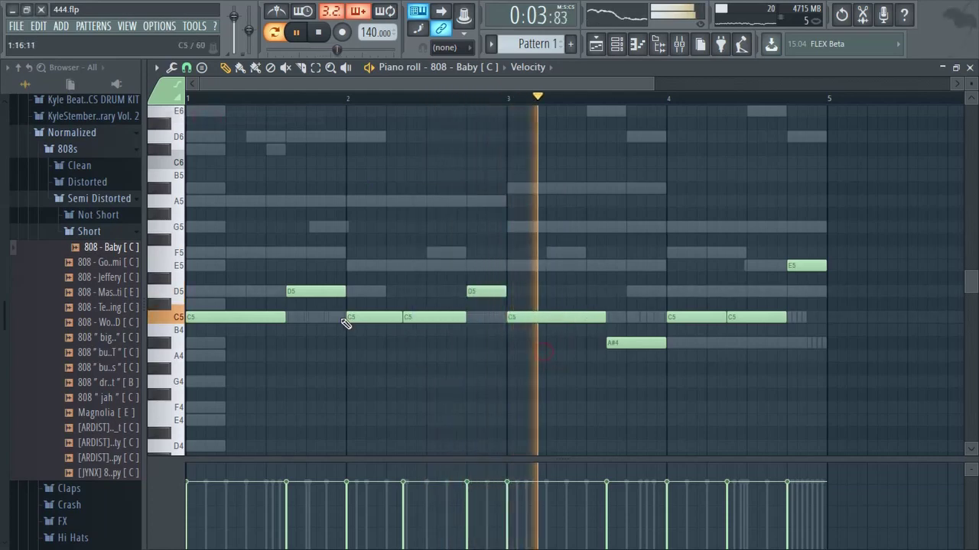
# Play back the articulated 808 line and examine its notes in bars 1 to 3
pyautogui.scroll(2, 268, 334)
pyautogui.scroll(2, 267, 335)
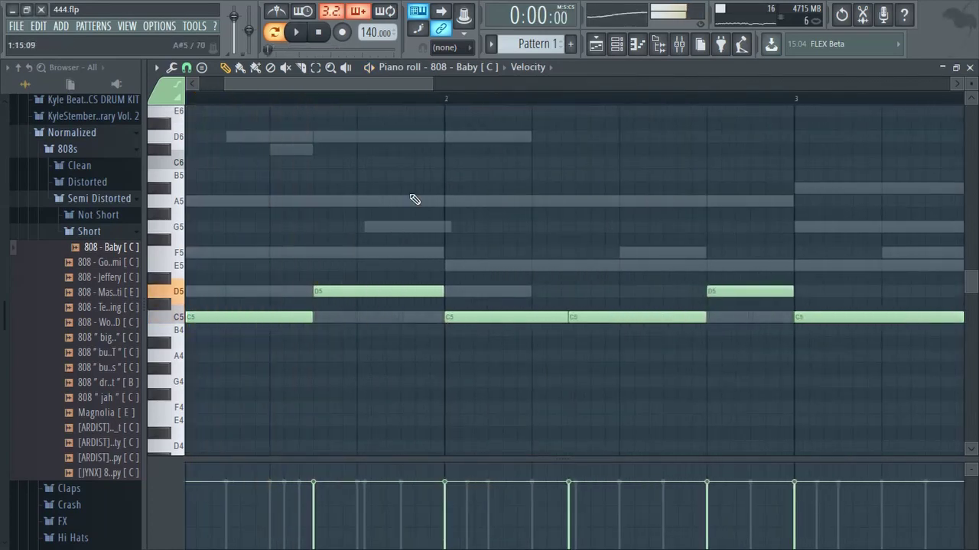
pyautogui.scroll(2, 406, 249)
pyautogui.press('space')
pyautogui.moveTo(406, 251); pyautogui.dragTo(538, 257)
pyautogui.scroll(-2, 535, 275)
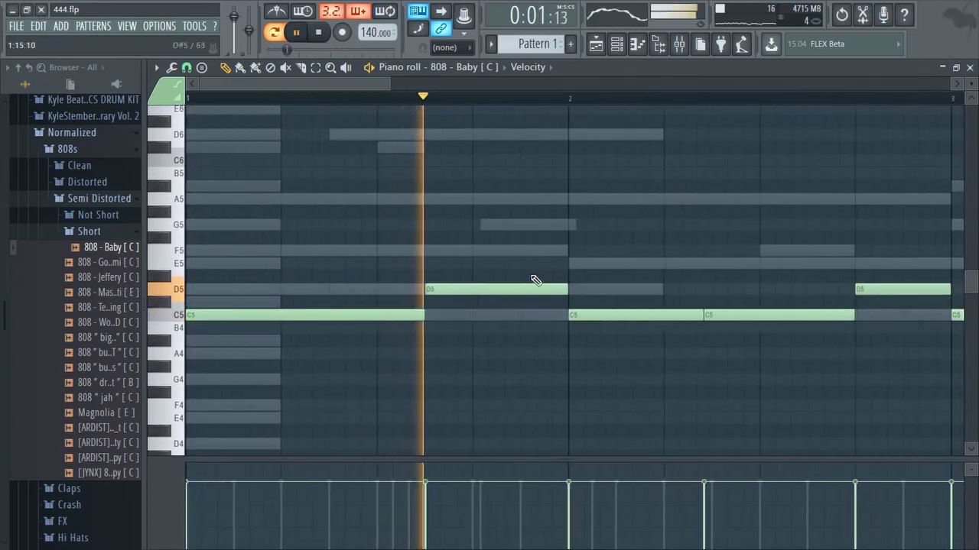
pyautogui.press('space')
pyautogui.scroll(-1, 646, 273)
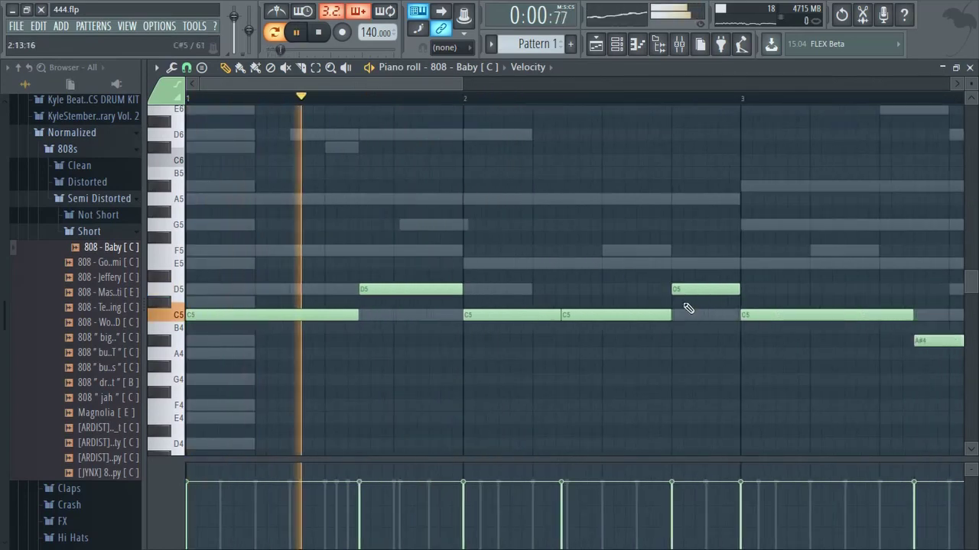
# Try a short slide note at 1:13 over bar 1's D5 note, first on A5 and raised to C6
pyautogui.scroll(2, 411, 220)
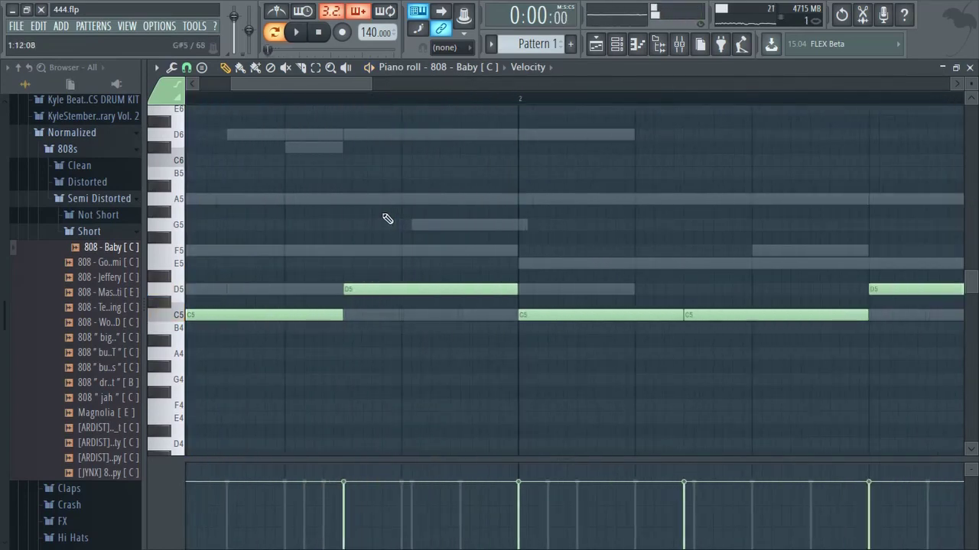
pyautogui.press('space')
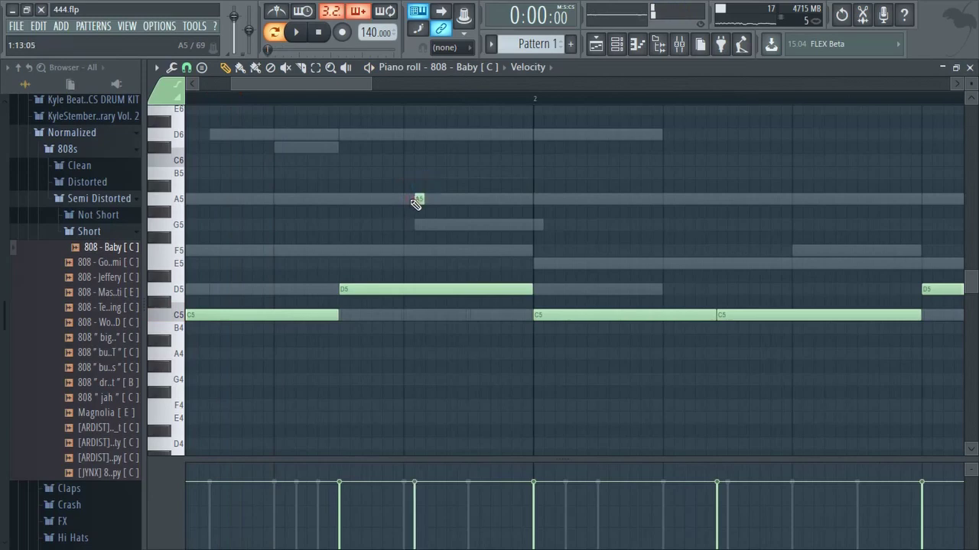
pyautogui.doubleClick(407, 201)
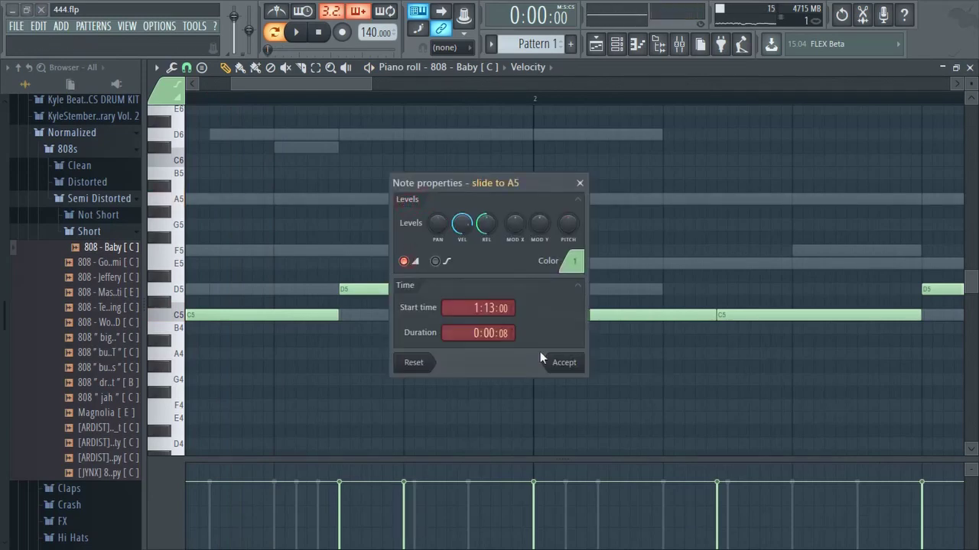
pyautogui.click(565, 363)
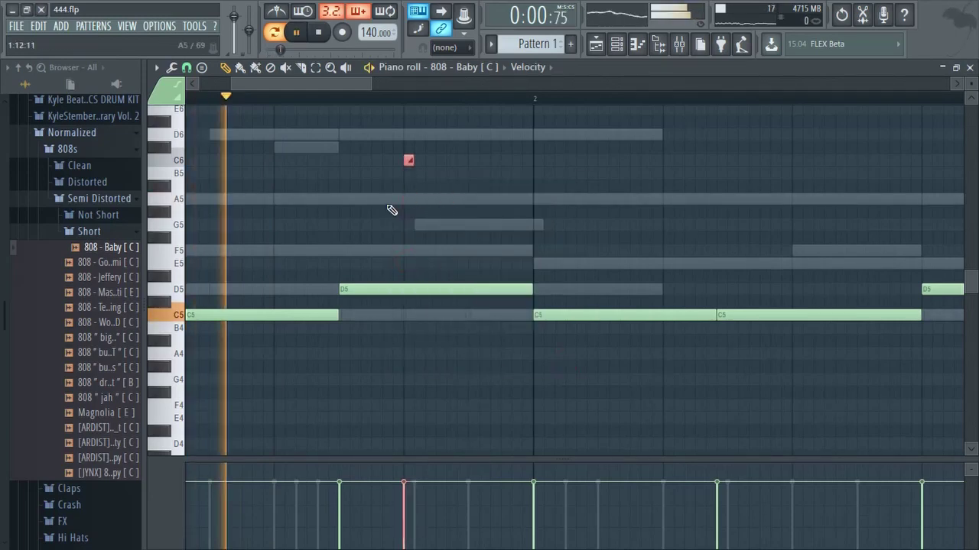
pyautogui.hotkey('shift', 'Up')
pyautogui.hotkey('shift', 'Up')
pyautogui.hotkey('shift', 'Down')
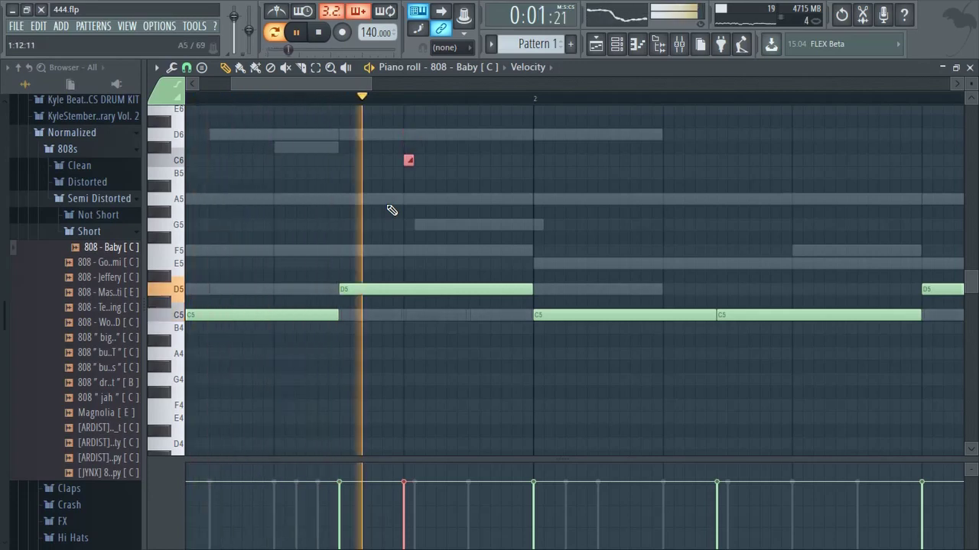
# Try a slide note at 1:15 in place of the C6 slide, raising it from G5 to D6
pyautogui.click(448, 189)
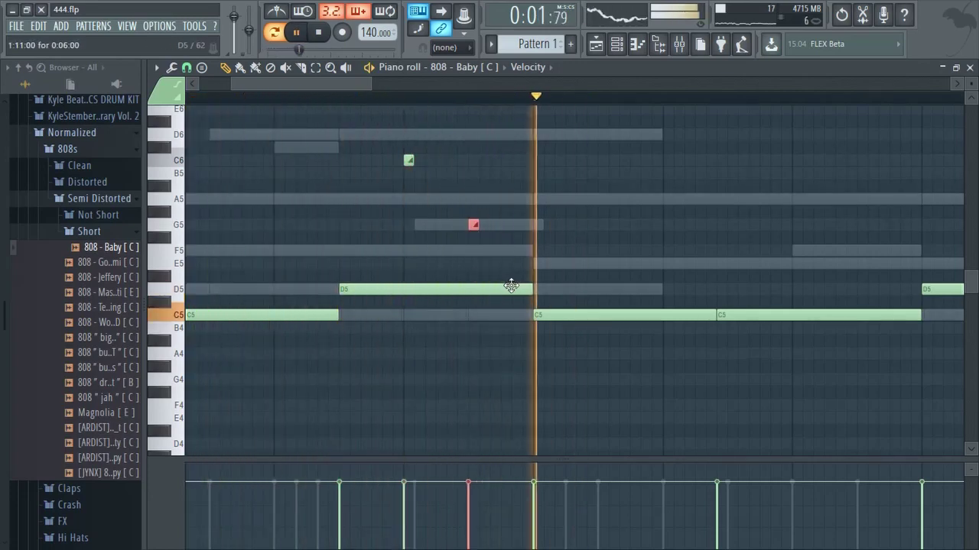
pyautogui.rightClick(405, 161)
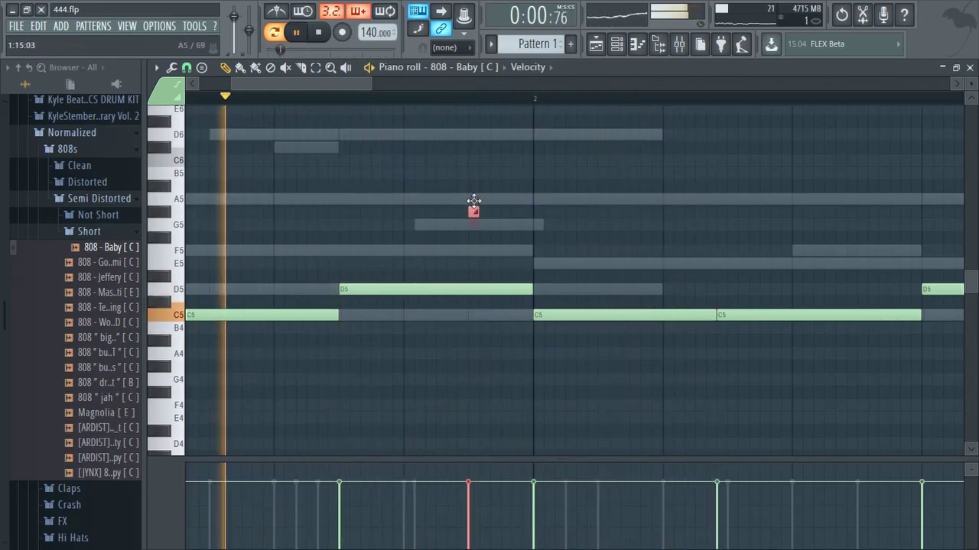
pyautogui.moveTo(474, 201); pyautogui.dragTo(469, 120)
# Delete the D6 slide note at 1:15 from the 808 line
pyautogui.scroll(-2, 524, 291)
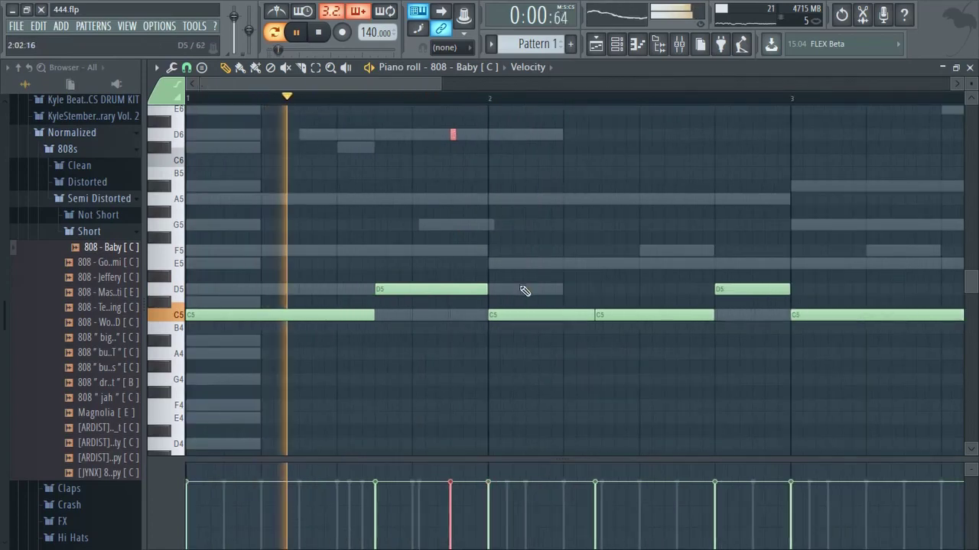
pyautogui.rightClick(453, 136)
pyautogui.scroll(-3, 579, 295)
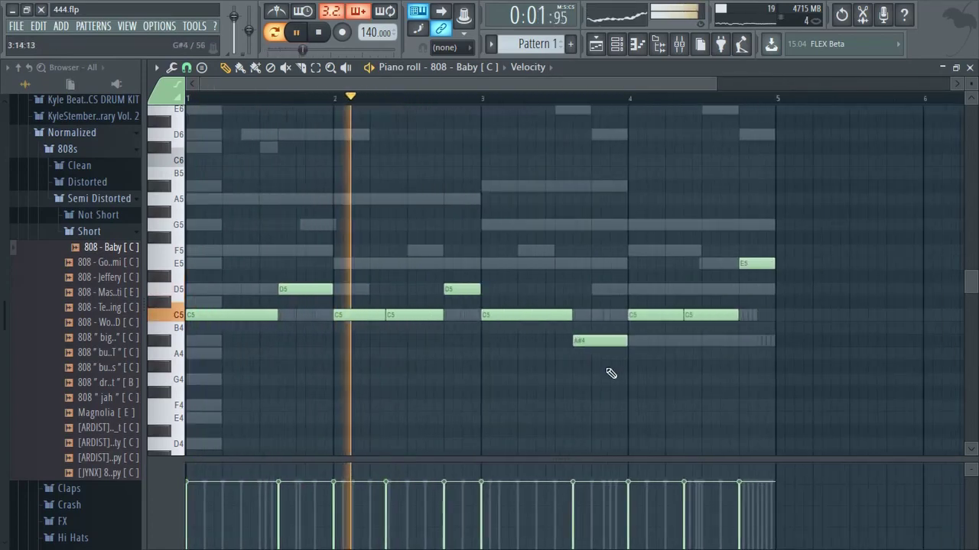
# Unmute the bass kick channel and play the pattern with the kick and 808 together
pyautogui.press('space')
pyautogui.scroll(5, 219, 347)
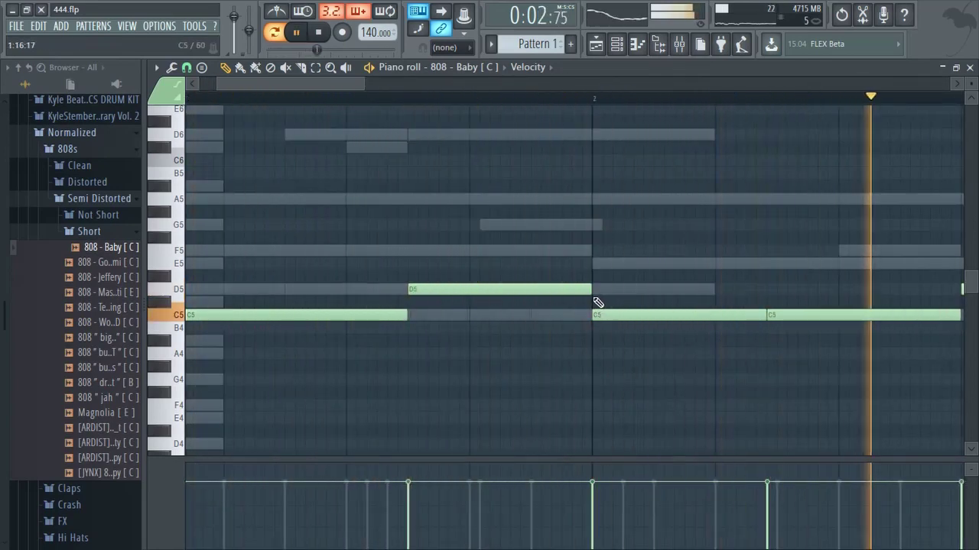
pyautogui.scroll(-2, 581, 306)
pyautogui.scroll(-3, 451, 290)
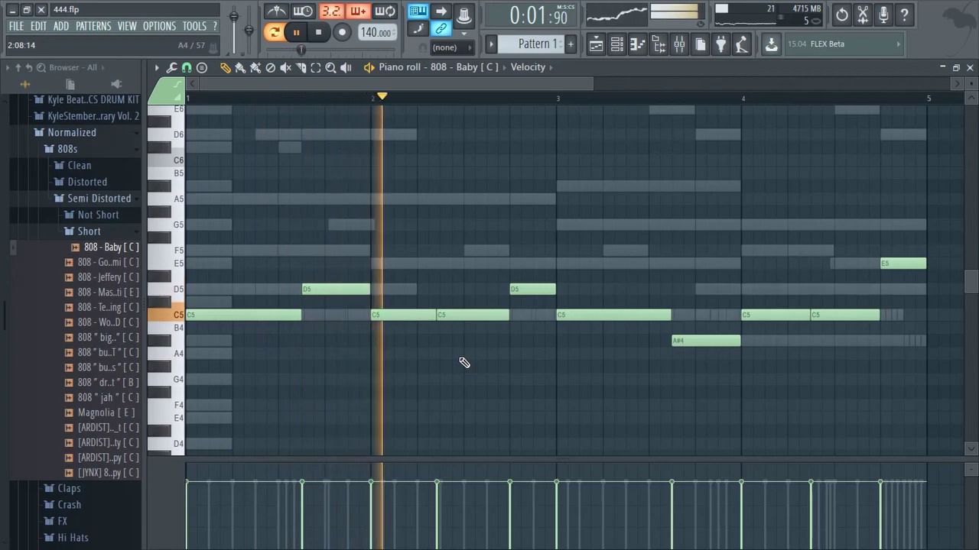
pyautogui.press('F6')
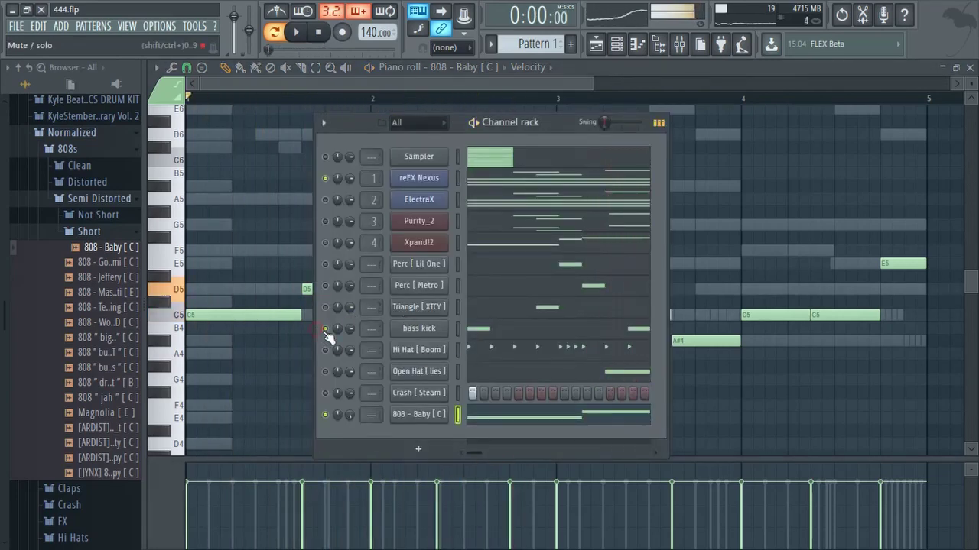
pyautogui.press('space')
pyautogui.press('F6')
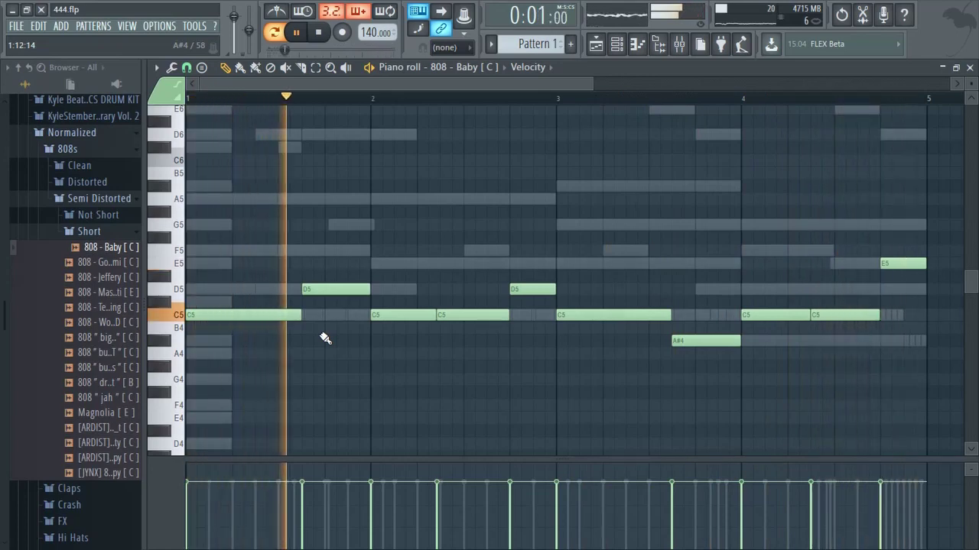
# In the bass kick part, delete the note at 3:07 and move the 3:13 kick to 3:11, where the 808's A#4 note starts
pyautogui.click(444, 67)
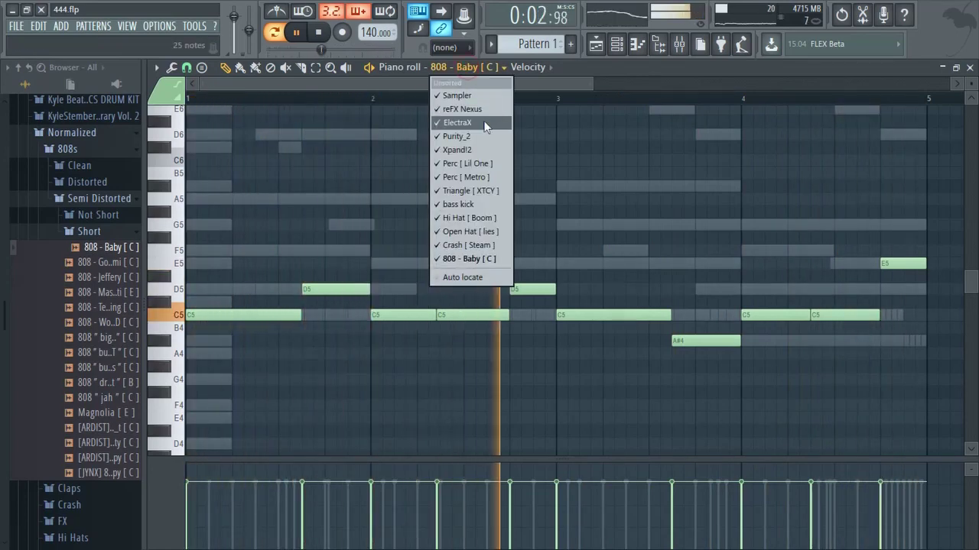
pyautogui.click(486, 205)
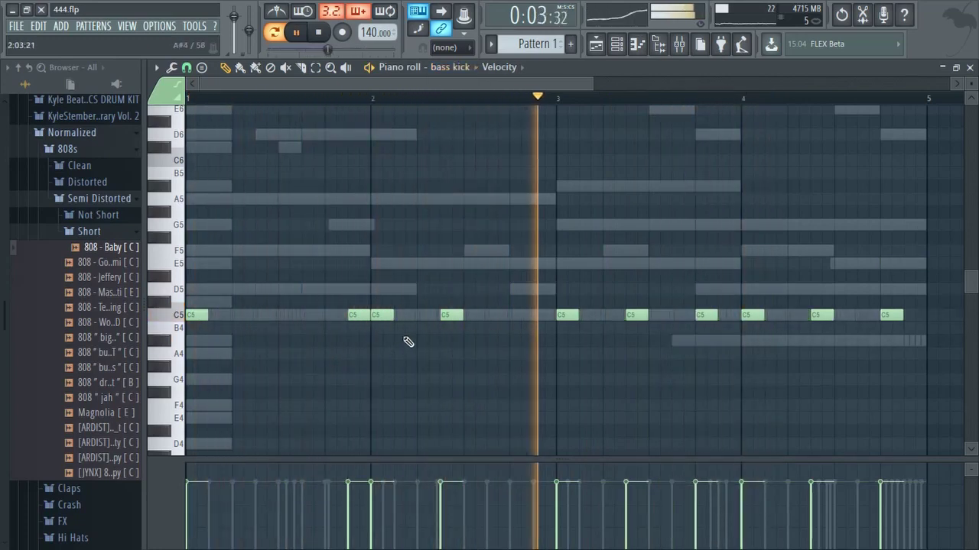
pyautogui.rightClick(637, 316)
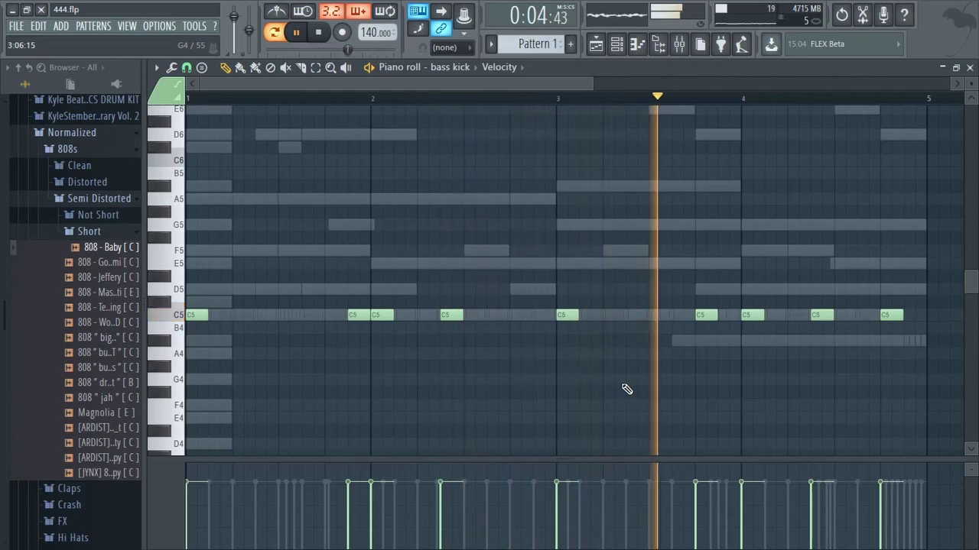
pyautogui.keyDown('ctrl'); pyautogui.scroll(2, 696, 327); pyautogui.keyUp('ctrl')
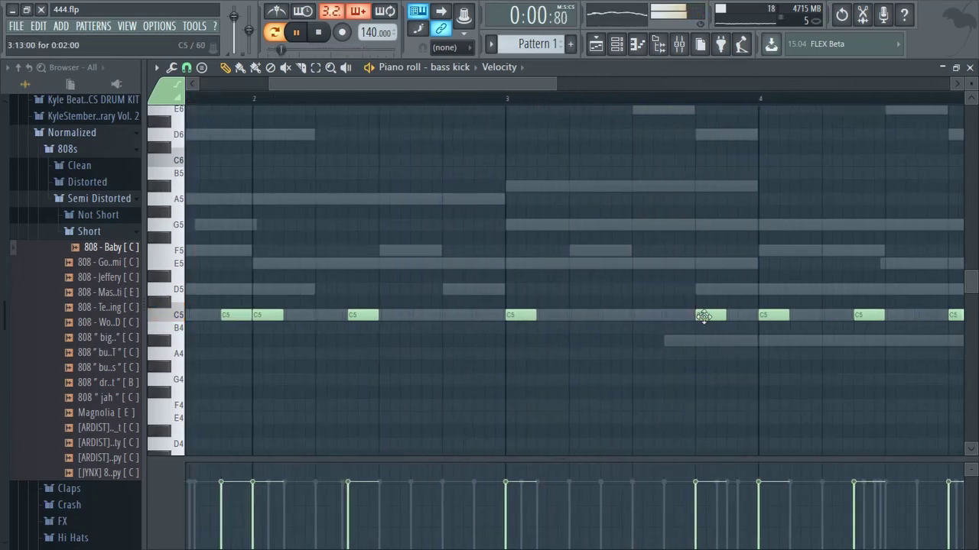
pyautogui.keyDown('ctrl'); pyautogui.scroll(-2, 671, 329); pyautogui.keyUp('ctrl')
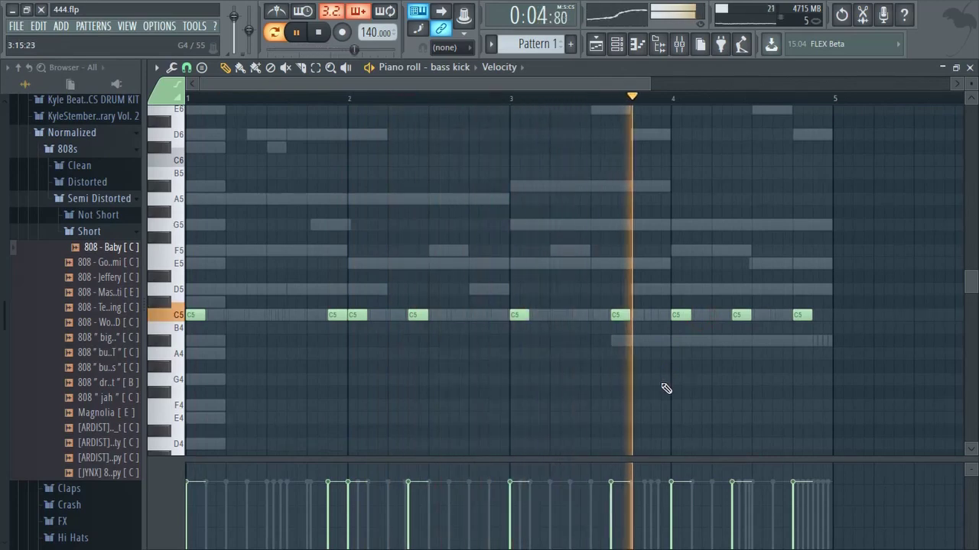
pyautogui.keyDown('ctrl'); pyautogui.scroll(3, 663, 391); pyautogui.keyUp('ctrl')
pyautogui.keyDown('ctrl'); pyautogui.scroll(-2, 601, 408); pyautogui.keyUp('ctrl')
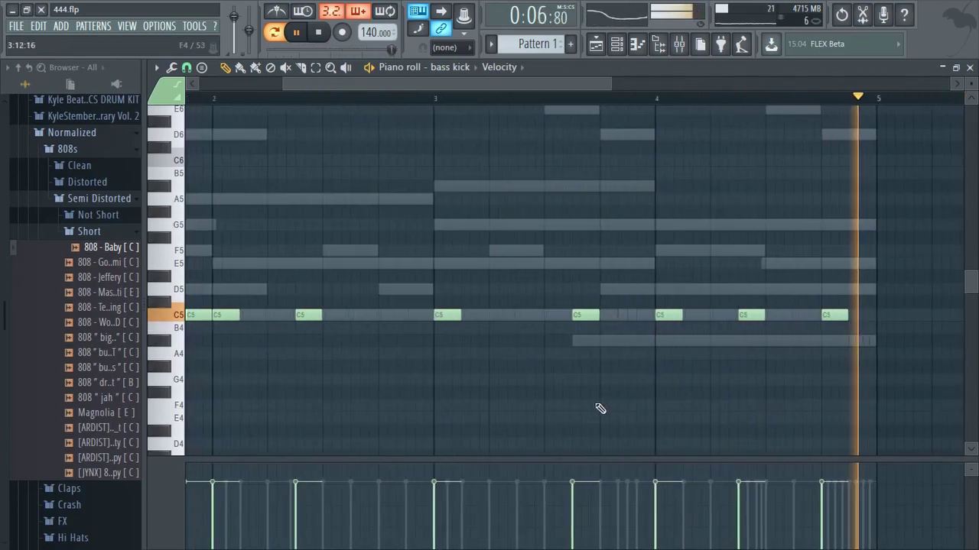
# Try shortening the 808's long C5 note in bar 3 so it ends just before the A#4 note at 3:11
pyautogui.click(455, 68)
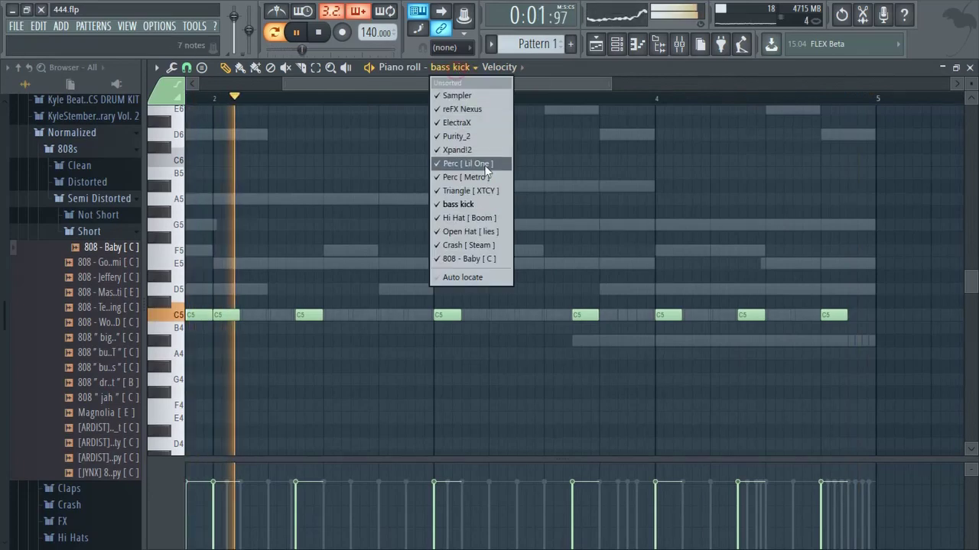
pyautogui.click(486, 205)
pyautogui.keyDown('ctrl'); pyautogui.scroll(4, 616, 441); pyautogui.keyUp('ctrl')
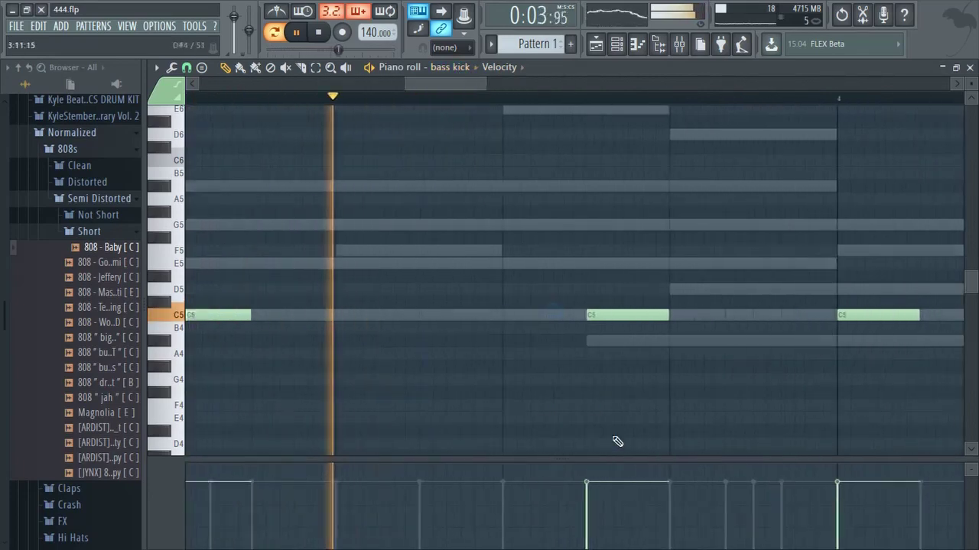
pyautogui.click(445, 71)
pyautogui.click(470, 258)
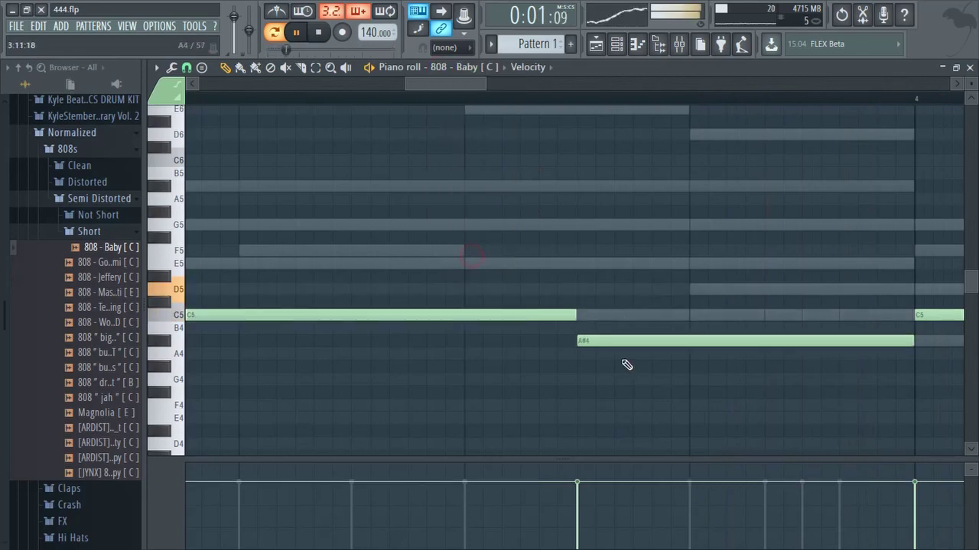
pyautogui.scroll(-5, 622, 368)
pyautogui.scroll(3, 623, 378)
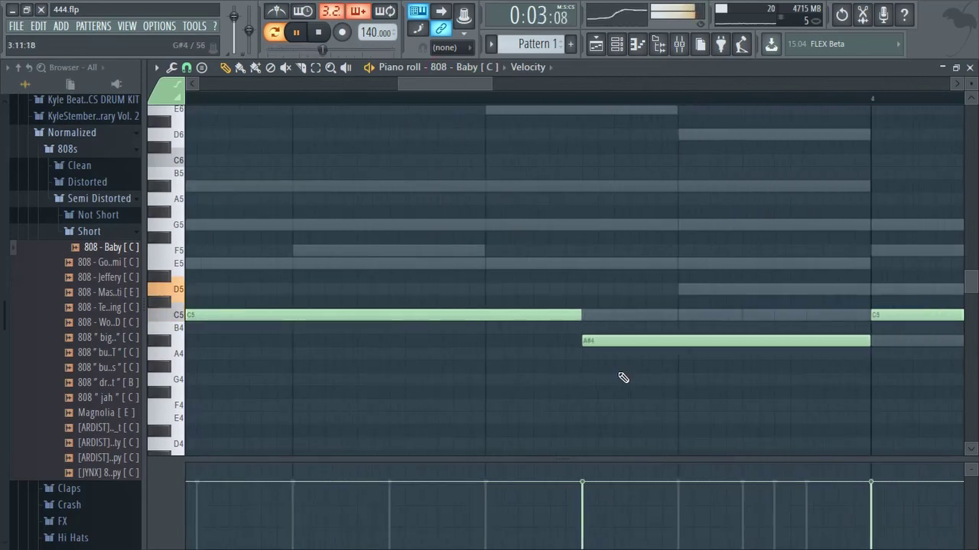
pyautogui.scroll(-3, 623, 378)
pyautogui.scroll(5, 656, 380)
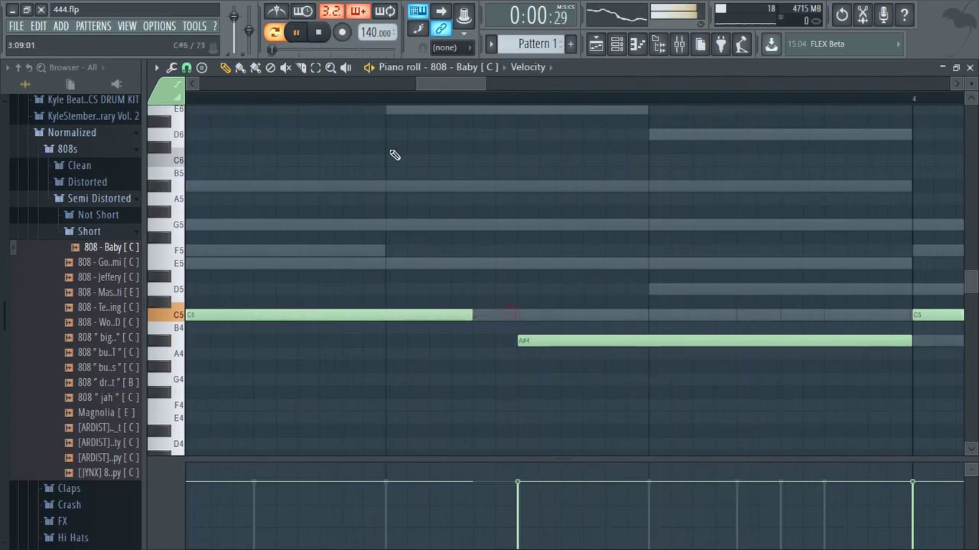
pyautogui.press('space')
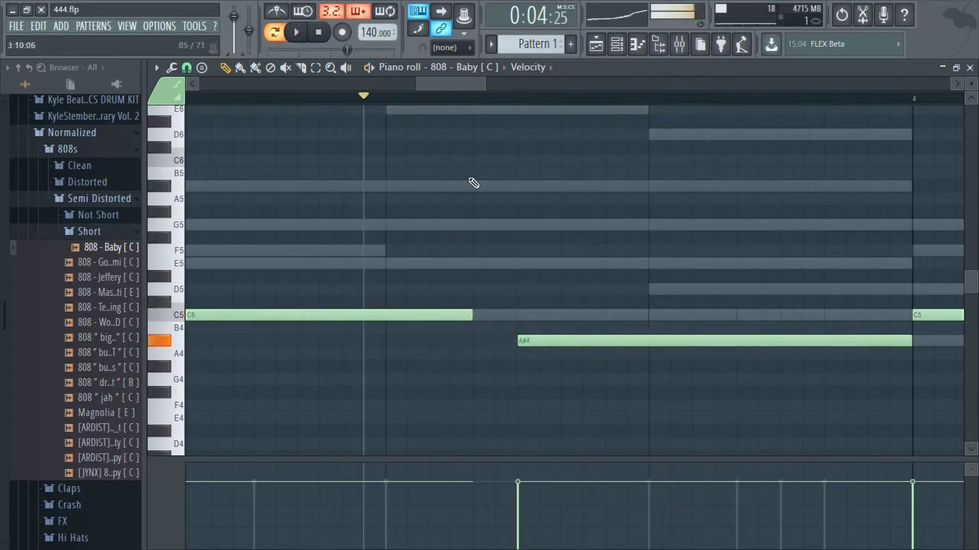
pyautogui.press('space')
pyautogui.click(545, 340)
# Play the pattern and compare the bass kick's 3:11 note with the 808 notes in bar 3
pyautogui.click(478, 68)
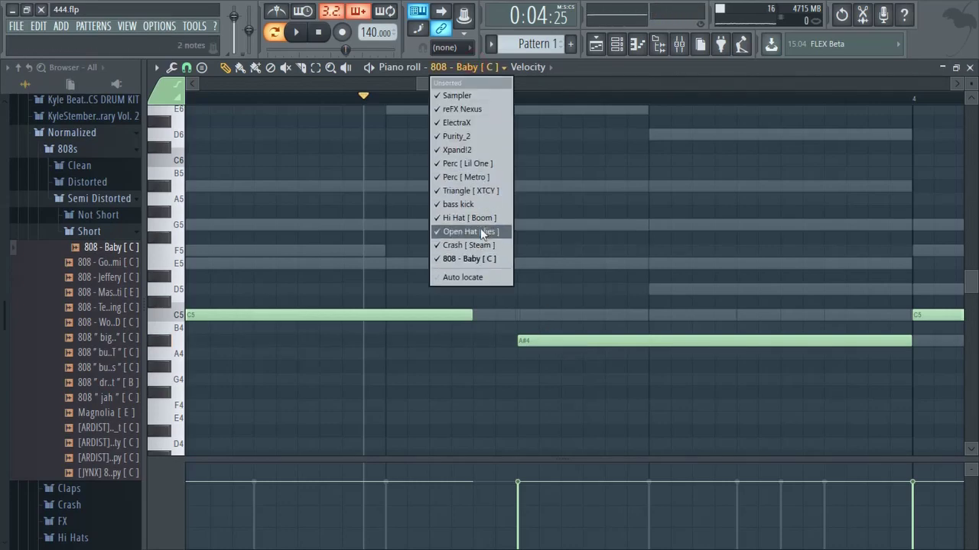
pyautogui.click(480, 204)
pyautogui.press('space')
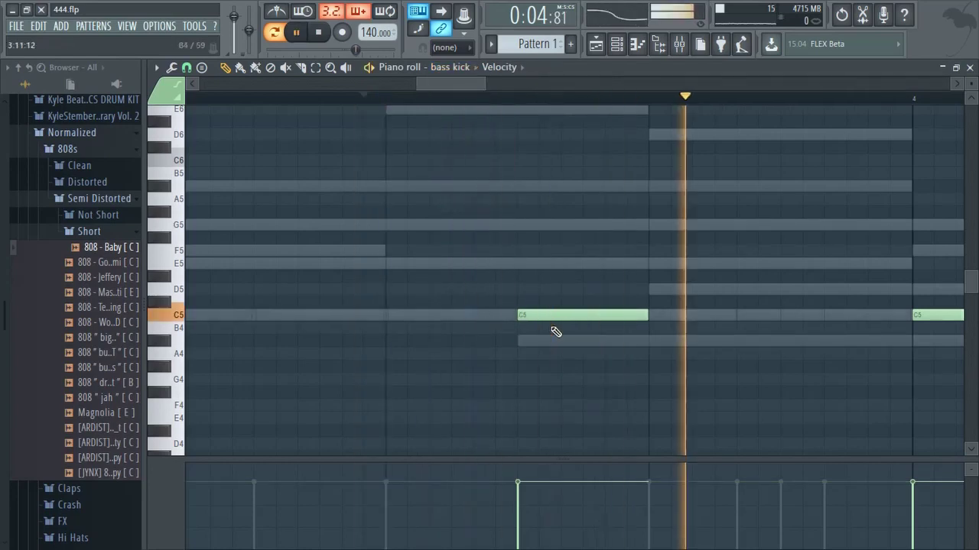
pyautogui.scroll(-4, 565, 335)
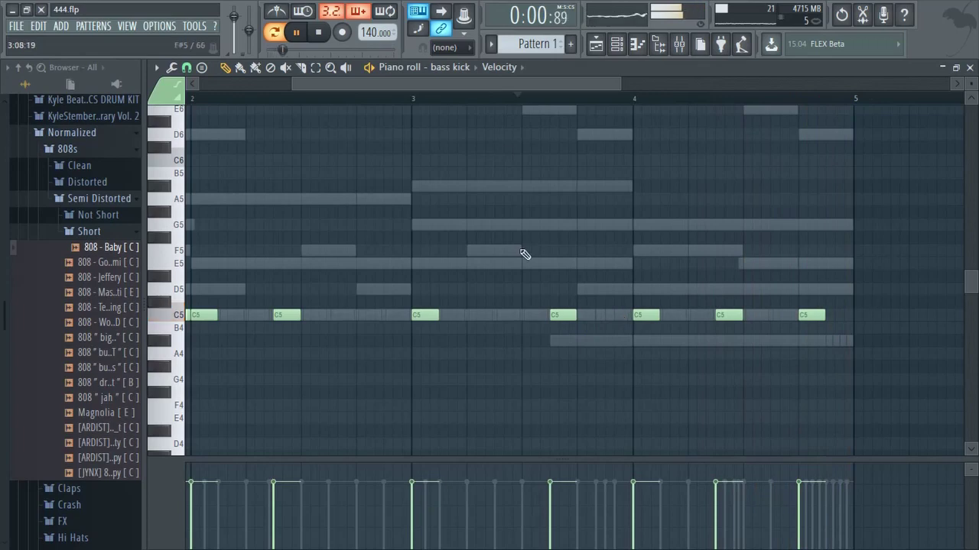
pyautogui.click(474, 68)
pyautogui.click(463, 68)
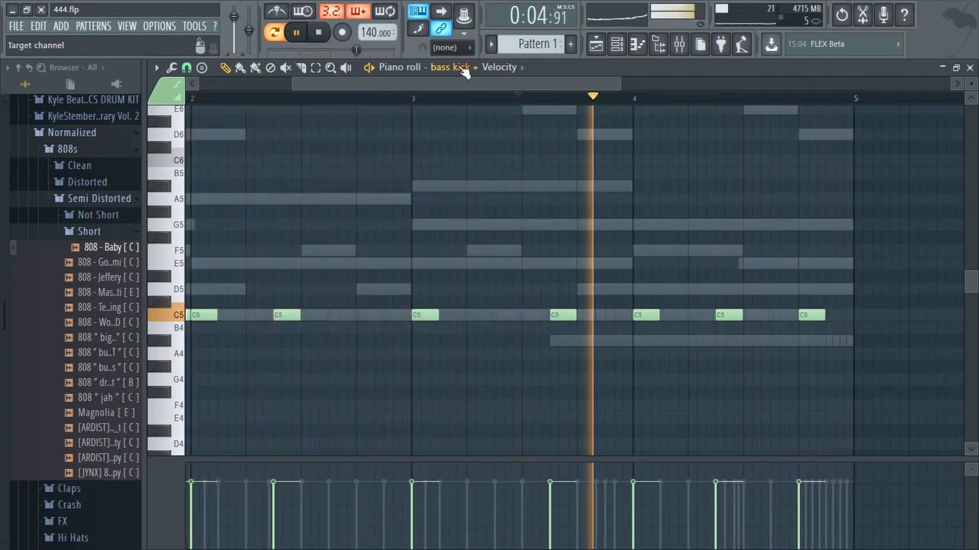
pyautogui.scroll(5, 651, 397)
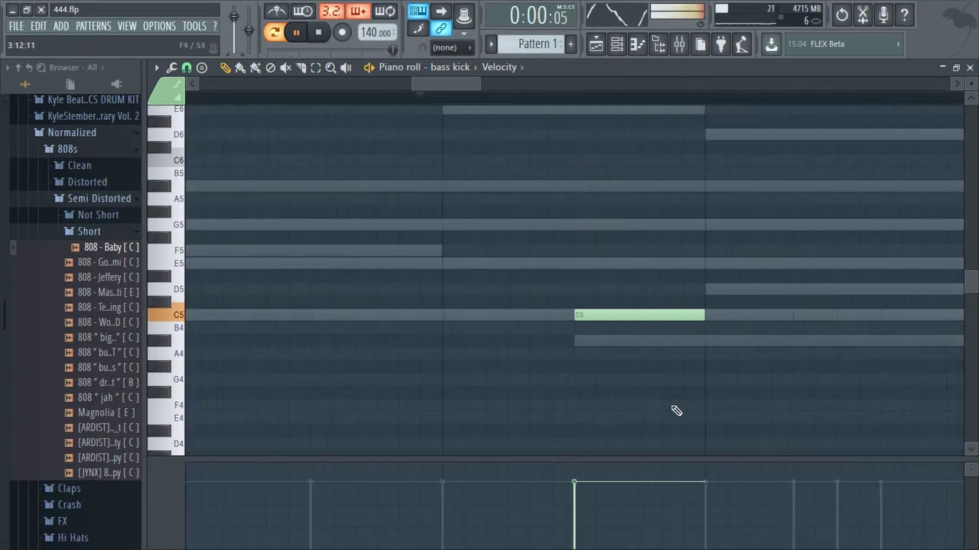
pyautogui.click(441, 68)
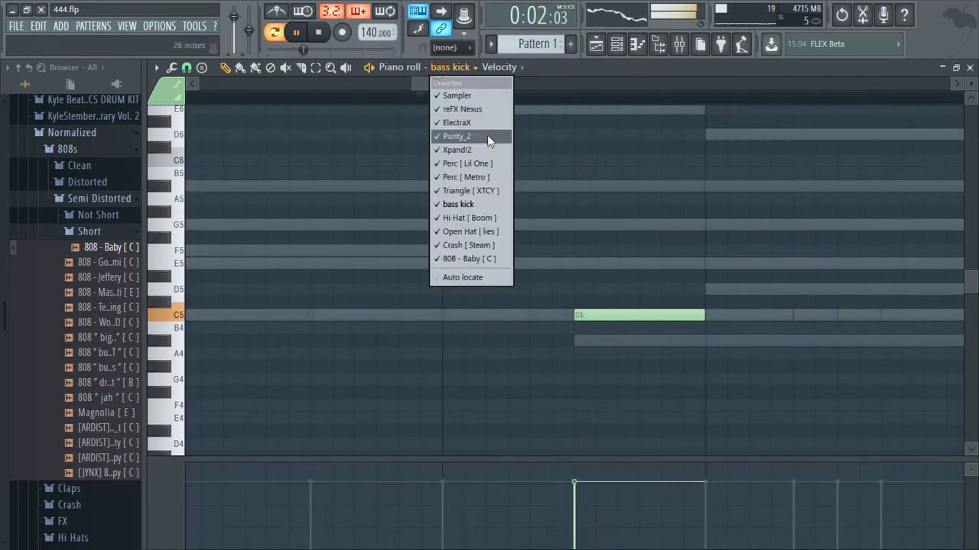
pyautogui.click(491, 259)
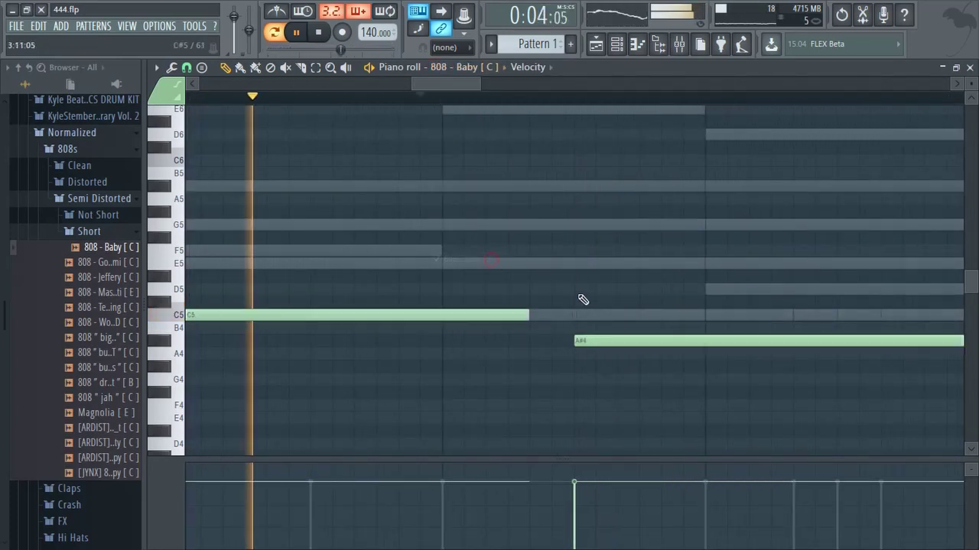
pyautogui.press('space')
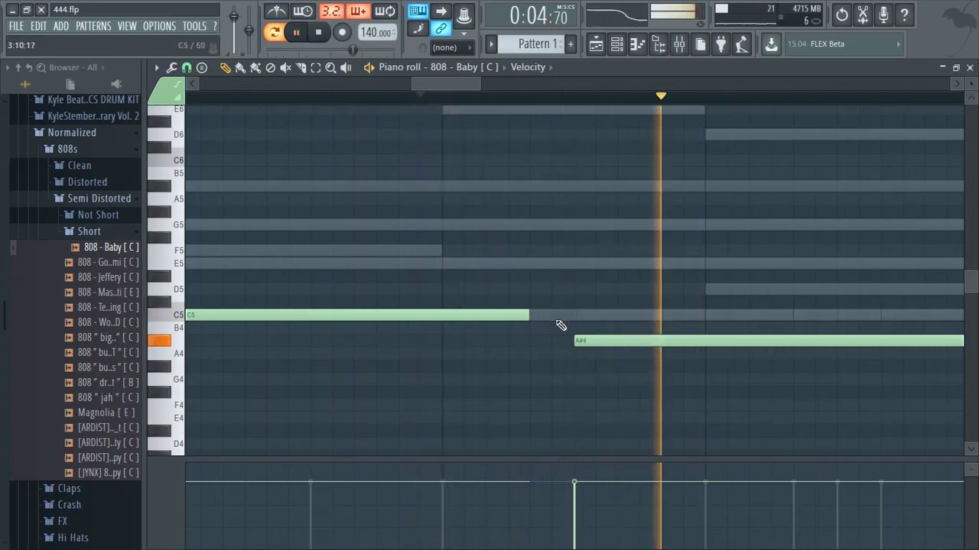
# Try shortening bar 3's long C5 808 note to 8 steps and moving the A#4 note to 3:13
pyautogui.moveTo(529, 312); pyautogui.dragTo(448, 313)
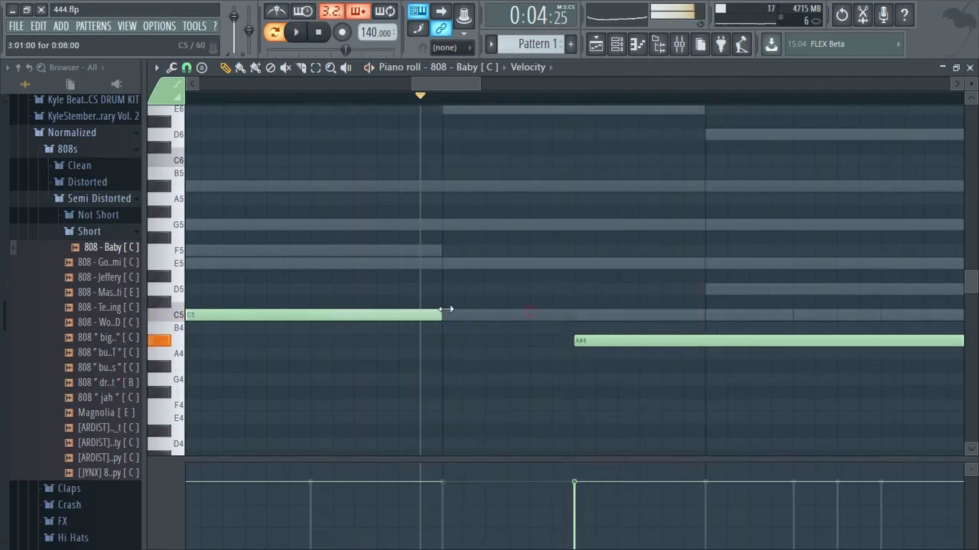
pyautogui.click(624, 329)
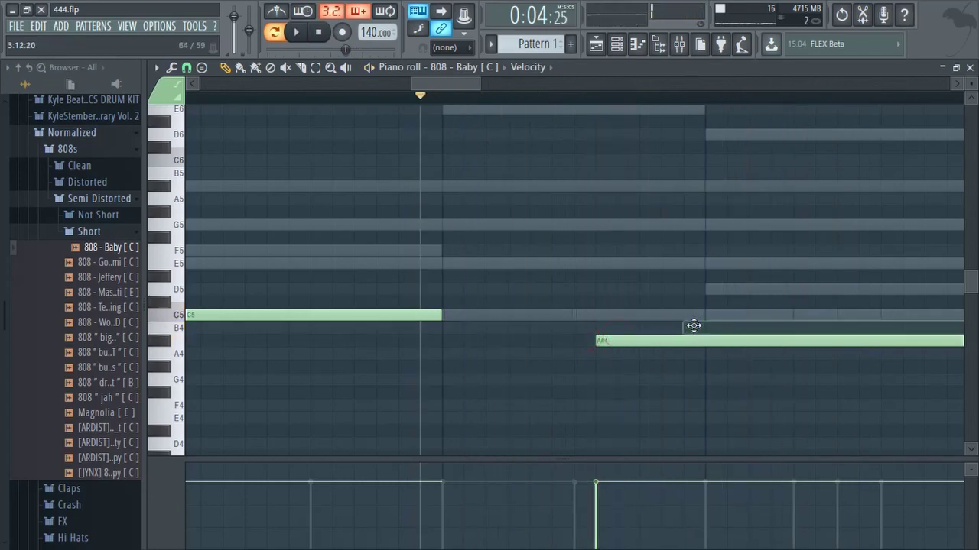
pyautogui.press('space')
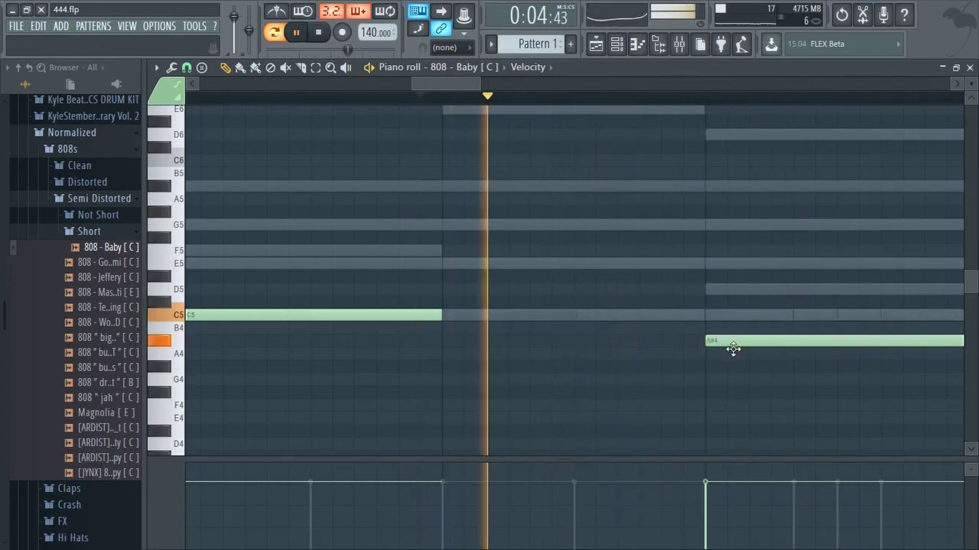
# Try the moved 808 note at 3:11 on C5, return it to A#4, and lengthen the long C5 note up to it
pyautogui.moveTo(732, 349); pyautogui.dragTo(609, 304)
pyautogui.press('space')
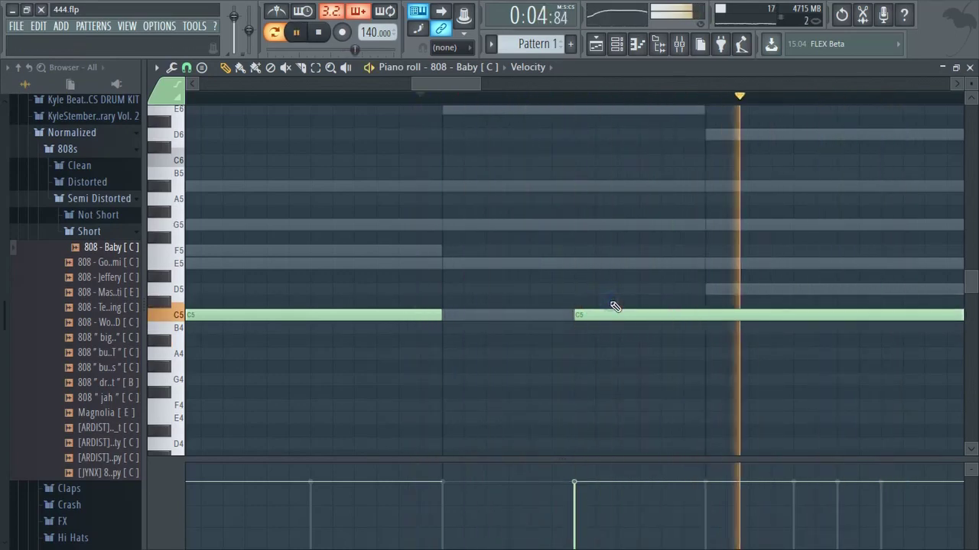
pyautogui.moveTo(594, 316); pyautogui.dragTo(591, 347)
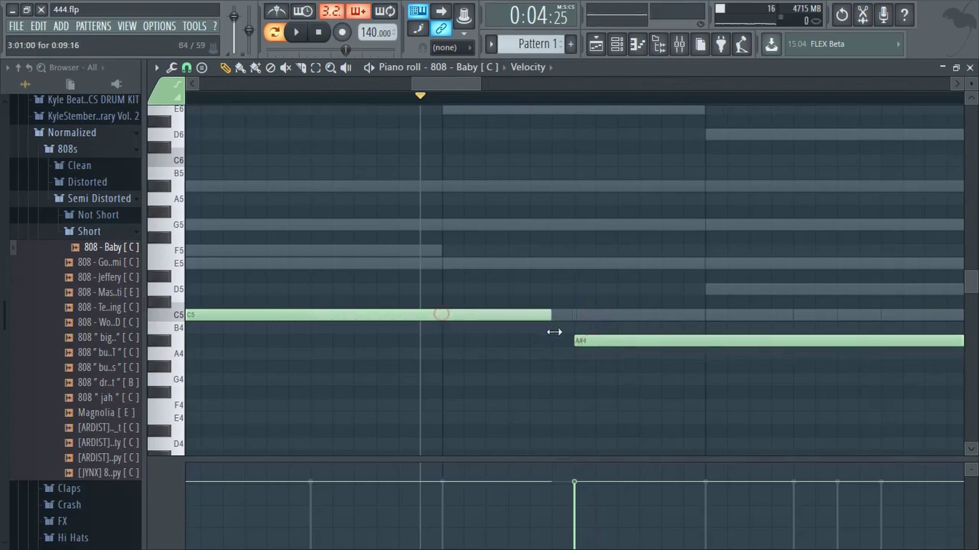
pyautogui.scroll(-4, 573, 359)
# Examine the volume envelope of the 808 - Baby channel and return to its piano roll
pyautogui.press('F6')
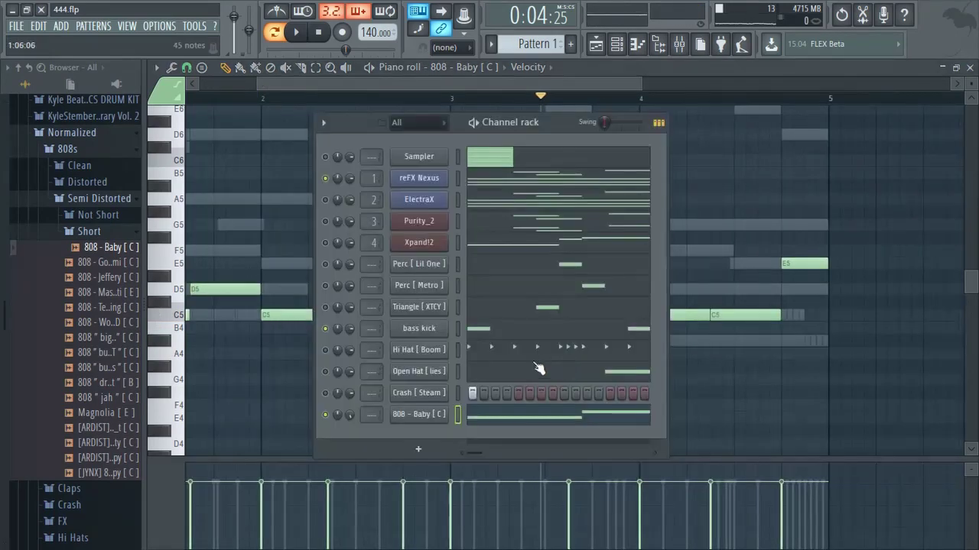
pyautogui.click(422, 417)
pyautogui.click(220, 178)
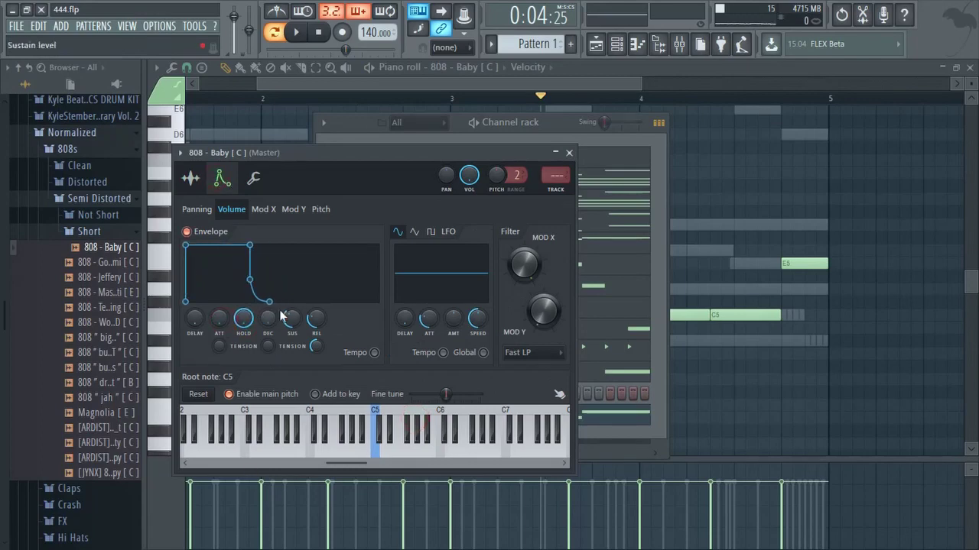
pyautogui.click(568, 153)
pyautogui.press('F5')
pyautogui.press('F7')
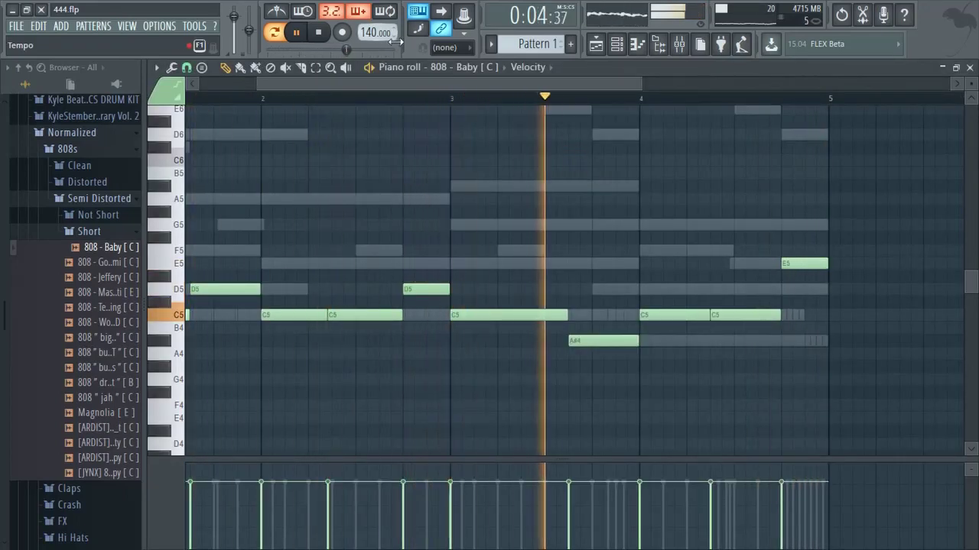
# Raise the 808's A#4 note at 3:11 to C5 and the first bar 4 note at 4:01 to D5
pyautogui.scroll(1, 512, 130)
pyautogui.scroll(3, 637, 131)
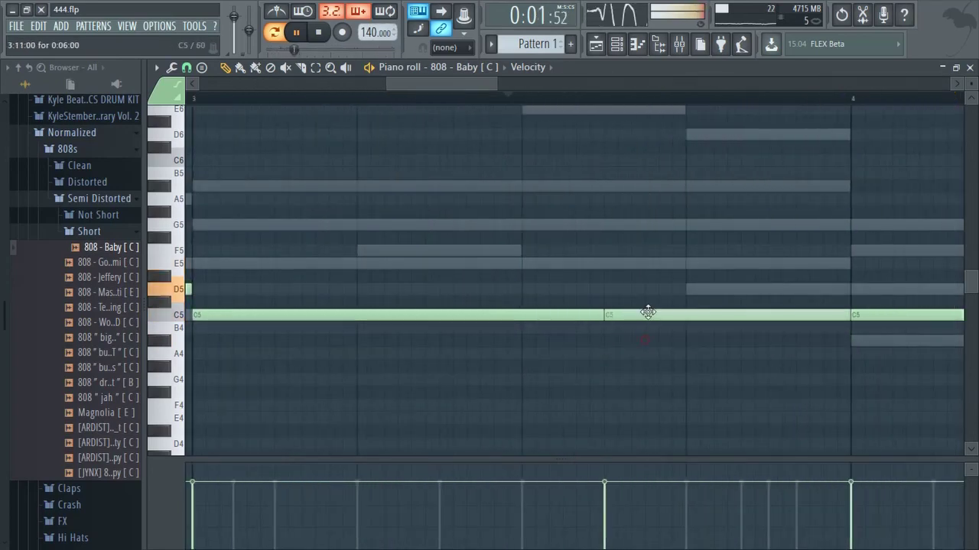
pyautogui.scroll(-4, 648, 312)
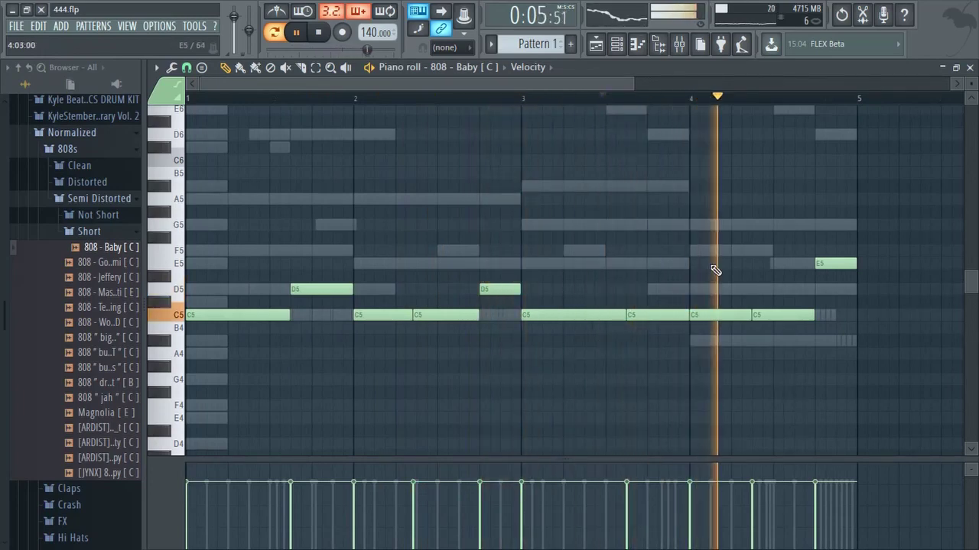
pyautogui.scroll(2, 738, 331)
pyautogui.moveTo(717, 314); pyautogui.dragTo(713, 290)
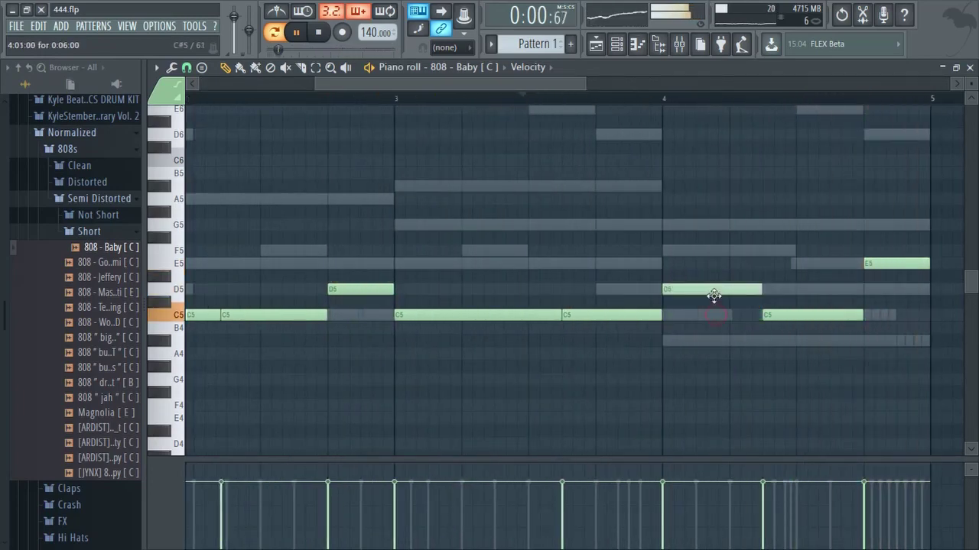
# Lower the first two 808 notes of bar 4 to A#4 and return to the channel rack
pyautogui.moveTo(783, 345); pyautogui.dragTo(784, 342)
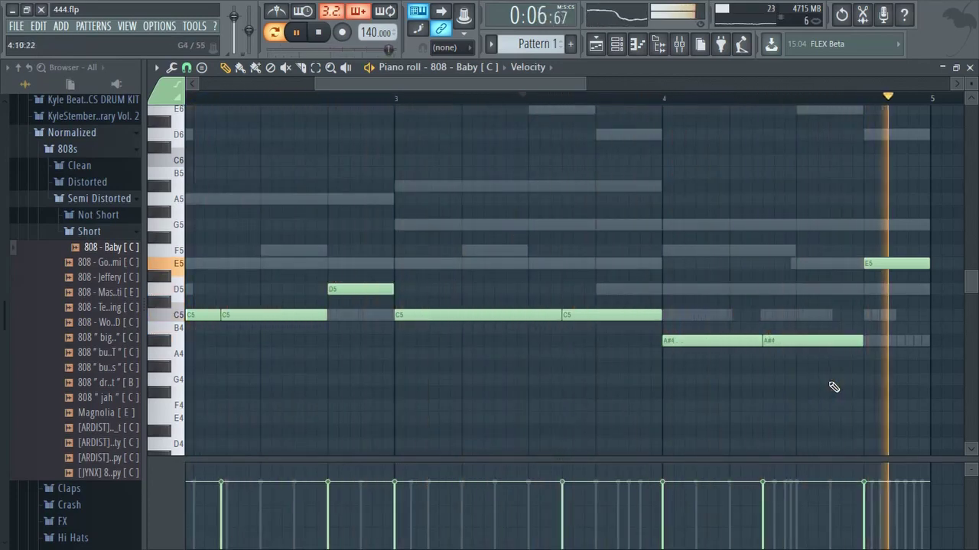
pyautogui.scroll(-2, 811, 365)
pyautogui.press('F6')
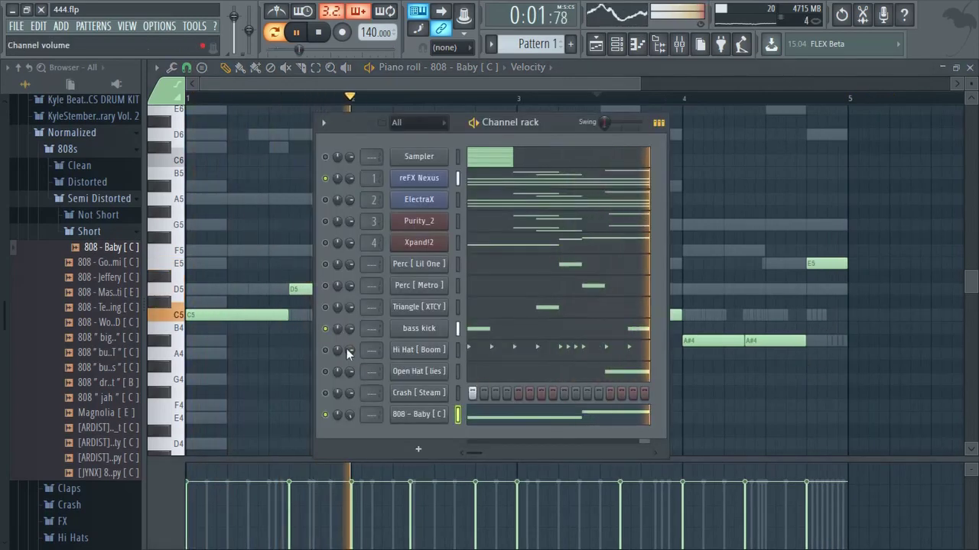
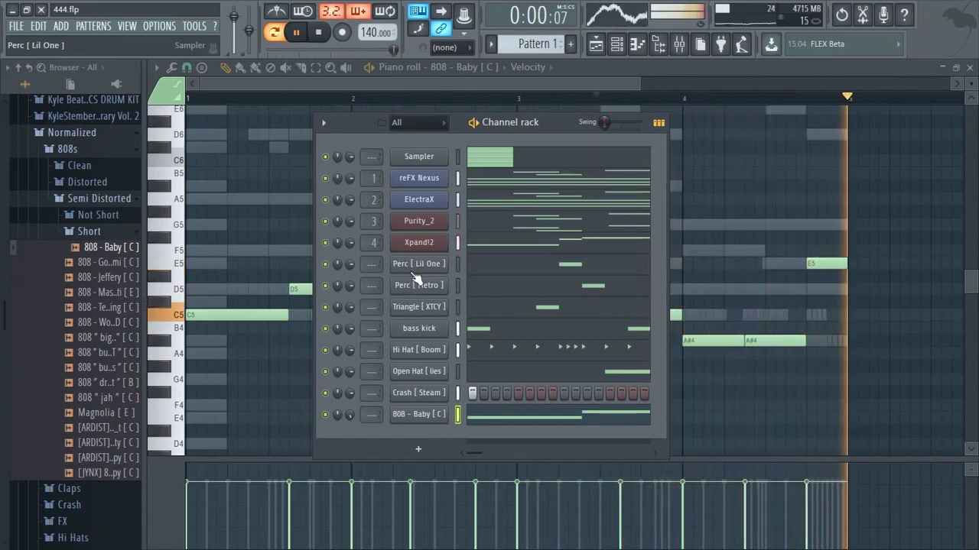
# Rename the Perc [ Lil One ] channel as Rim, Perc [ Metro ] as Perc, and the Triangle [ XTCY channel as Triangle
pyautogui.keyDown('shift'); pyautogui.click(416, 265); pyautogui.keyUp('shift')
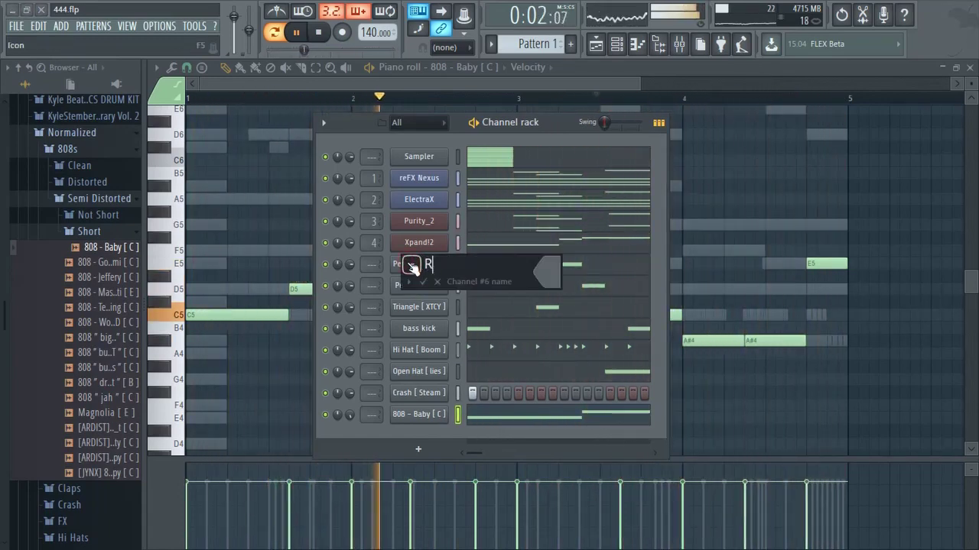
pyautogui.press('Return')
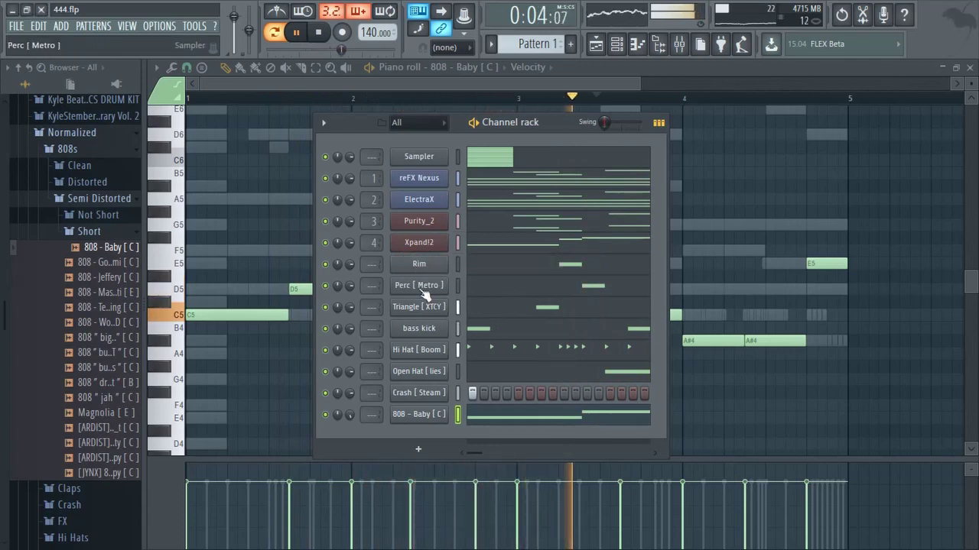
pyautogui.keyDown('shift'); pyautogui.click(425, 295); pyautogui.keyUp('shift')
pyautogui.write('Perc')
pyautogui.press('Return')
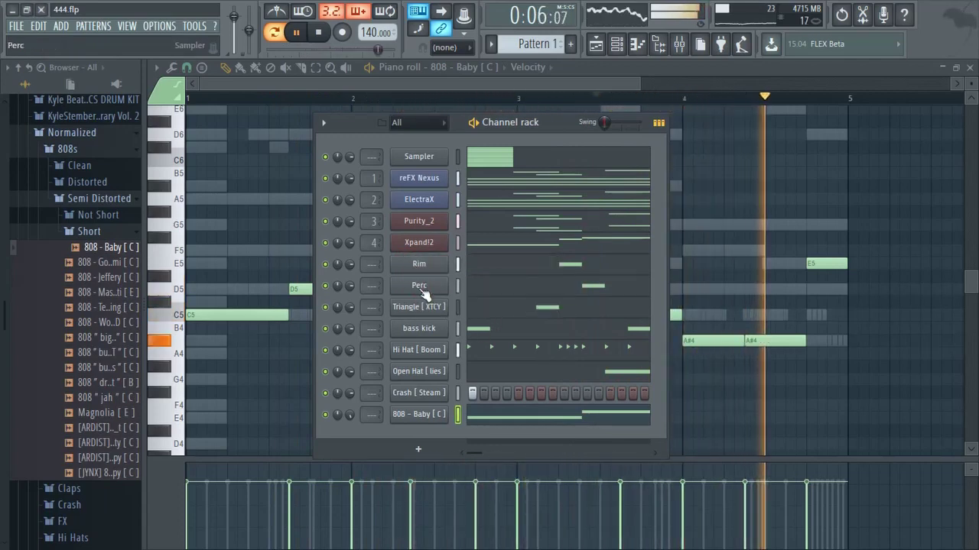
pyautogui.keyDown('shift'); pyautogui.click(422, 307); pyautogui.keyUp('shift')
pyautogui.write('Triangle')
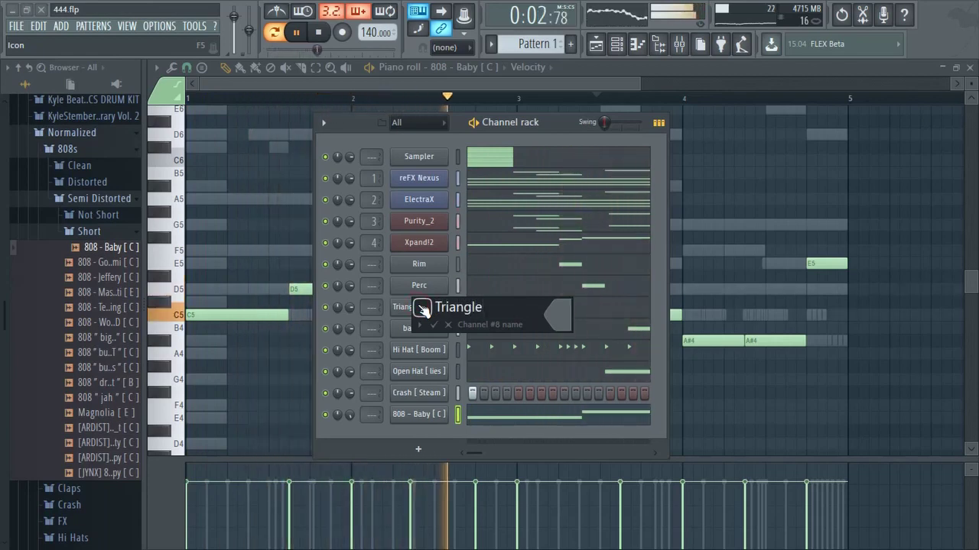
pyautogui.press('Return')
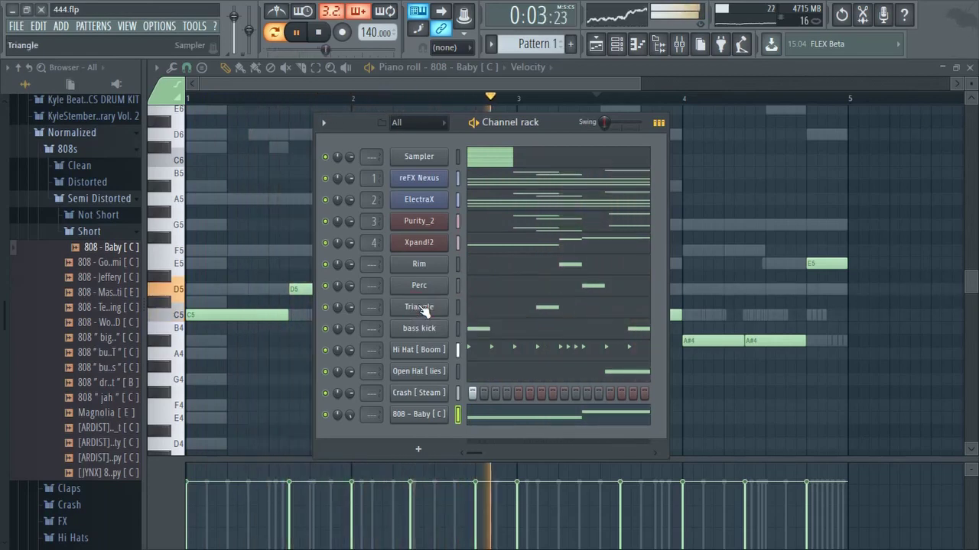
# Rename the bass kick channel as Kick
pyautogui.keyDown('shift'); pyautogui.click(414, 331); pyautogui.keyUp('shift')
pyautogui.write('K')
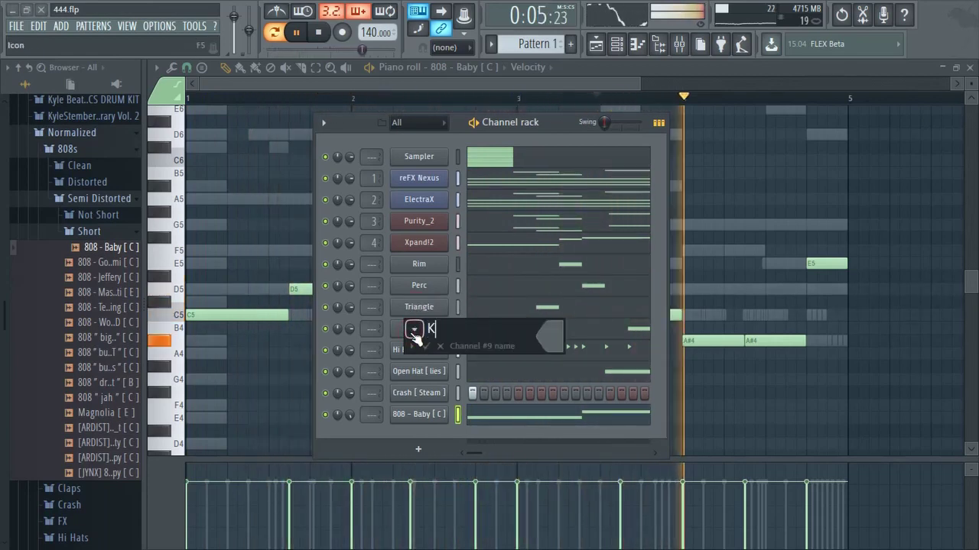
pyautogui.write('lck')
pyautogui.press('Return')
pyautogui.keyDown('shift'); pyautogui.click(415, 331); pyautogui.keyUp('shift')
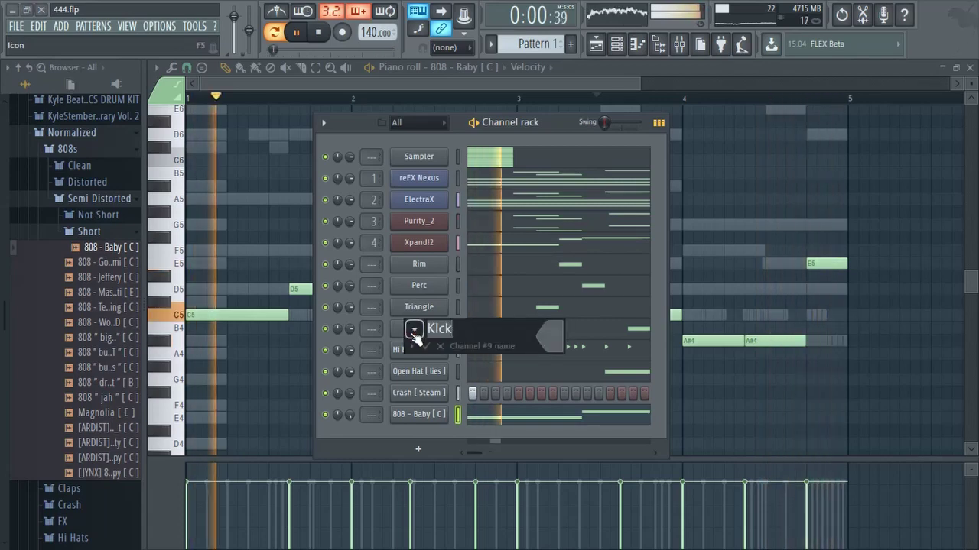
pyautogui.write('Kick')
pyautogui.press('Return')
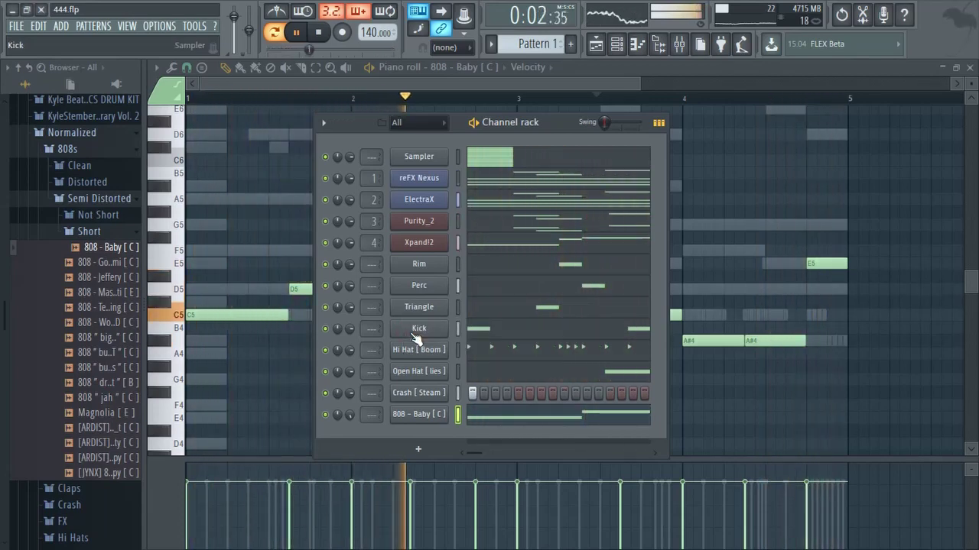
# Rename the Hi Hat channel as Hats and the Open Hat channel as OH
pyautogui.keyDown('shift'); pyautogui.click(417, 356); pyautogui.keyUp('shift')
pyautogui.write('Hats')
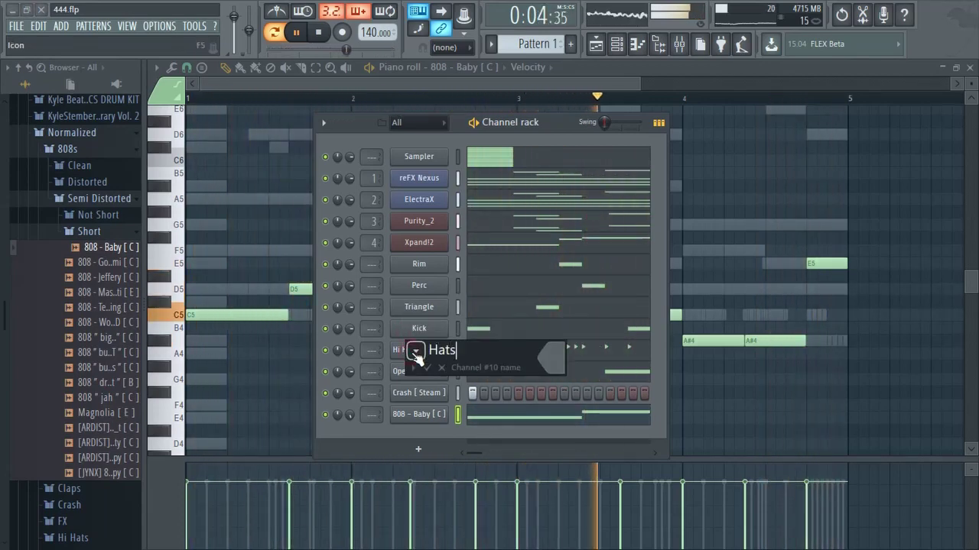
pyautogui.press('Return')
pyautogui.keyDown('shift'); pyautogui.click(431, 372); pyautogui.keyUp('shift')
pyautogui.write('O')
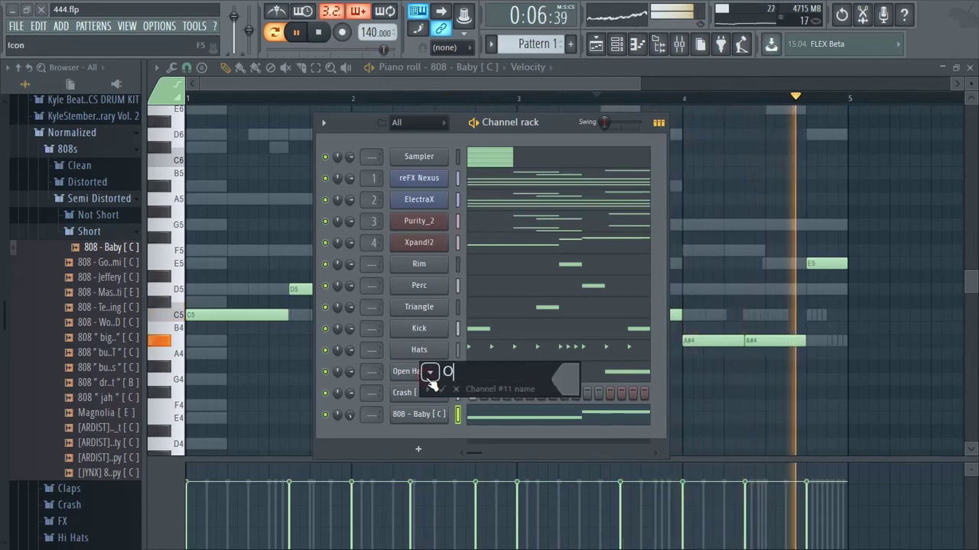
pyautogui.write('H')
pyautogui.press('Return')
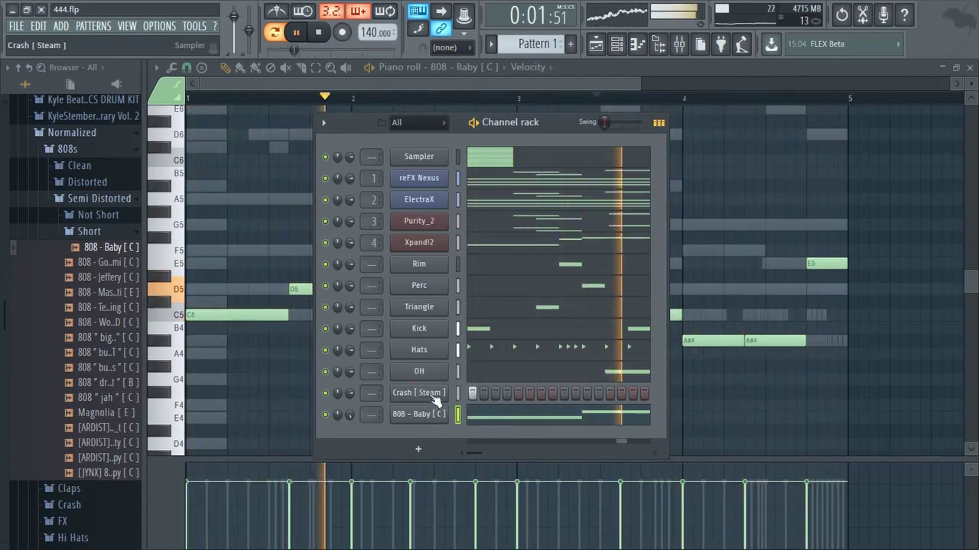
# Rename the Crash [ Steam ] channel as Crash and the 808 - Baby [ C ] channel as 808
pyautogui.keyDown('shift'); pyautogui.click(431, 396); pyautogui.keyUp('shift')
pyautogui.write('Crash')
pyautogui.press('Return')
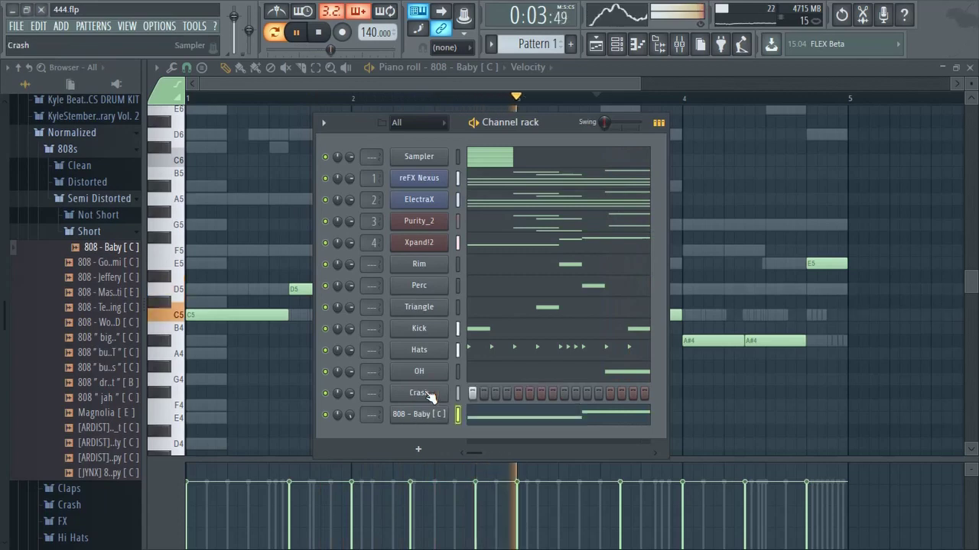
pyautogui.keyDown('shift'); pyautogui.click(430, 414); pyautogui.keyUp('shift')
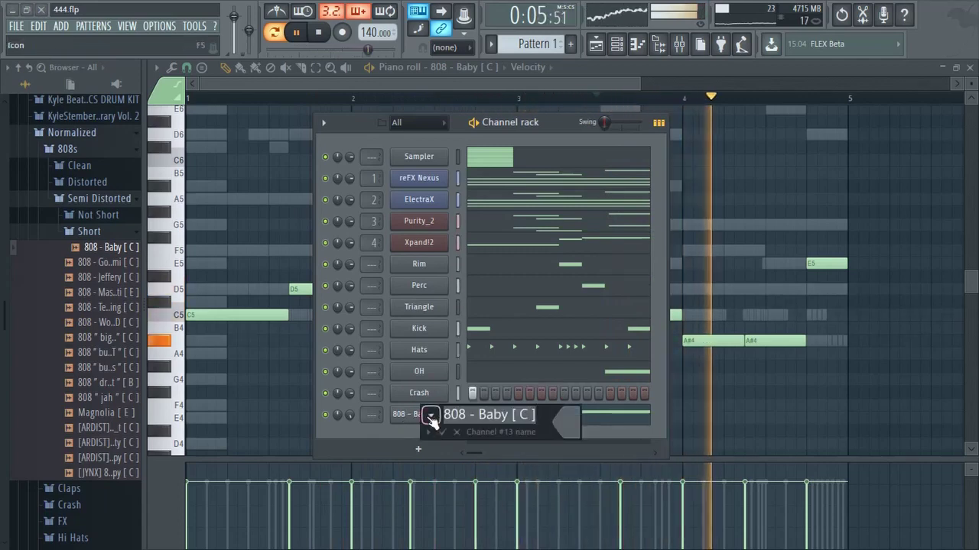
pyautogui.write('808')
pyautogui.press('Return')
# Stop playback, select the channels from Rim to 808, and route them to consecutive mixer tracks starting at Insert 5
pyautogui.press('space')
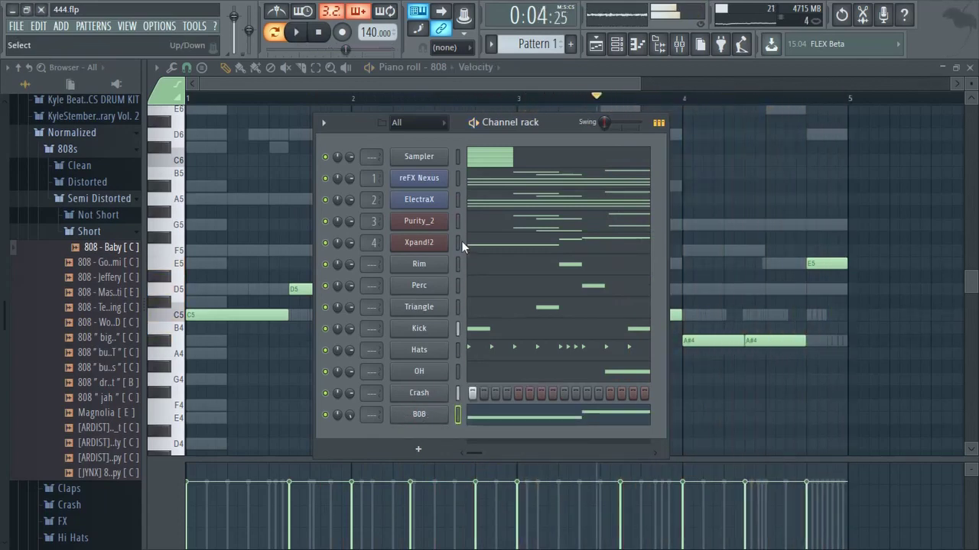
pyautogui.moveTo(459, 263); pyautogui.dragTo(460, 417)
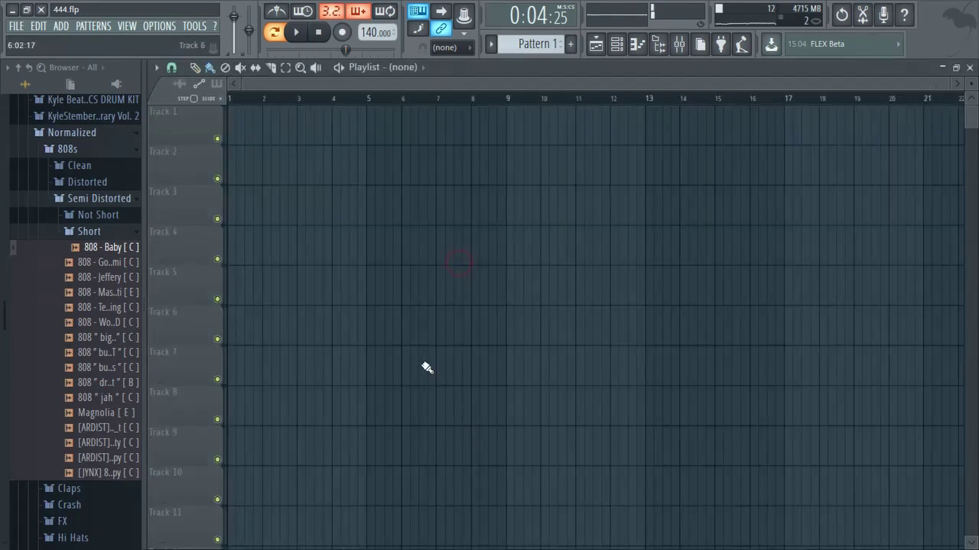
pyautogui.click(679, 45)
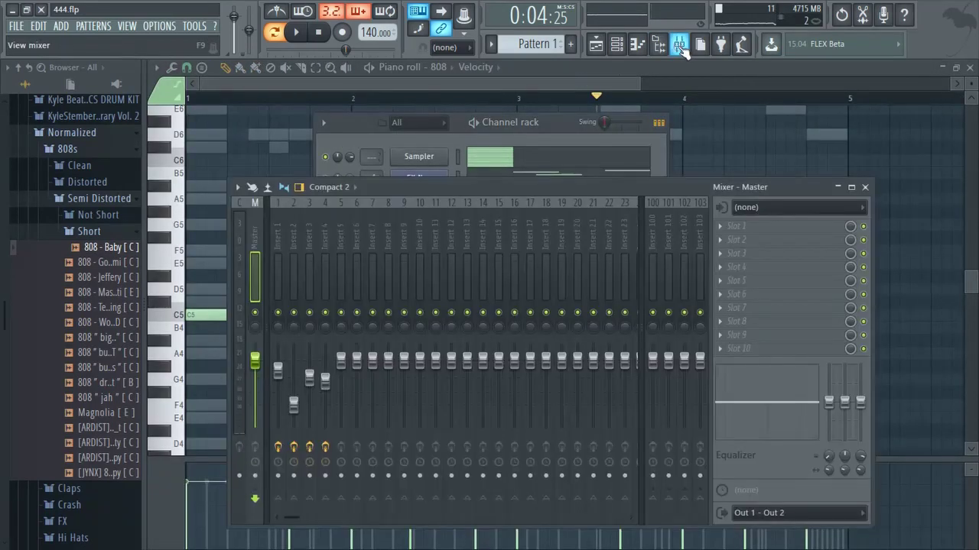
pyautogui.rightClick(342, 224)
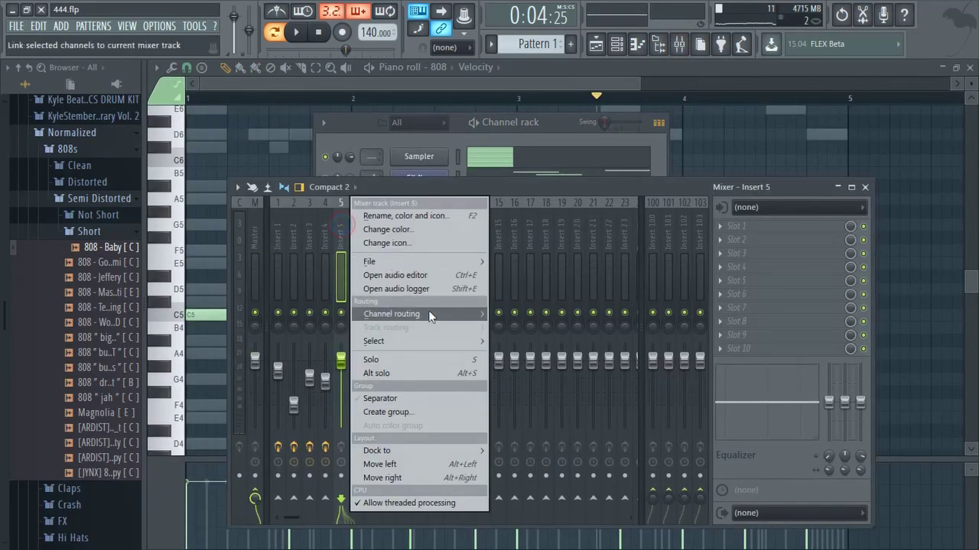
pyautogui.moveTo(474, 315)
pyautogui.click(522, 329)
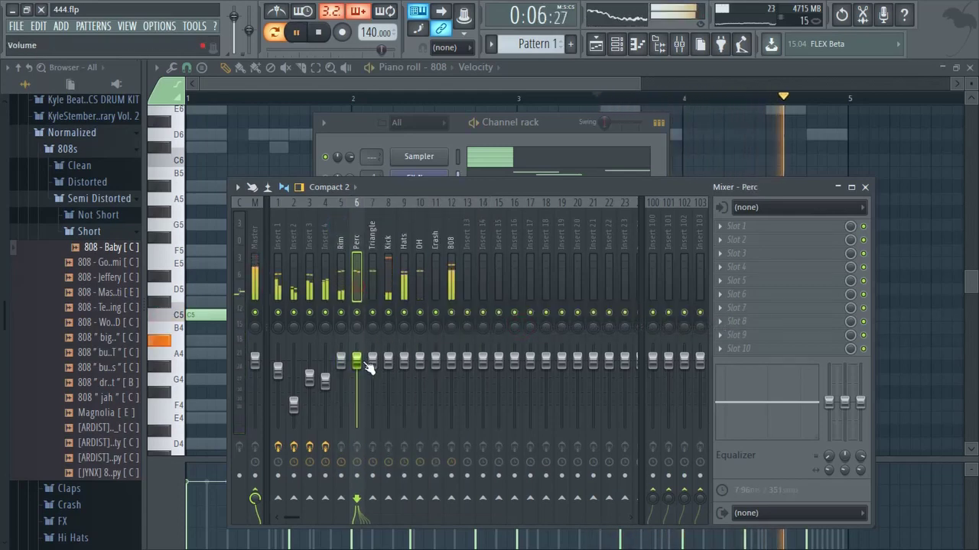
# Lower the Perc mixer track to about -4 dB and turn the Triangle track down further
pyautogui.moveTo(362, 368); pyautogui.dragTo(362, 382)
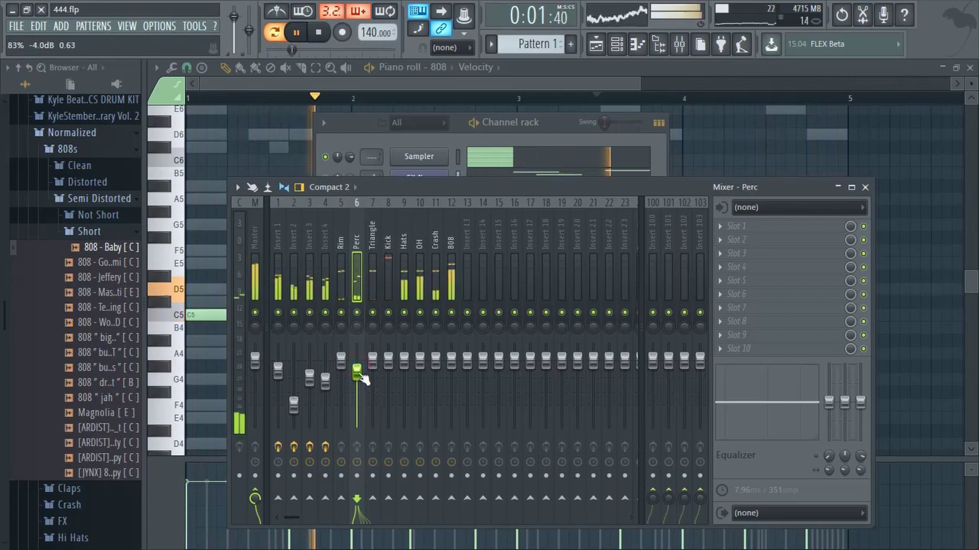
pyautogui.moveTo(372, 361); pyautogui.dragTo(377, 432)
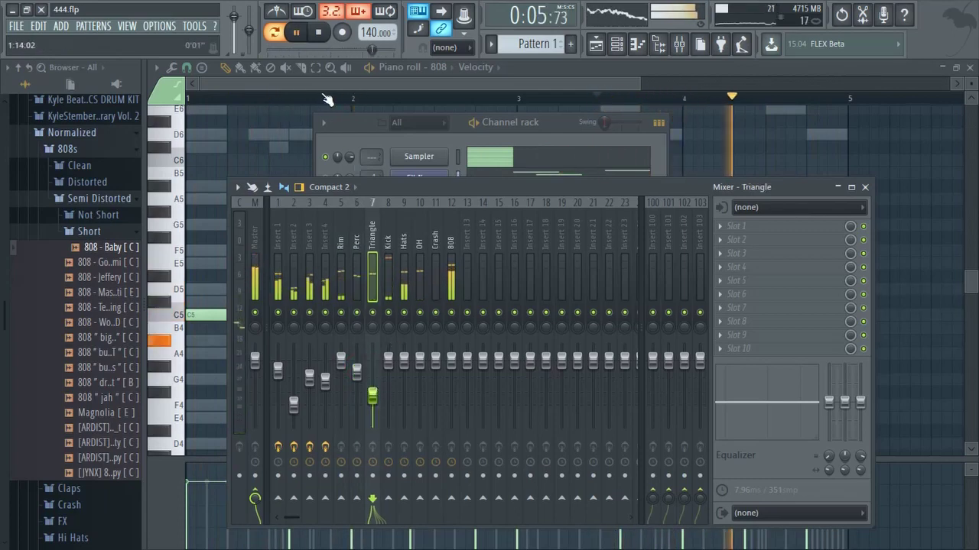
pyautogui.moveTo(325, 97); pyautogui.dragTo(6, 108)
pyautogui.press('F6')
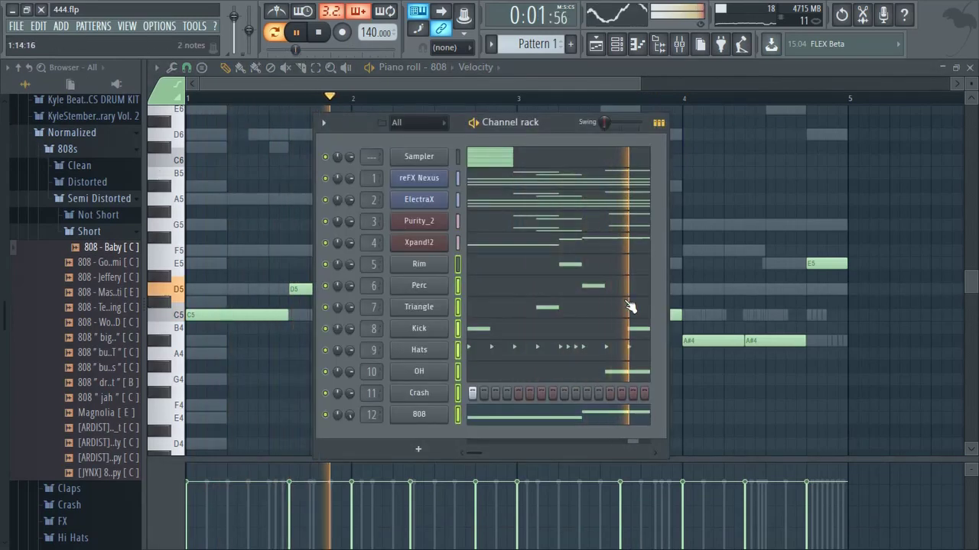
pyautogui.press('F9')
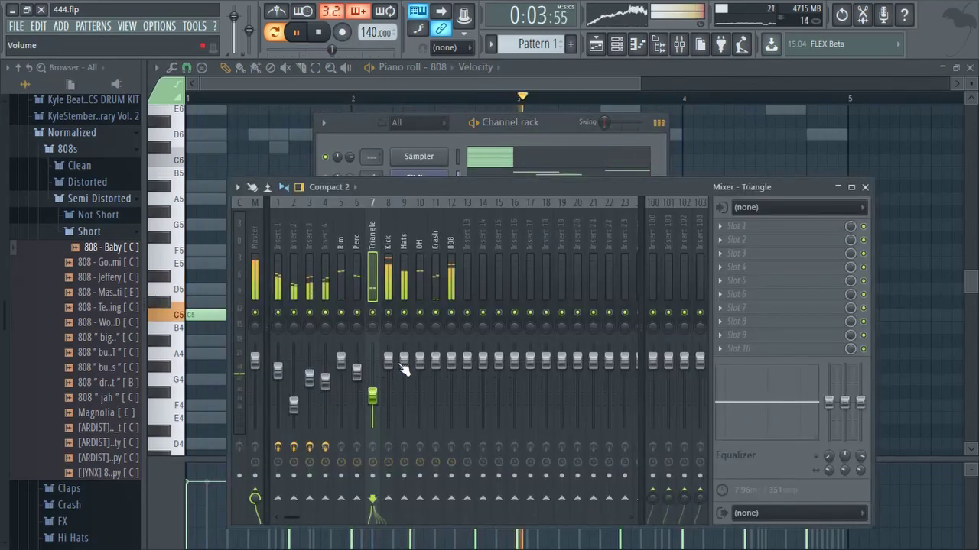
# Turn down the Hats mixer track and add Fruity Reeverb 2 to its first effect slot, adjusting the wet level
pyautogui.moveTo(406, 365); pyautogui.dragTo(406, 393)
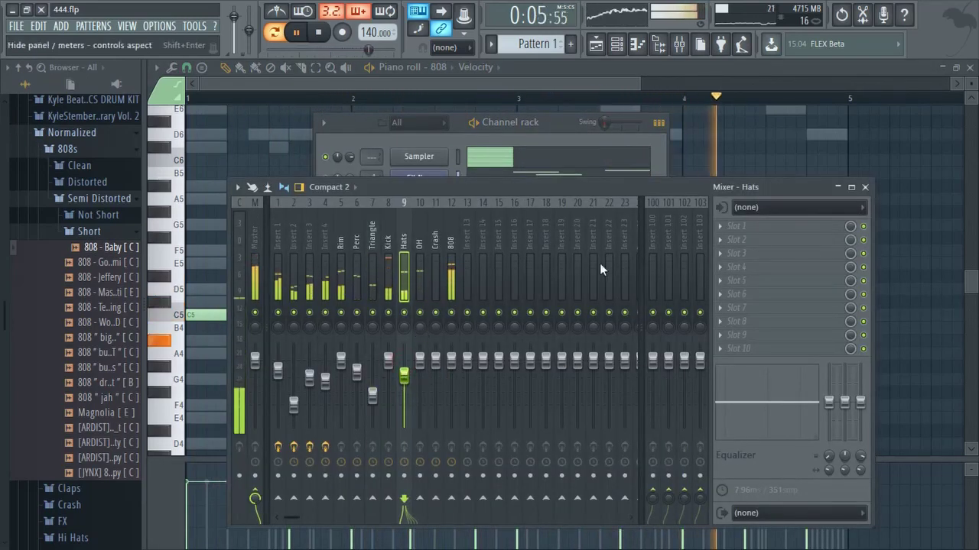
pyautogui.click(754, 226)
pyautogui.click(784, 224)
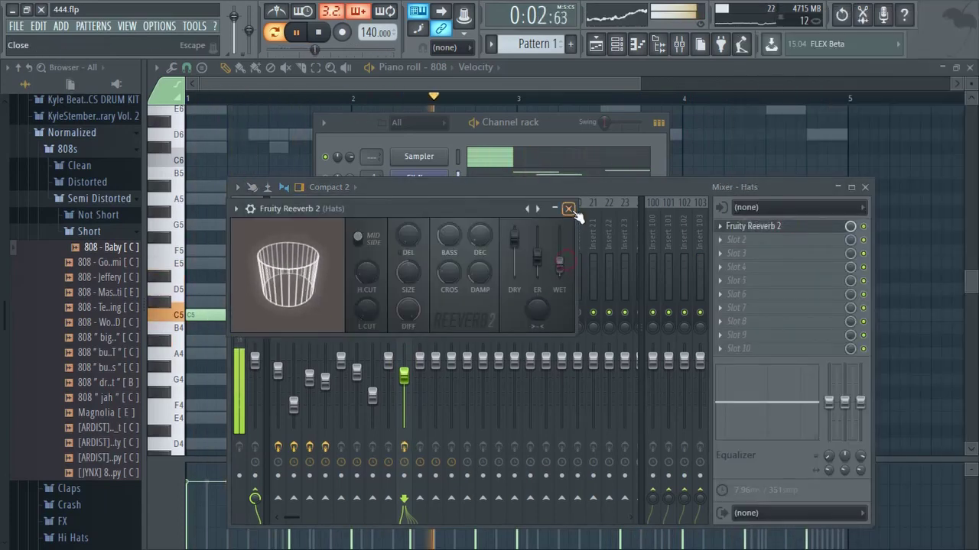
pyautogui.click(569, 209)
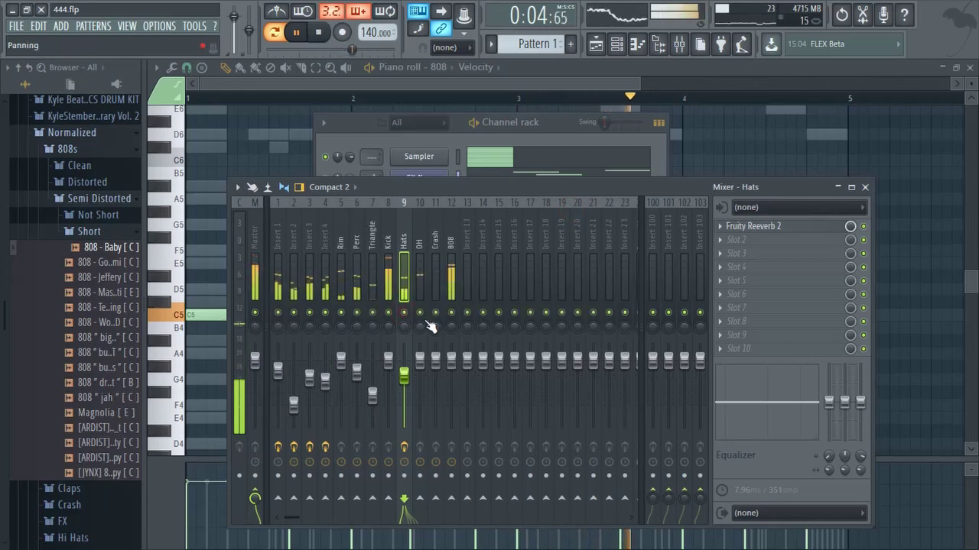
# Lower the OH mixer track to about -10.4 dB, turn down Crash and 808, and rebalance Inserts 3 and 4
pyautogui.click(419, 284)
pyautogui.moveTo(422, 359); pyautogui.dragTo(429, 420)
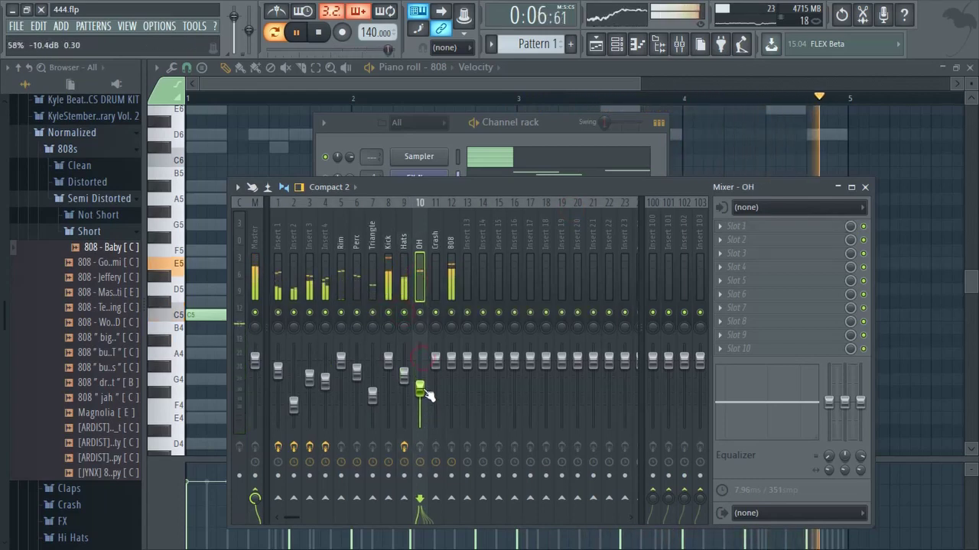
pyautogui.moveTo(435, 360); pyautogui.dragTo(455, 378)
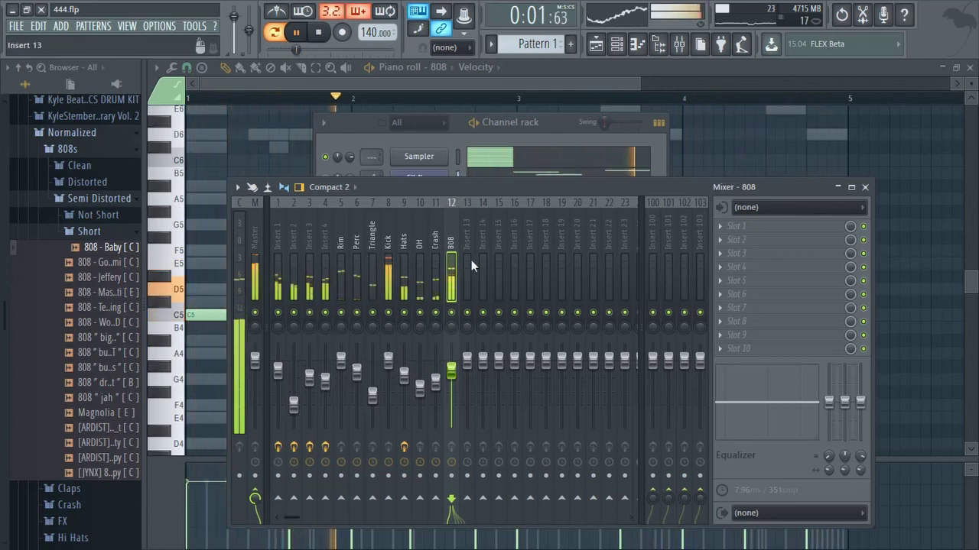
pyautogui.moveTo(326, 389); pyautogui.dragTo(327, 398)
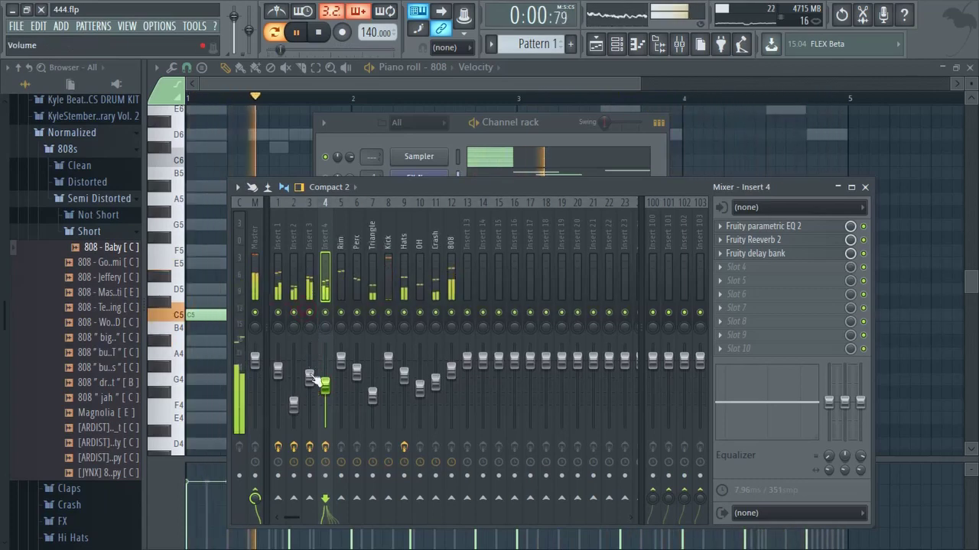
pyautogui.moveTo(309, 377); pyautogui.dragTo(313, 374)
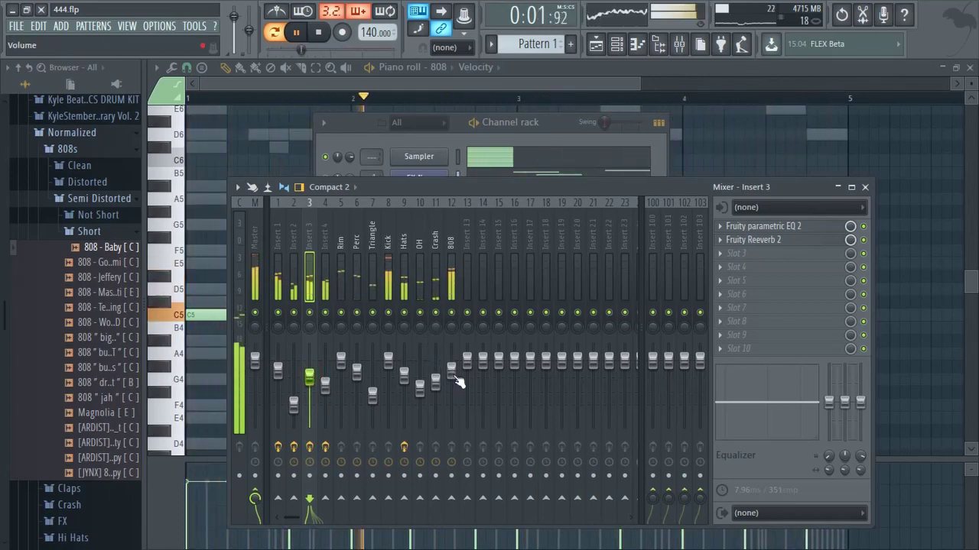
# Sidechain the Kick mixer track to the 808 track
pyautogui.click(389, 256)
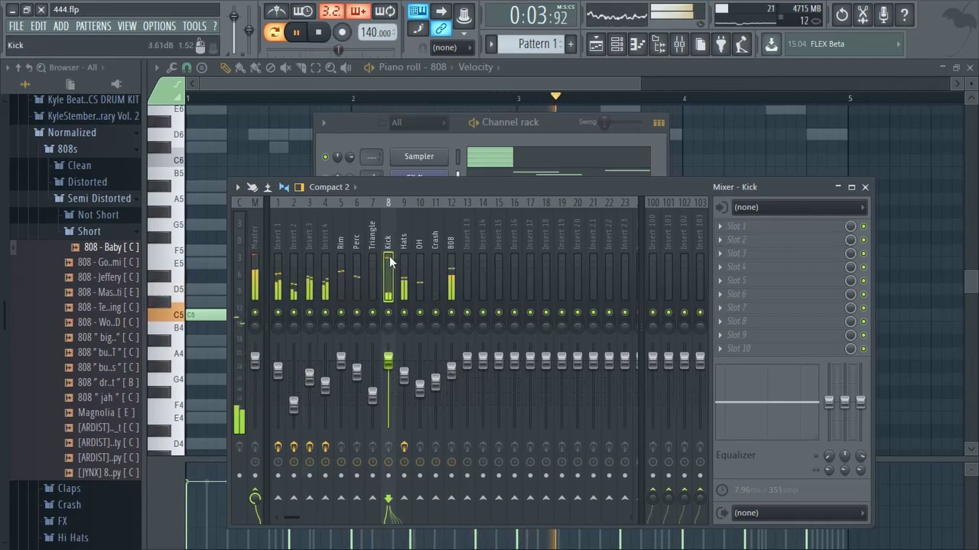
pyautogui.rightClick(451, 497)
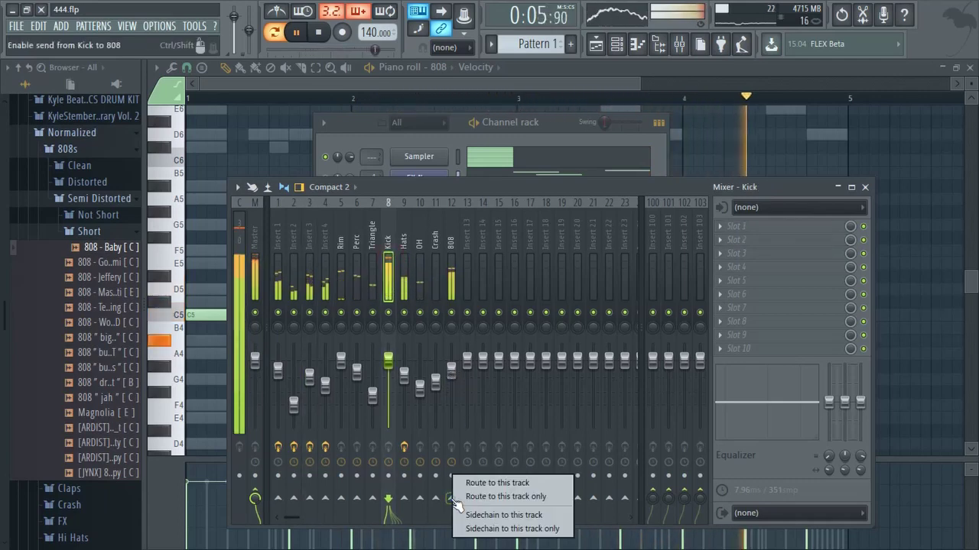
pyautogui.click(471, 518)
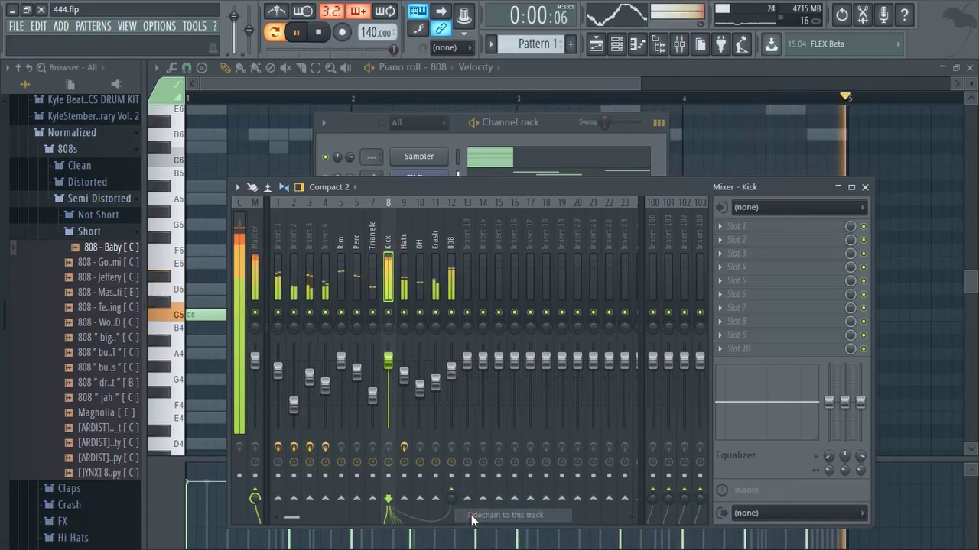
# Add Fruity Limiter to the first effect slot of the 808 mixer track
pyautogui.click(450, 302)
pyautogui.click(755, 228)
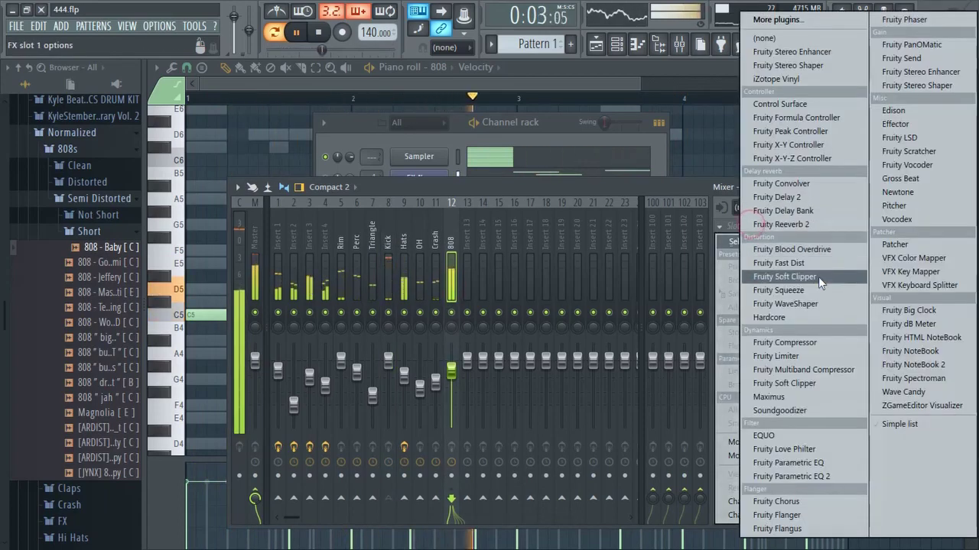
pyautogui.click(811, 356)
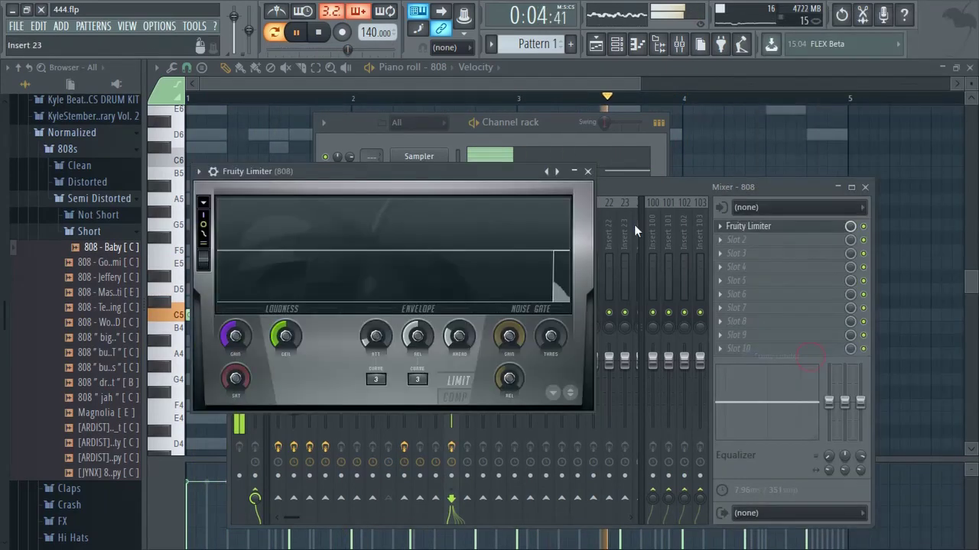
pyautogui.rightClick(557, 172)
pyautogui.click(635, 233)
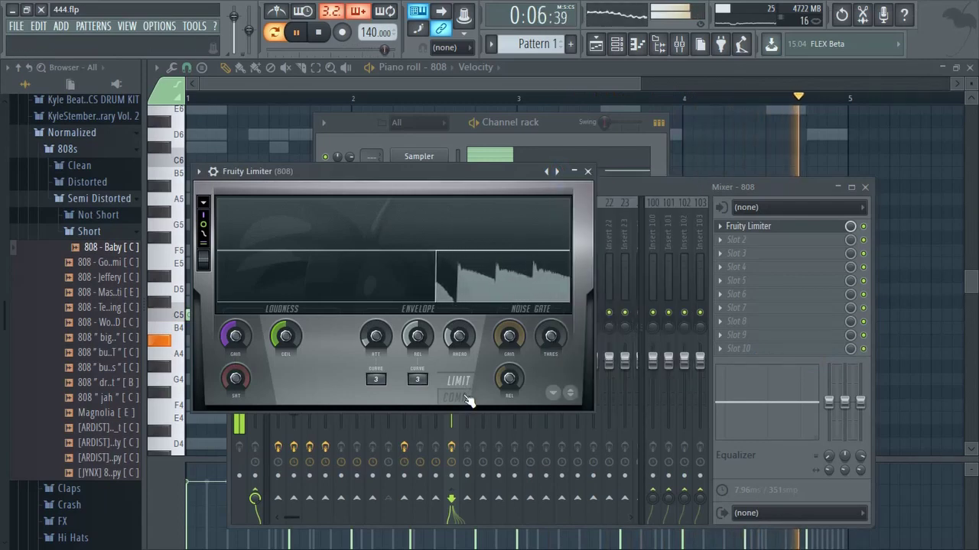
# Switch the 808's Fruity Limiter to compressor mode with sidechain input 1, lowering the threshold and adjusting the ratio for kick ducking
pyautogui.click(417, 380)
pyautogui.click(424, 404)
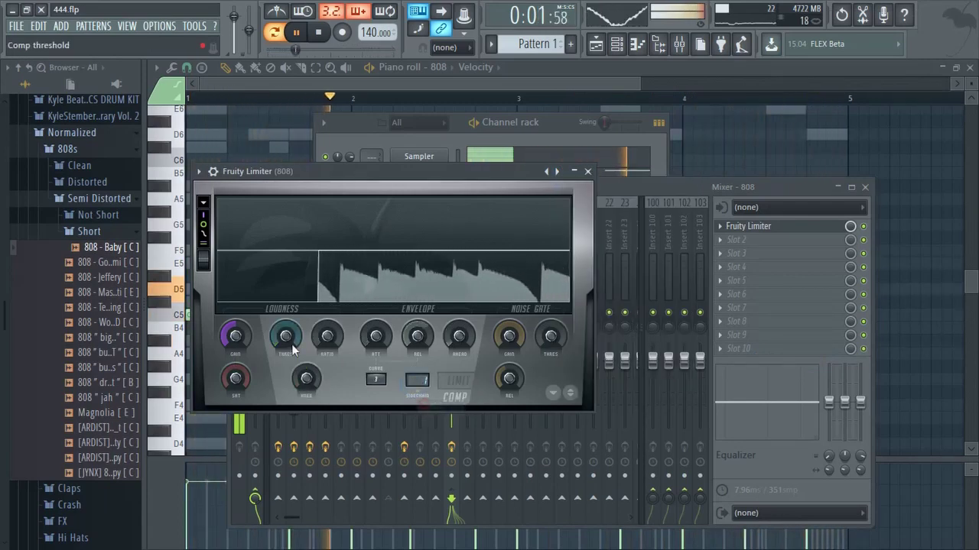
pyautogui.moveTo(291, 344); pyautogui.dragTo(309, 444)
pyautogui.moveTo(327, 337); pyautogui.dragTo(288, 341)
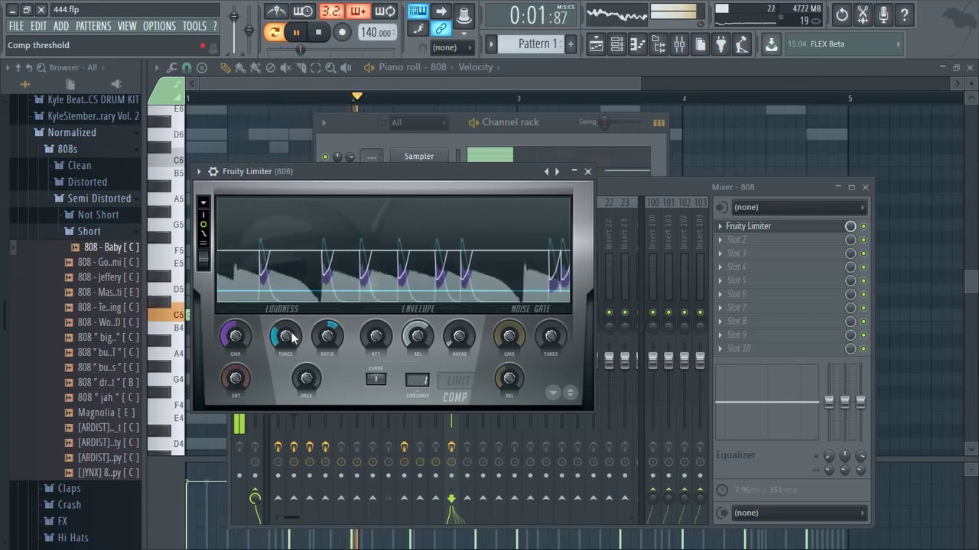
# Solo the 808 and Kick mixer tracks together to audition the sidechain ducking, and restore the full mix
pyautogui.click(677, 186)
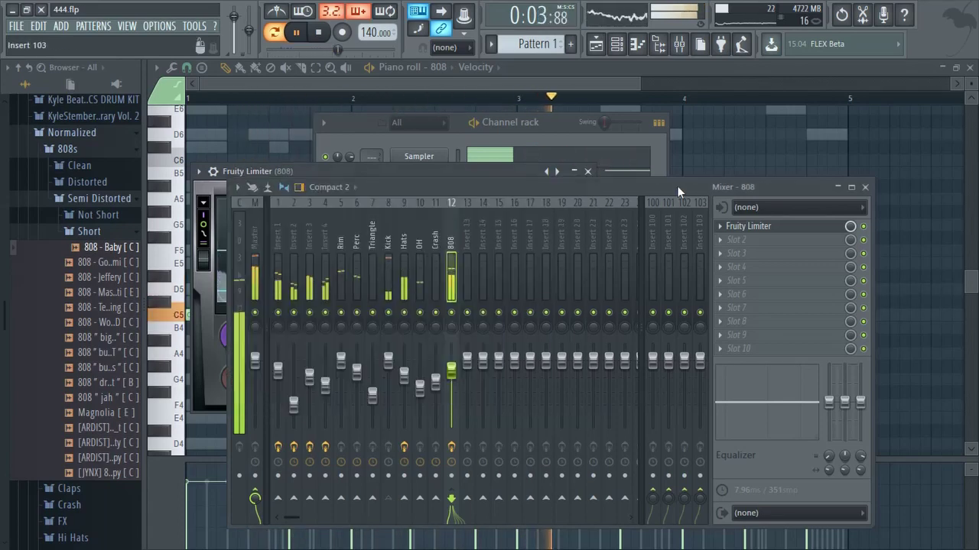
pyautogui.rightClick(452, 313)
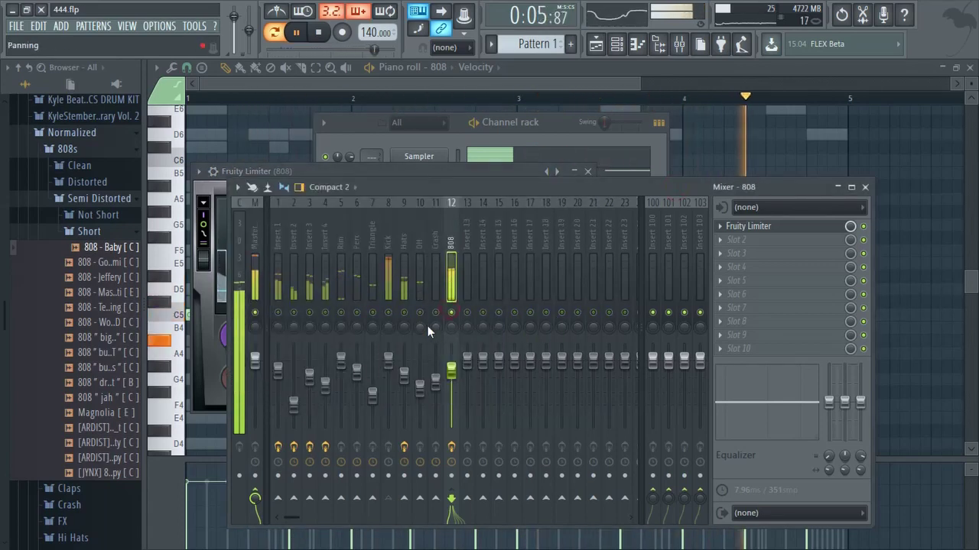
pyautogui.click(389, 313)
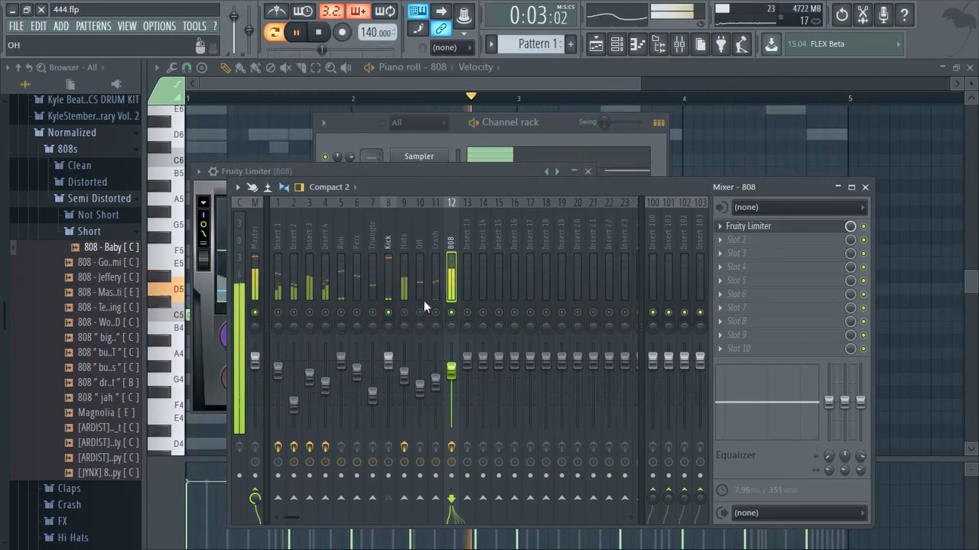
pyautogui.rightClick(392, 312)
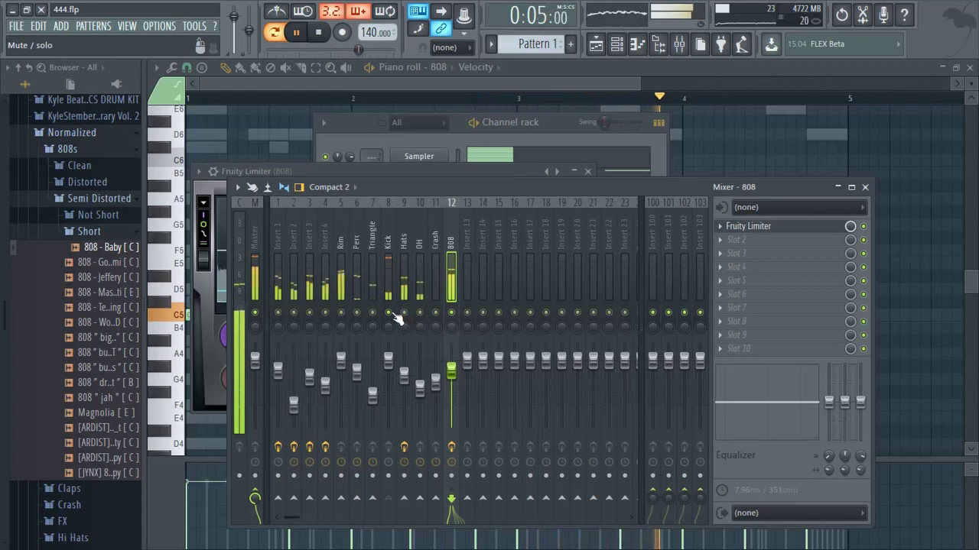
pyautogui.click(392, 317)
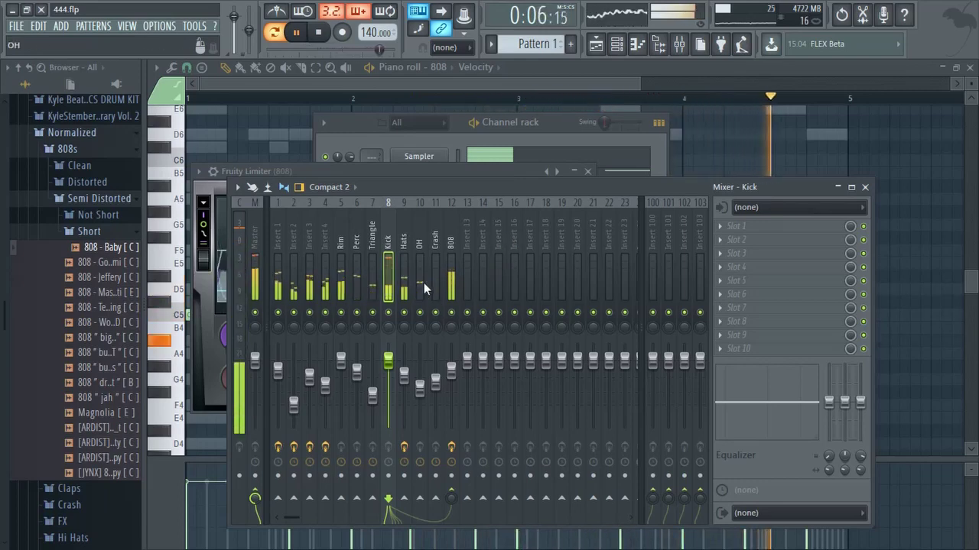
pyautogui.click(452, 314)
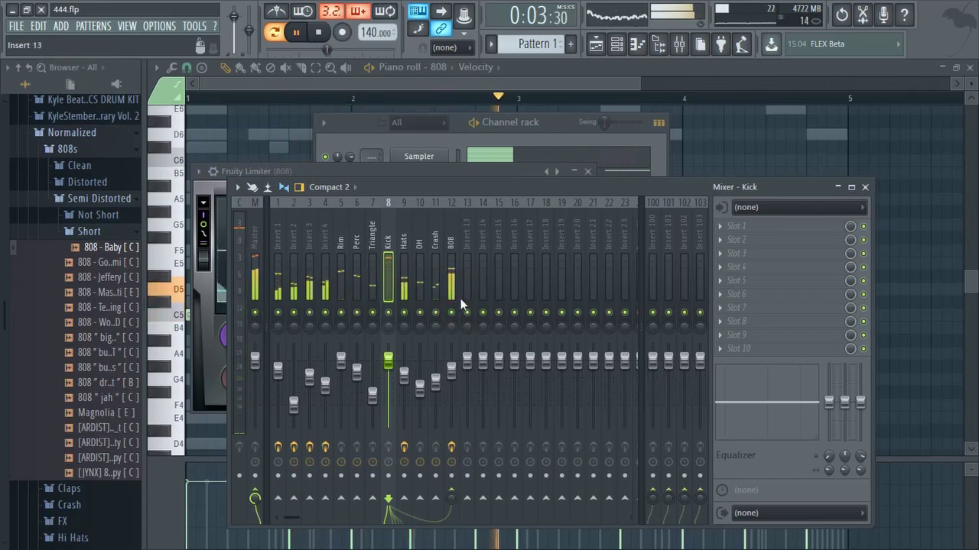
# Add Fruity Parametric EQ 2 to the 808 track's second slot and cut the highs with band 7 from about 2 kHz
pyautogui.click(449, 285)
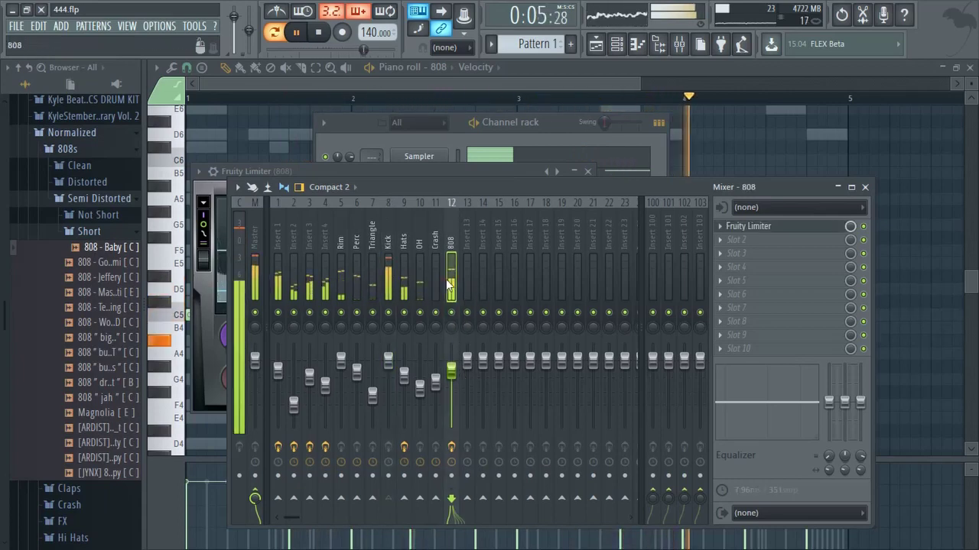
pyautogui.click(757, 240)
pyautogui.click(831, 477)
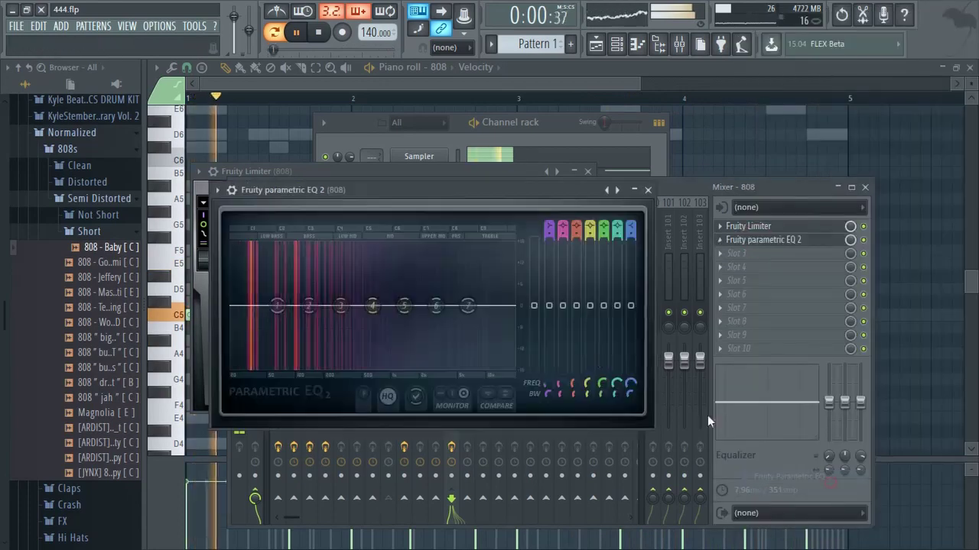
pyautogui.moveTo(465, 306); pyautogui.dragTo(405, 448)
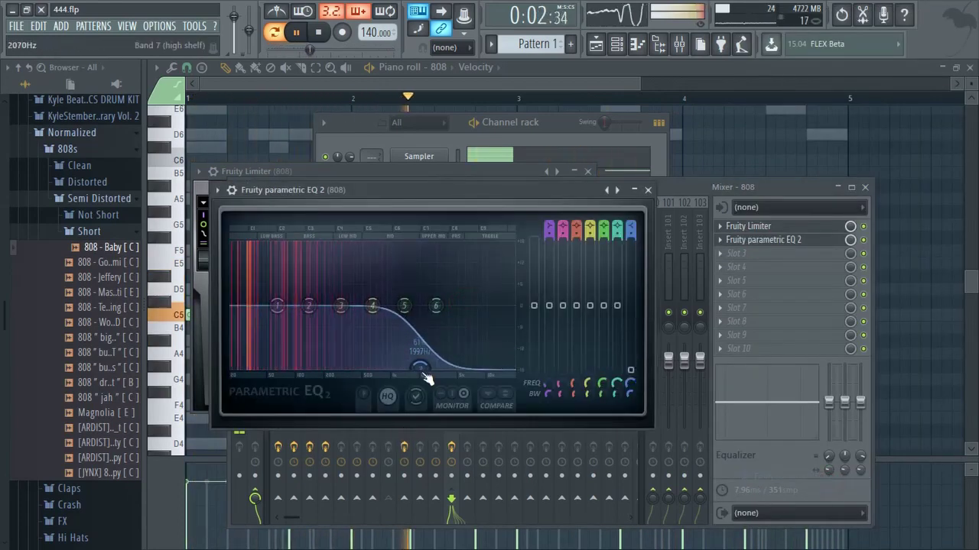
pyautogui.click(649, 190)
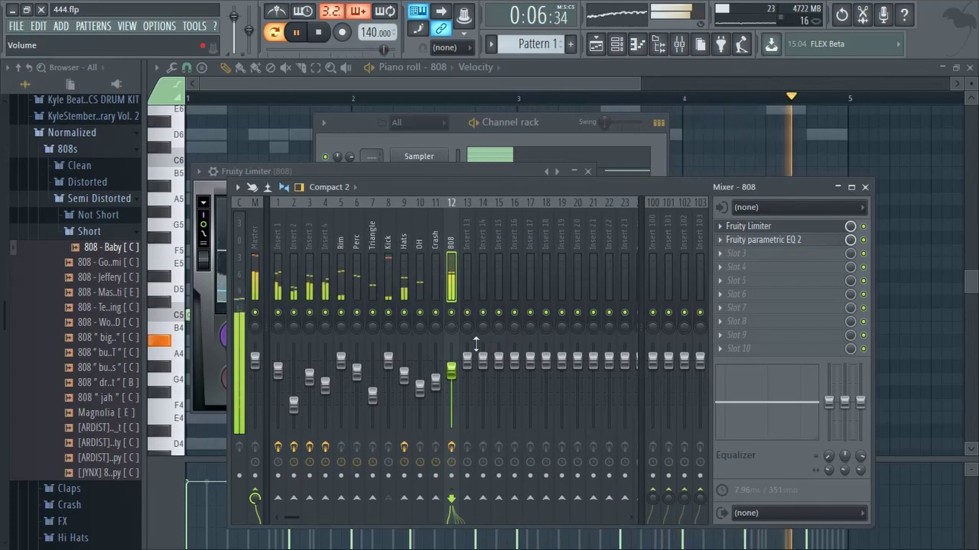
pyautogui.click(451, 313)
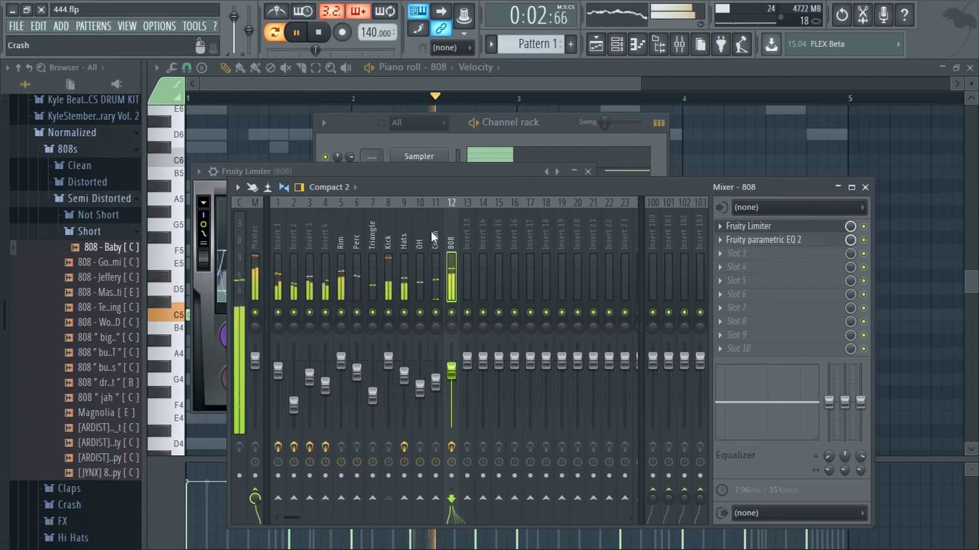
# Pan the Hats channel about 25% left and the OH channel about 28% right
pyautogui.click(401, 138)
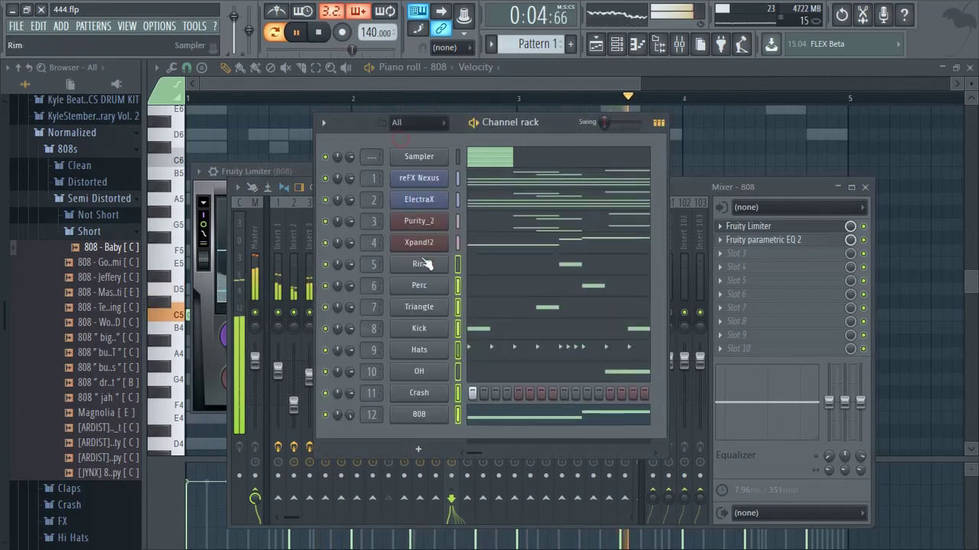
pyautogui.click(429, 349)
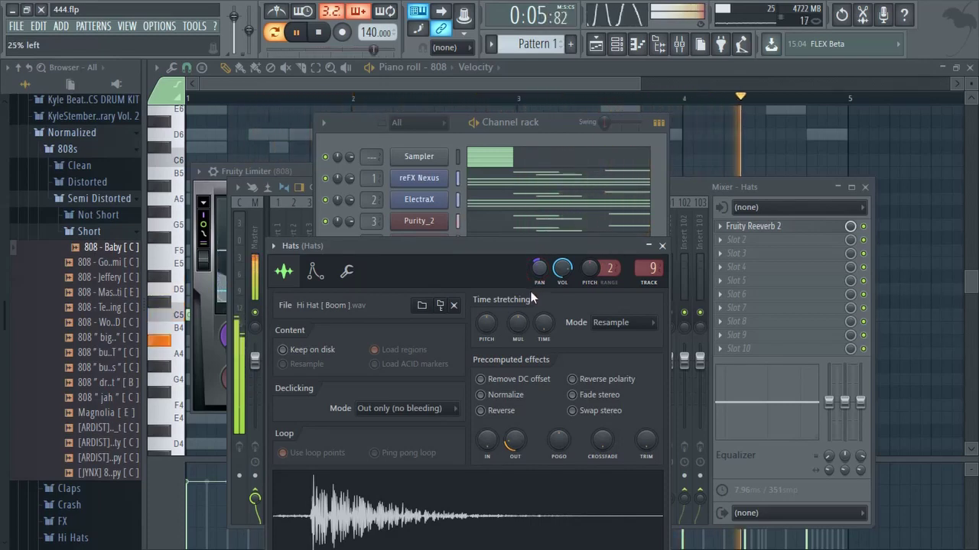
pyautogui.click(661, 247)
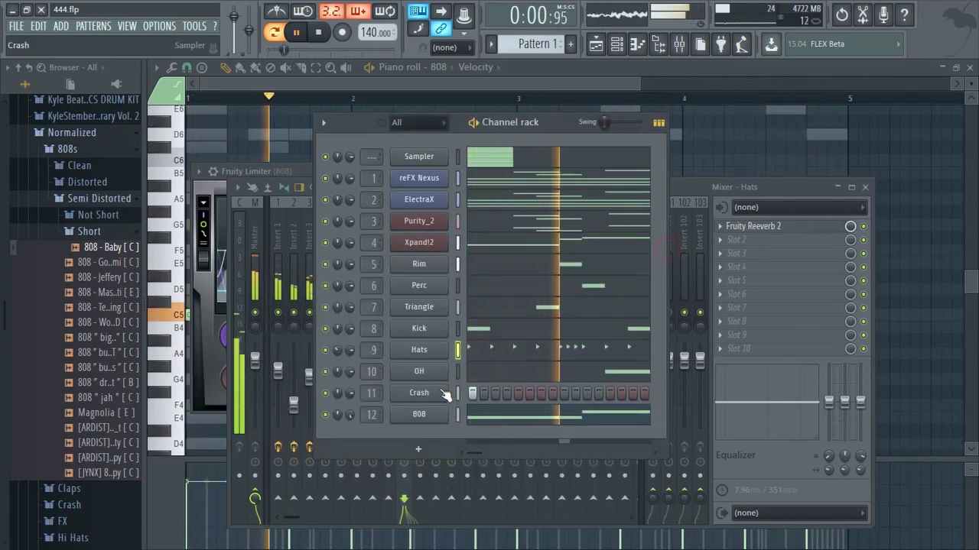
pyautogui.click(430, 372)
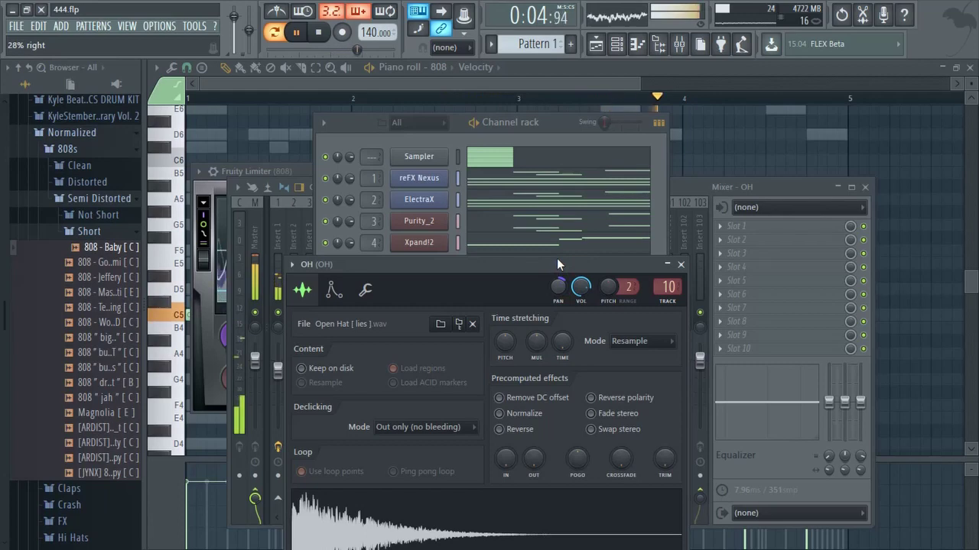
pyautogui.click(681, 265)
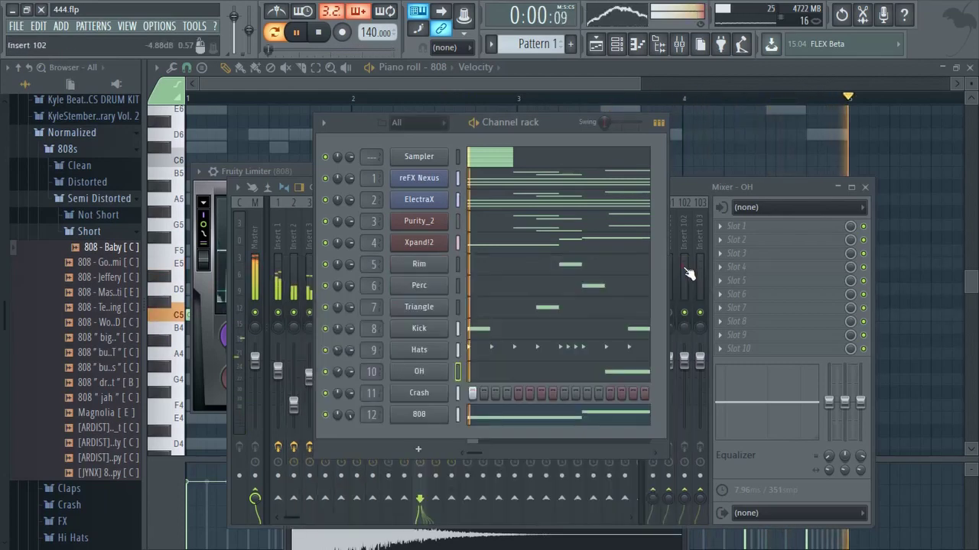
# Close the 808's Fruity Limiter window and lower the Hats mixer track to about -6.8 dB
pyautogui.click(206, 370)
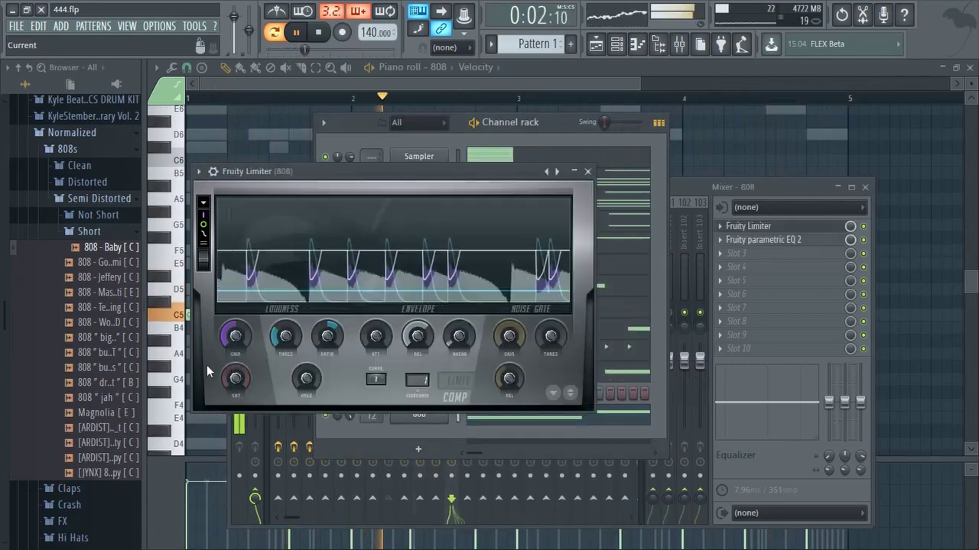
pyautogui.click(587, 171)
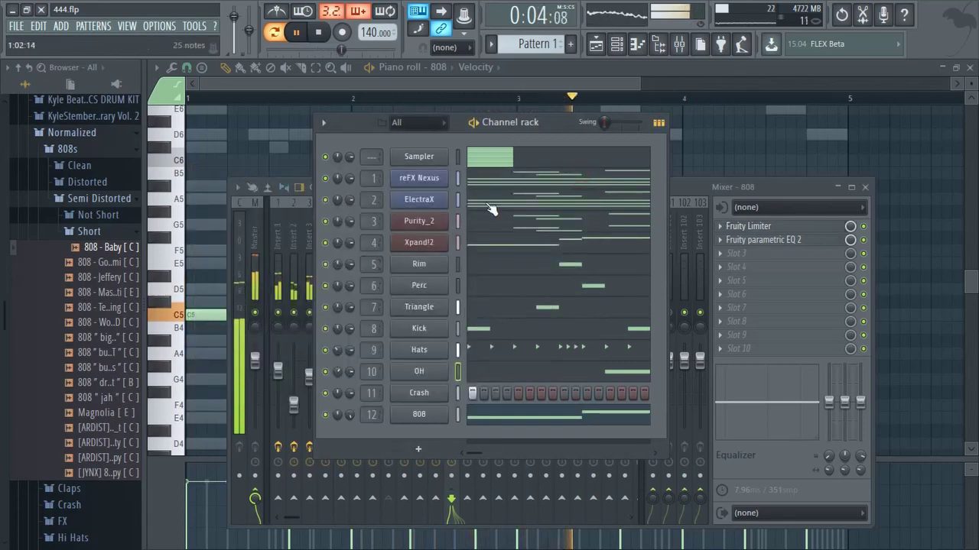
pyautogui.click(700, 200)
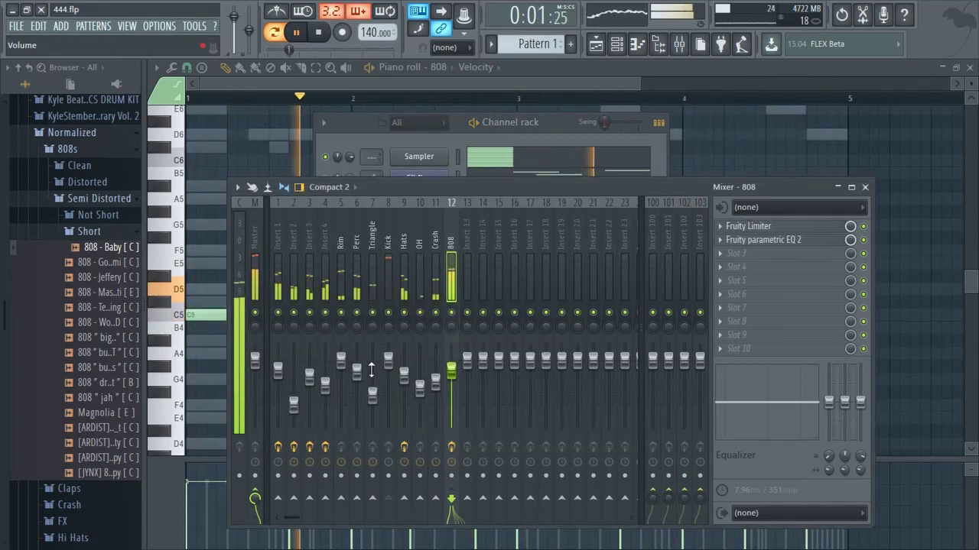
pyautogui.click(402, 376)
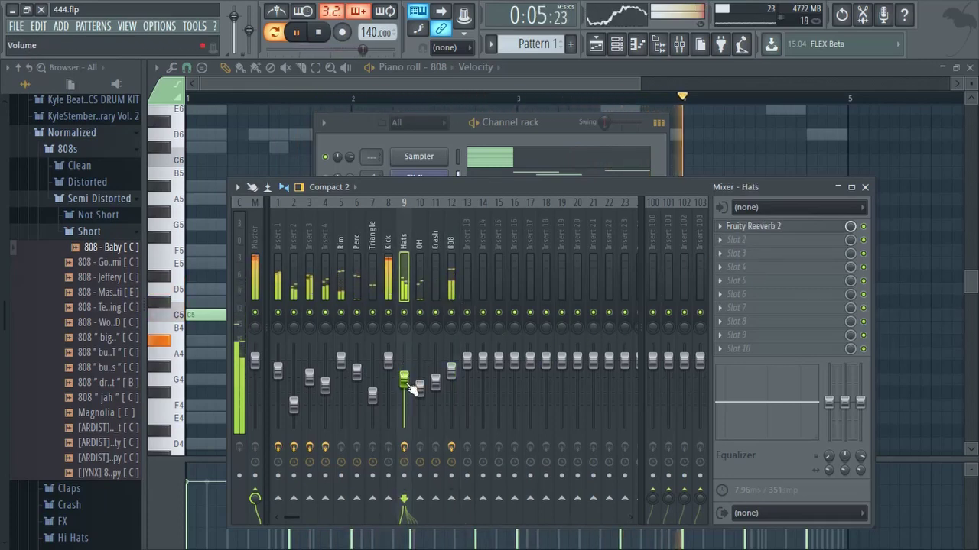
pyautogui.moveTo(403, 382); pyautogui.dragTo(405, 385)
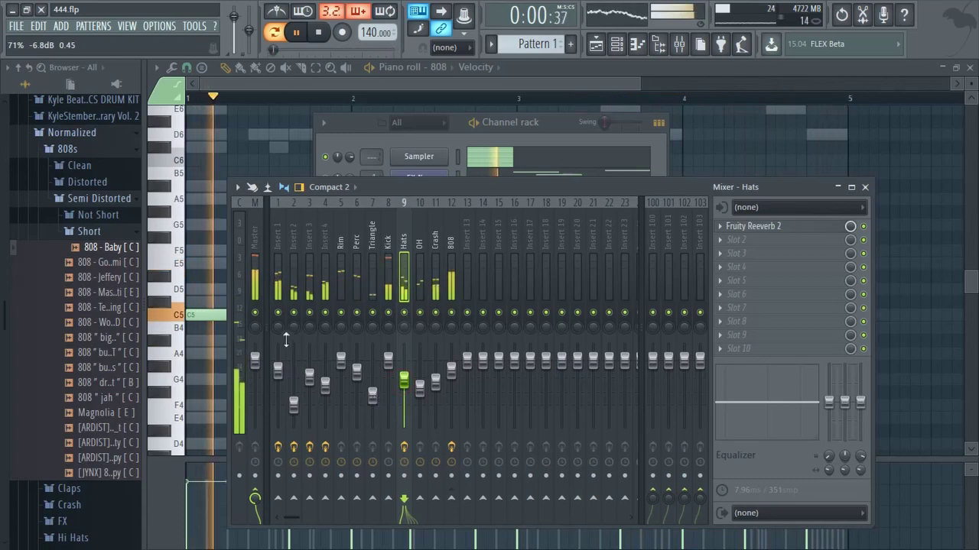
# Add Fruity Compressor to the Master track's first effect slot and load its Master2 preset
pyautogui.click(258, 257)
pyautogui.click(768, 220)
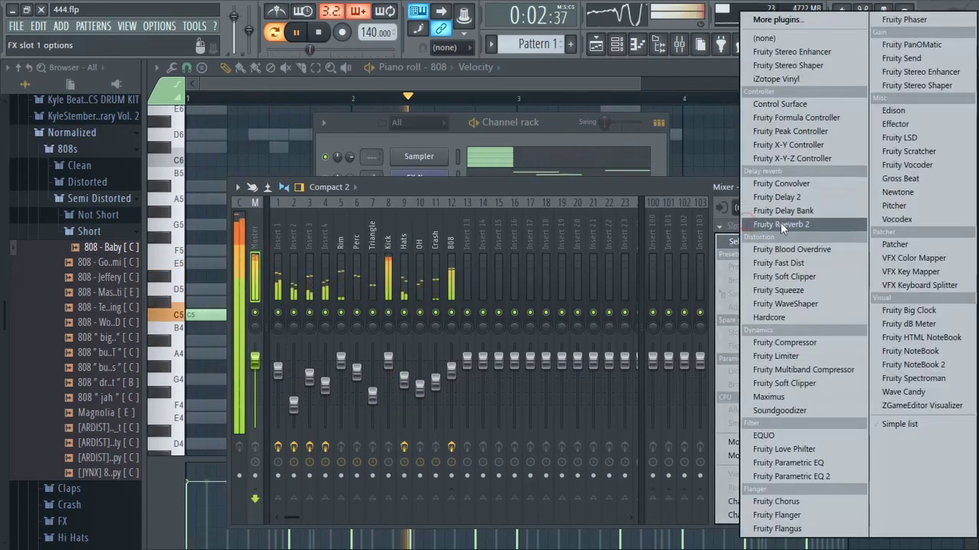
pyautogui.click(788, 343)
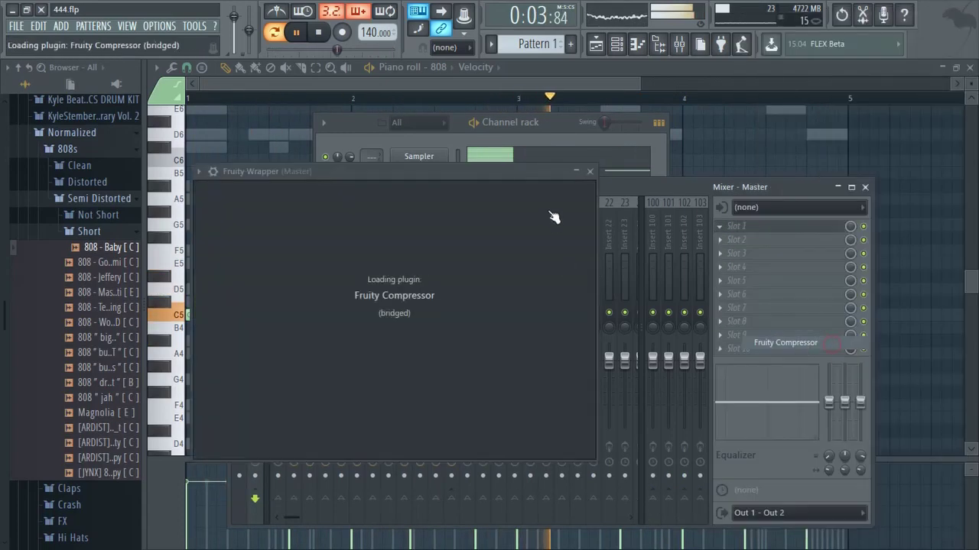
pyautogui.click(533, 172)
pyautogui.click(562, 320)
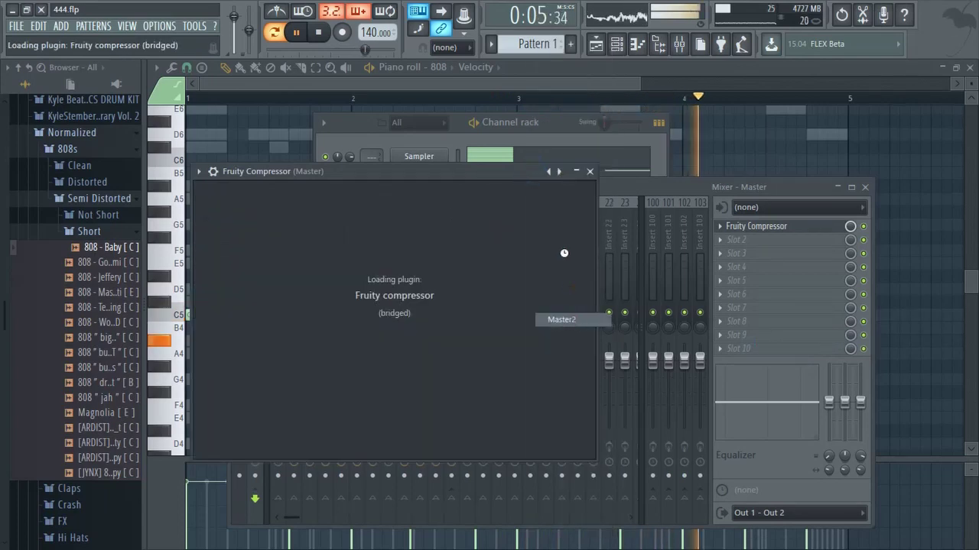
pyautogui.click(565, 172)
# Add Fruity Parametric EQ to the Master track's second slot and boost the 8000 Hz band by about 3.1 dB
pyautogui.click(746, 241)
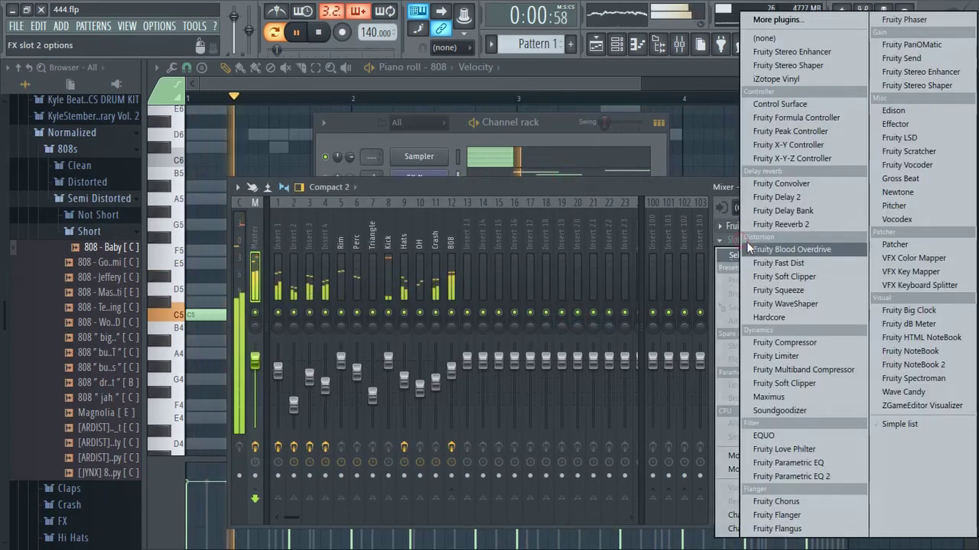
pyautogui.click(797, 461)
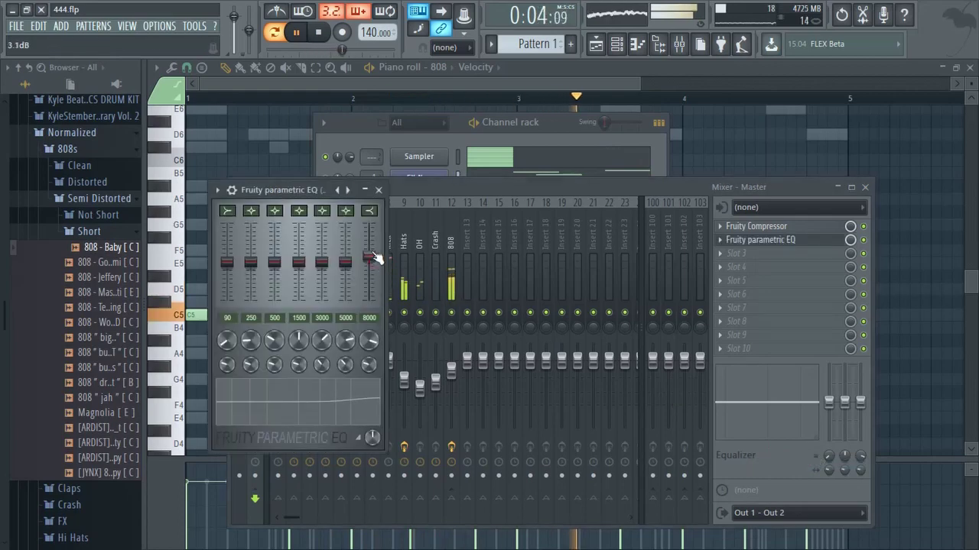
pyautogui.click(378, 190)
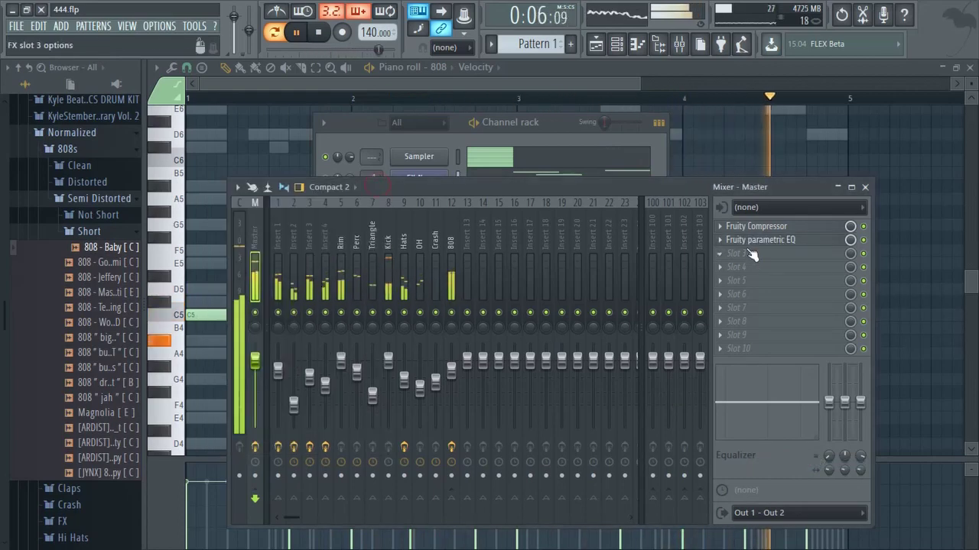
# Add Fruity Soft Clipper to the Master track's third effect slot and close its window
pyautogui.click(751, 253)
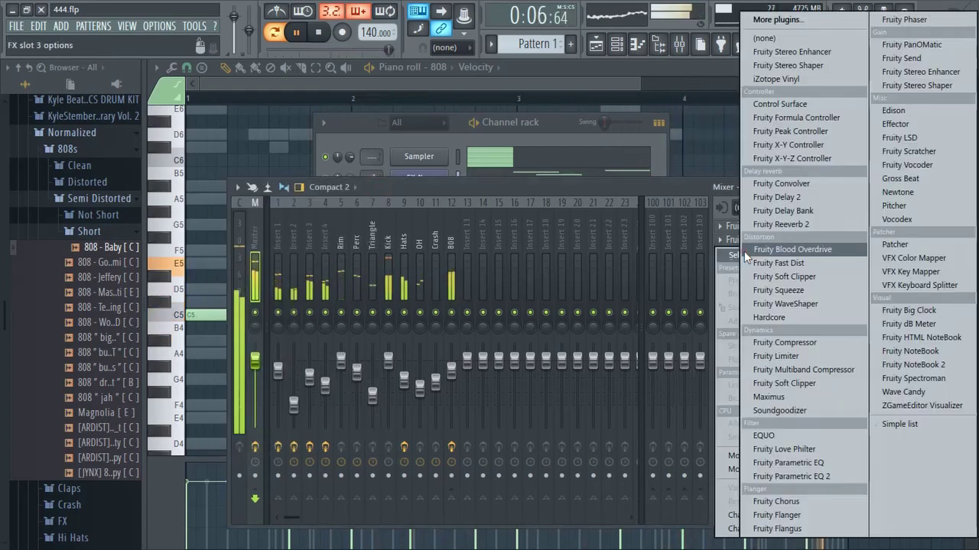
pyautogui.click(824, 280)
pyautogui.click(418, 208)
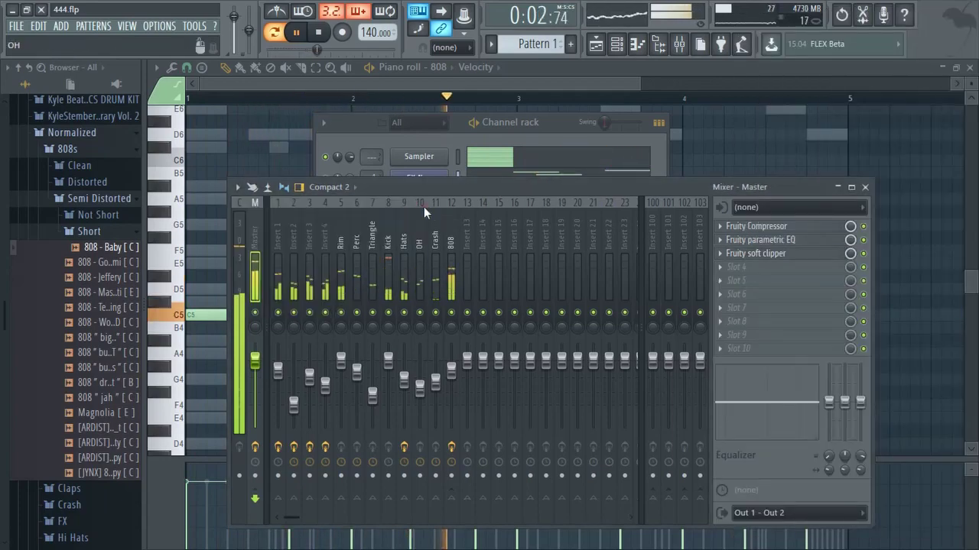
# Add Maximus to the Master track's fourth effect slot, load one of its presets and close the plugin window
pyautogui.click(753, 267)
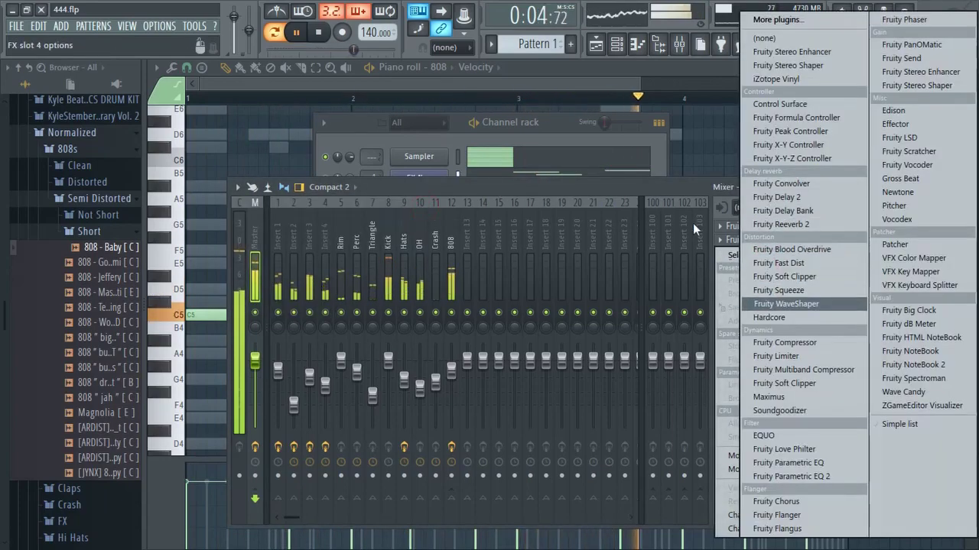
pyautogui.click(666, 189)
pyautogui.press('XF86AudioLowerVolume')
pyautogui.press('XF86AudioLowerVolume')
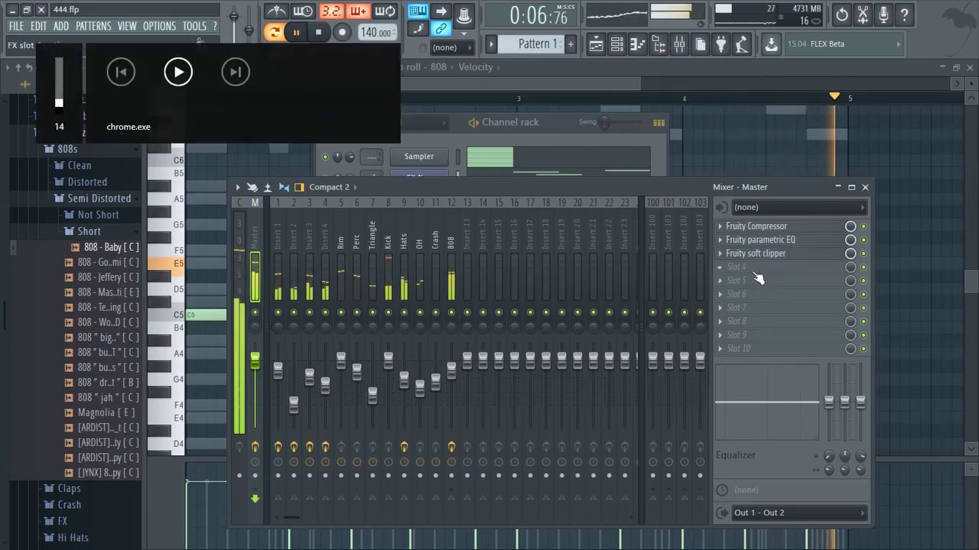
pyautogui.click(760, 281)
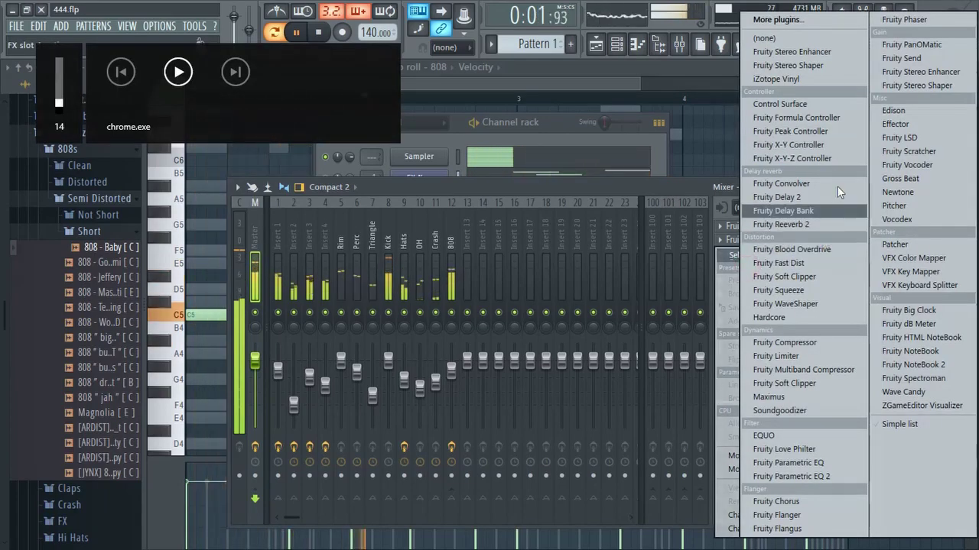
pyautogui.click(789, 397)
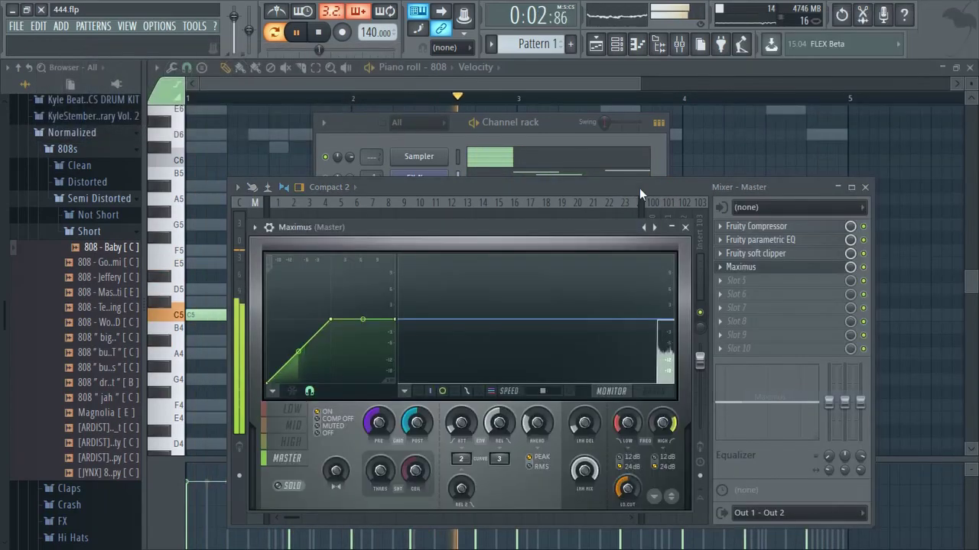
pyautogui.rightClick(656, 229)
pyautogui.click(678, 365)
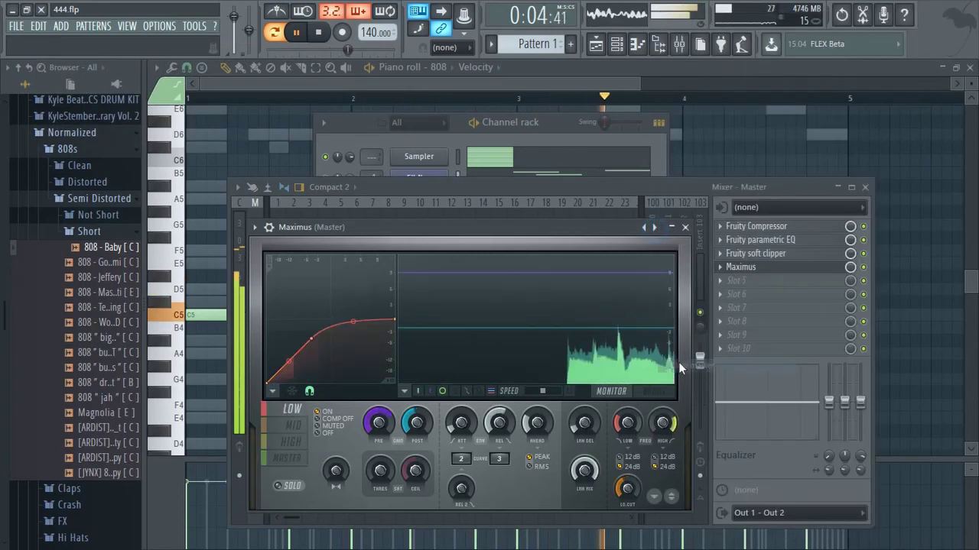
pyautogui.click(685, 227)
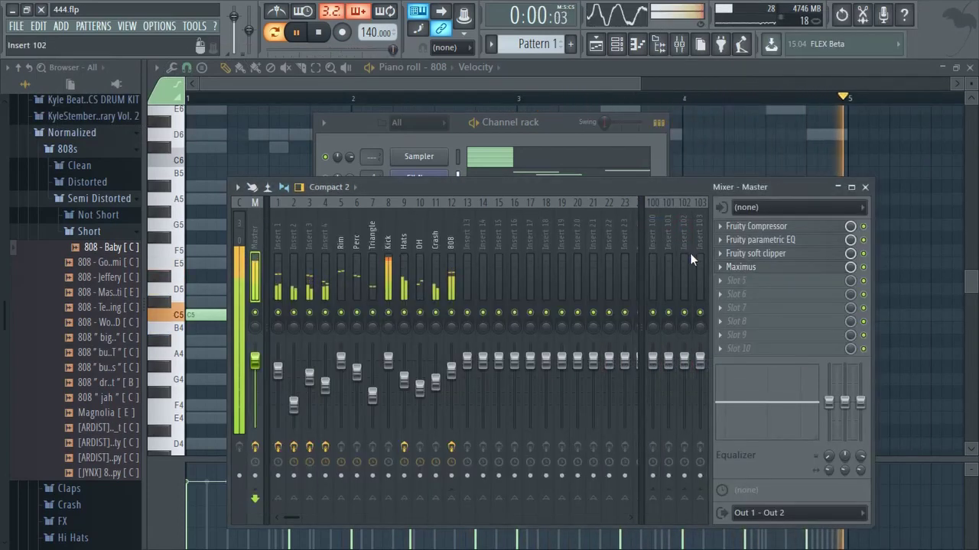
pyautogui.click(386, 246)
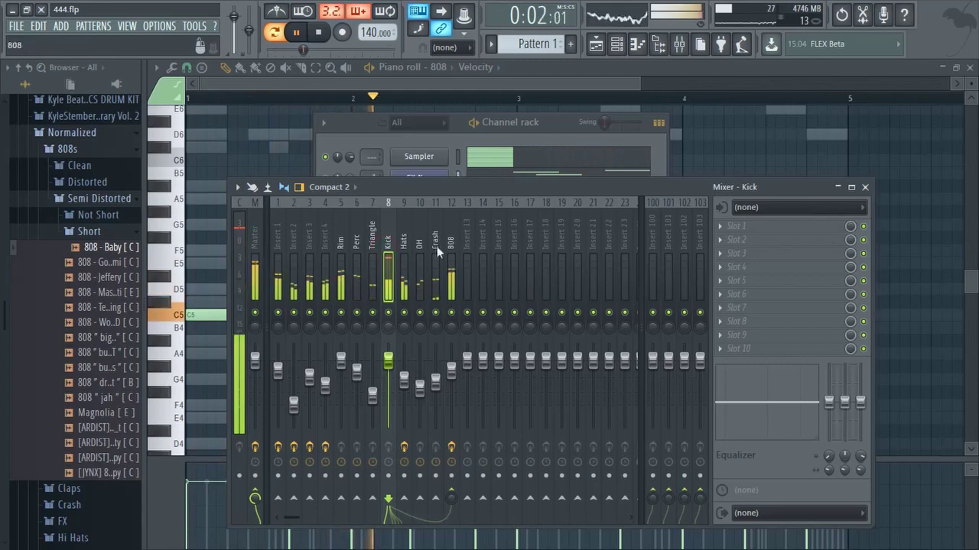
pyautogui.click(368, 131)
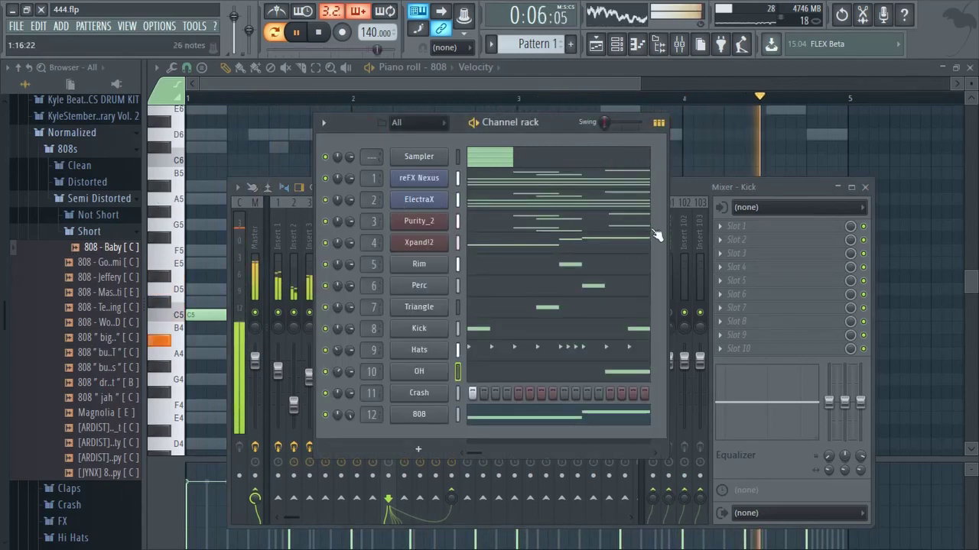
pyautogui.click(682, 189)
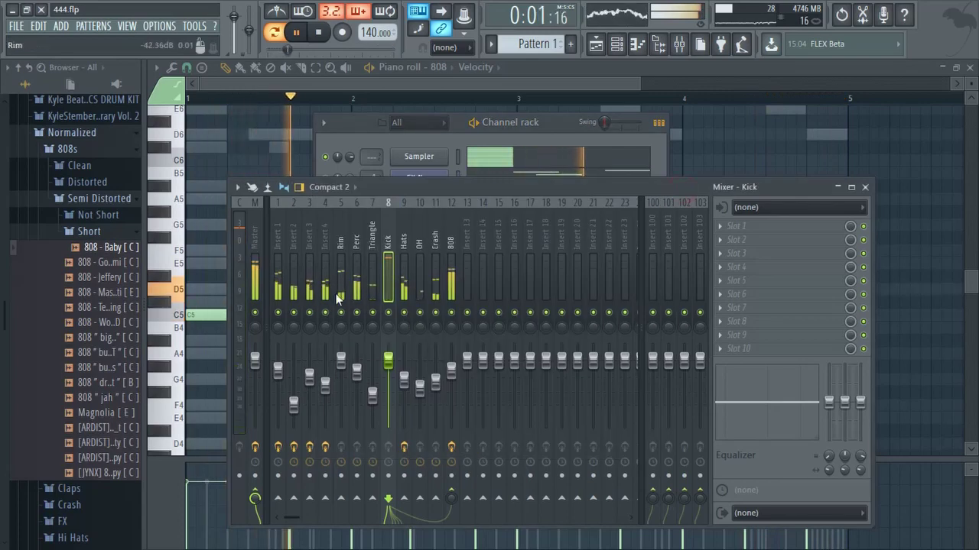
pyautogui.click(107, 232)
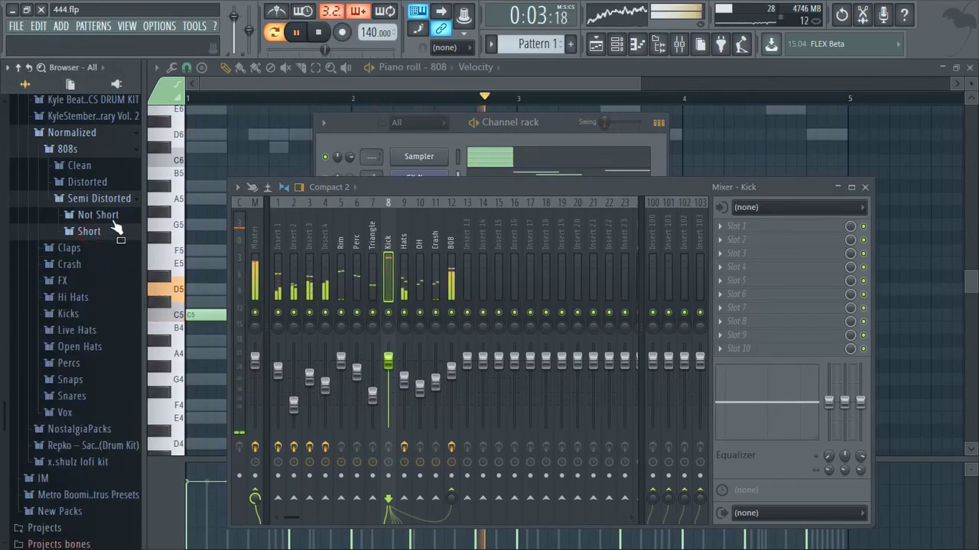
pyautogui.click(449, 277)
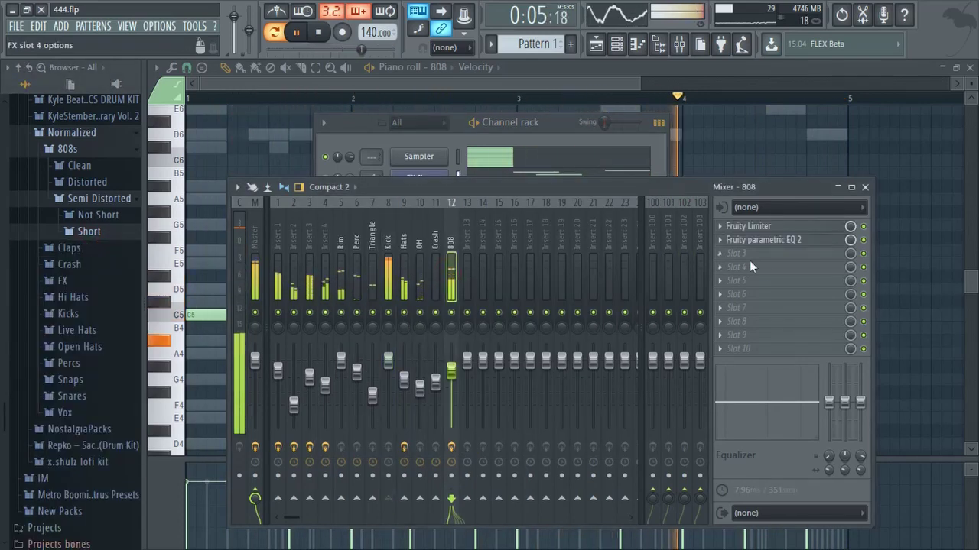
# Audition samples in the Clean > Short 808s folder and replace the 808 channel's sample with 808 - Pi_erre [ C ]
pyautogui.click(406, 135)
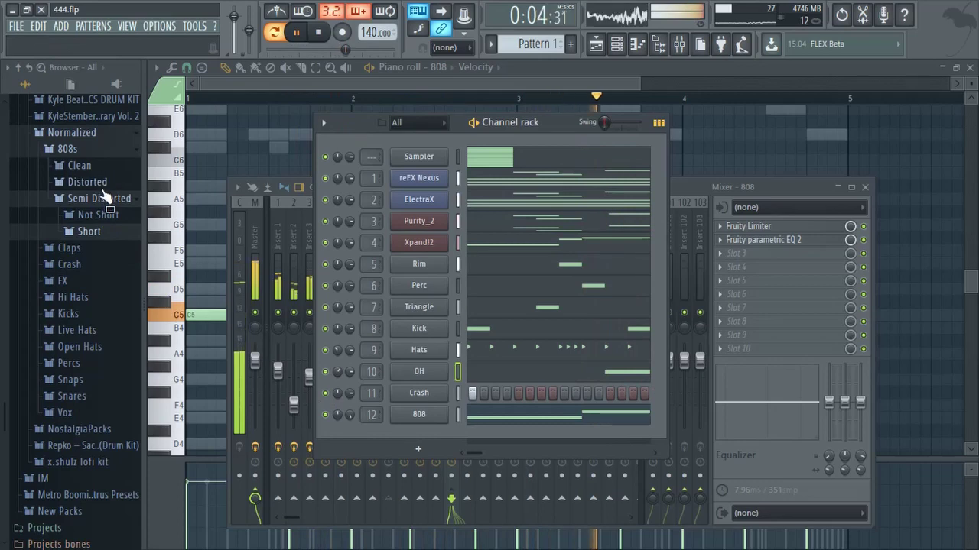
pyautogui.click(80, 165)
pyautogui.press('space')
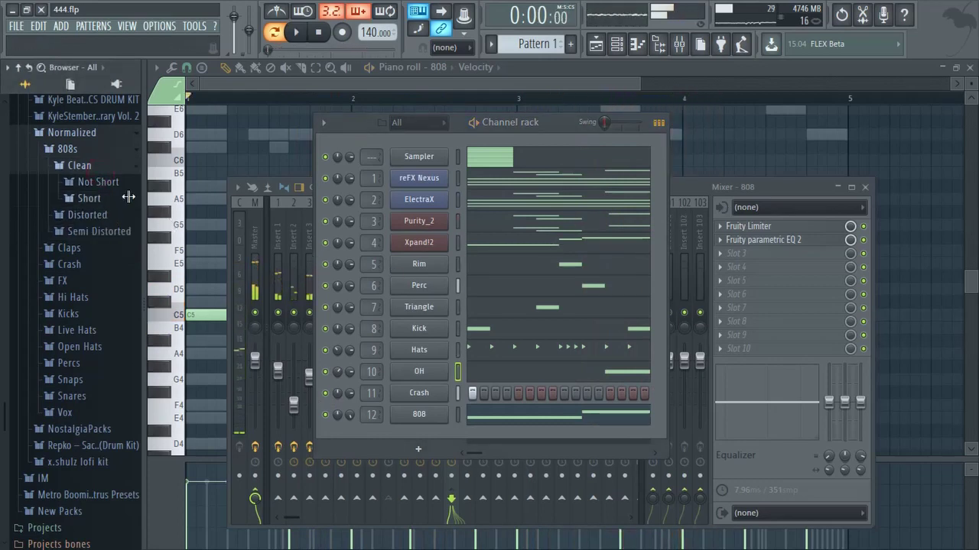
pyautogui.click(89, 198)
pyautogui.click(106, 228)
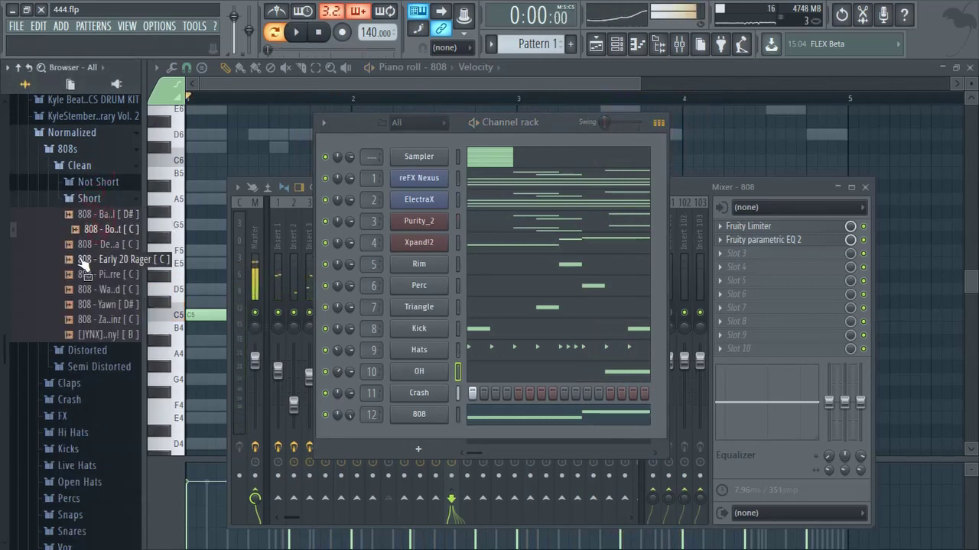
pyautogui.click(95, 259)
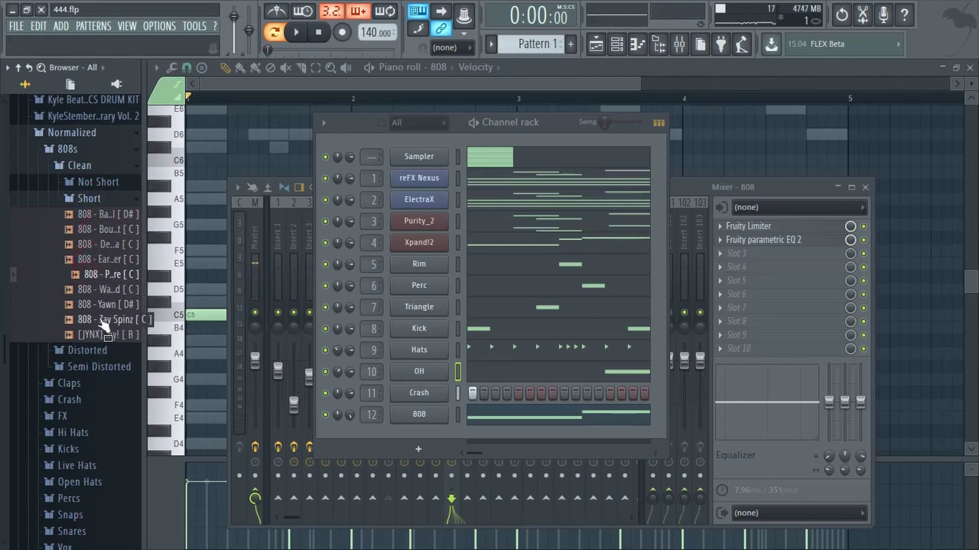
pyautogui.click(98, 335)
pyautogui.click(103, 259)
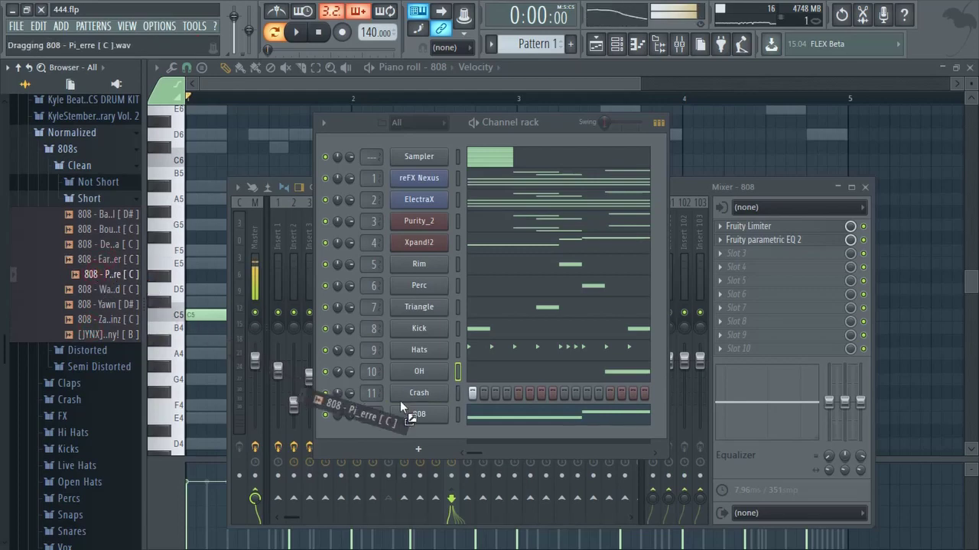
pyautogui.moveTo(400, 401); pyautogui.dragTo(398, 407)
pyautogui.press('space')
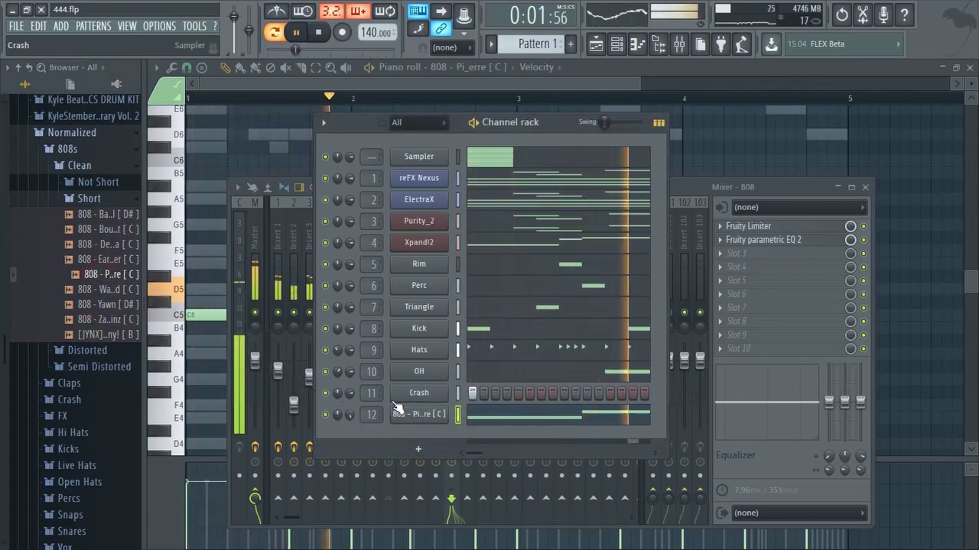
# Adjust the new 808 channel's volume and raise the 808 mixer track's fader level with the Kick's, with the track soloed
pyautogui.press('Tab')
pyautogui.press('Tab')
pyautogui.press('Tab')
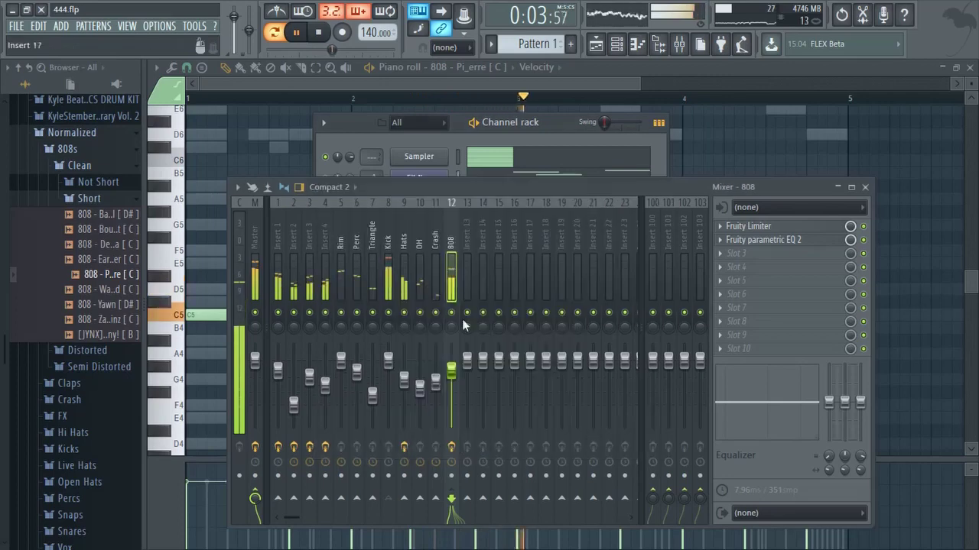
pyautogui.press('F6')
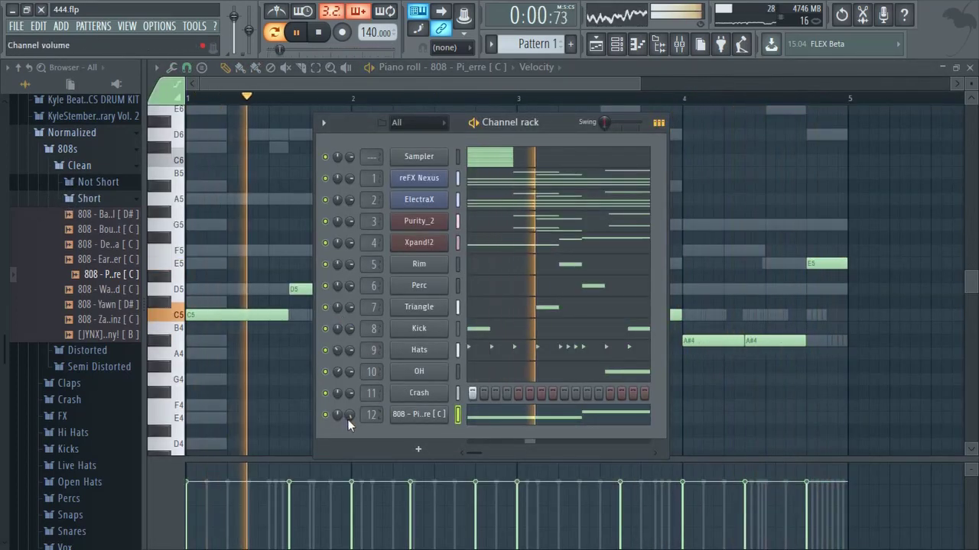
pyautogui.moveTo(348, 415); pyautogui.dragTo(345, 457)
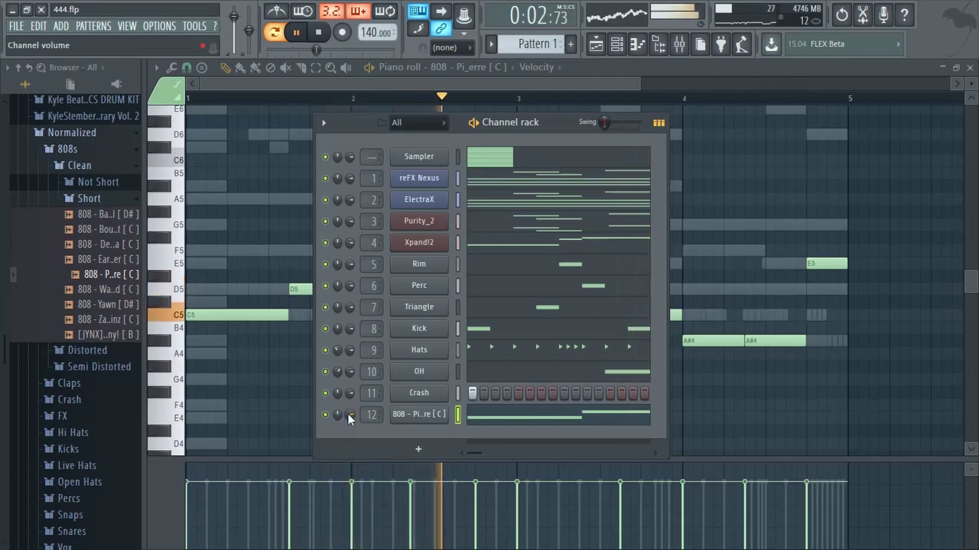
pyautogui.press('F9')
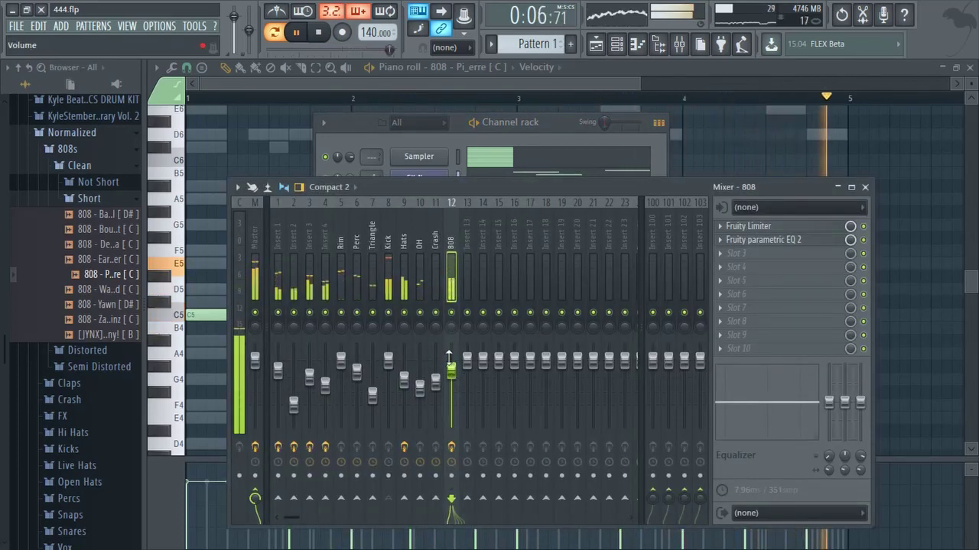
pyautogui.moveTo(451, 371); pyautogui.dragTo(452, 342)
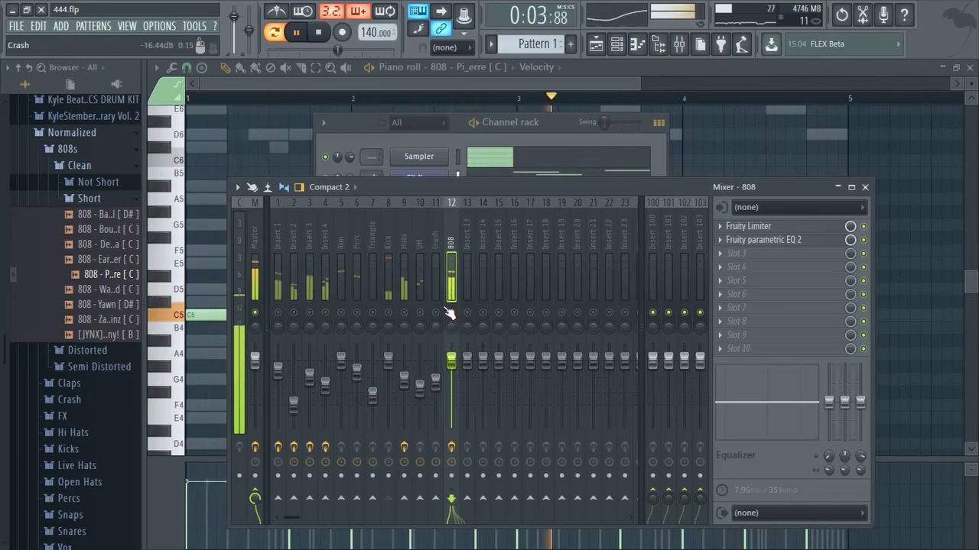
# Audition alternative 808 samples in the Distorted > Short folder, including Loom, Red Card and the JYNX 808s
pyautogui.click(365, 133)
pyautogui.click(81, 167)
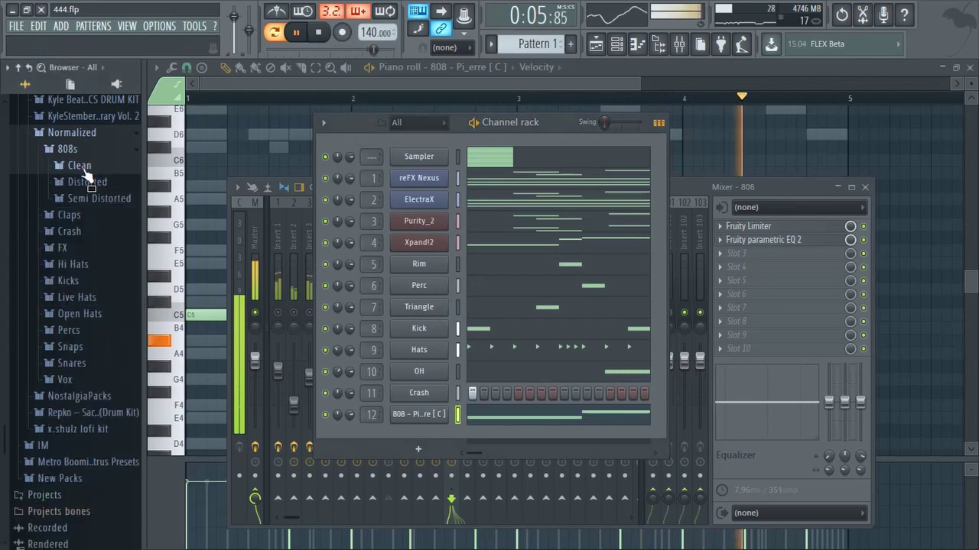
pyautogui.scroll(3, 122, 279)
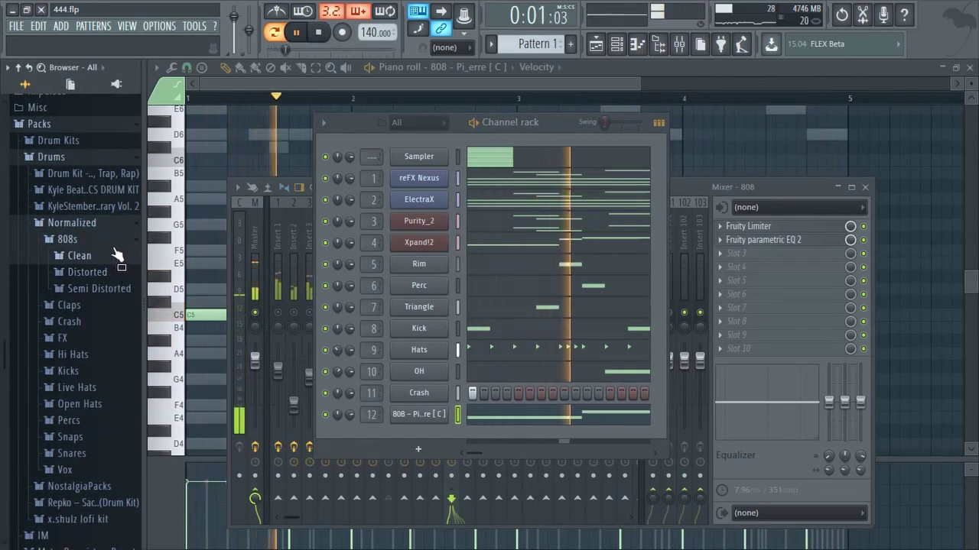
pyautogui.click(110, 272)
pyautogui.click(119, 304)
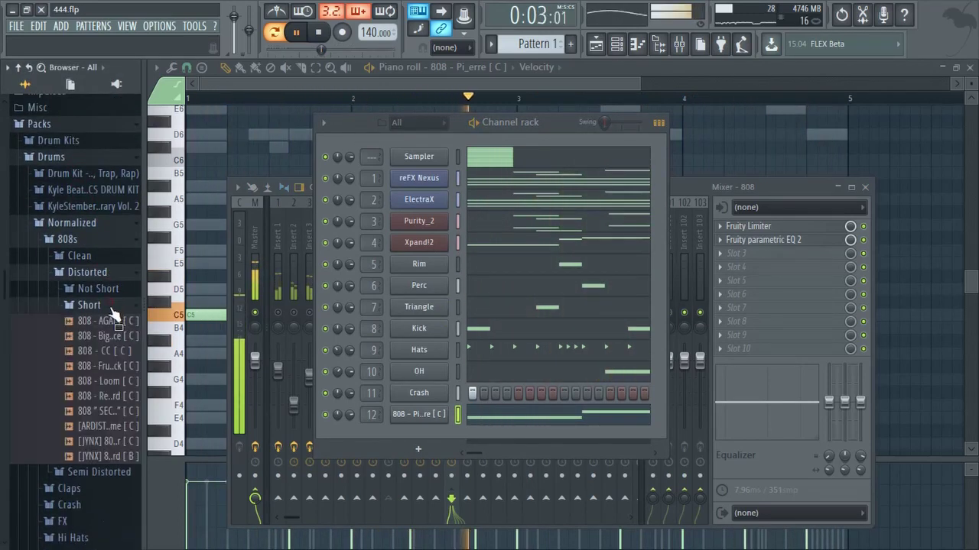
pyautogui.click(120, 368)
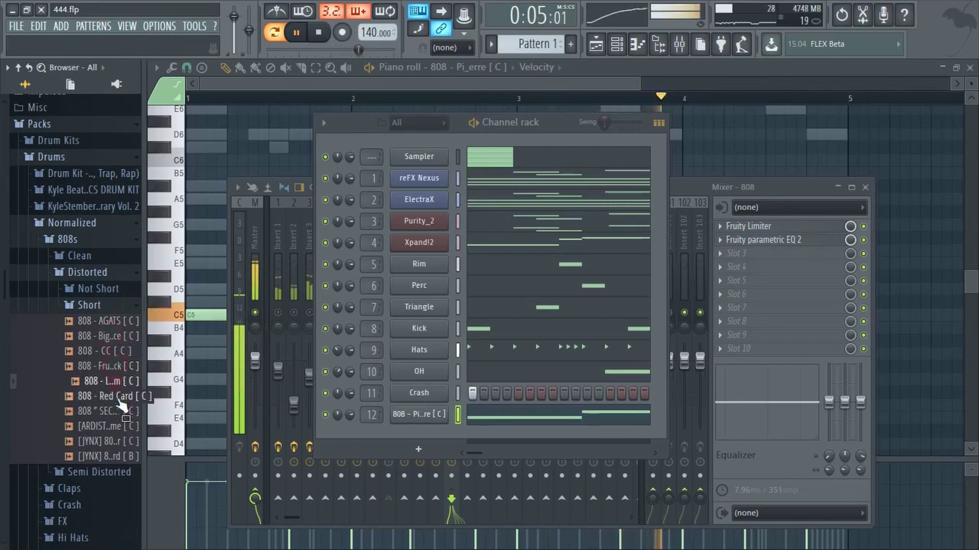
pyautogui.click(121, 397)
pyautogui.click(121, 411)
pyautogui.click(115, 442)
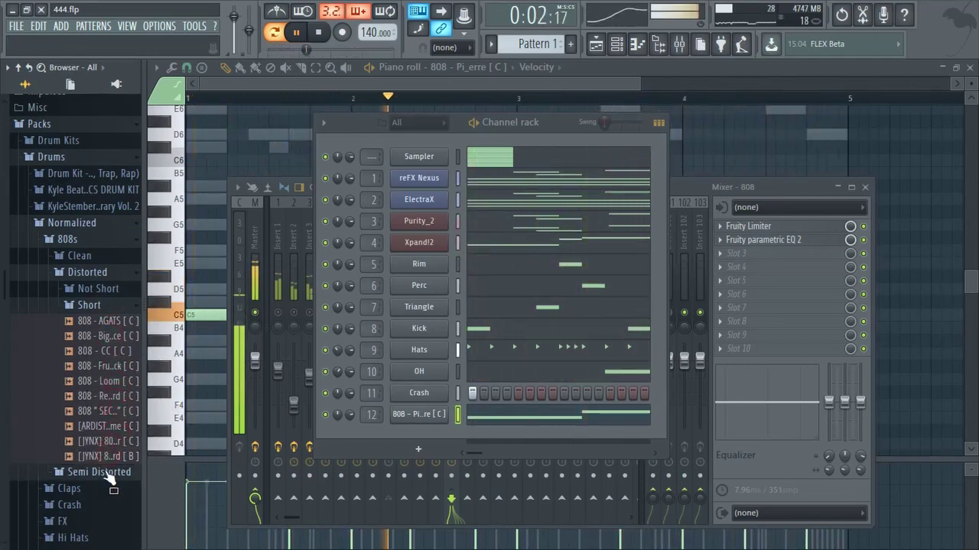
# Audition 808 samples in the Semi Distorted > Short folder, including Baby, Wonder WRLD, jah, Magnolia and Shifty
pyautogui.click(104, 470)
pyautogui.click(102, 328)
pyautogui.click(105, 347)
pyautogui.click(118, 321)
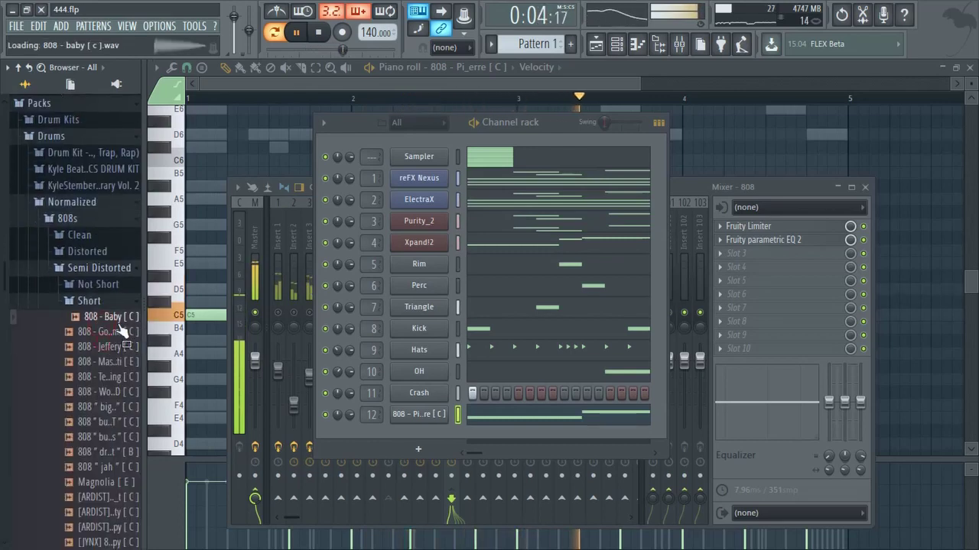
pyautogui.click(117, 335)
pyautogui.press('space')
pyautogui.click(113, 409)
pyautogui.click(114, 392)
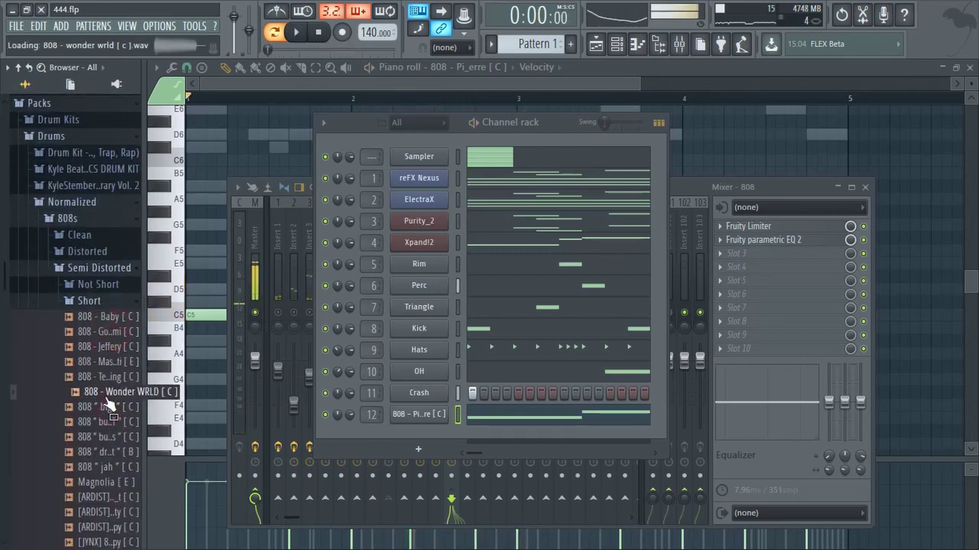
pyautogui.click(115, 378)
pyautogui.click(115, 362)
pyautogui.click(107, 466)
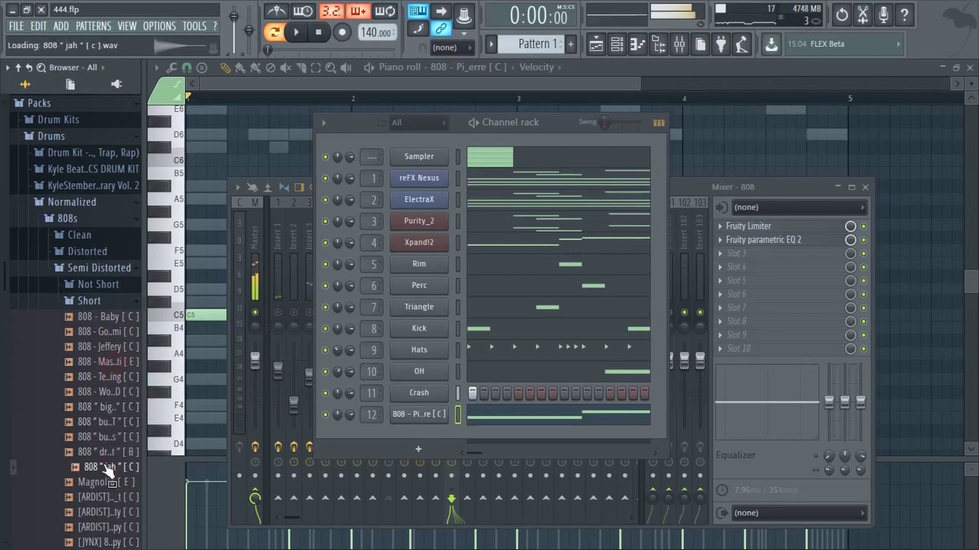
pyautogui.click(101, 455)
pyautogui.click(94, 484)
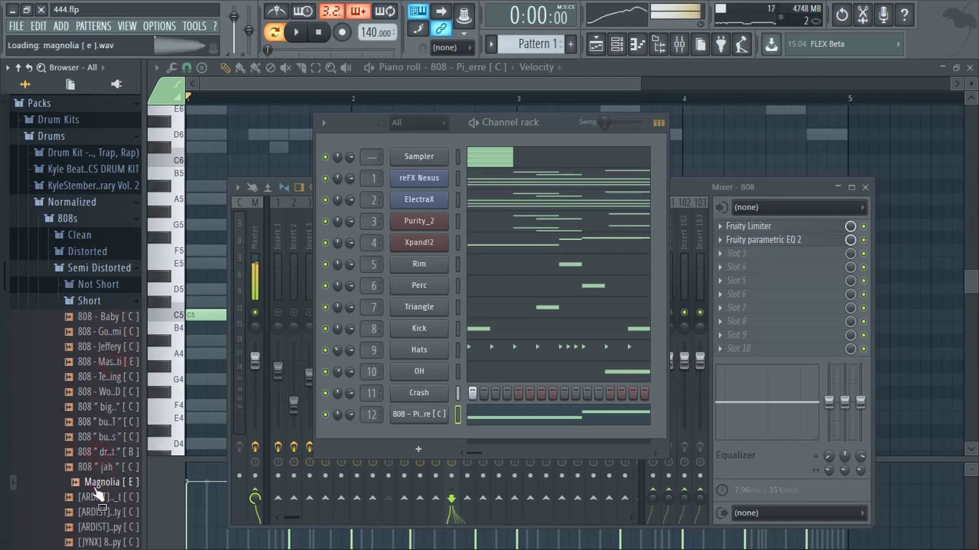
pyautogui.scroll(-4, 97, 432)
pyautogui.click(100, 365)
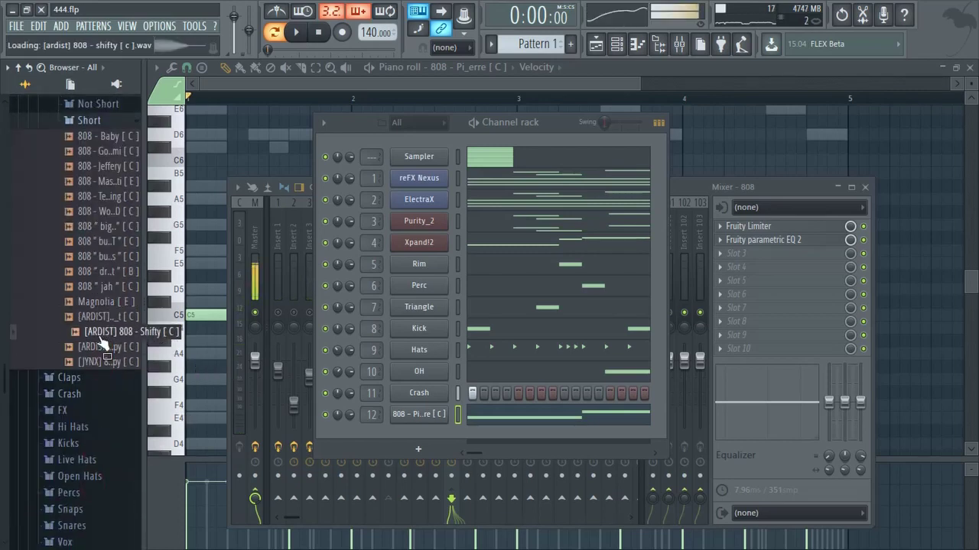
pyautogui.scroll(6, 98, 344)
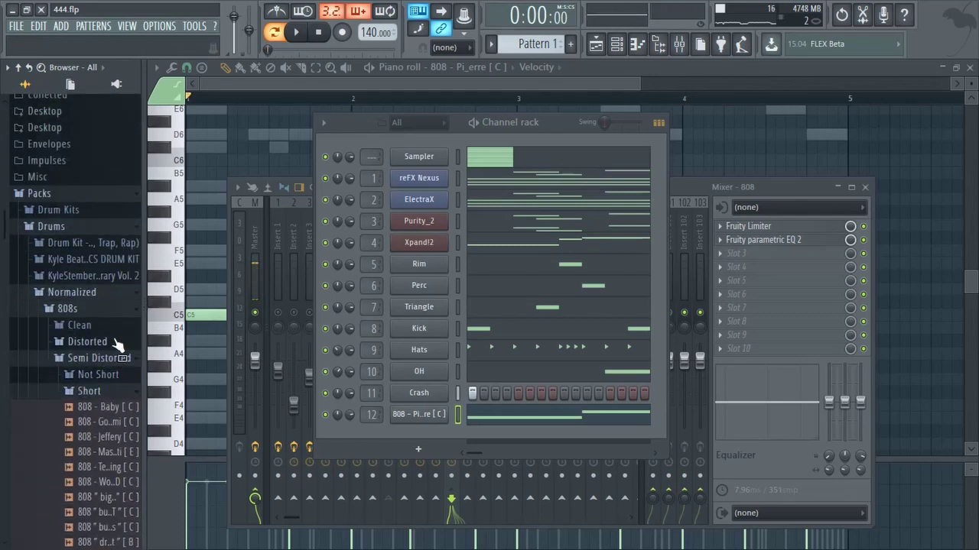
# Collapse the Semi Distorted folder and play the pattern, comparing it with the 808 channel muted and unmuted
pyautogui.click(104, 361)
pyautogui.scroll(-4, 107, 378)
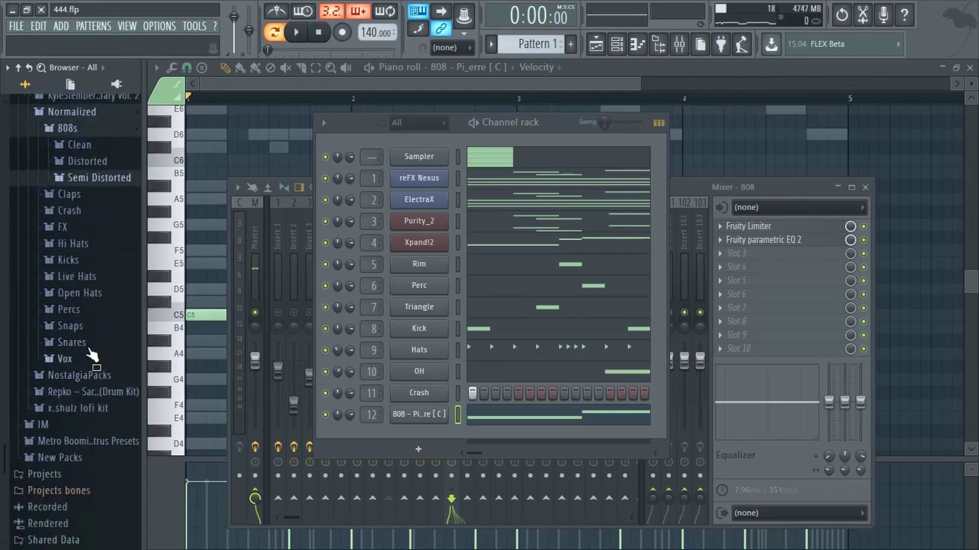
pyautogui.scroll(4, 93, 360)
pyautogui.press('space')
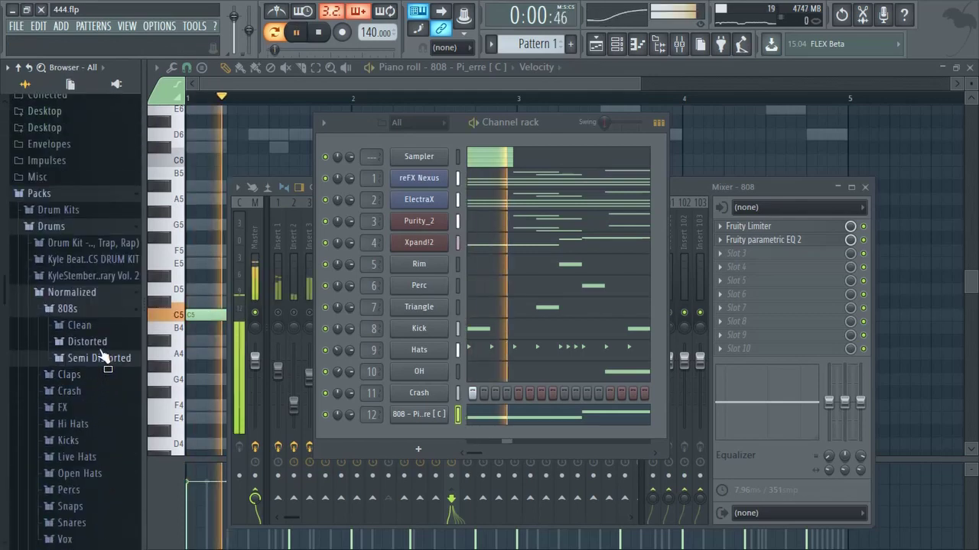
pyautogui.click(697, 195)
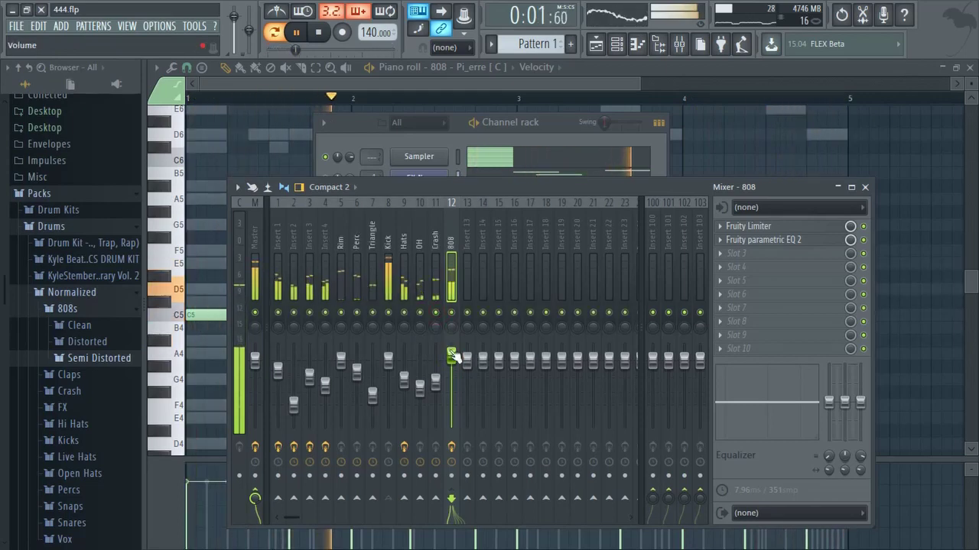
pyautogui.click(432, 141)
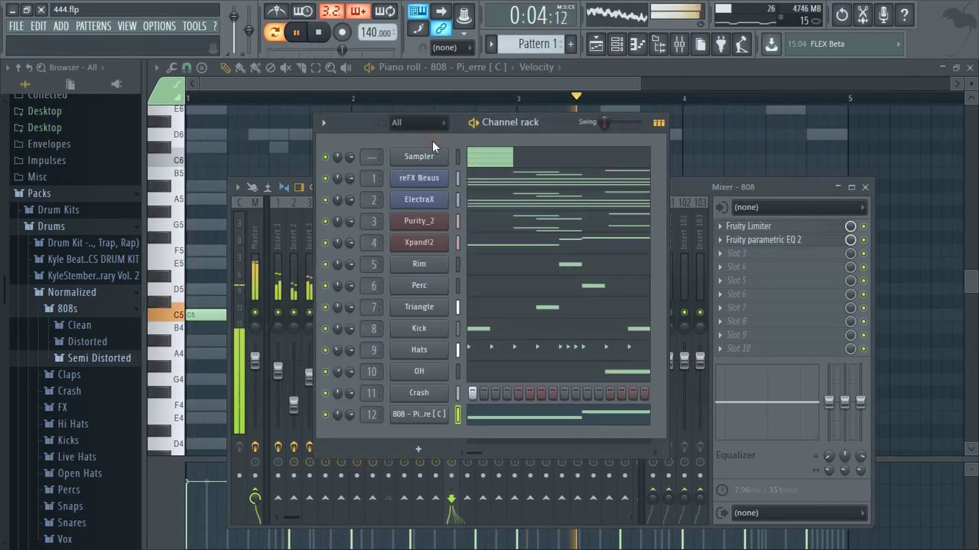
pyautogui.click(325, 415)
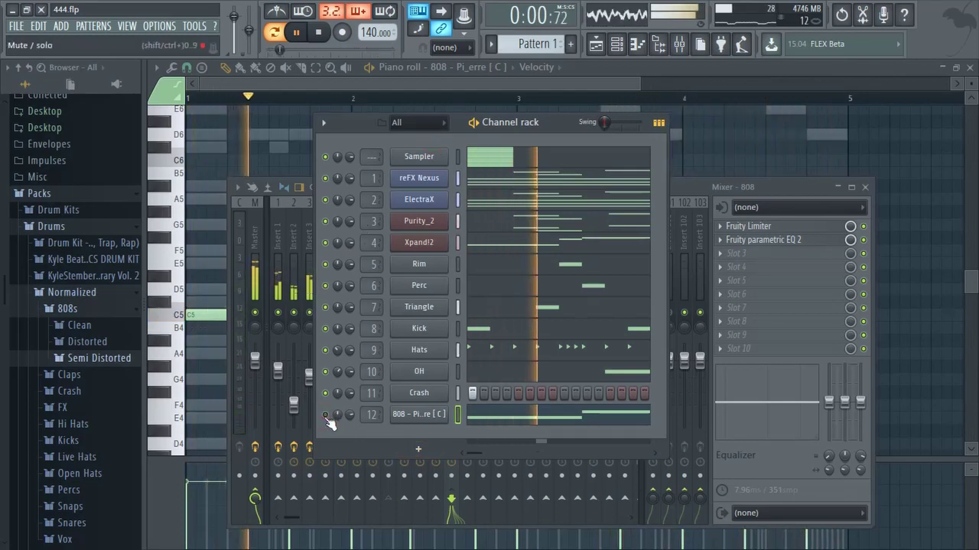
pyautogui.click(325, 415)
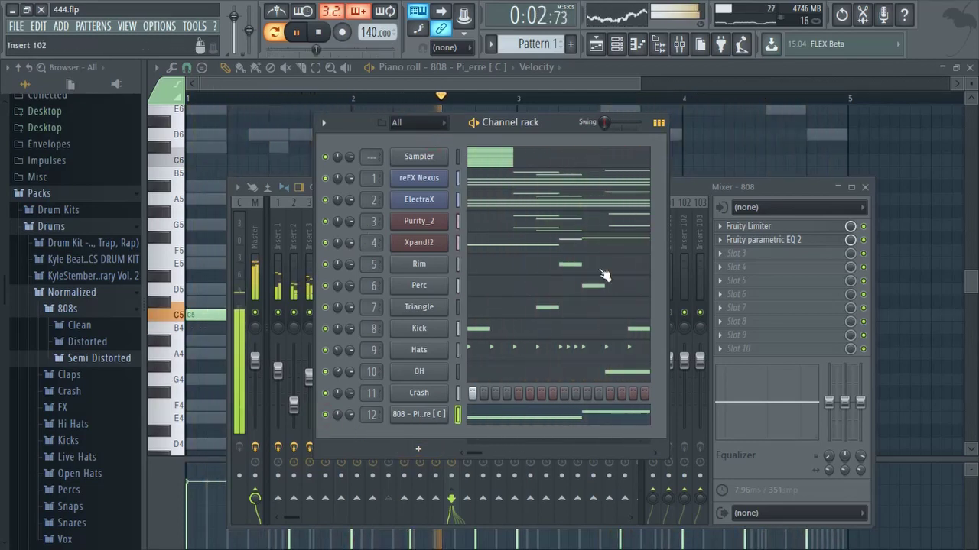
pyautogui.click(694, 194)
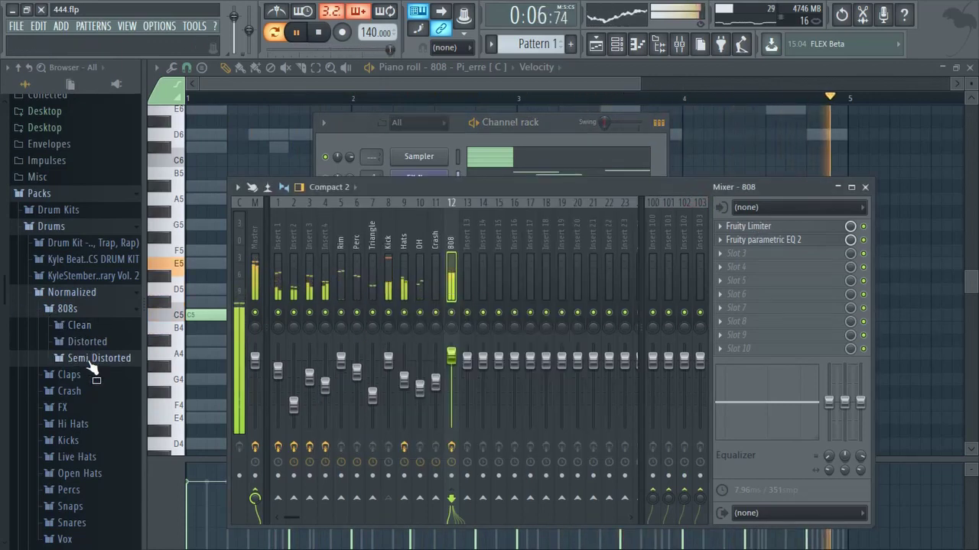
# Audition 808 samples in the Repko drum kit's 808s folder, including noreply, bigboy, york and eleven
pyautogui.scroll(-3, 96, 348)
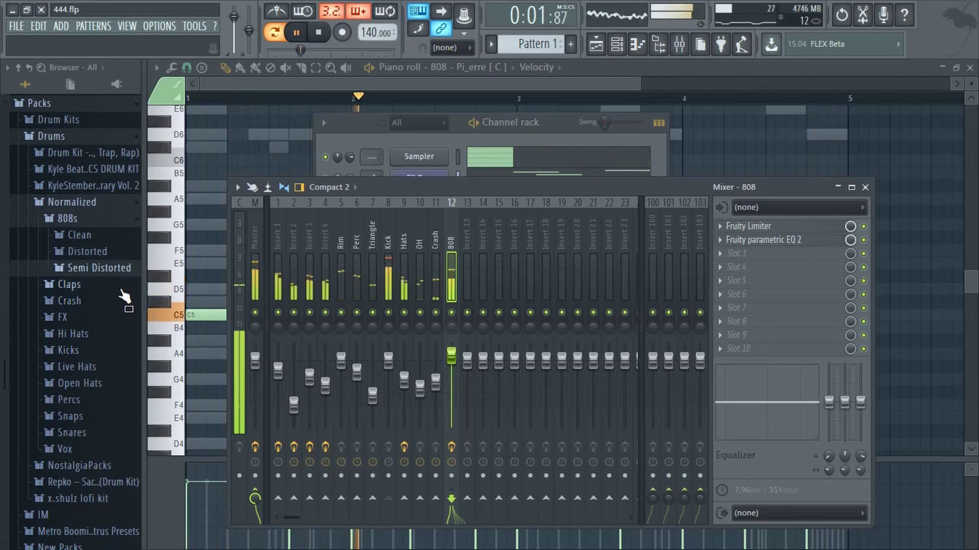
pyautogui.click(97, 483)
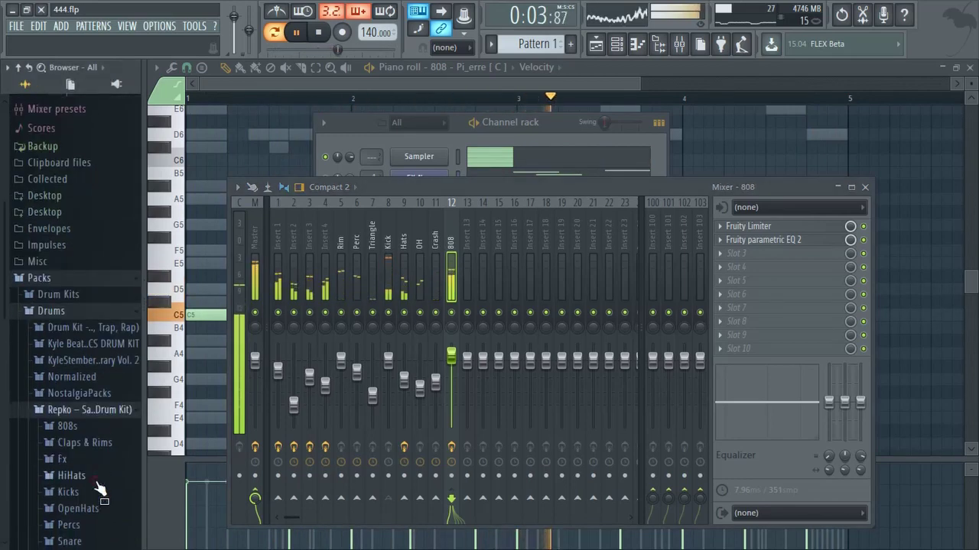
pyautogui.press('space')
pyautogui.click(100, 432)
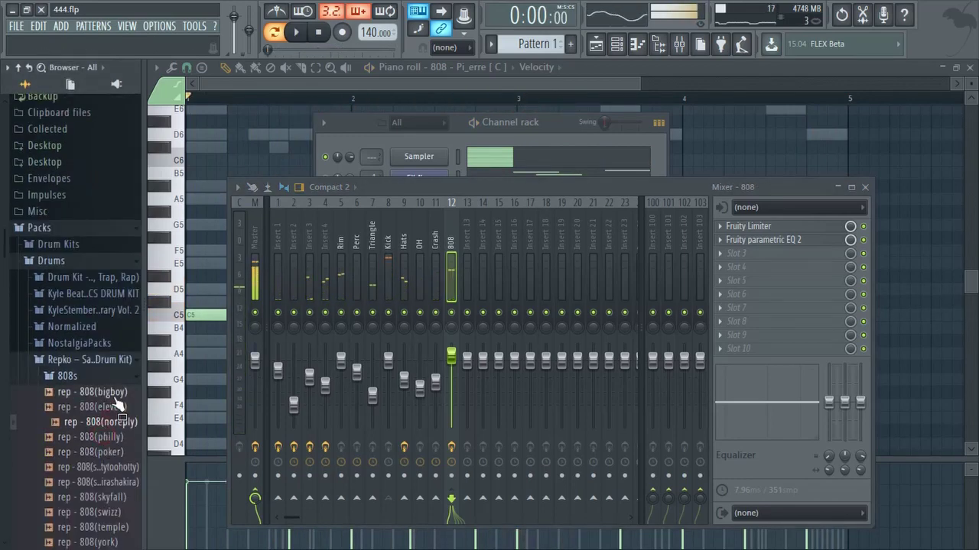
pyautogui.scroll(-3, 115, 401)
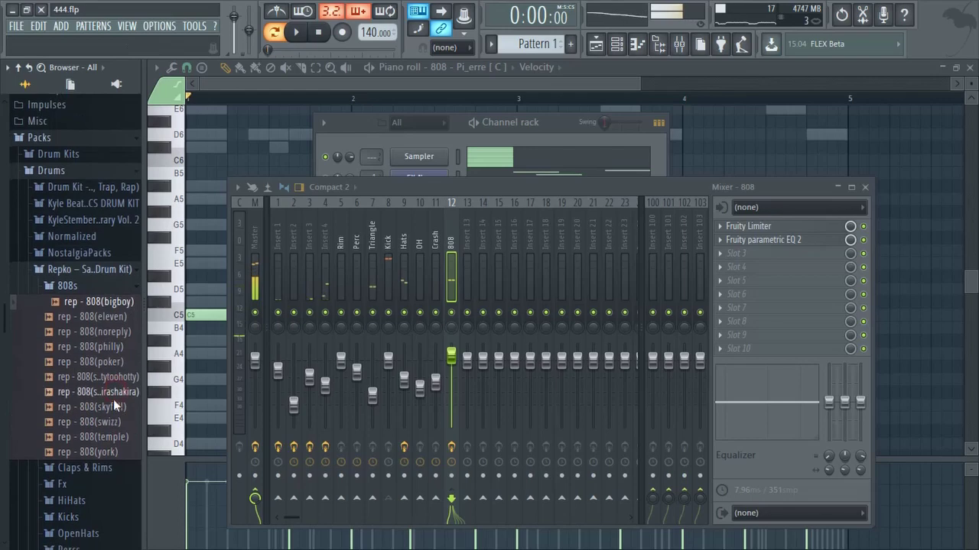
pyautogui.click(118, 442)
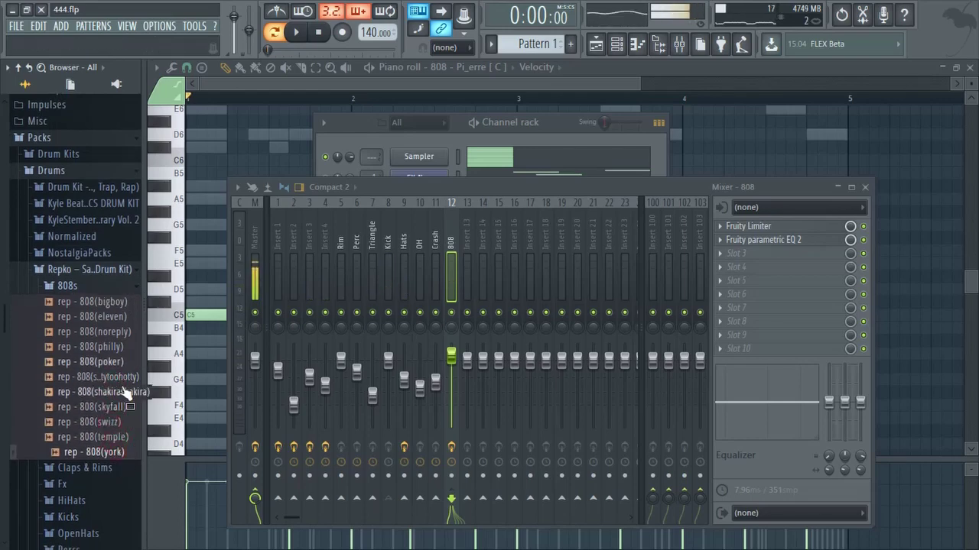
pyautogui.click(119, 318)
pyautogui.click(115, 302)
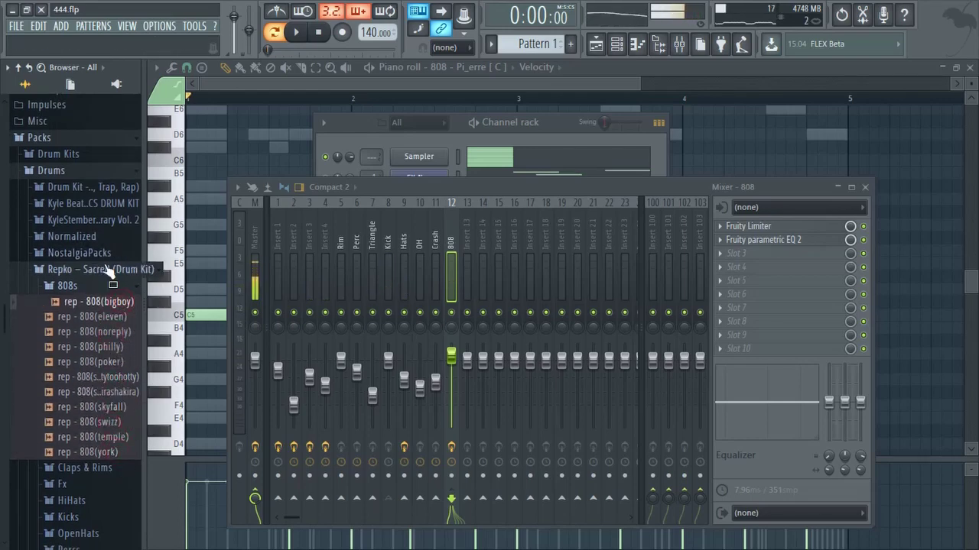
pyautogui.click(110, 271)
# Audition samples in the Normalized kit's Distorted > Short 808s folder and replace the 808 channel's sample with 808 - Big Face [ C ]
pyautogui.click(100, 300)
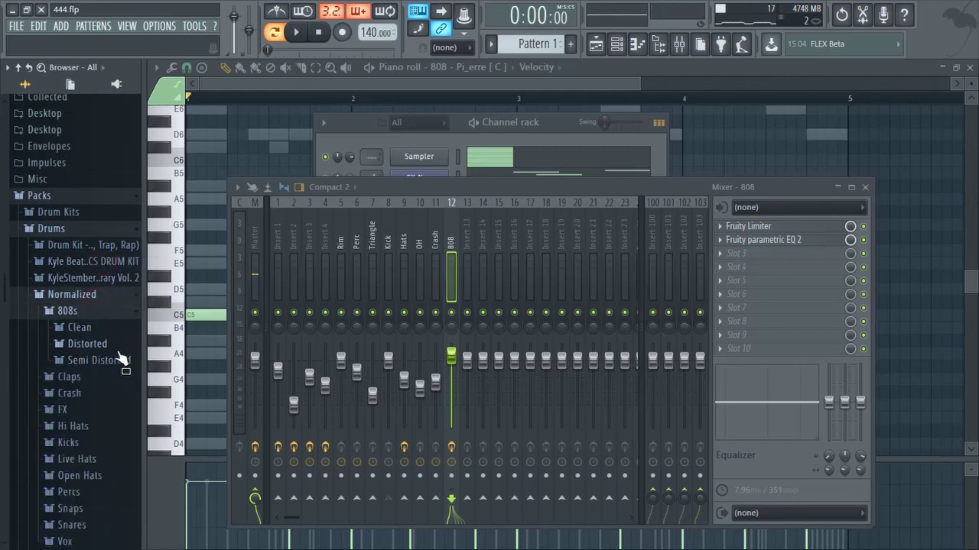
pyautogui.click(116, 348)
pyautogui.click(111, 407)
pyautogui.click(114, 437)
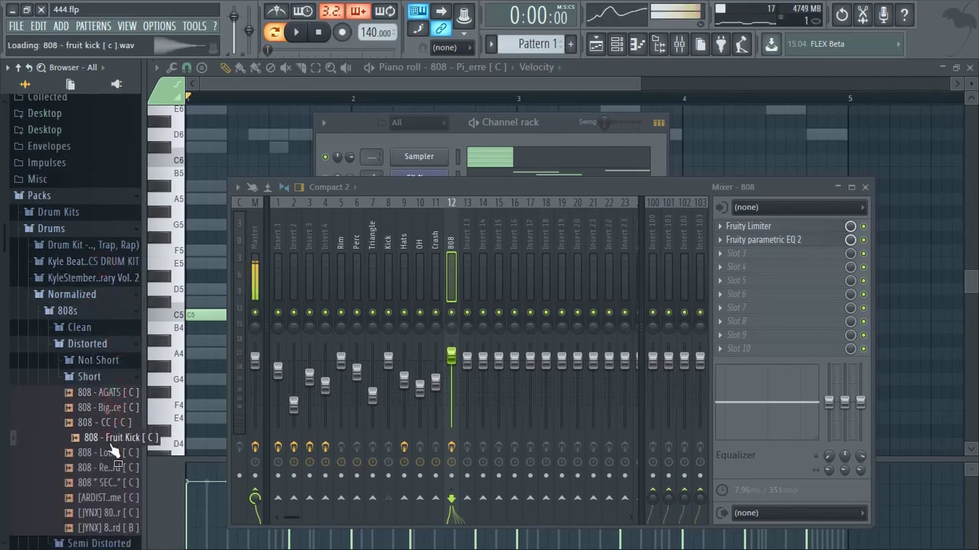
pyautogui.click(115, 409)
pyautogui.moveTo(120, 413); pyautogui.dragTo(394, 417)
# Play the pattern and lower the 808 mixer track's fader slightly below the Kick's
pyautogui.press('space')
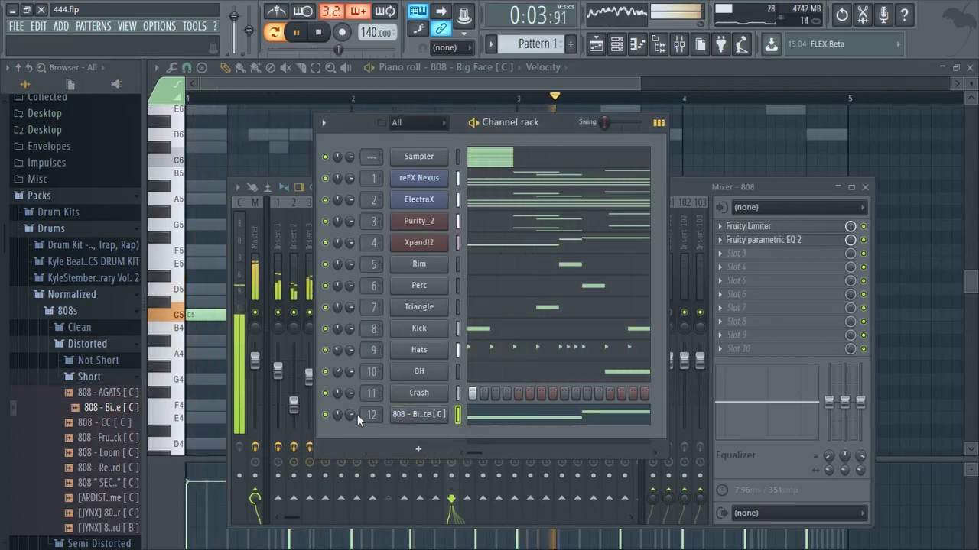
pyautogui.click(678, 182)
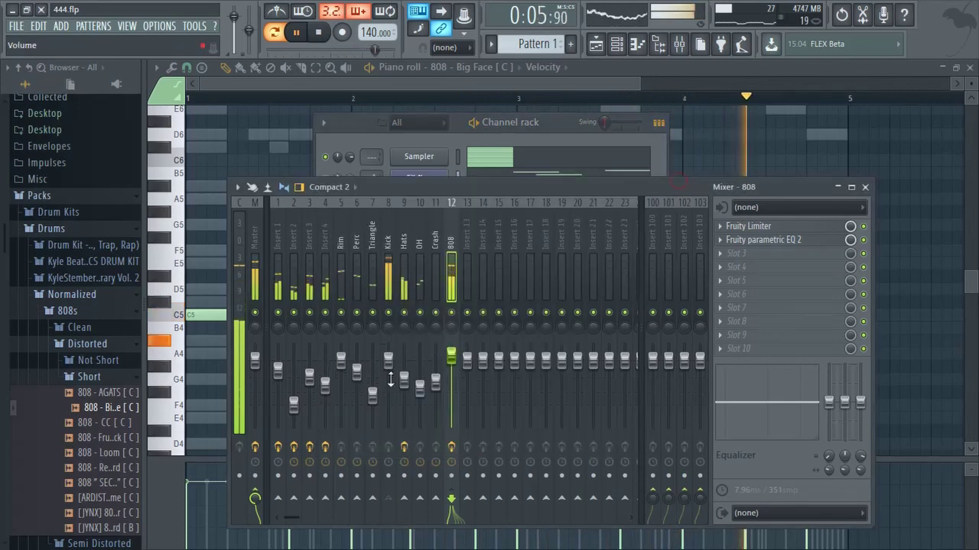
pyautogui.moveTo(452, 361)
pyautogui.mouseDown()
pyautogui.moveTo(450, 395)
pyautogui.moveTo(454, 374)
pyautogui.mouseUp()
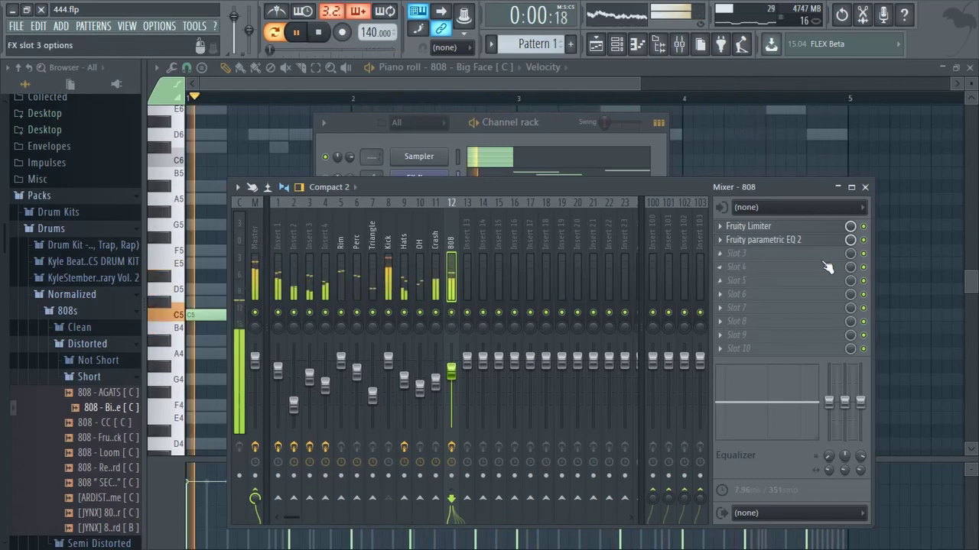
pyautogui.press('F5')
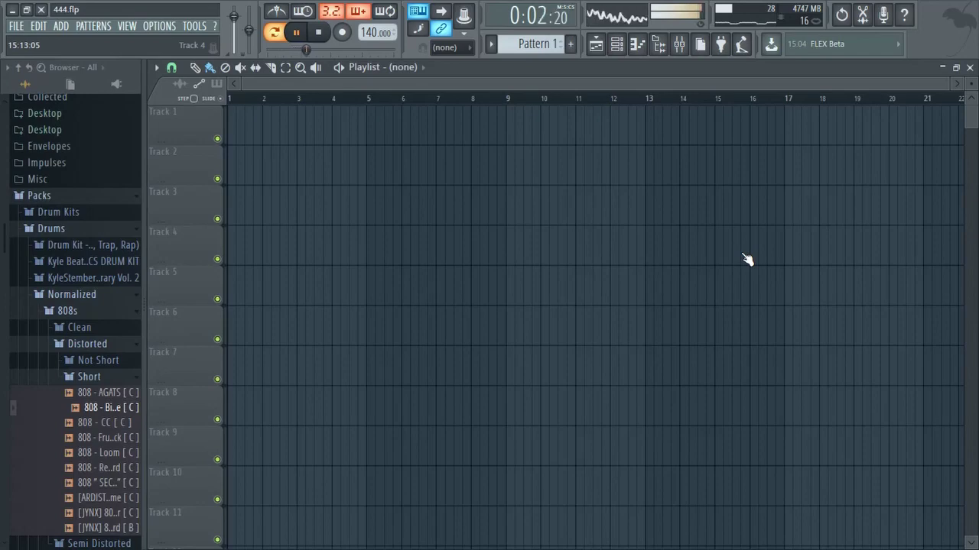
pyautogui.press('F5')
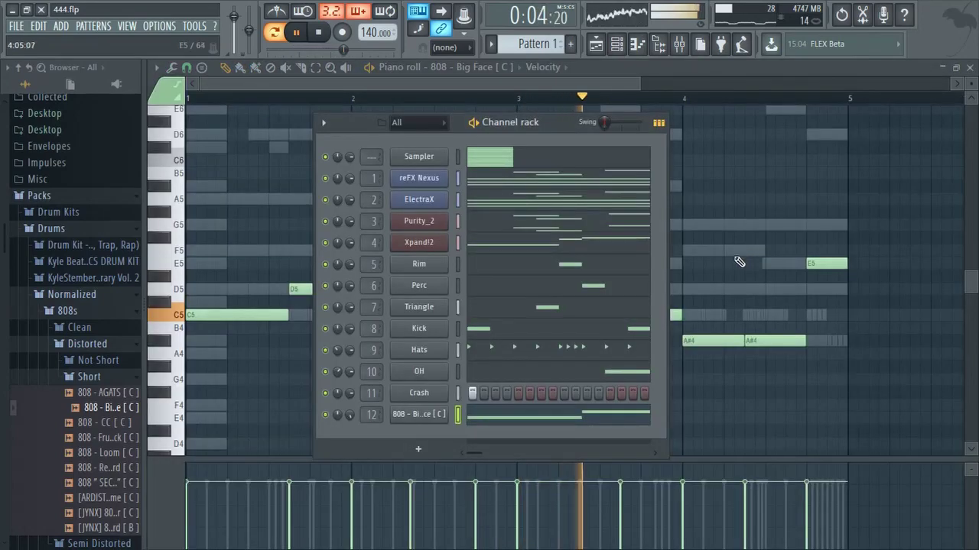
pyautogui.press('F9')
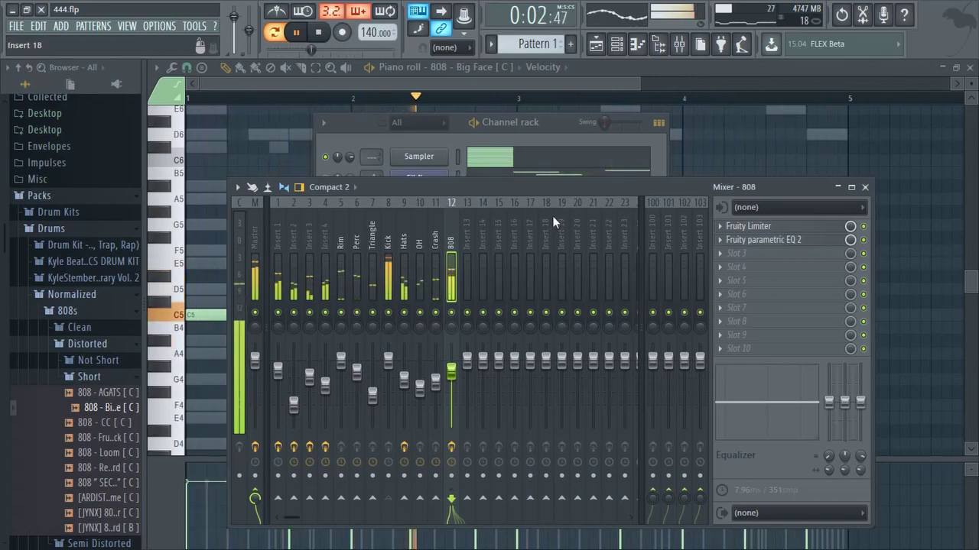
pyautogui.press('F7')
pyautogui.press('F6')
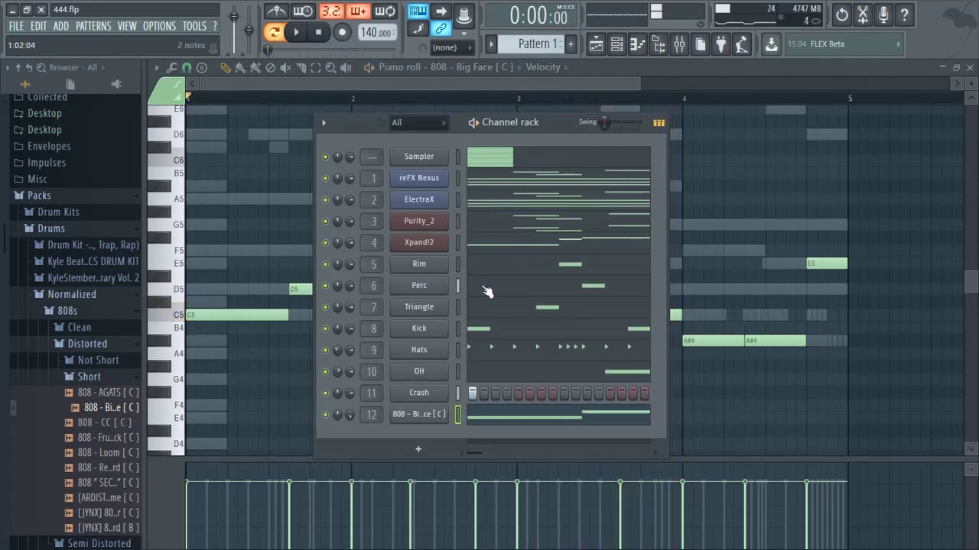
# Raise the 808 mixer track's fader slightly during playback and check its level against the Kick and Master tracks
pyautogui.press('space')
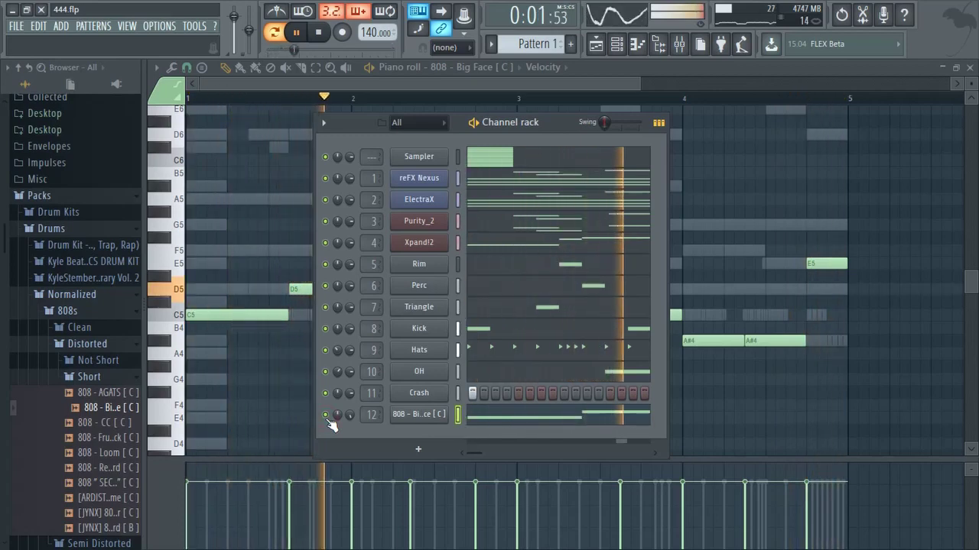
pyautogui.press('F9')
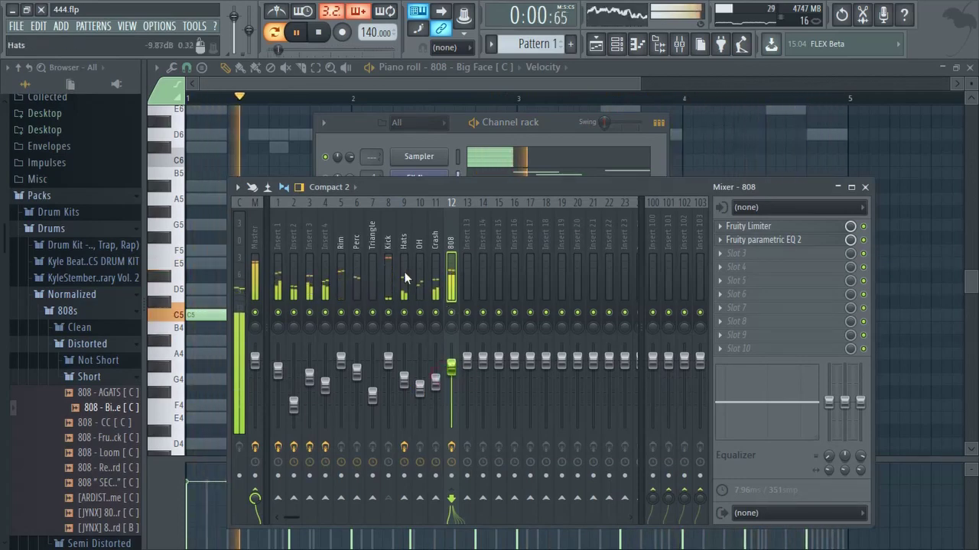
pyautogui.click(388, 313)
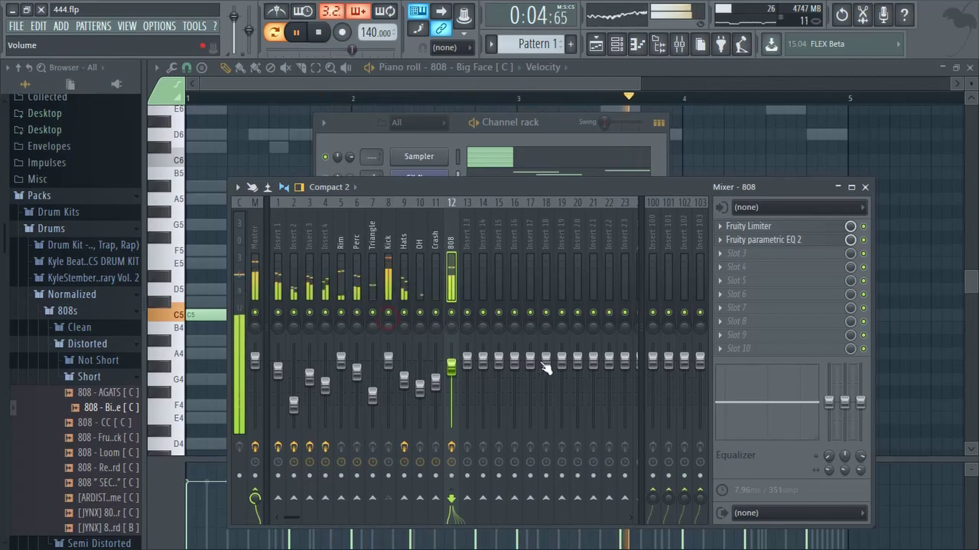
pyautogui.click(389, 365)
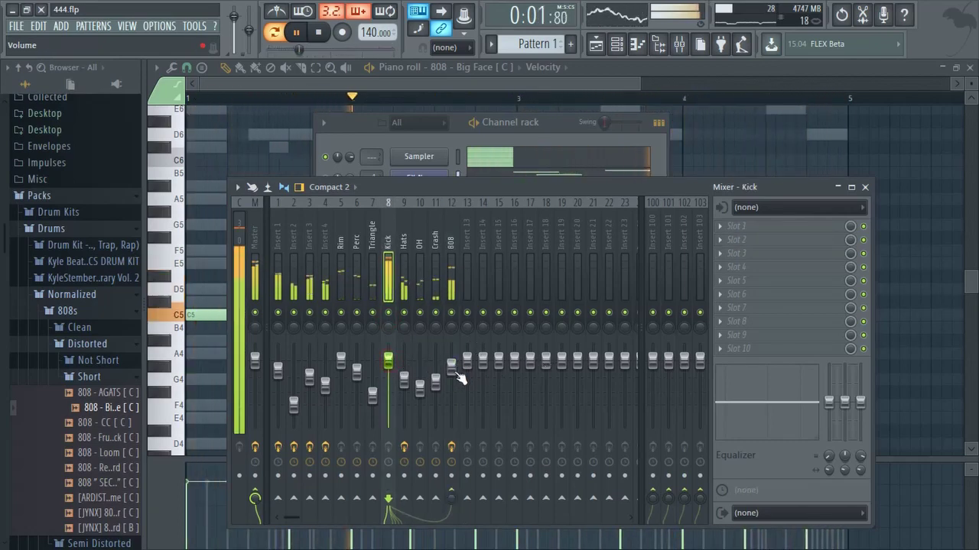
pyautogui.click(257, 249)
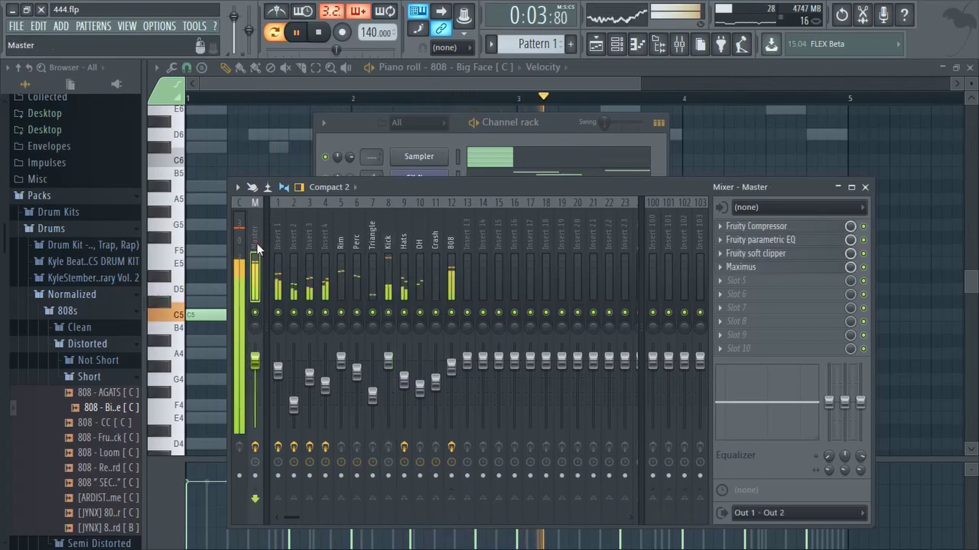
pyautogui.click(868, 187)
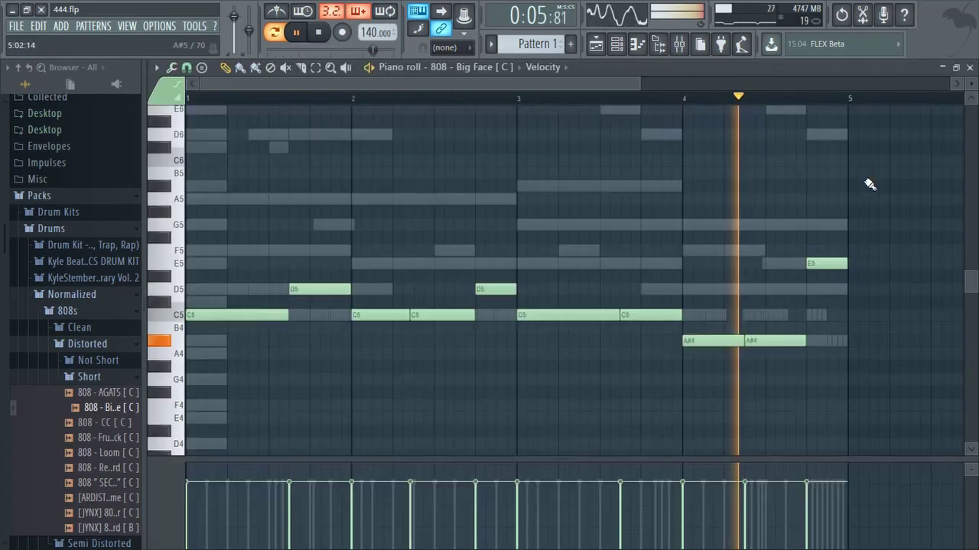
pyautogui.press('F6')
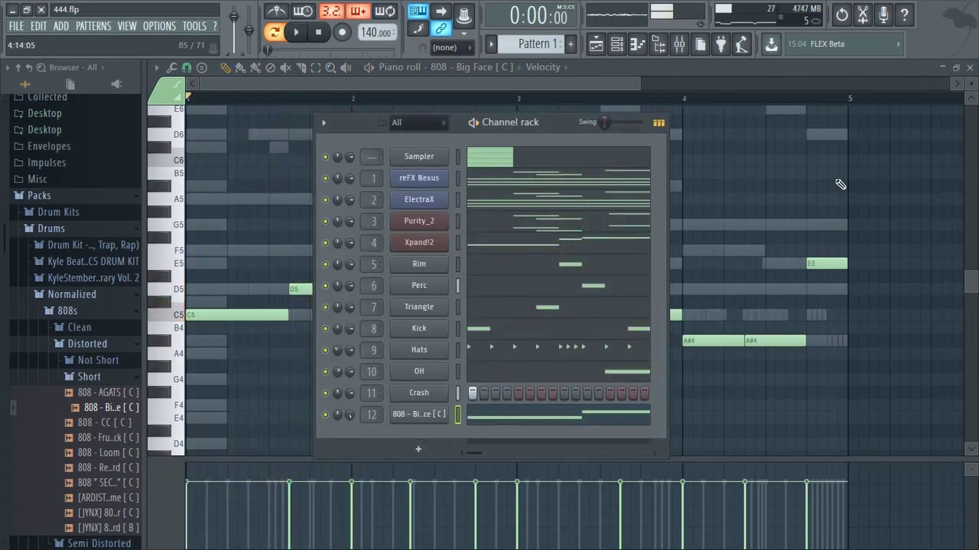
pyautogui.hotkey('alt', 'Tab')
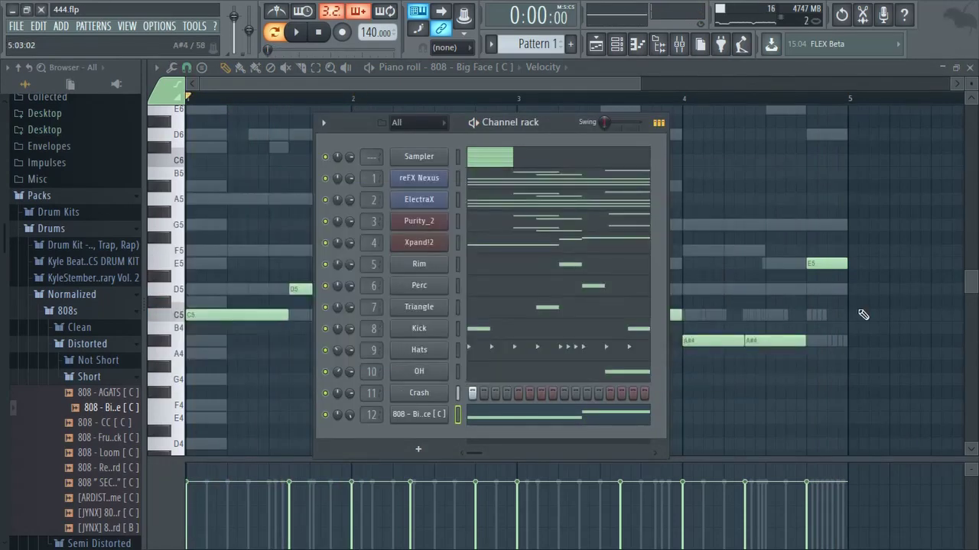
pyautogui.press('super')
pyautogui.click(886, 539)
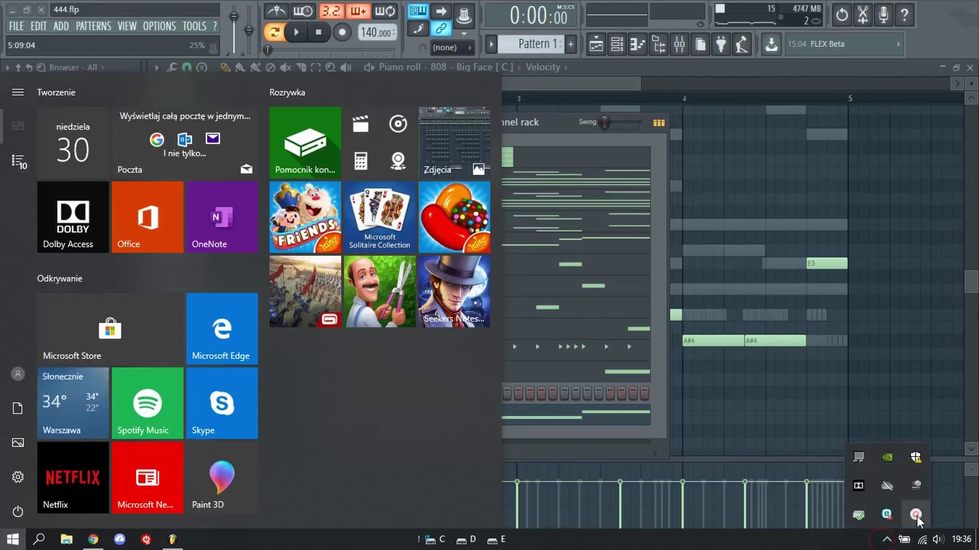
pyautogui.click(916, 516)
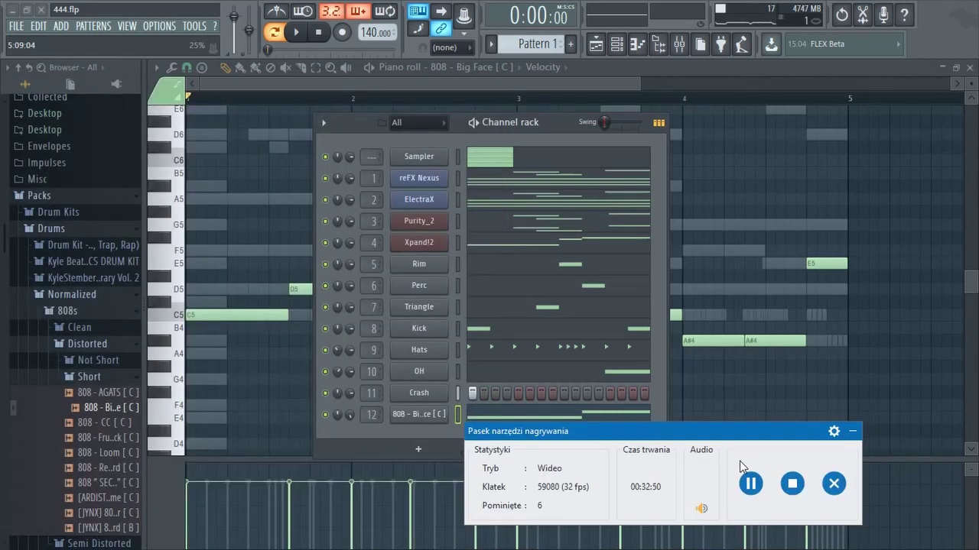
pyautogui.click(795, 486)
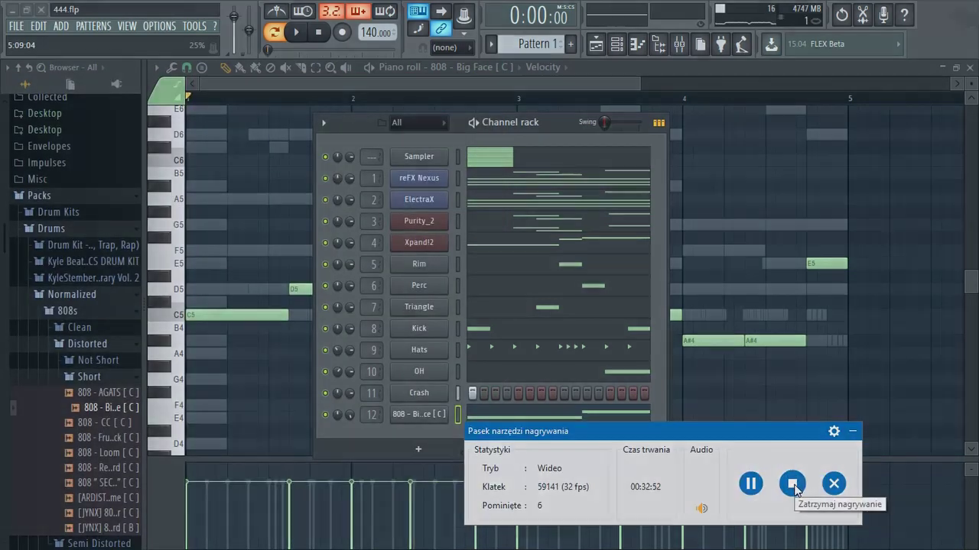